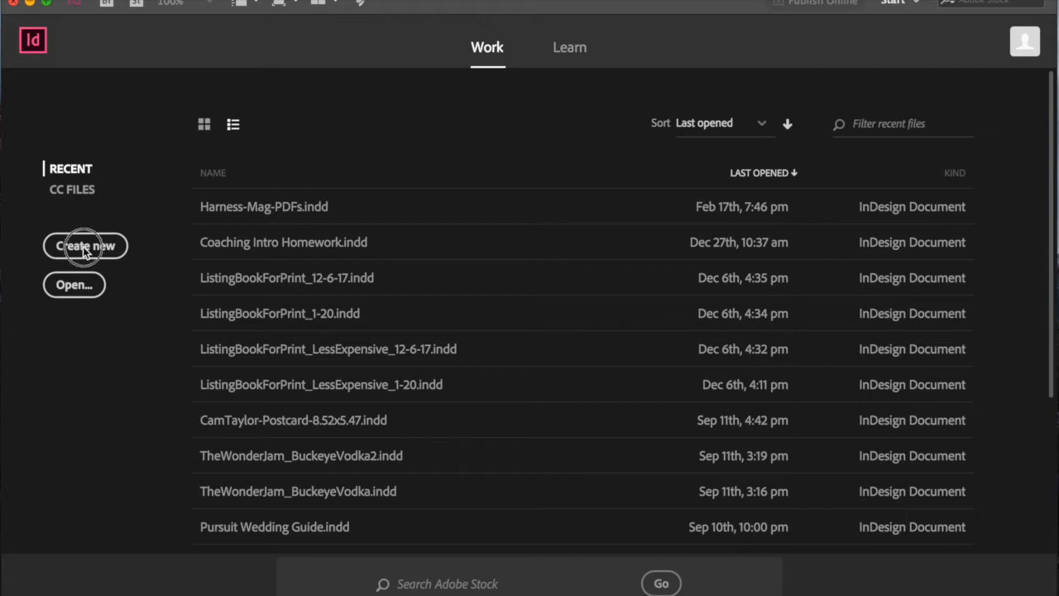
- Create a new document from the recent Letter preset with its units set to inches
{"action": "left_click", "coordinate": [84, 248]}
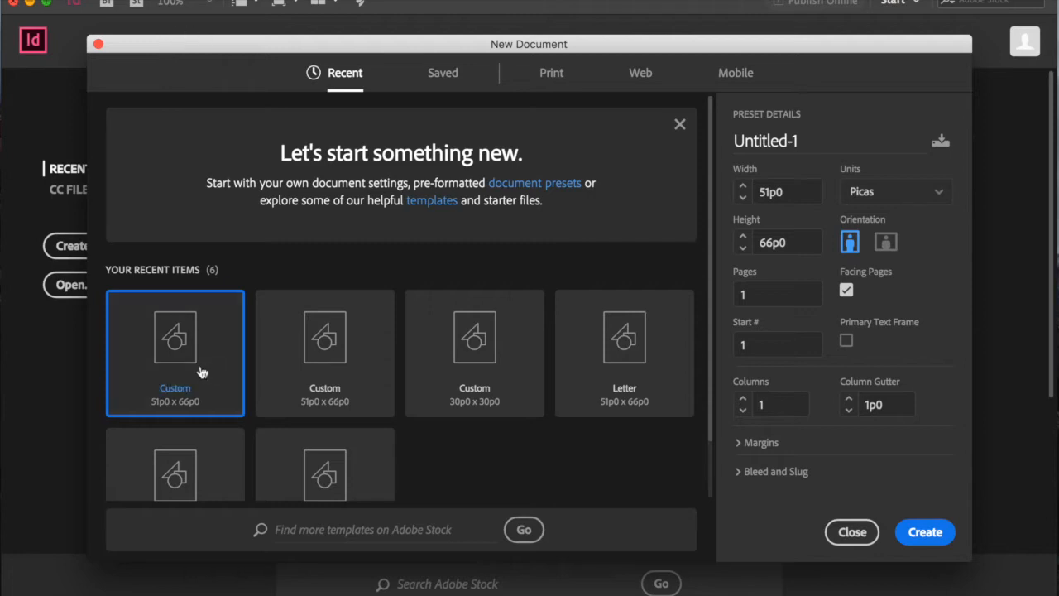
{"action": "scroll", "coordinate": [568, 313], "scroll_direction": "down", "scroll_amount": 1}
{"action": "left_click", "coordinate": [620, 354]}
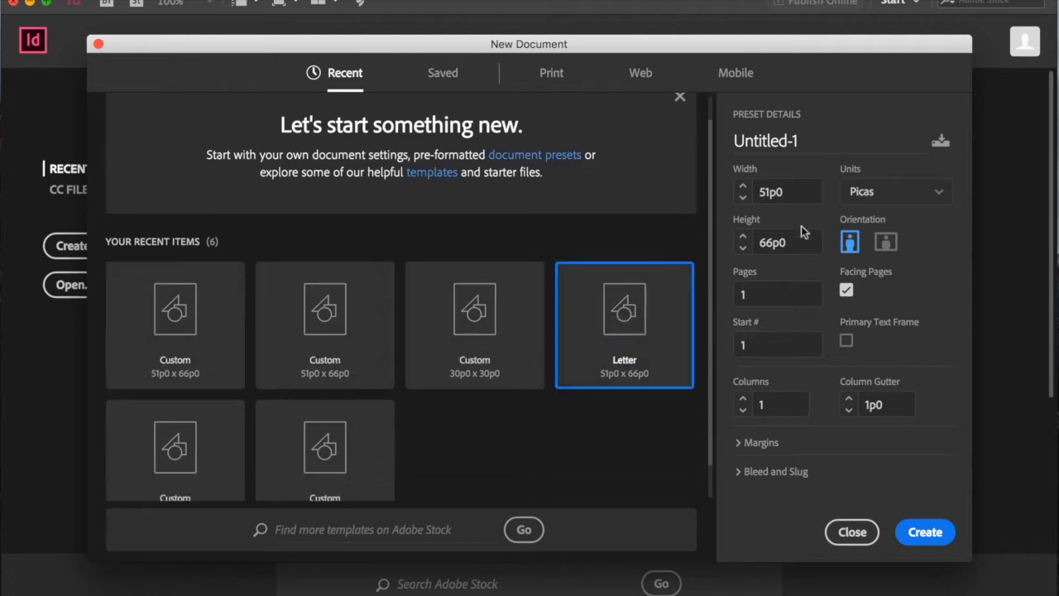
{"action": "left_click", "coordinate": [879, 194]}
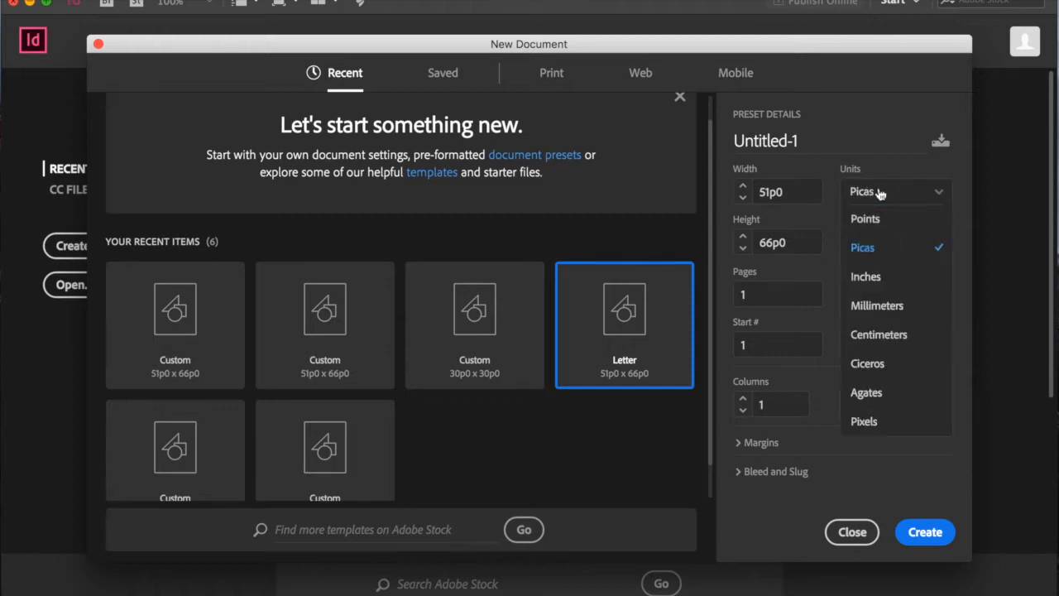
{"action": "left_click", "coordinate": [866, 279]}
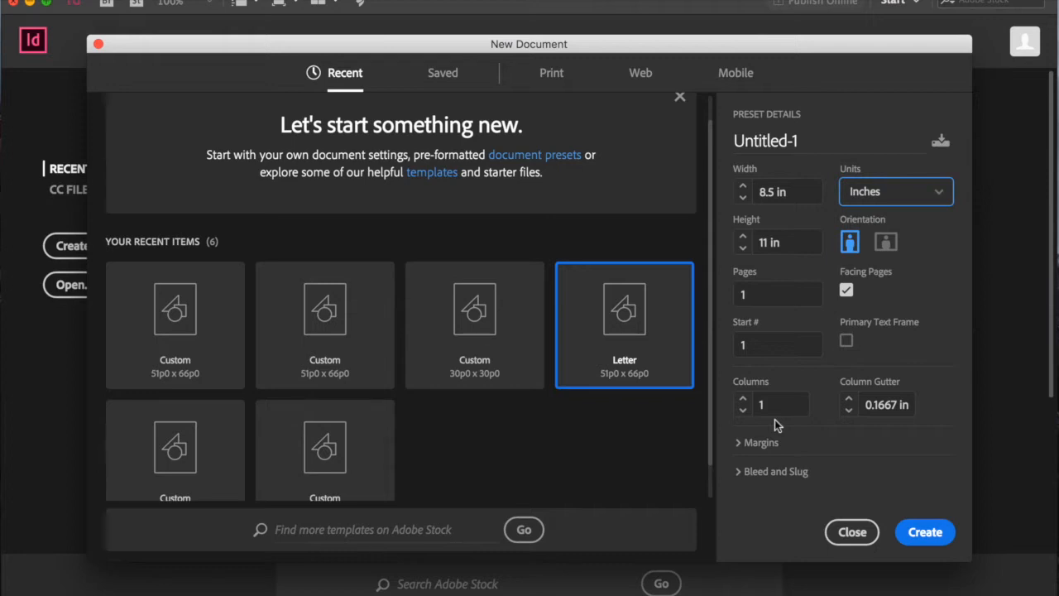
{"action": "left_click", "coordinate": [740, 447]}
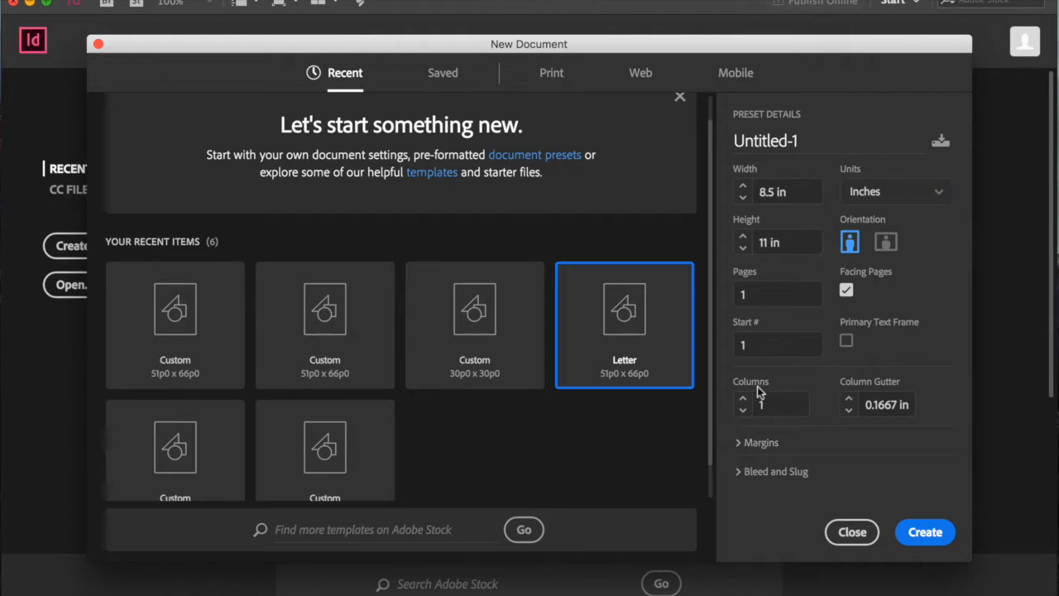
{"action": "left_click", "coordinate": [741, 470]}
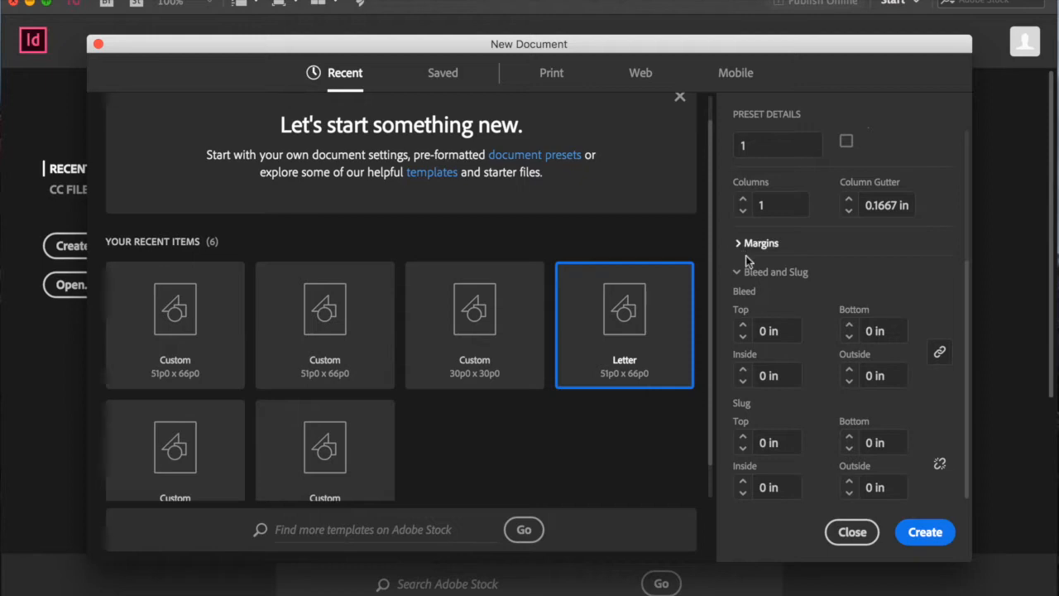
{"action": "left_click", "coordinate": [925, 534]}
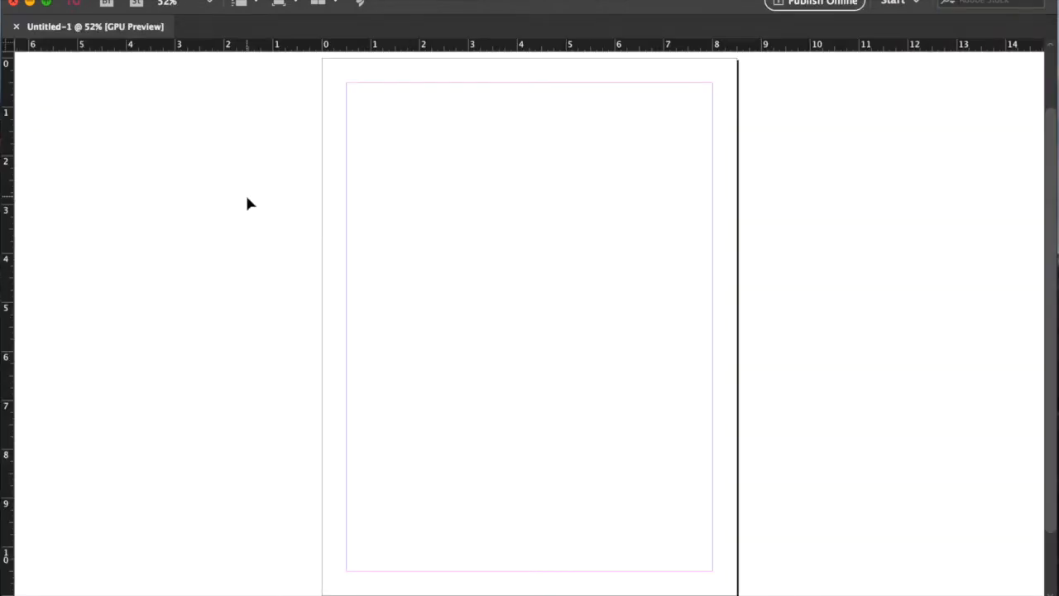
- Switch the workspace to Essentials and close the floating Swatches and Effects panels
{"action": "left_click", "coordinate": [476, 202]}
{"action": "key", "text": "super+minus"}
{"action": "key", "text": "super+minus"}
{"action": "key", "text": "super+equal"}
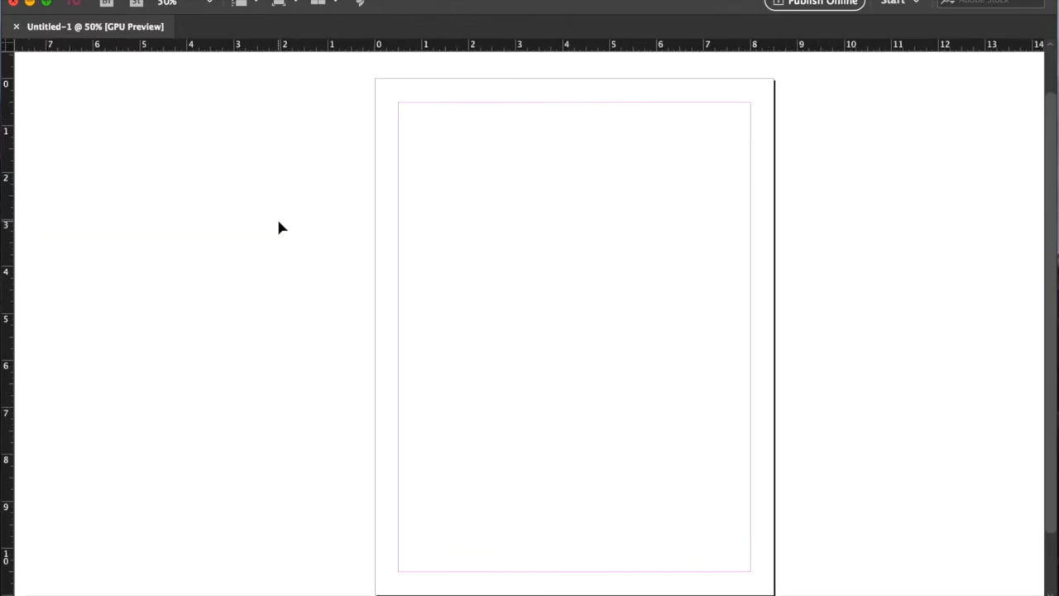
{"action": "scroll", "coordinate": [451, 237], "scroll_direction": "right", "scroll_amount": 3}
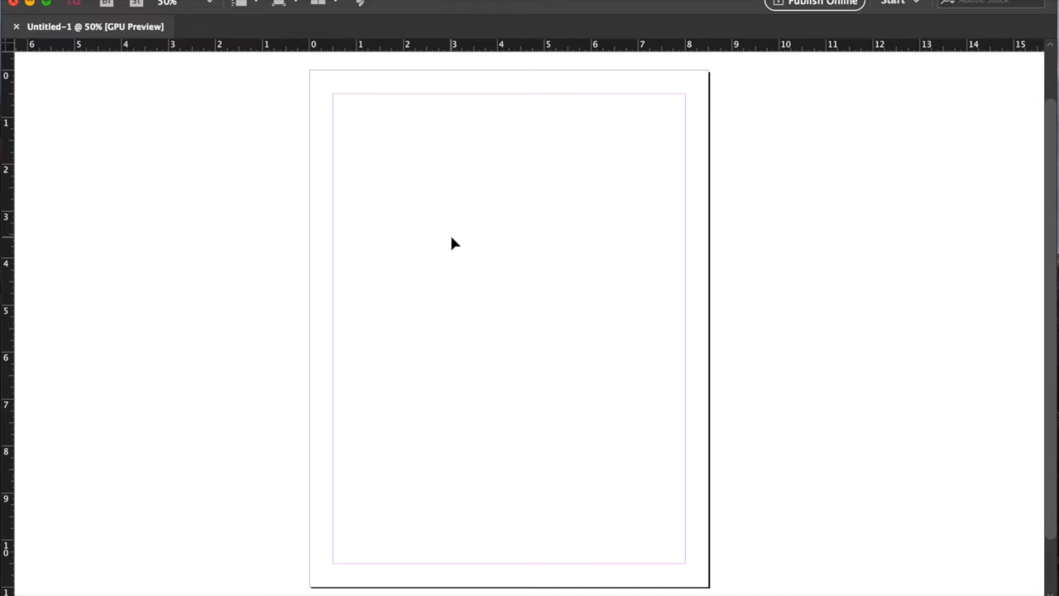
{"action": "left_click", "coordinate": [439, 1]}
{"action": "mouse_move", "coordinate": [440, 11]}
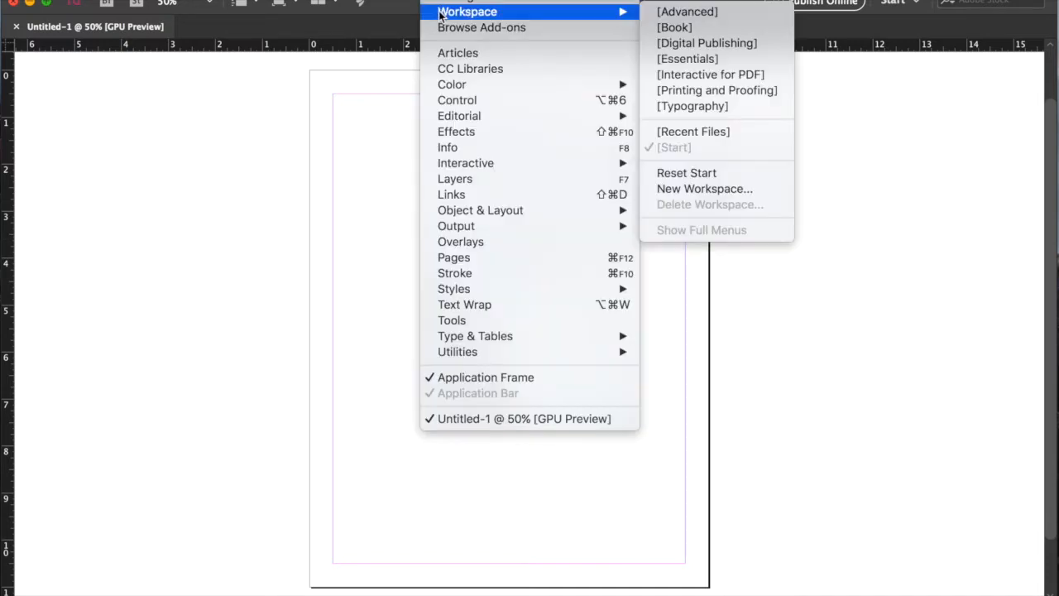
{"action": "left_click", "coordinate": [667, 58]}
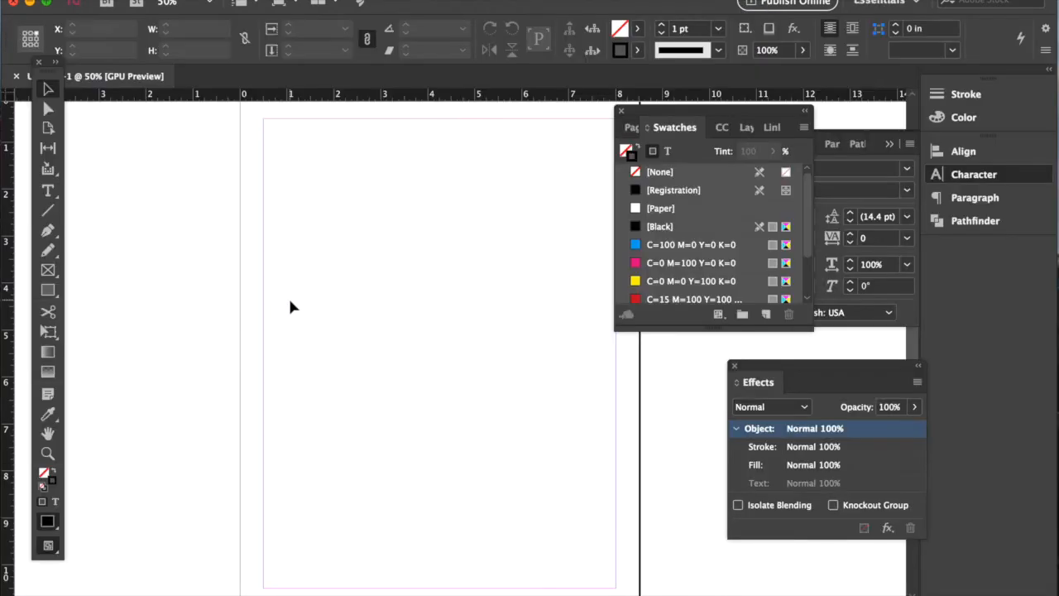
{"action": "left_click", "coordinate": [621, 110]}
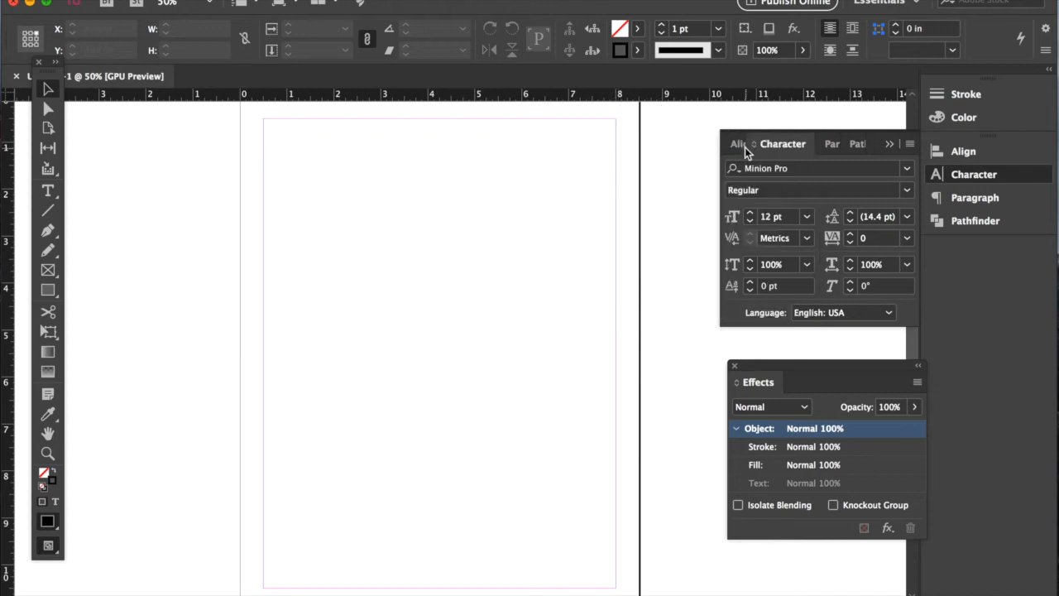
{"action": "left_click", "coordinate": [733, 366]}
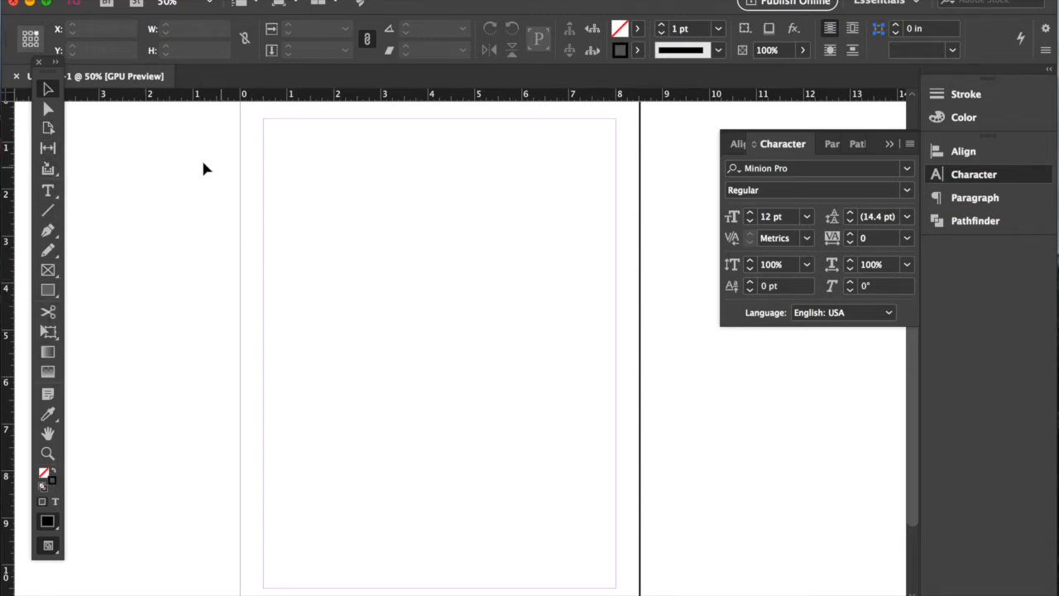
- Save the document to the Desktop under the name "Diamond Memberhsip"
{"action": "left_click", "coordinate": [136, 1]}
{"action": "left_click", "coordinate": [138, 99]}
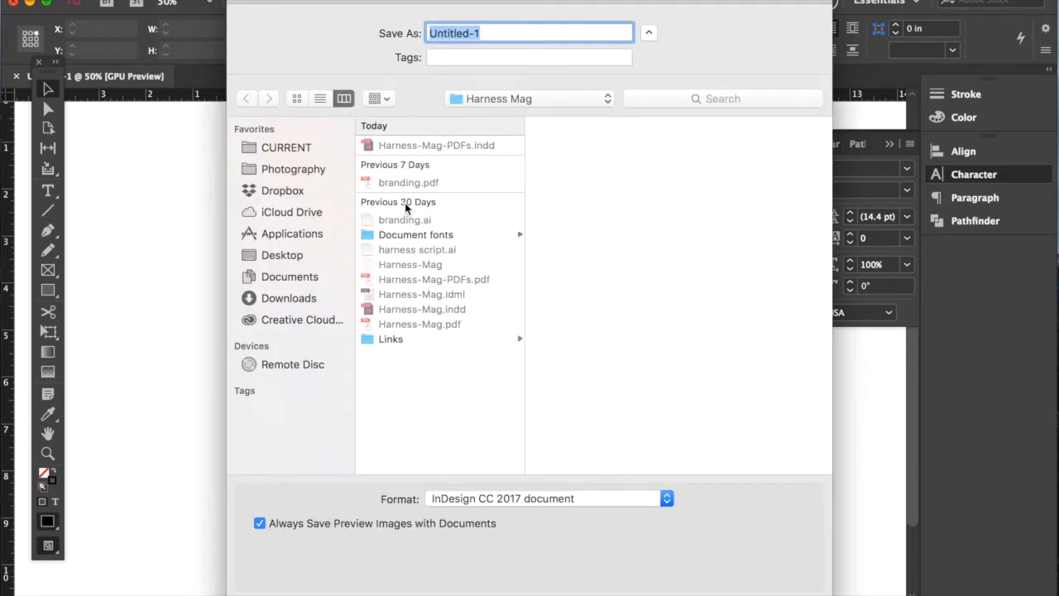
{"action": "left_click", "coordinate": [279, 241]}
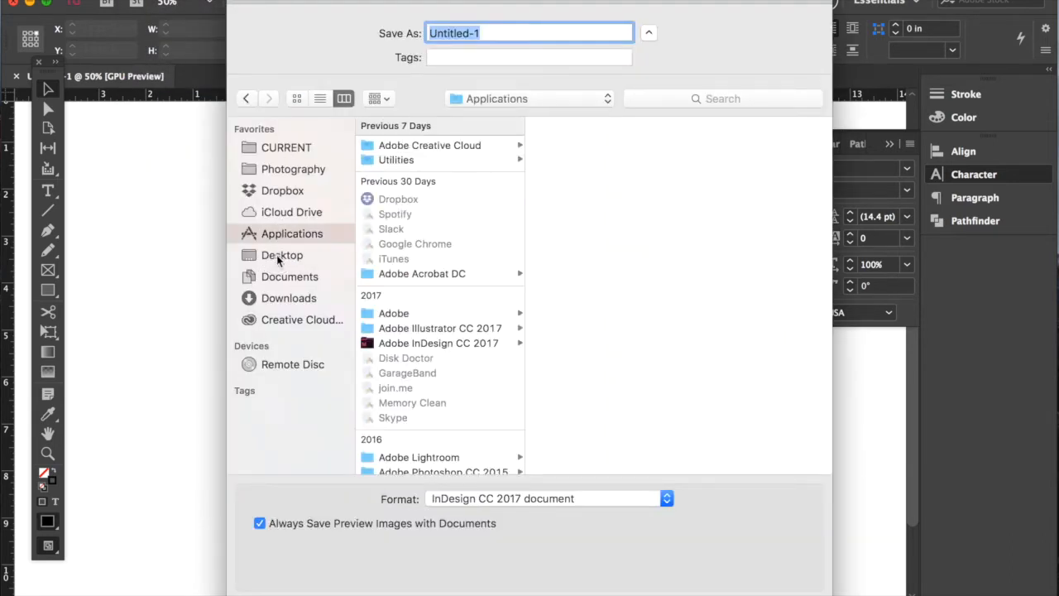
{"action": "left_click", "coordinate": [280, 256]}
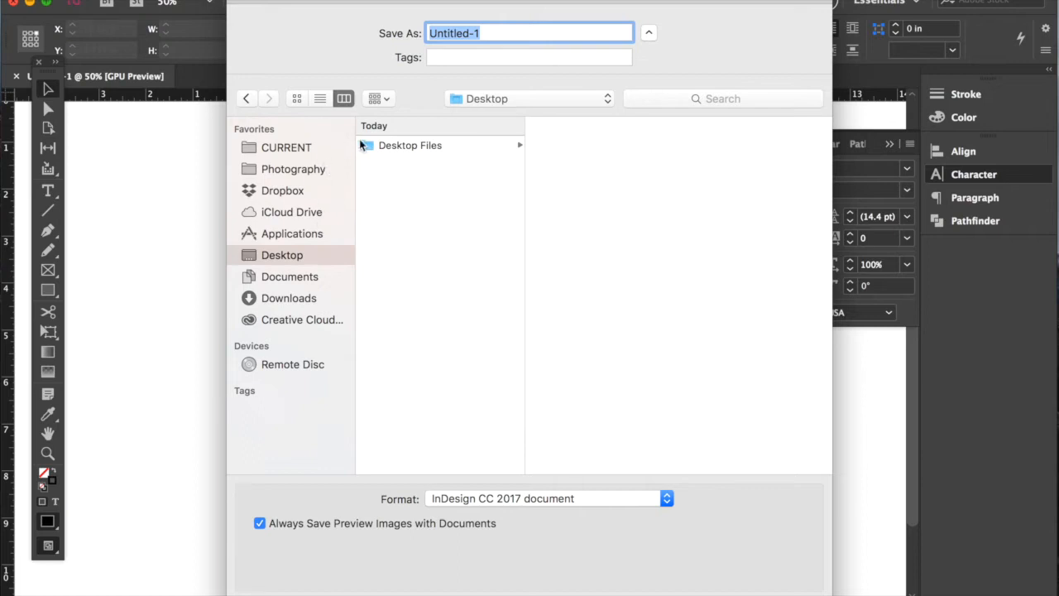
{"action": "type", "text": "Diamond "}
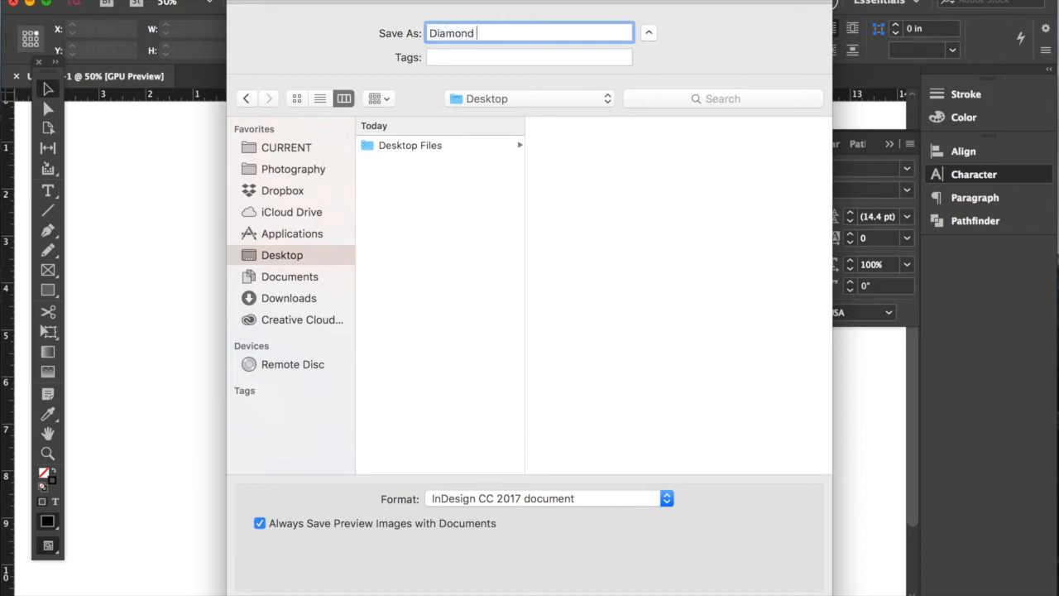
{"action": "type", "text": "Memberhsip"}
{"action": "key", "text": "Return"}
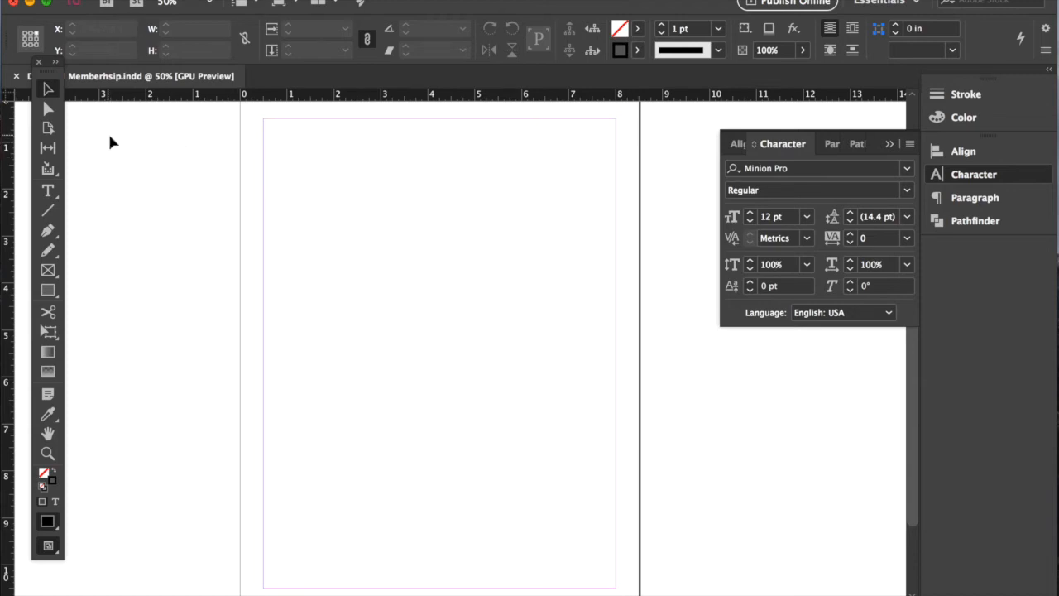
- Swap the default fill and stroke so new objects get a black fill and no stroke
{"action": "left_click", "coordinate": [51, 474]}
{"action": "left_click", "coordinate": [45, 478]}
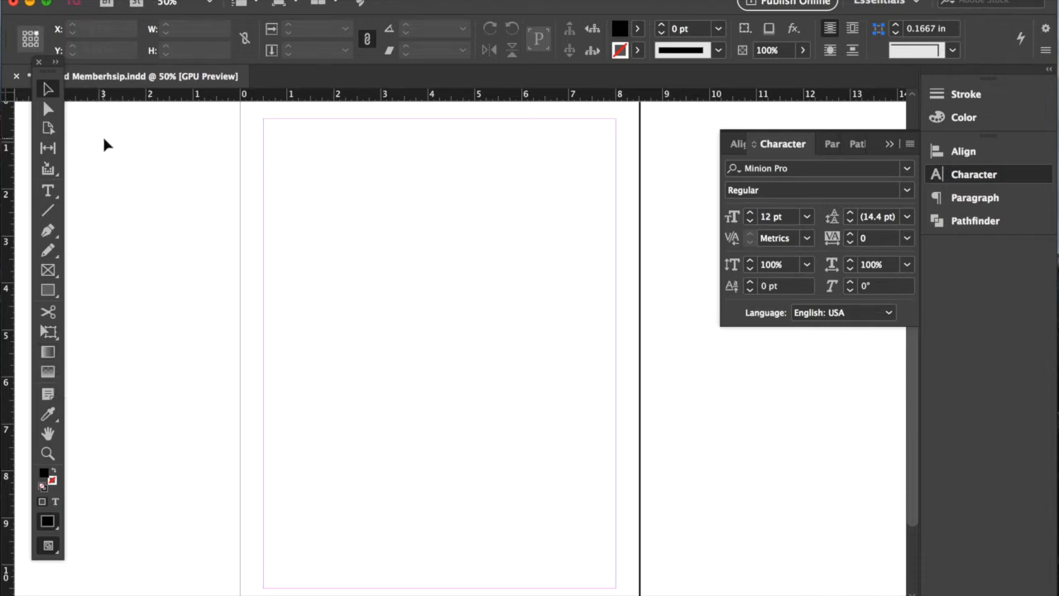
- Place Diamond Moodboard.jpg from Dropbox > Online Courses > Diamond Membership > March Capsule > Building a Moodboard, starting on the pasteboard left of the page
{"action": "left_click", "coordinate": [139, 1]}
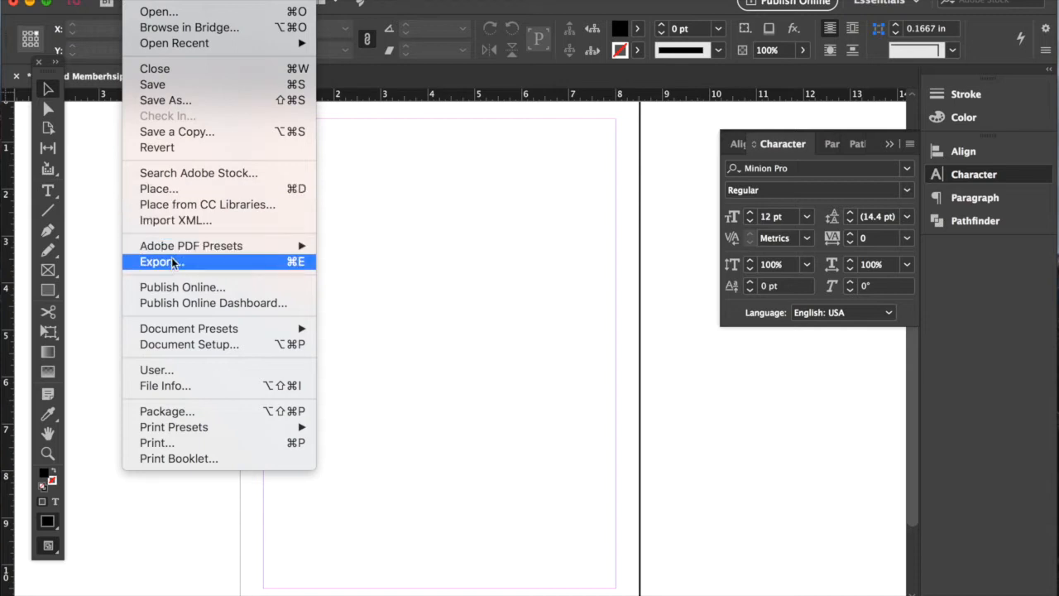
{"action": "left_click", "coordinate": [172, 193]}
{"action": "key", "text": "super+d"}
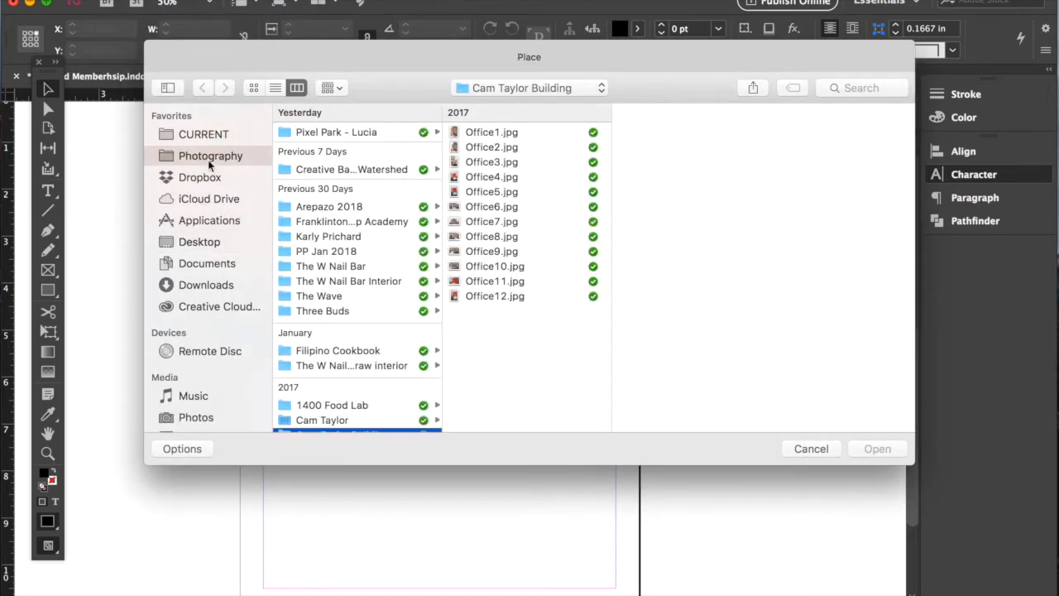
{"action": "left_click", "coordinate": [207, 175]}
{"action": "left_click", "coordinate": [323, 129]}
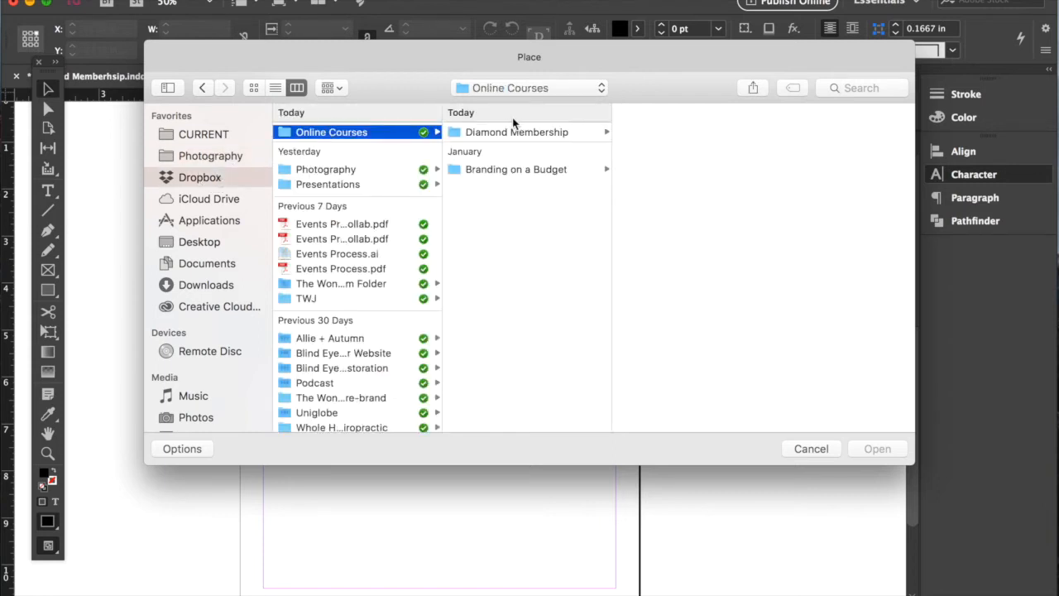
{"action": "left_click", "coordinate": [514, 129]}
{"action": "left_click", "coordinate": [647, 132]}
{"action": "left_click", "coordinate": [778, 132]}
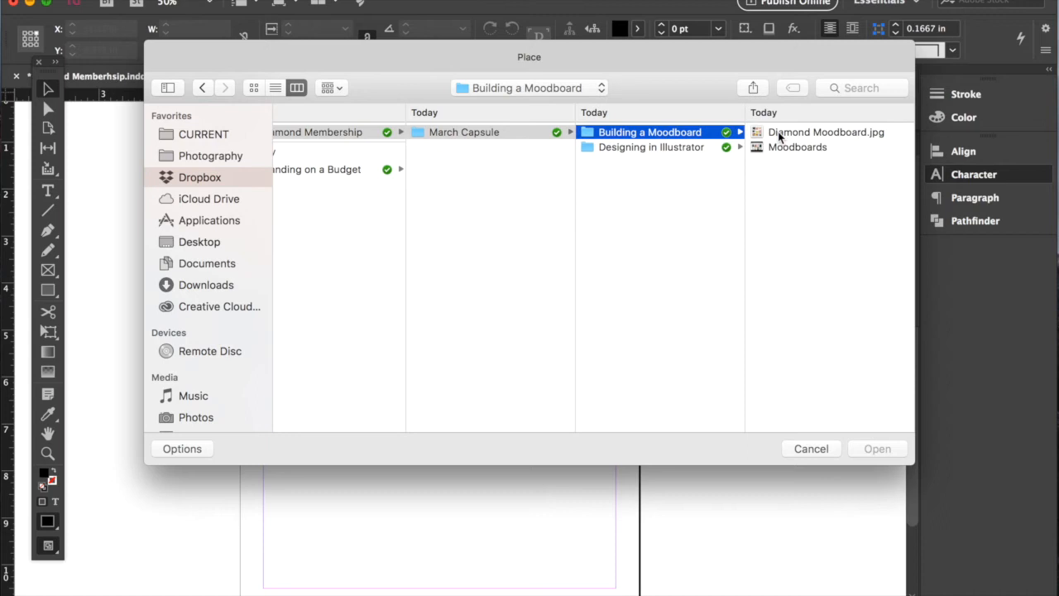
{"action": "left_click", "coordinate": [779, 133]}
{"action": "left_click", "coordinate": [869, 447]}
{"action": "scroll", "coordinate": [355, 224], "scroll_direction": "left", "scroll_amount": 10}
{"action": "left_click", "coordinate": [184, 170]}
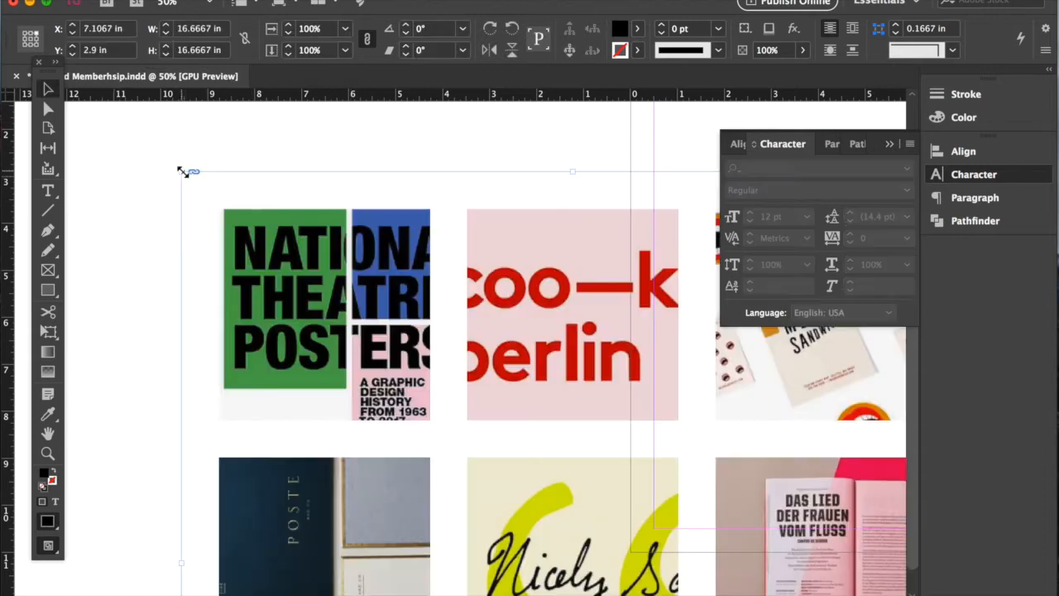
- Scale the placed moodboard down to about 6.93 by 6.93 in, position it on the pasteboard left of the page, and deselect it
{"action": "key", "text": "super+minus"}
{"action": "key", "text": "super+minus"}
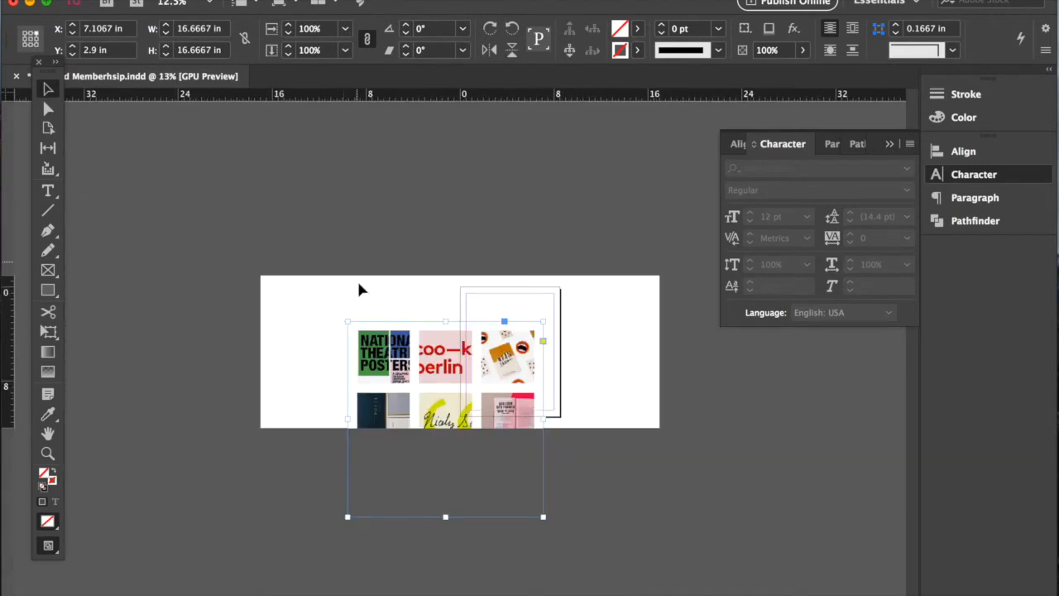
{"action": "key", "text": "e"}
{"action": "left_click_drag", "start_coordinate": [543, 519], "coordinate": [426, 402]}
{"action": "left_click_drag", "start_coordinate": [420, 339], "coordinate": [424, 335]}
{"action": "key", "text": "super+equal"}
{"action": "key", "text": "super+equal"}
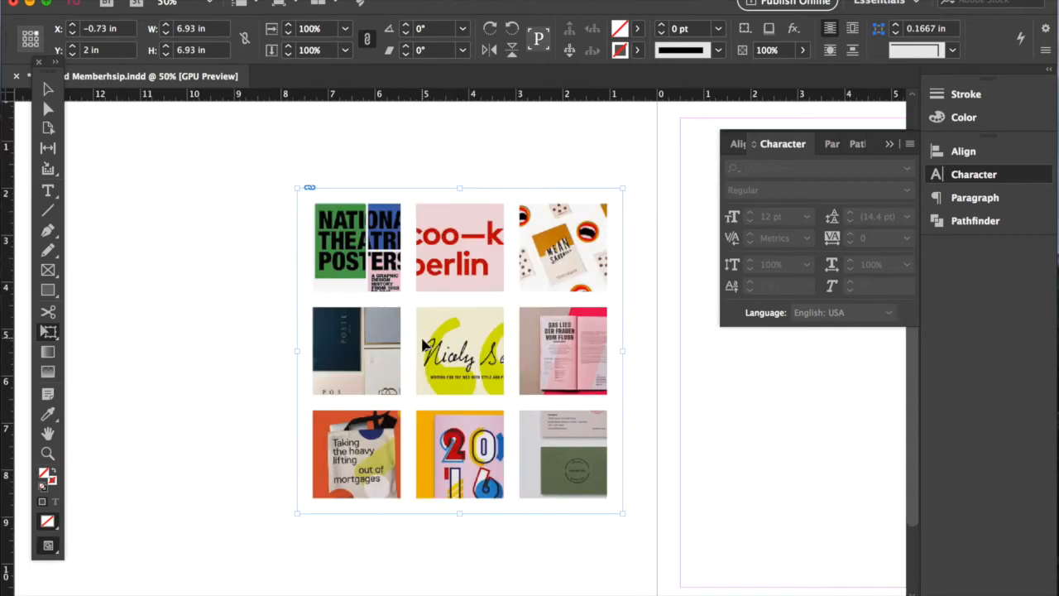
{"action": "scroll", "coordinate": [422, 348], "scroll_direction": "right", "scroll_amount": 5}
{"action": "left_click", "coordinate": [48, 89]}
{"action": "scroll", "coordinate": [518, 262], "scroll_direction": "right", "scroll_amount": 3}
{"action": "left_click", "coordinate": [517, 262]}
{"action": "key", "text": "super+minus"}
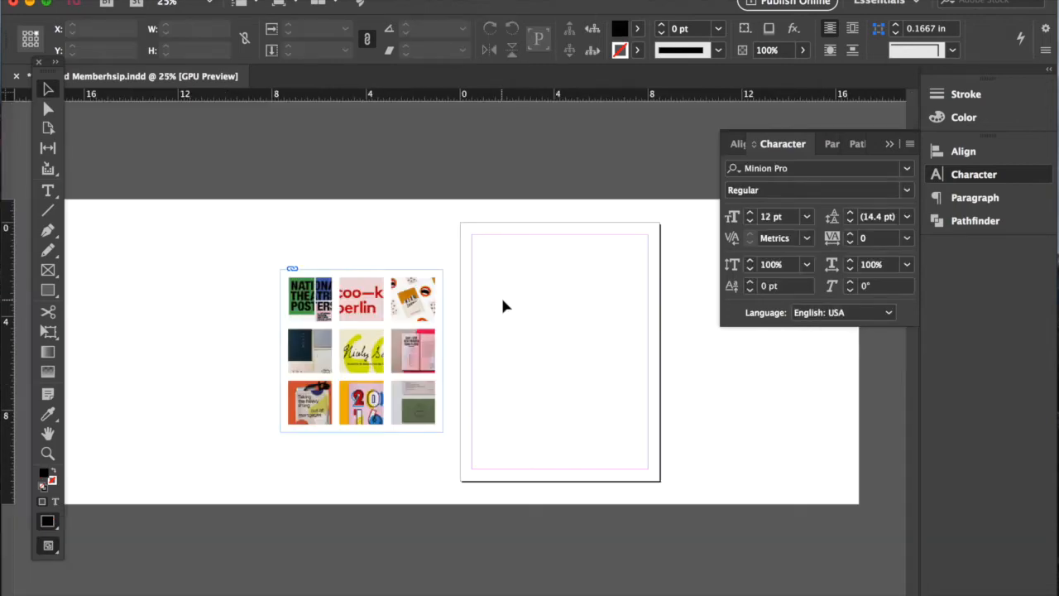
{"action": "key", "text": "super+equal"}
{"action": "scroll", "coordinate": [463, 331], "scroll_direction": "right", "scroll_amount": 2}
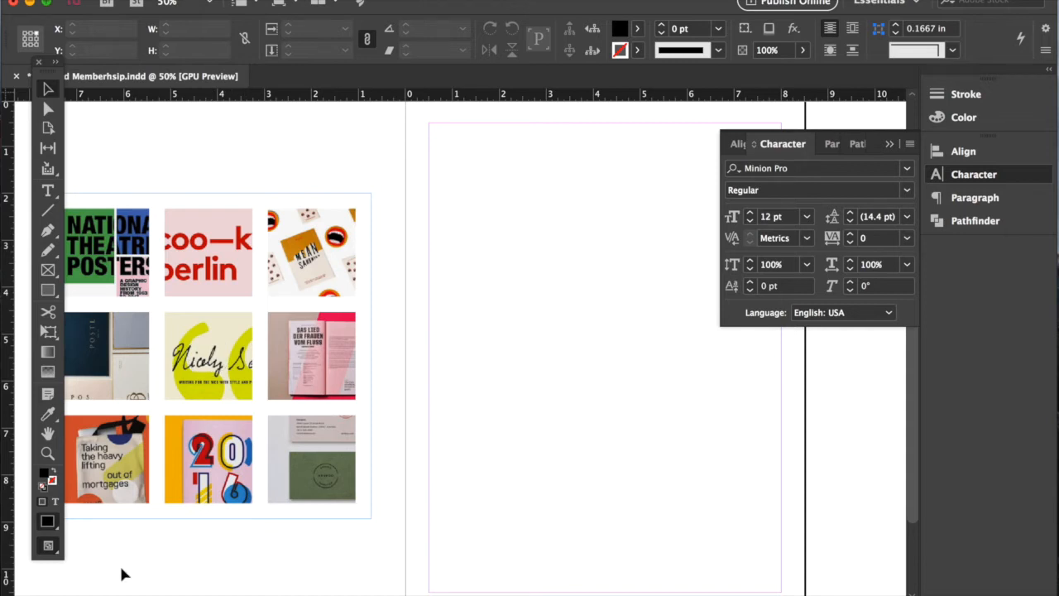
{"action": "left_click", "coordinate": [801, 51]}
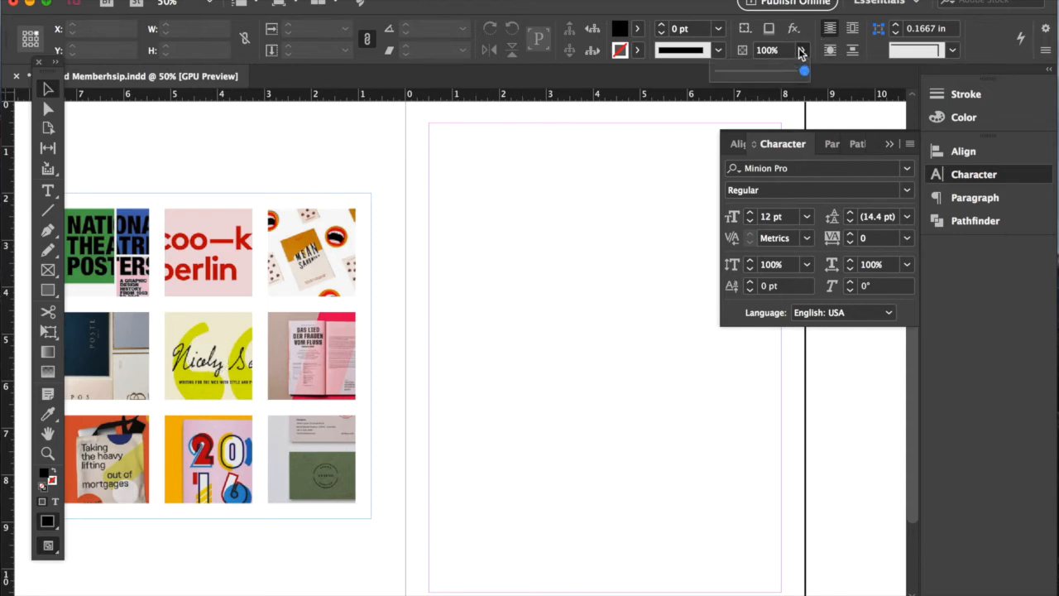
{"action": "mouse_move", "coordinate": [799, 74]}
{"action": "left_mouse_down"}
{"action": "mouse_move", "coordinate": [787, 74]}
{"action": "mouse_move", "coordinate": [815, 75]}
{"action": "left_mouse_up"}
{"action": "left_click", "coordinate": [547, 257]}
- Toggle between Preview and Normal screen modes to compare the page with and without its guides and pasteboard content
{"action": "key", "text": "super+minus"}
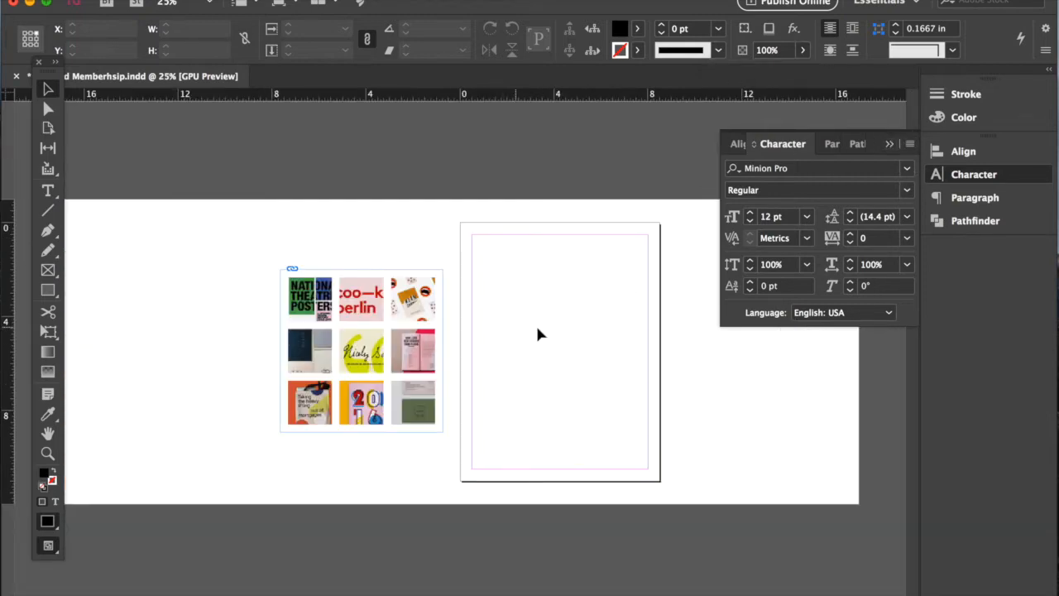
{"action": "key", "text": "w"}
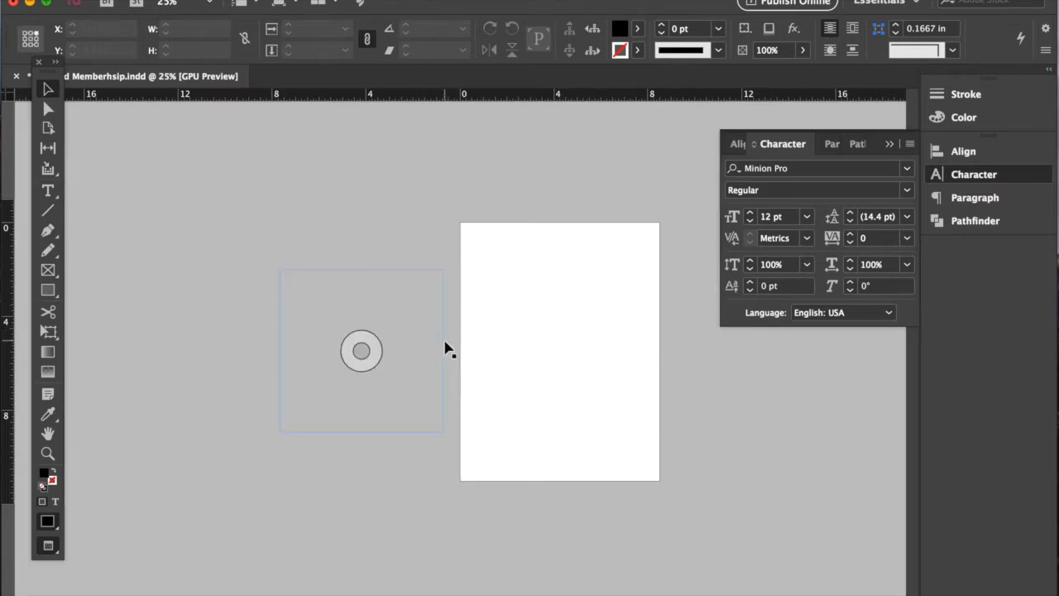
{"action": "key", "text": "w"}
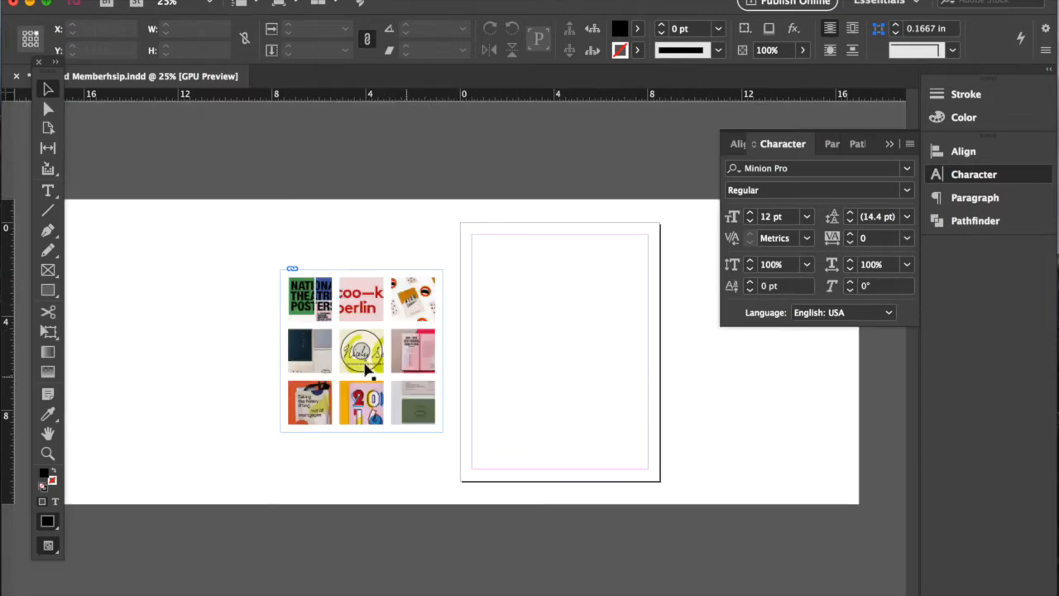
{"action": "key", "text": "w"}
{"action": "key", "text": "super+equal"}
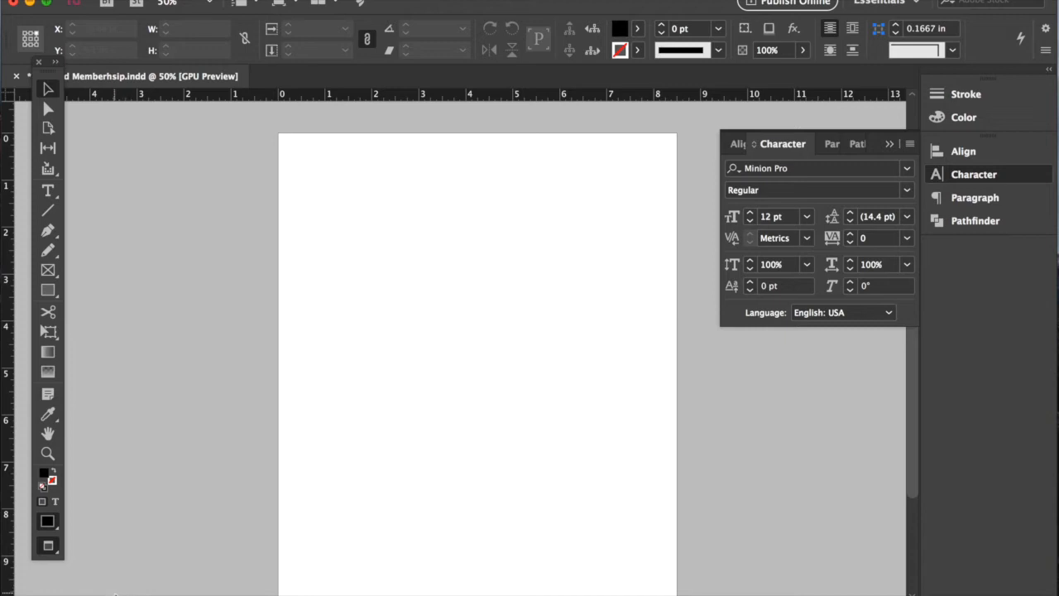
{"action": "key", "text": "w"}
{"action": "key", "text": "w"}
{"action": "key", "text": "w"}
{"action": "key", "text": "w"}
{"action": "key", "text": "w"}
{"action": "scroll", "coordinate": [407, 406], "scroll_direction": "left", "scroll_amount": 2}
{"action": "scroll", "coordinate": [407, 405], "scroll_direction": "down", "scroll_amount": 1}
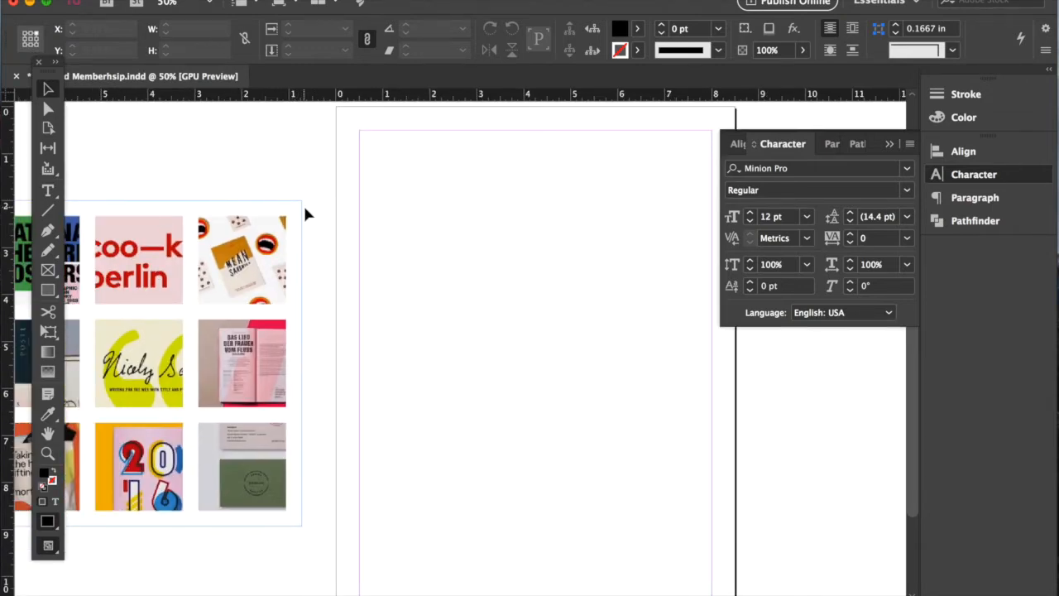
{"action": "scroll", "coordinate": [304, 214], "scroll_direction": "up", "scroll_amount": 1}
{"action": "scroll", "coordinate": [304, 214], "scroll_direction": "left", "scroll_amount": 1}
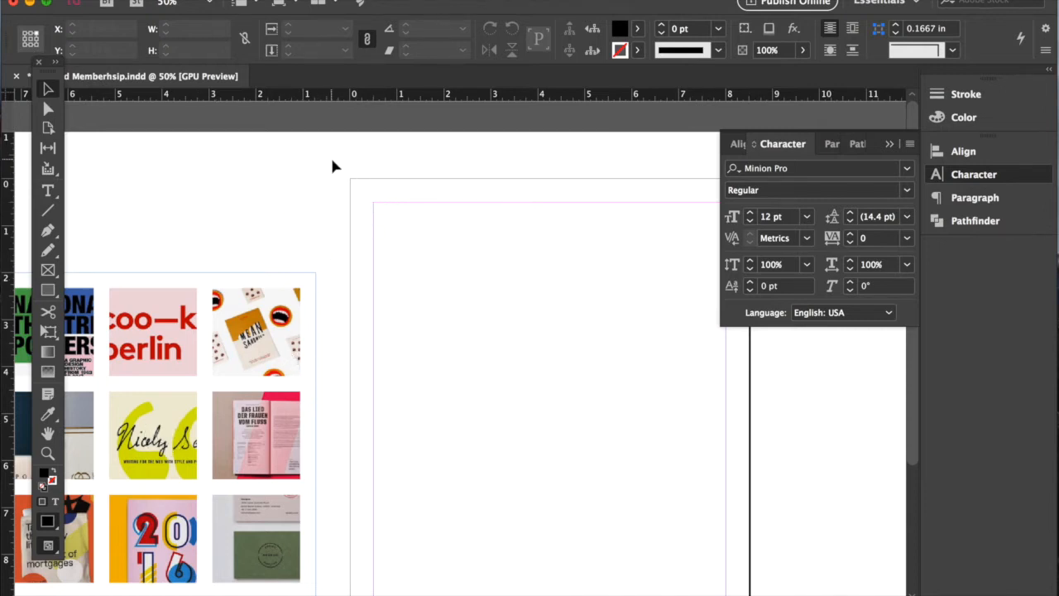
- Try the medium light and dark color themes in the Interface preferences without keeping either
{"action": "left_click", "coordinate": [62, 0]}
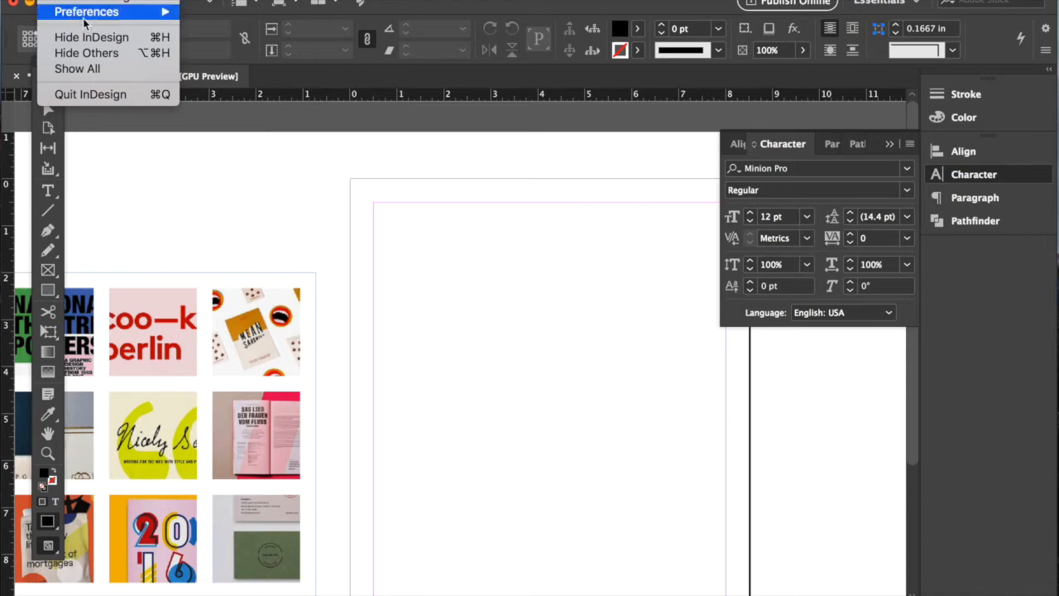
{"action": "mouse_move", "coordinate": [149, 12]}
{"action": "left_click", "coordinate": [224, 29]}
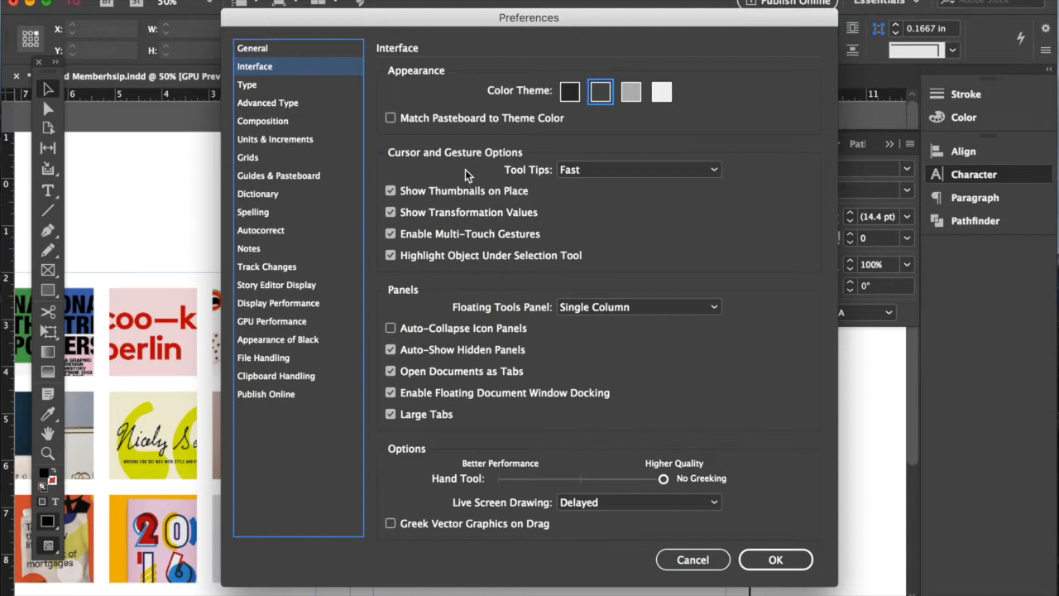
{"action": "left_click", "coordinate": [630, 91]}
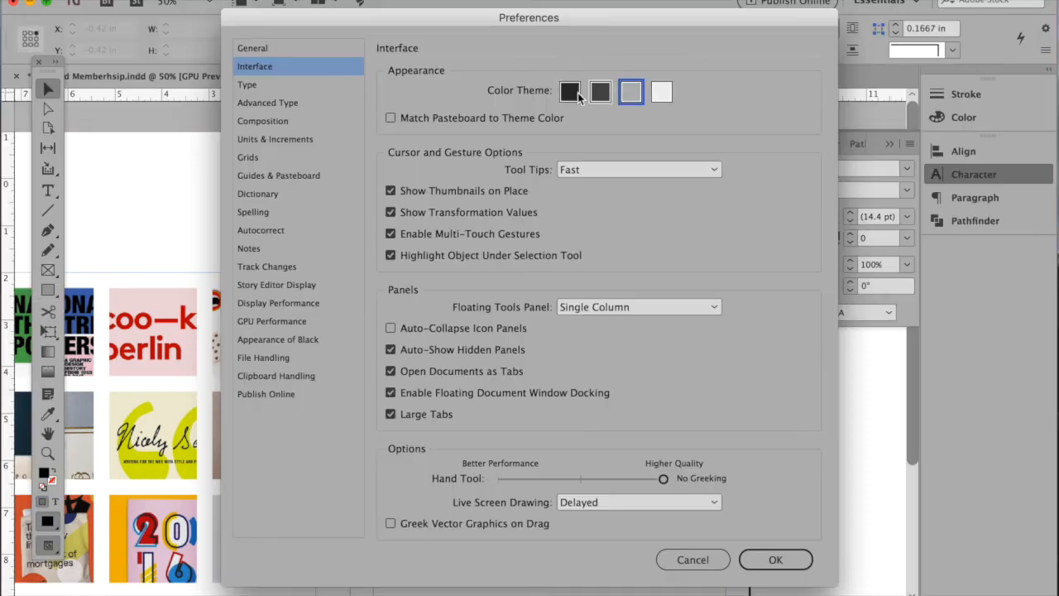
{"action": "left_click", "coordinate": [569, 91]}
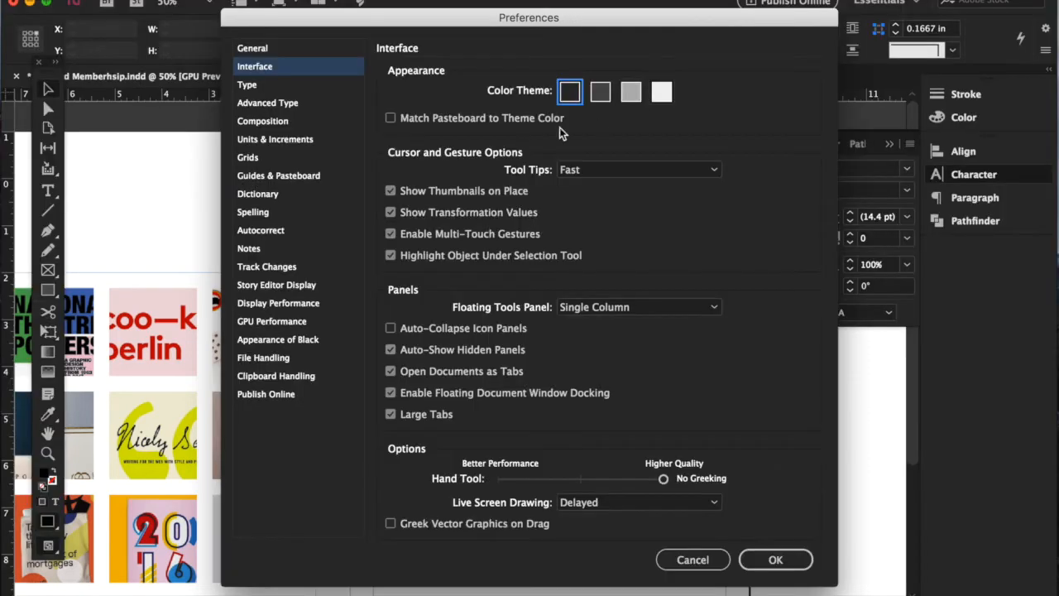
{"action": "left_click", "coordinate": [693, 561]}
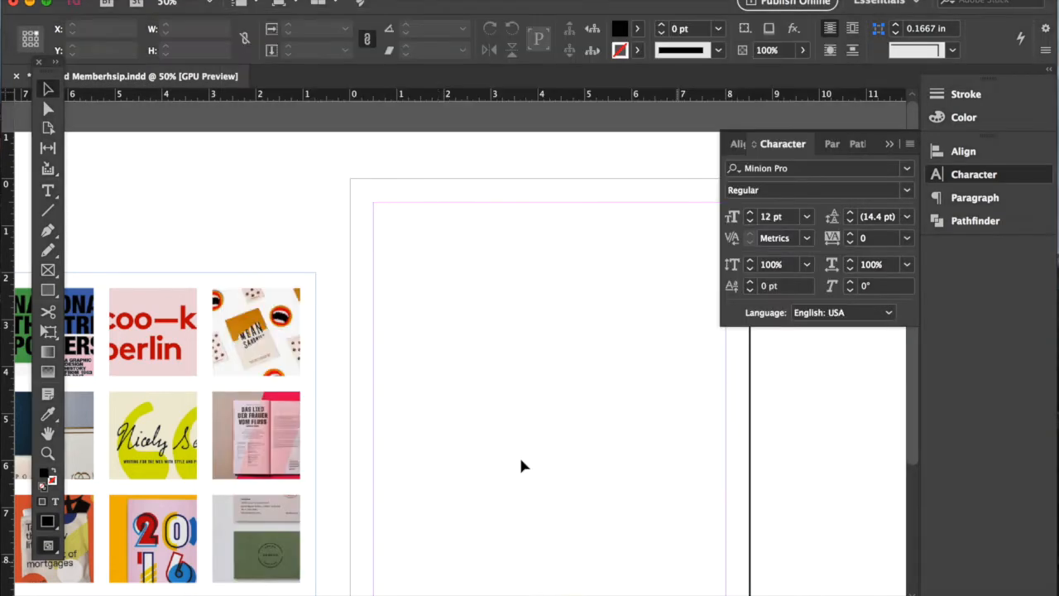
- Move the moodboard image up beside the page to about X -0.75 in, Y 0.945 in, and deselect it
{"action": "scroll", "coordinate": [438, 288], "scroll_direction": "down", "scroll_amount": 2}
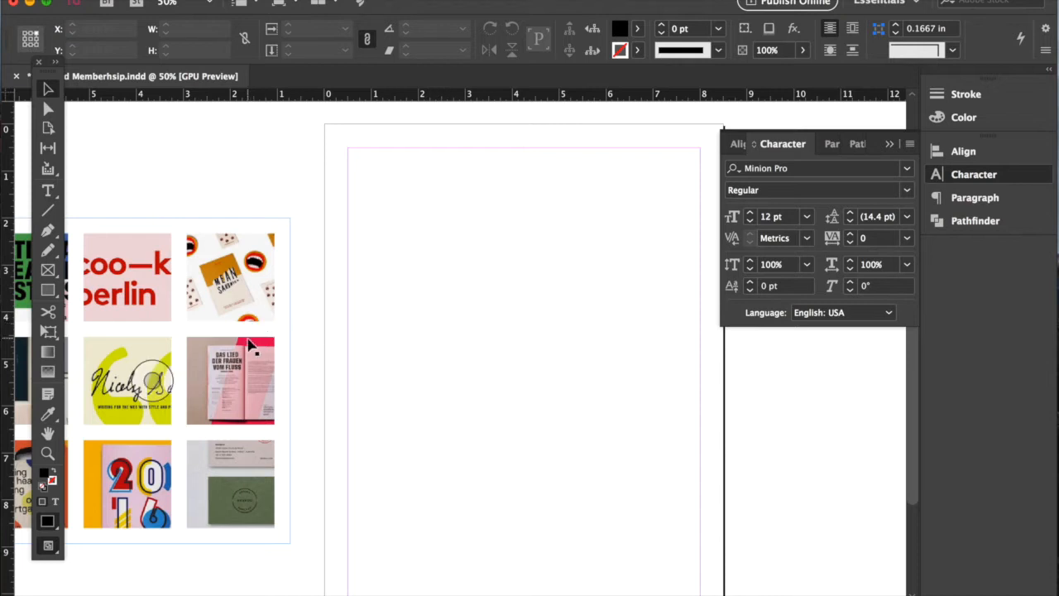
{"action": "left_click_drag", "start_coordinate": [241, 384], "coordinate": [261, 310]}
{"action": "left_click", "coordinate": [348, 308]}
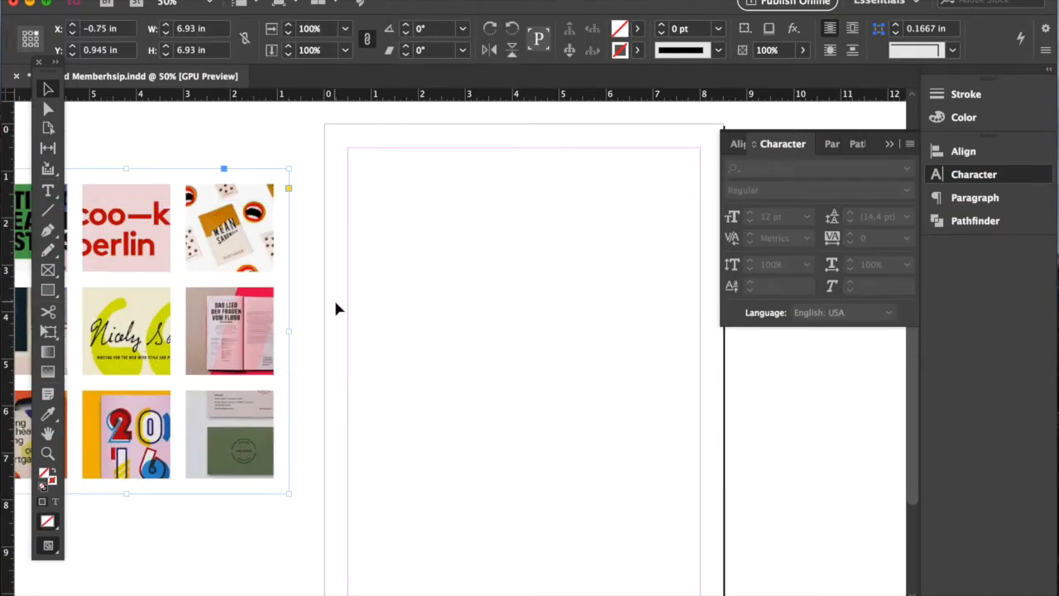
{"action": "left_click", "coordinate": [336, 303]}
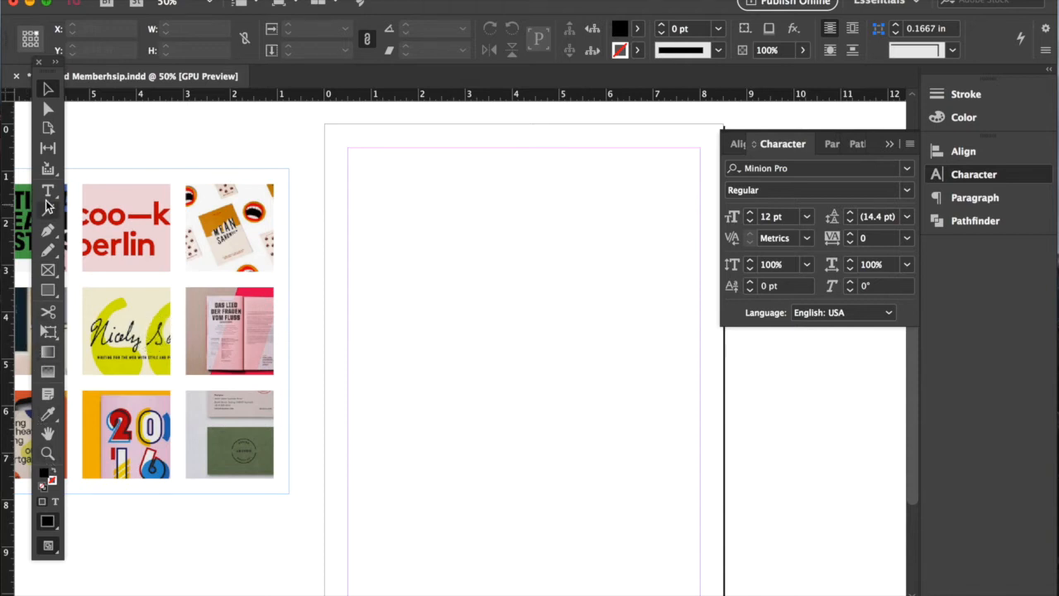
- Draw a text frame about 6.66 by 5.74 in within the page margins and enter "Learn How To Design"
{"action": "key", "text": "t"}
{"action": "left_click_drag", "start_coordinate": [369, 250], "coordinate": [680, 520]}
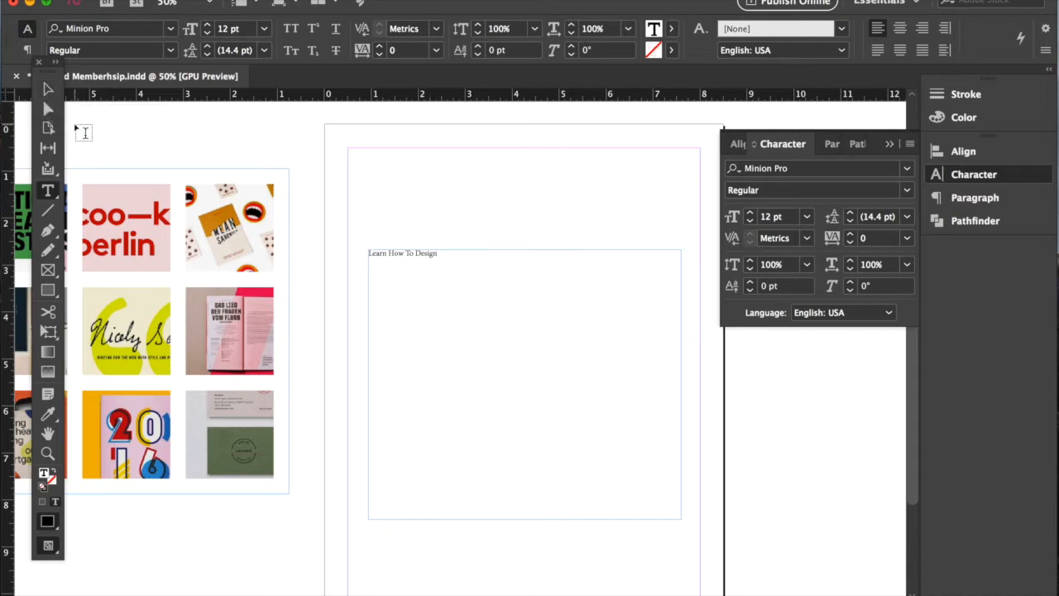
{"action": "left_click", "coordinate": [48, 90]}
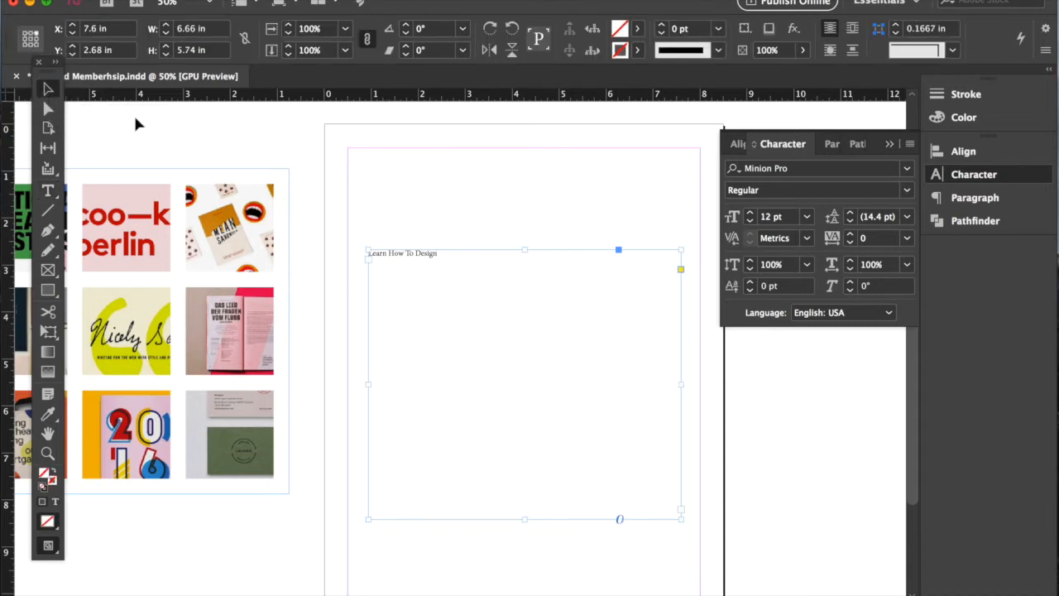
- Select the whole "Learn How To Design" heading and increase its font size to 65 pt
{"action": "double_click", "coordinate": [425, 258]}
{"action": "left_click_drag", "start_coordinate": [439, 257], "coordinate": [361, 251]}
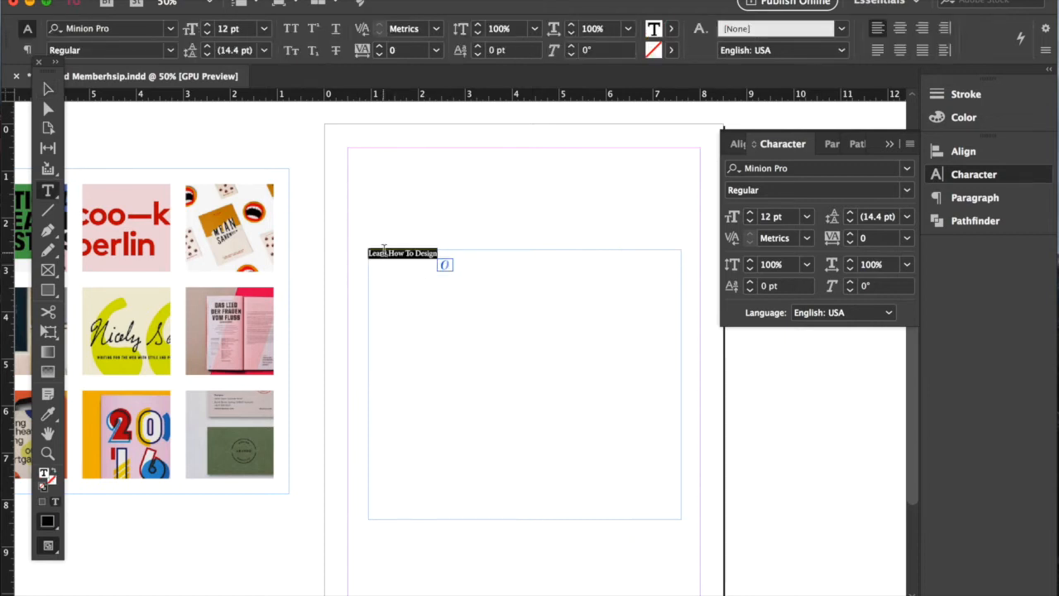
{"action": "left_click", "coordinate": [749, 213]}
{"action": "left_click", "coordinate": [748, 213]}
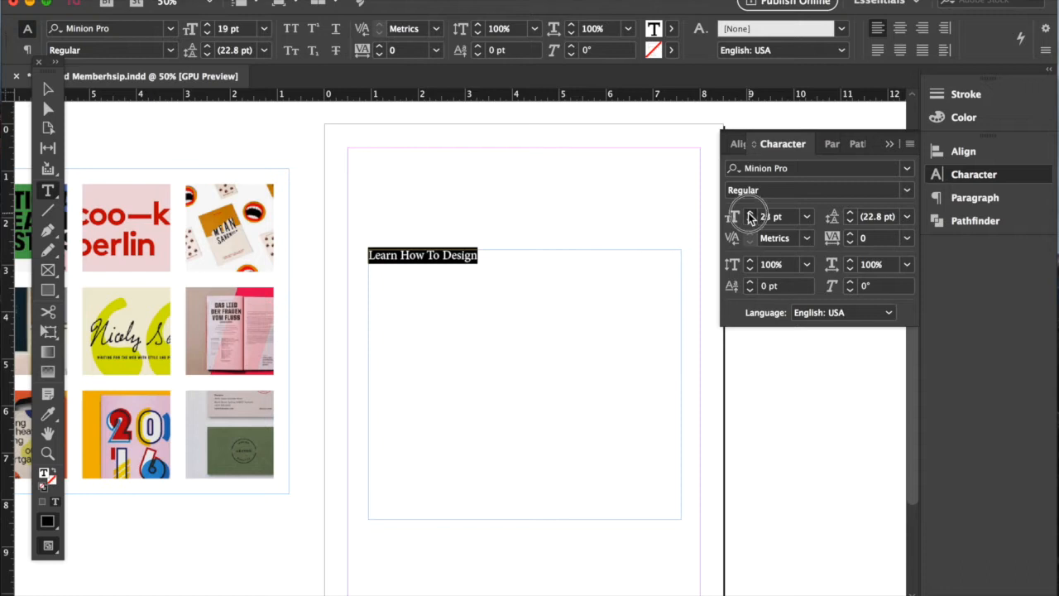
{"action": "left_click", "coordinate": [749, 214]}
{"action": "left_click", "coordinate": [748, 213]}
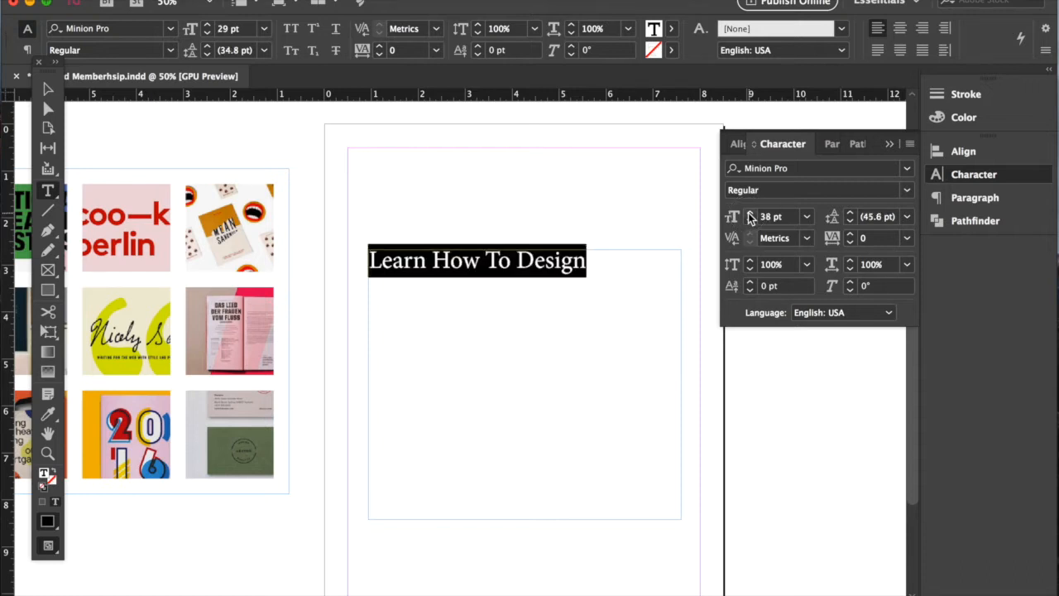
{"action": "left_click", "coordinate": [748, 213]}
{"action": "left_click", "coordinate": [749, 213]}
{"action": "left_click", "coordinate": [749, 214]}
{"action": "left_click", "coordinate": [748, 214]}
{"action": "left_click", "coordinate": [748, 213]}
{"action": "left_click", "coordinate": [748, 213]}
{"action": "left_click", "coordinate": [749, 213]}
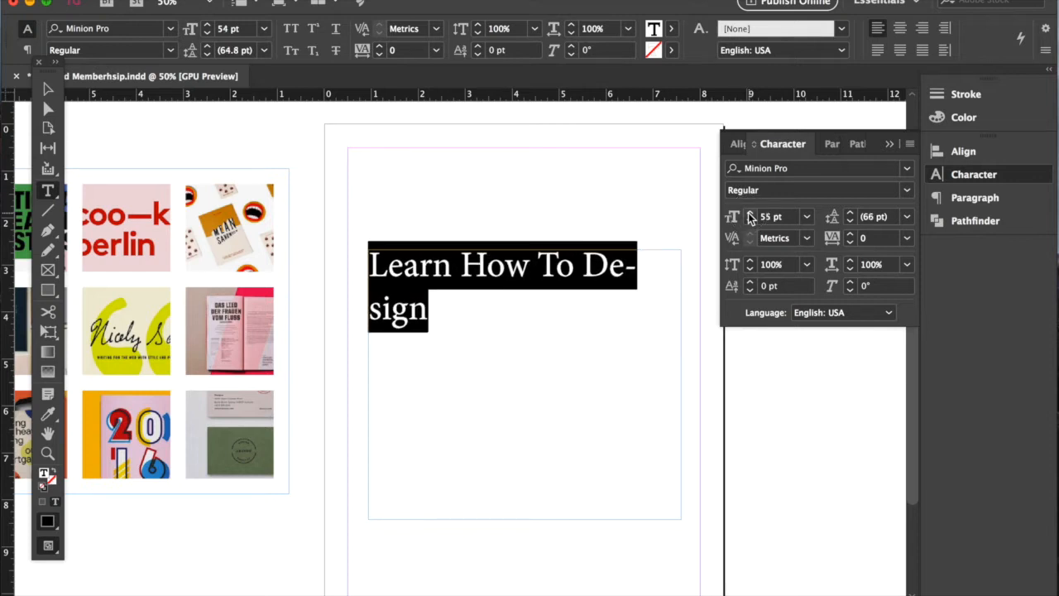
{"action": "left_click", "coordinate": [749, 213]}
{"action": "left_click", "coordinate": [749, 213]}
{"action": "left_click", "coordinate": [748, 213]}
{"action": "left_click", "coordinate": [748, 213]}
{"action": "left_click", "coordinate": [749, 214]}
{"action": "left_click", "coordinate": [748, 213]}
{"action": "left_click", "coordinate": [749, 213]}
{"action": "left_click", "coordinate": [749, 214]}
{"action": "left_click", "coordinate": [748, 214]}
{"action": "left_click", "coordinate": [47, 89]}
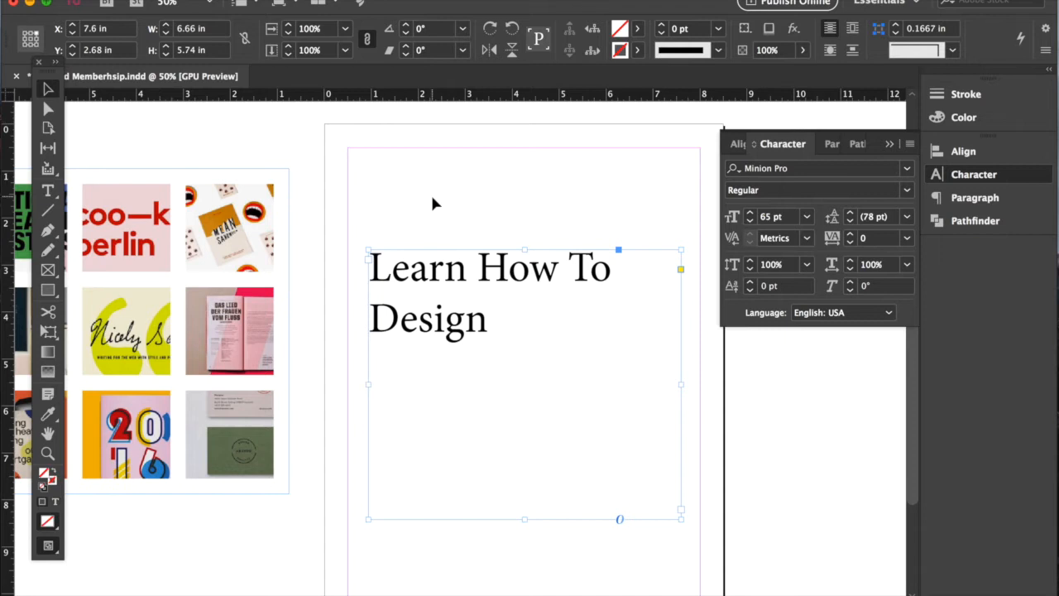
- Sample the lime green from the moodboard with the Eyedropper onto the selected text frame, and undo the fill
{"action": "left_click", "coordinate": [964, 117]}
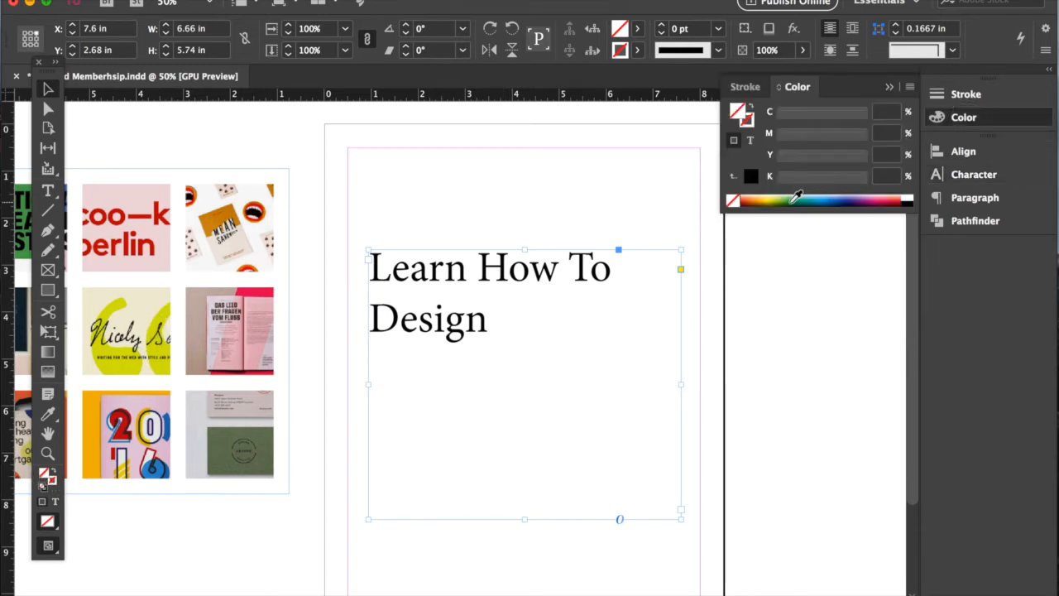
{"action": "left_click", "coordinate": [47, 414]}
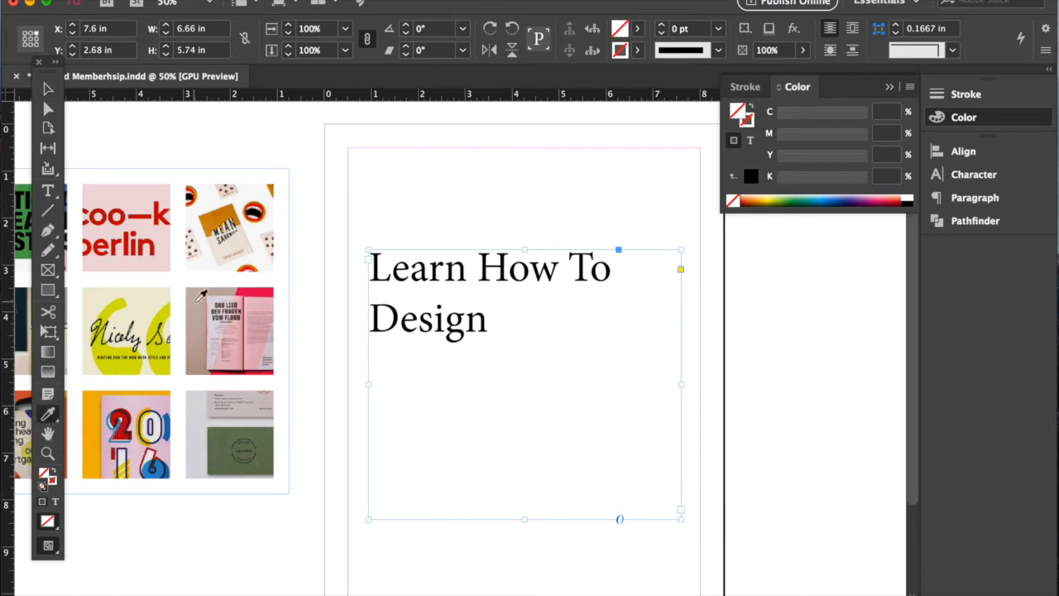
{"action": "left_click", "coordinate": [114, 306]}
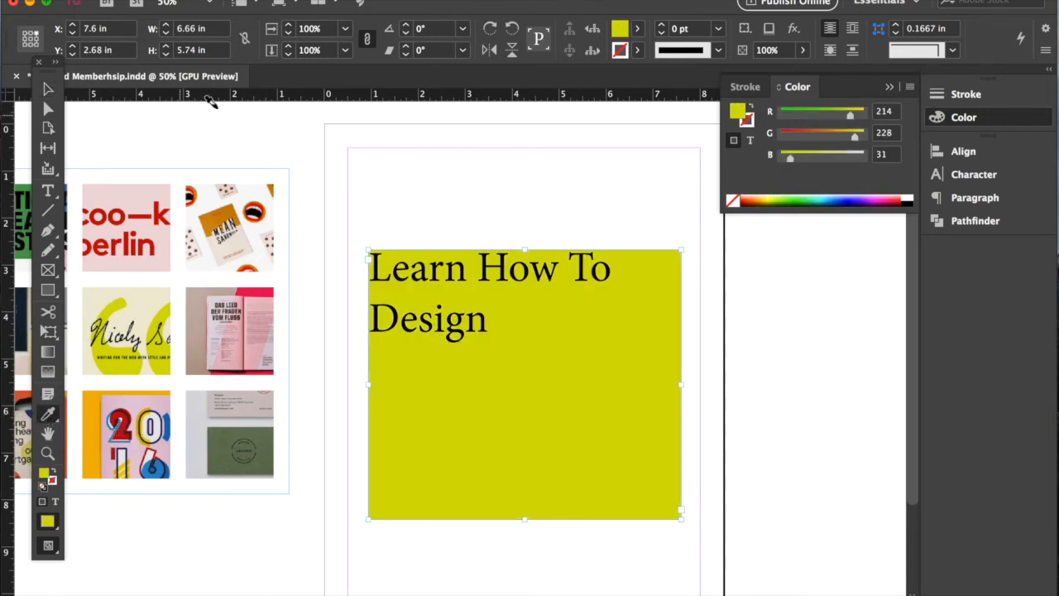
{"action": "left_click", "coordinate": [49, 94]}
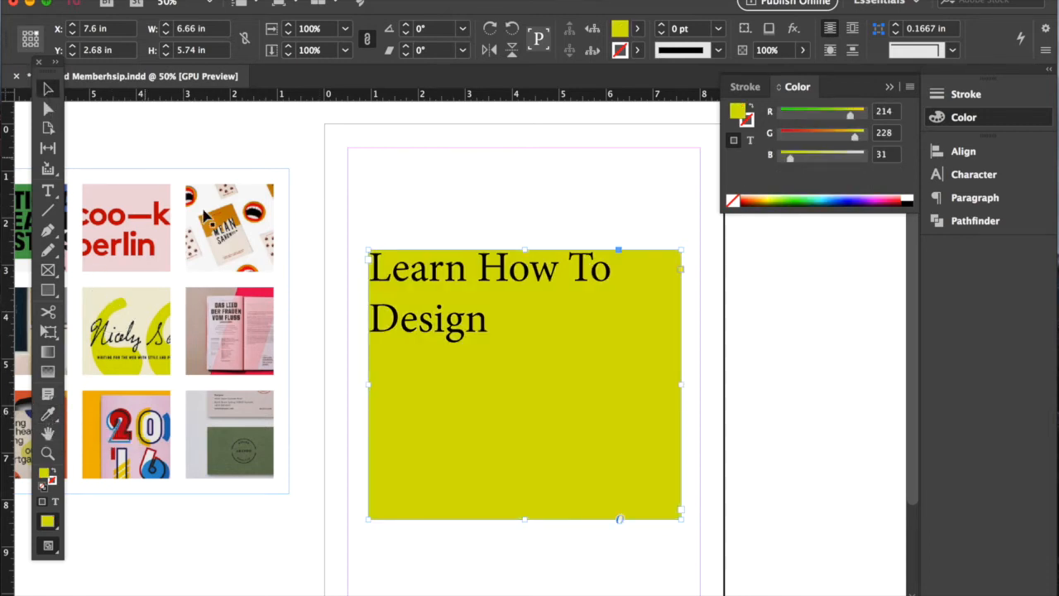
{"action": "key", "text": "cmd+z"}
- Select all the heading text and color it with the pale pink (RGB 229, 205, 221) sampled from the moodboard's 2016 poster
{"action": "double_click", "coordinate": [464, 319]}
{"action": "key", "text": "cmd+a"}
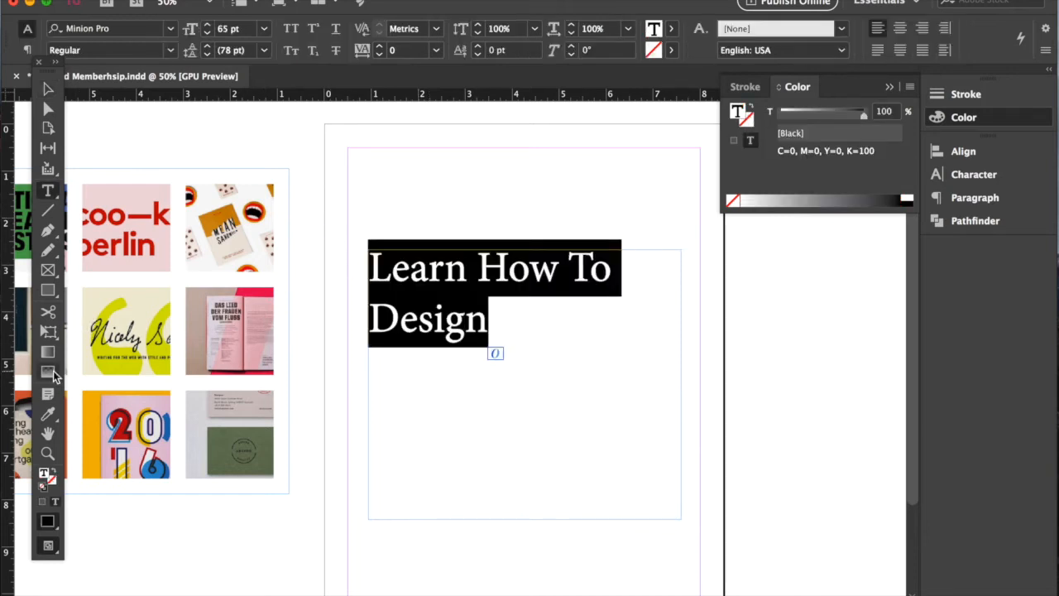
{"action": "left_click", "coordinate": [48, 414]}
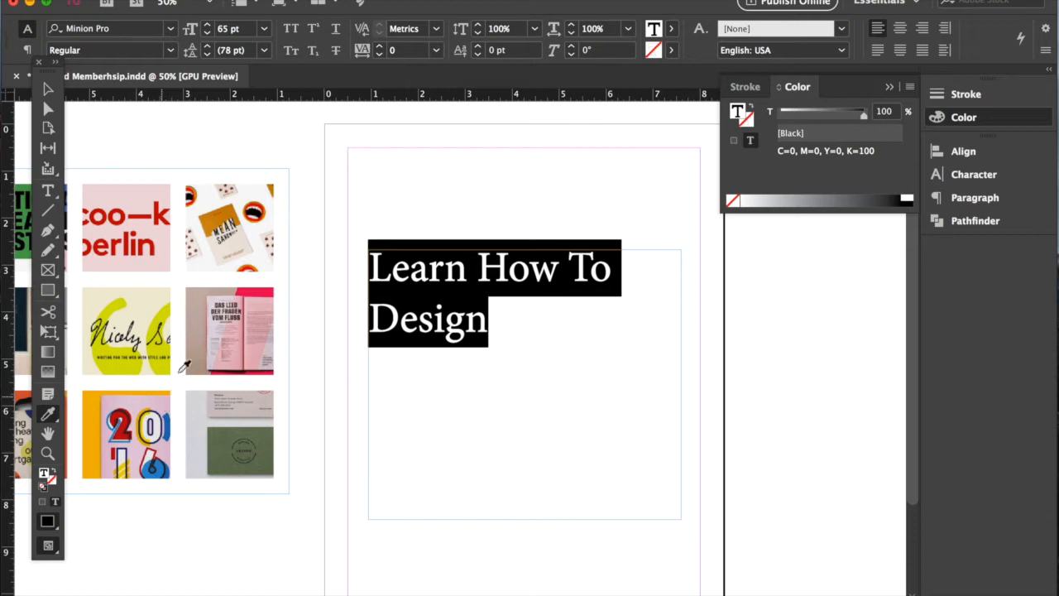
{"action": "scroll", "coordinate": [255, 374], "scroll_direction": "left", "scroll_amount": 3}
{"action": "scroll", "coordinate": [256, 374], "scroll_direction": "up", "scroll_amount": 1}
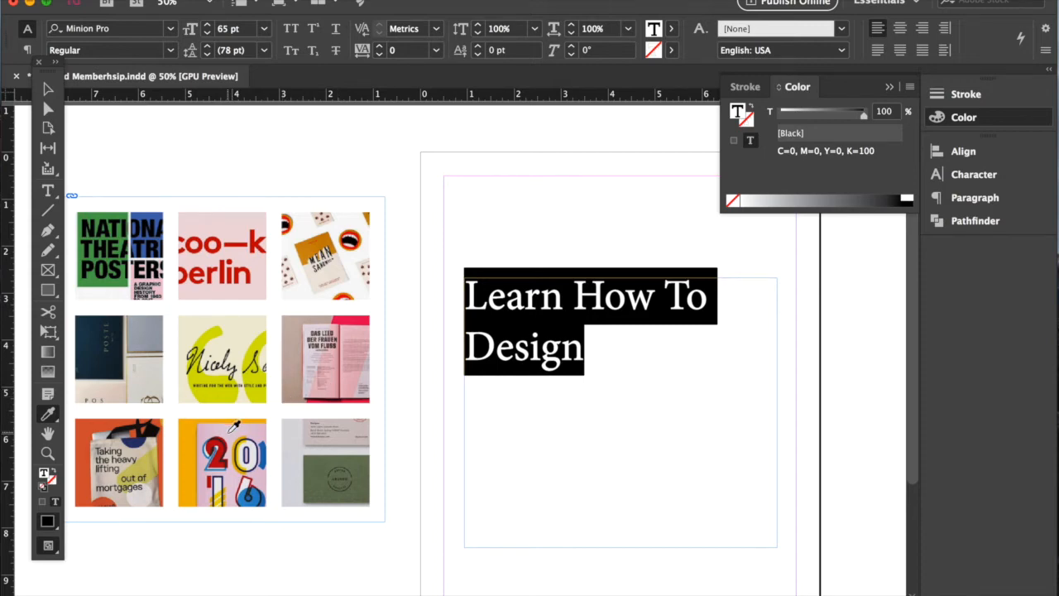
{"action": "left_click", "coordinate": [223, 426]}
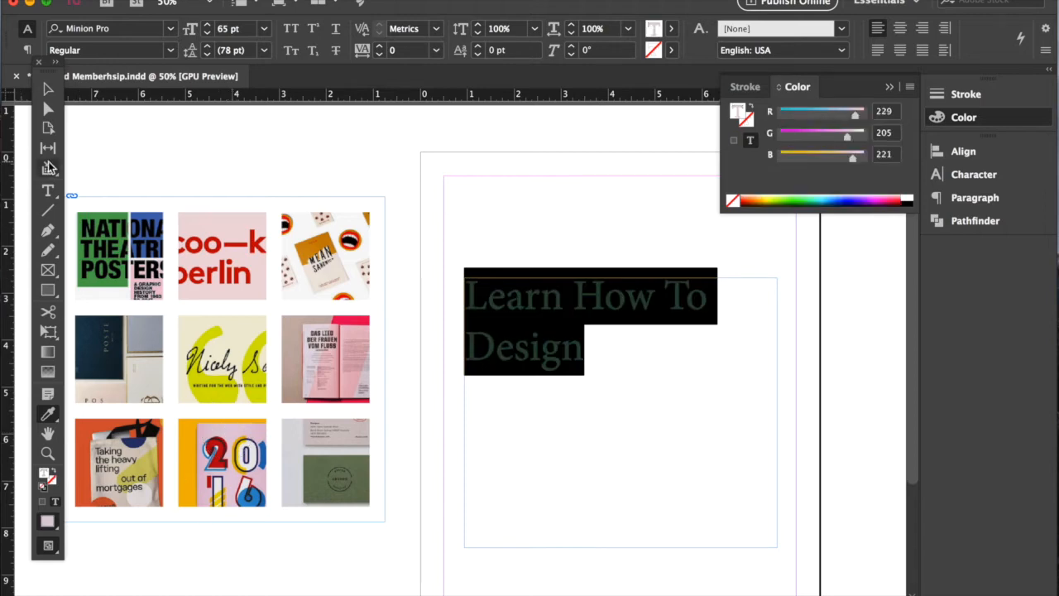
{"action": "left_click", "coordinate": [47, 89]}
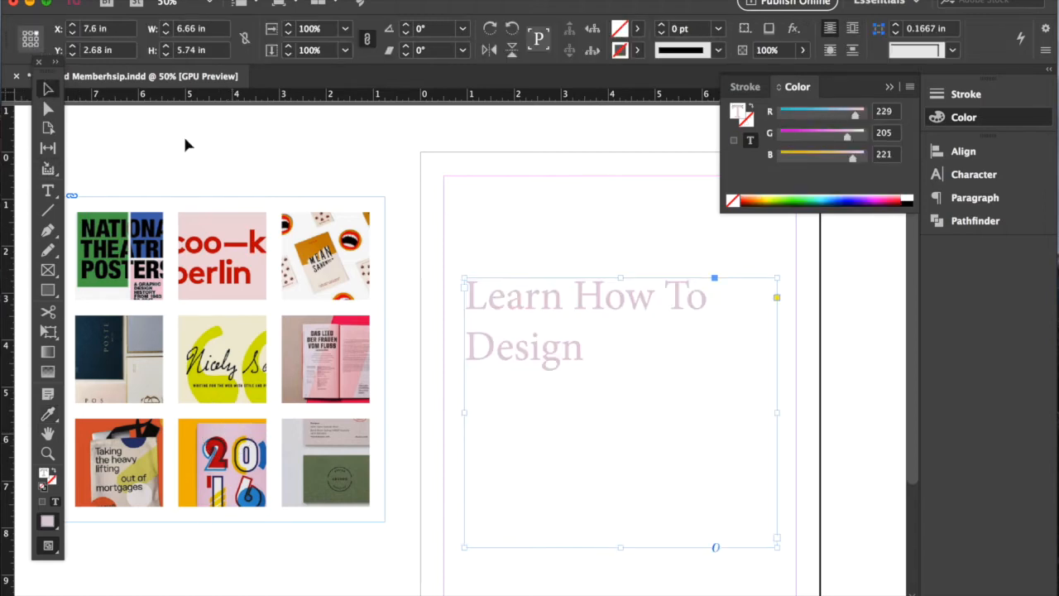
{"action": "double_click", "coordinate": [553, 342]}
{"action": "left_click_drag", "start_coordinate": [585, 349], "coordinate": [455, 273]}
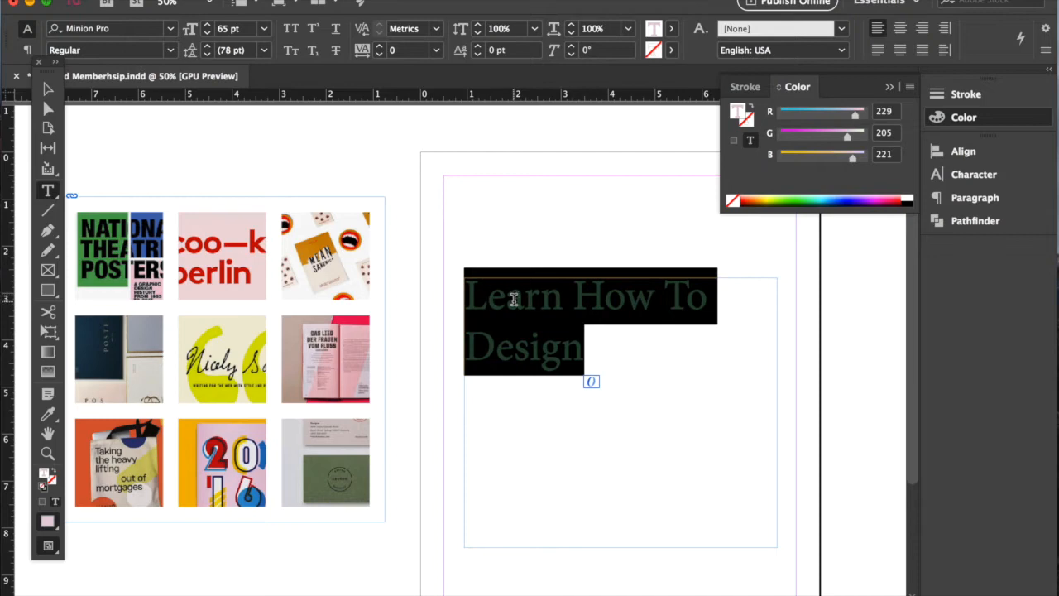
{"action": "left_click", "coordinate": [513, 299]}
{"action": "left_click", "coordinate": [47, 89]}
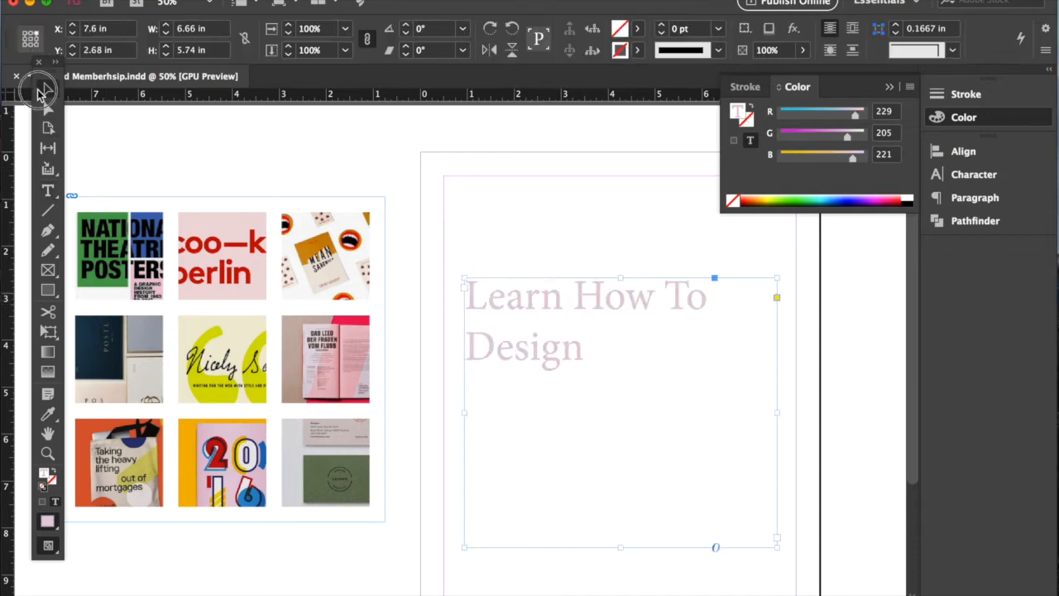
{"action": "left_click", "coordinate": [159, 179]}
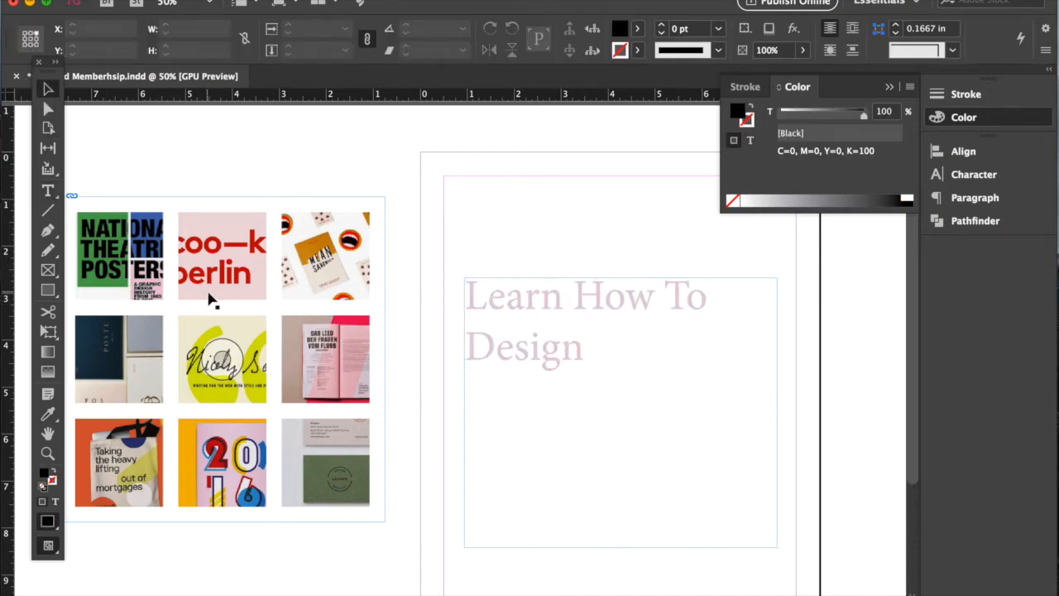
- Select the whole "Learn How To Design" heading and bring up its character settings
{"action": "double_click", "coordinate": [510, 348]}
{"action": "left_click_drag", "start_coordinate": [591, 358], "coordinate": [454, 287]}
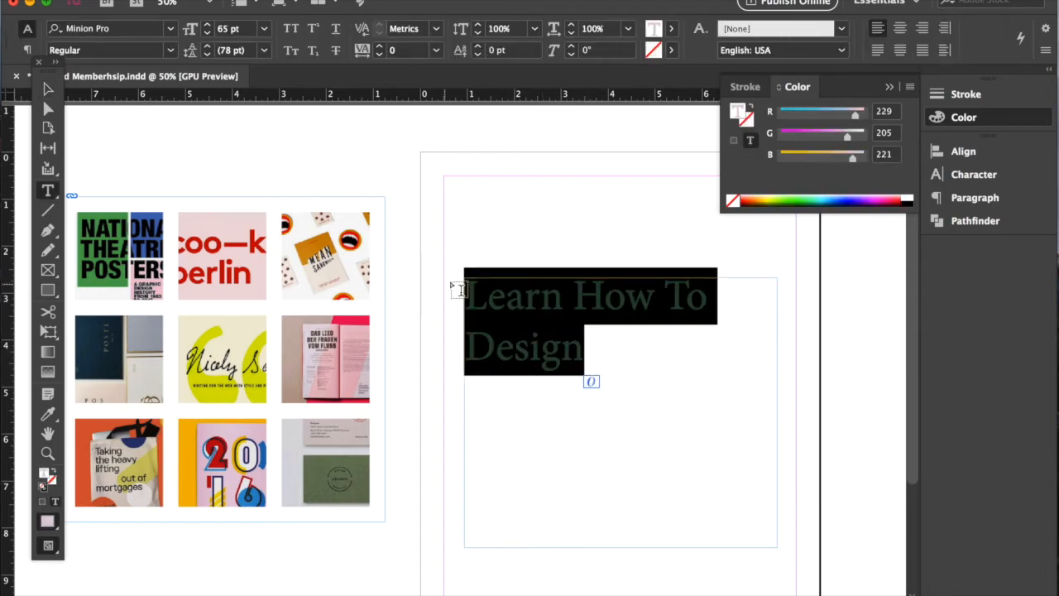
{"action": "left_click", "coordinate": [974, 180]}
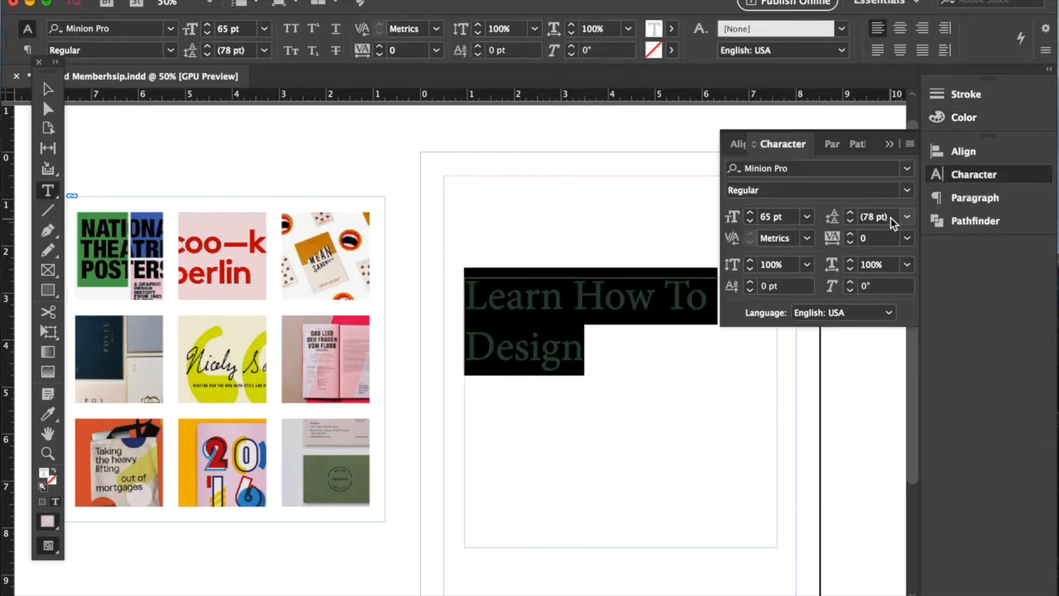
- Try the Europa-Bold font on the heading and look through the available Type & Tables panels
{"action": "left_click", "coordinate": [907, 169]}
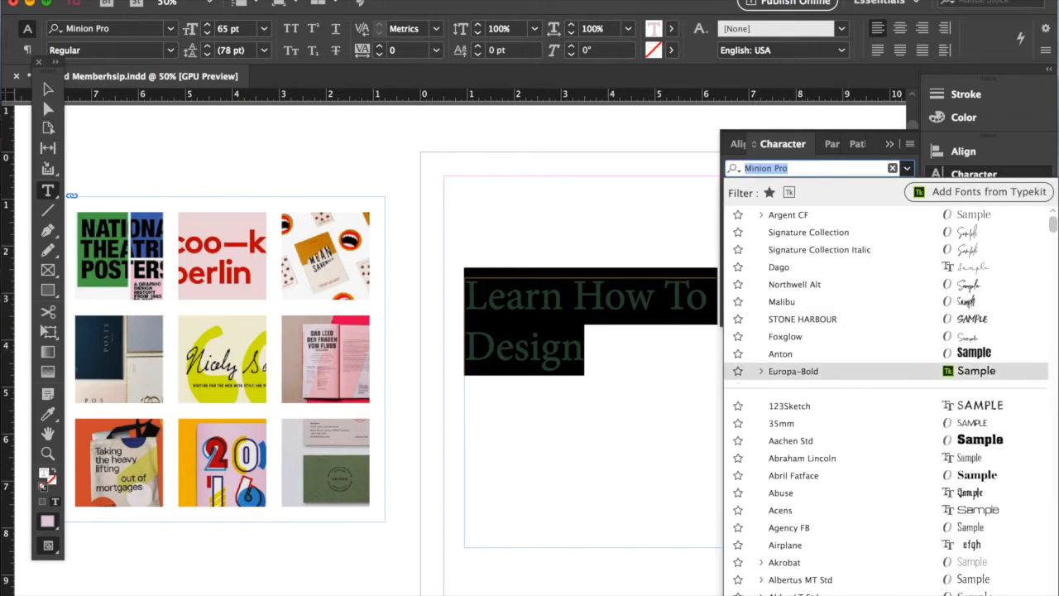
{"action": "left_click", "coordinate": [827, 371]}
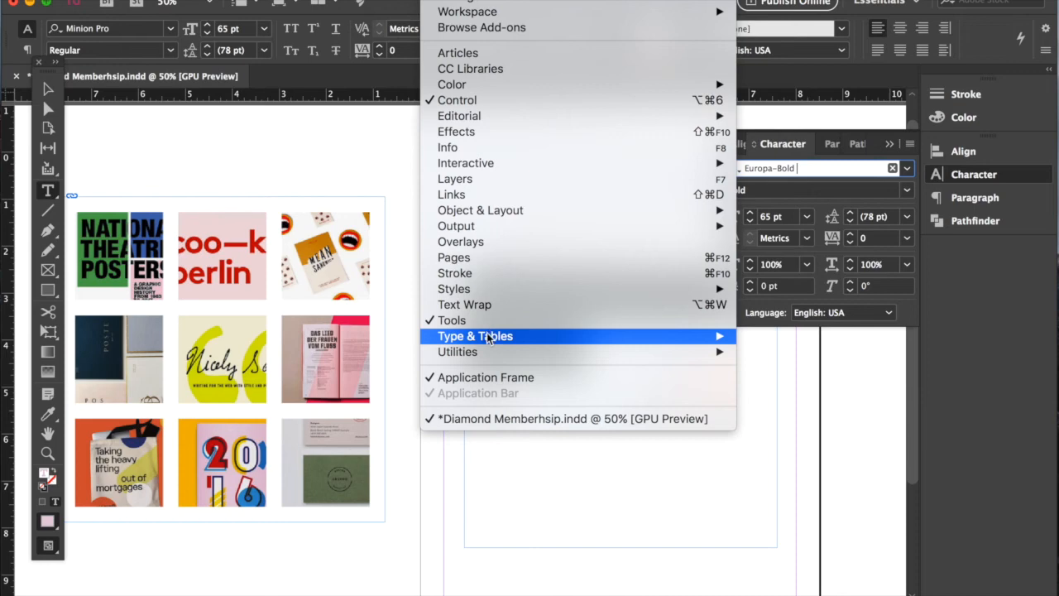
{"action": "mouse_move", "coordinate": [488, 339]}
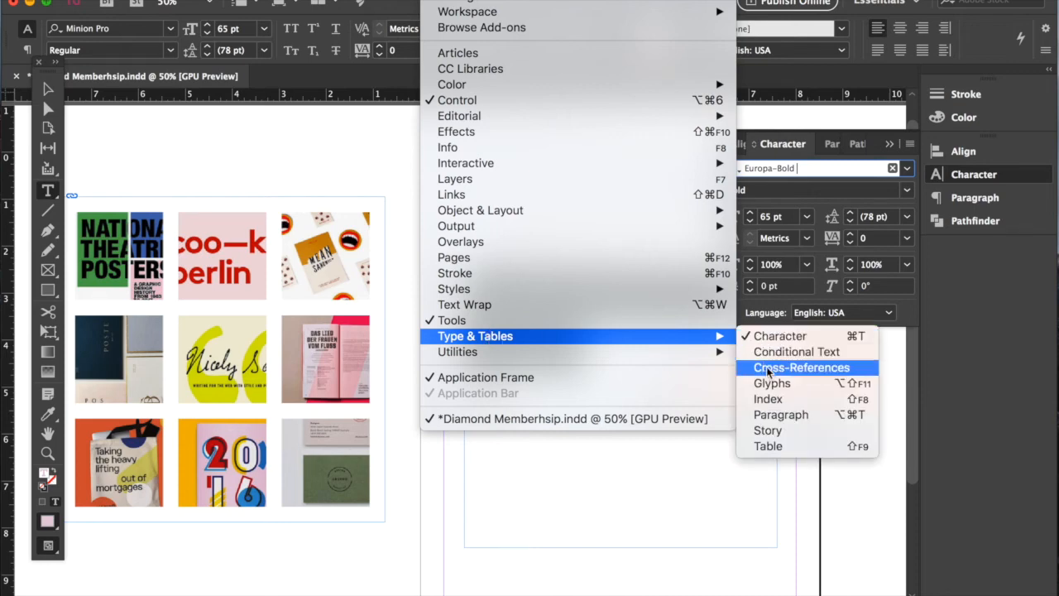
{"action": "mouse_move", "coordinate": [533, 164]}
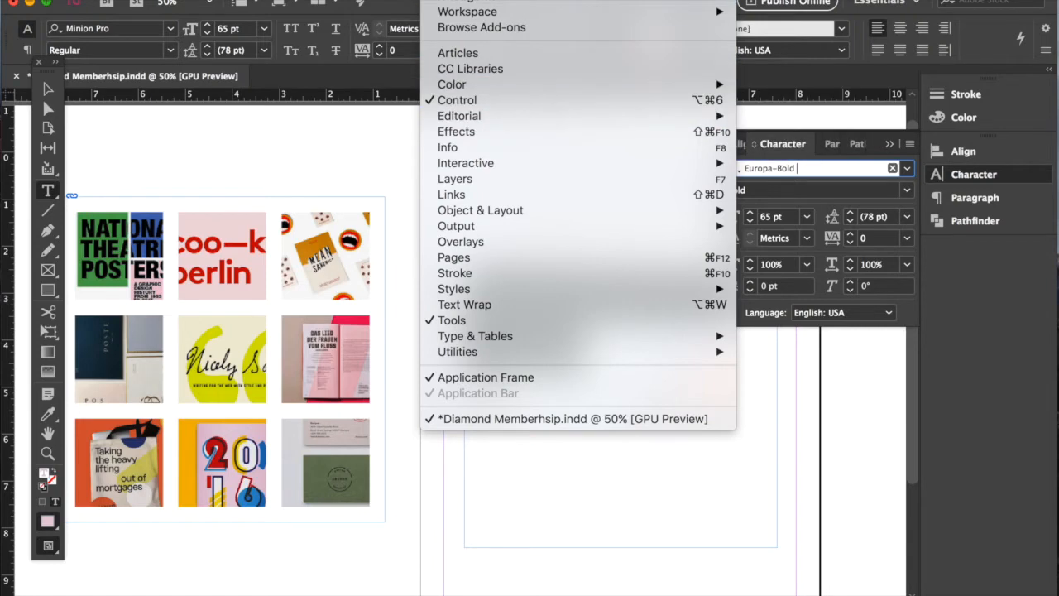
{"action": "left_click", "coordinate": [777, 203]}
- Discard the Europa-Bold entry, browse the font list and apply the Multicolore font to the heading
{"action": "left_click", "coordinate": [893, 171]}
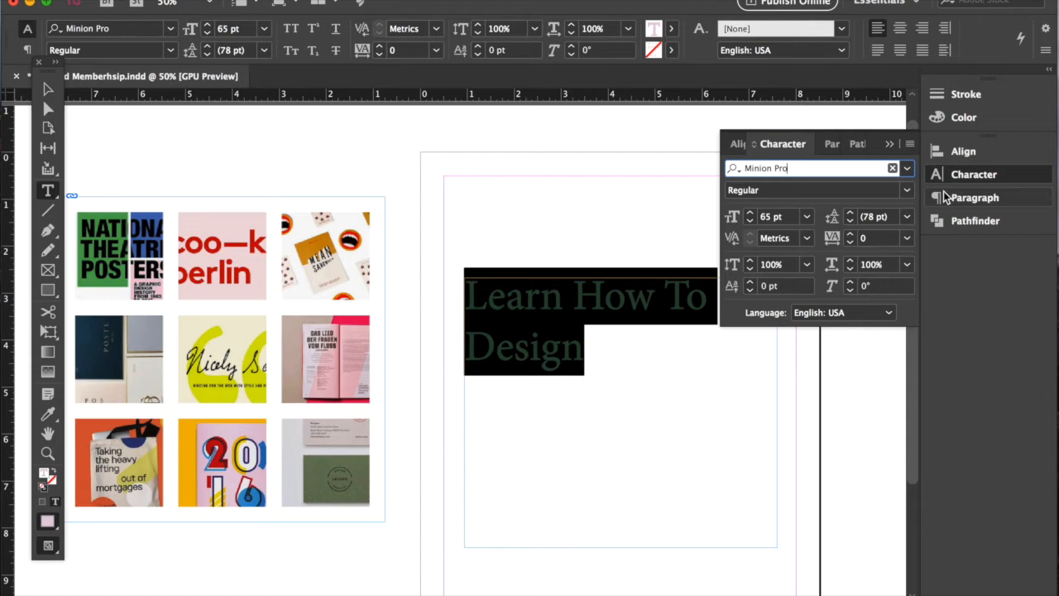
{"action": "left_click", "coordinate": [907, 170]}
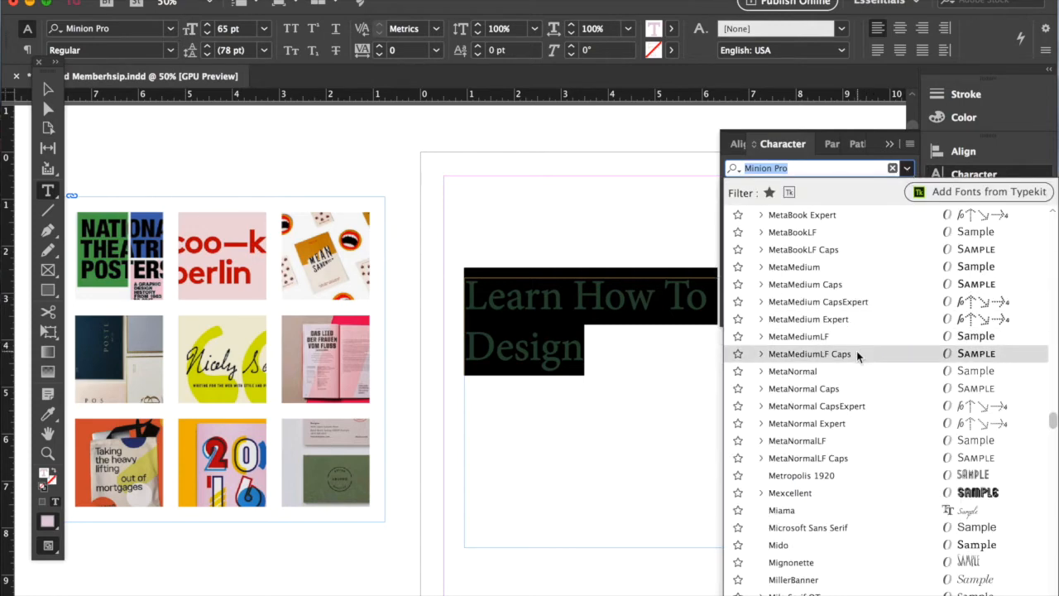
{"action": "scroll", "coordinate": [855, 406], "scroll_direction": "down", "scroll_amount": 5}
{"action": "scroll", "coordinate": [855, 394], "scroll_direction": "down", "scroll_amount": 3}
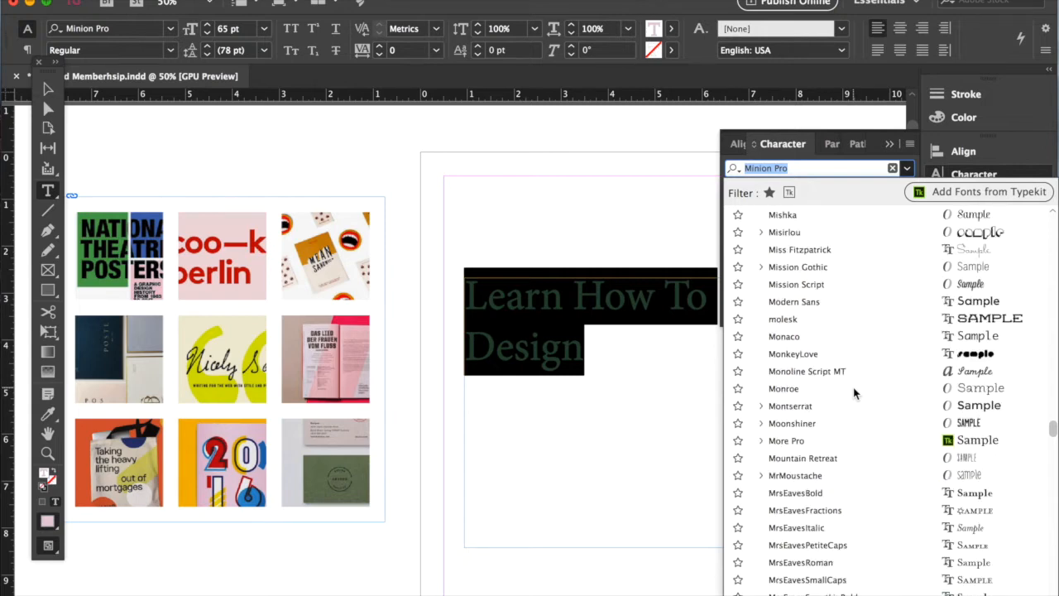
{"action": "scroll", "coordinate": [855, 394], "scroll_direction": "down", "scroll_amount": 2}
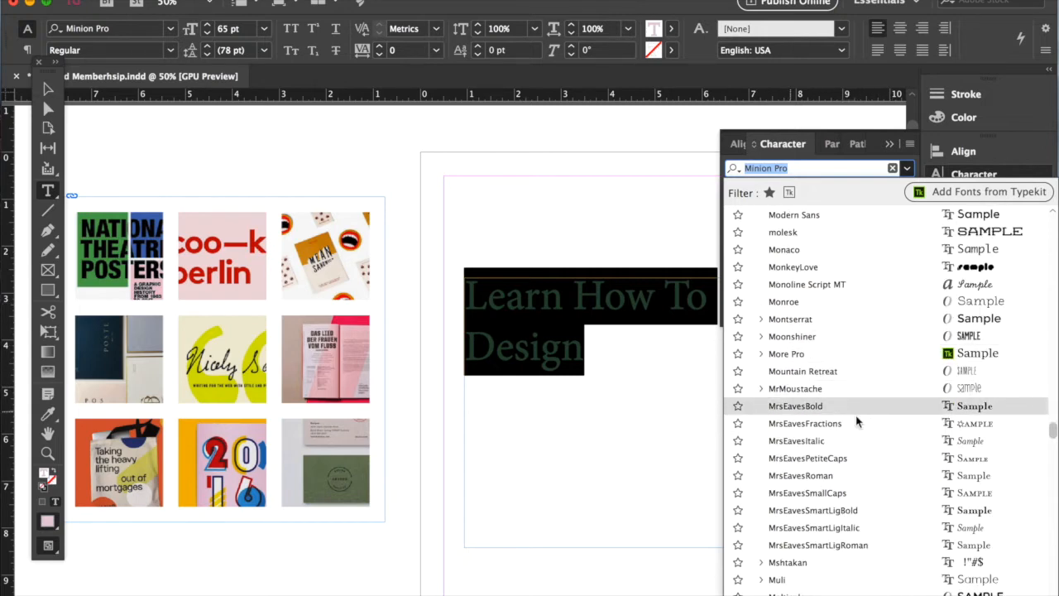
{"action": "scroll", "coordinate": [860, 360], "scroll_direction": "down", "scroll_amount": 3}
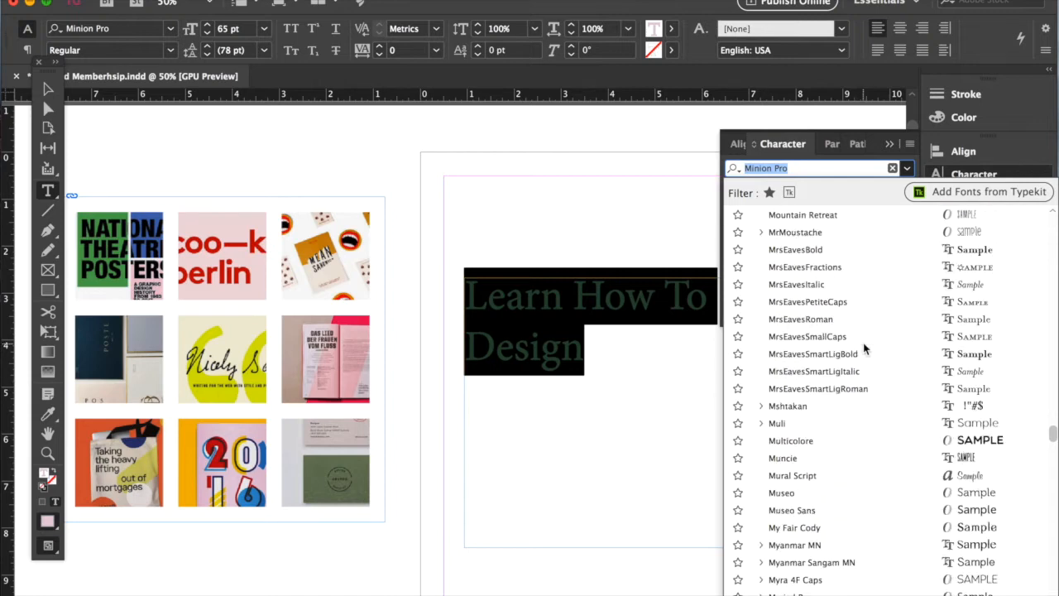
{"action": "left_click", "coordinate": [840, 440]}
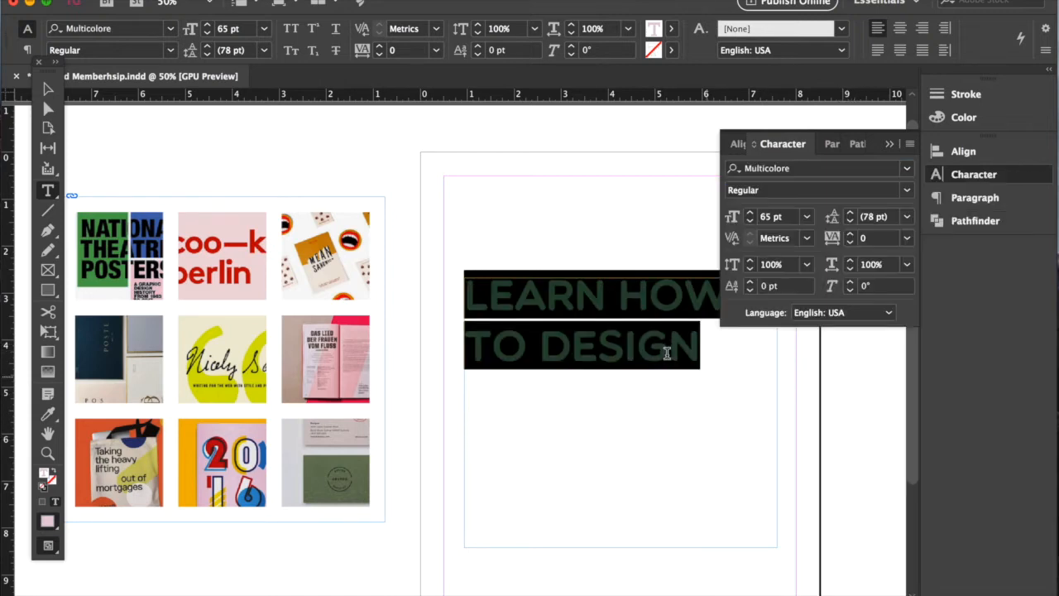
{"action": "left_click", "coordinate": [624, 340]}
{"action": "left_click", "coordinate": [709, 352]}
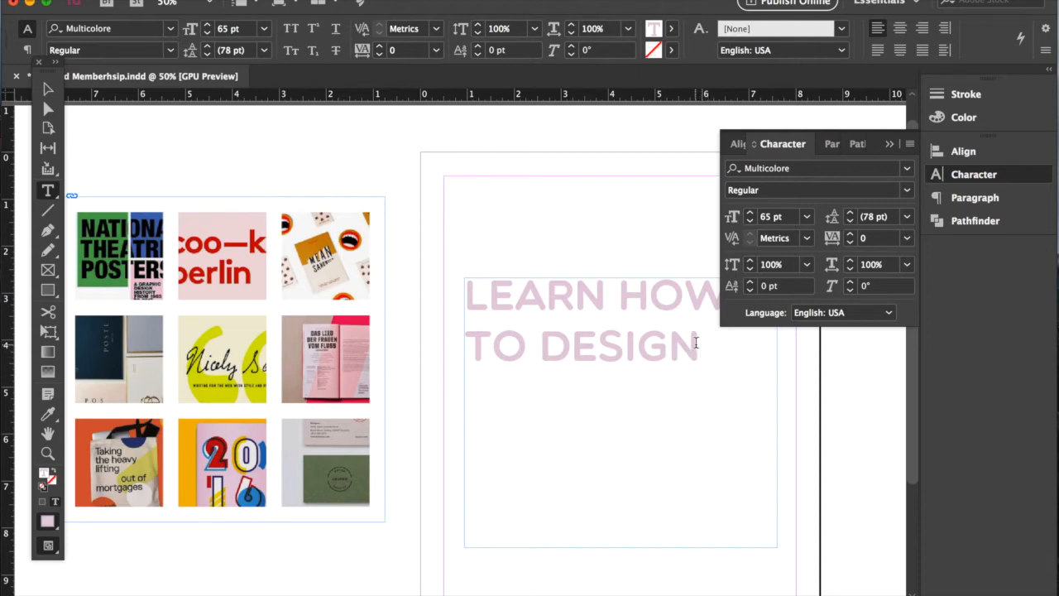
- Select the whole heading and set its font to Anton
{"action": "left_click", "coordinate": [707, 348]}
{"action": "left_click_drag", "start_coordinate": [703, 356], "coordinate": [439, 290]}
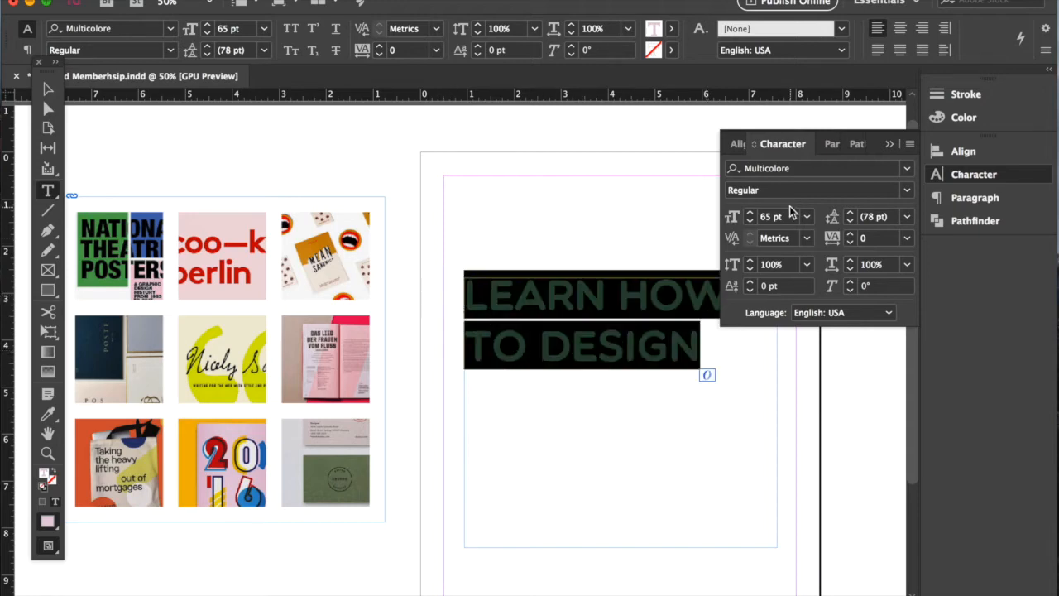
{"action": "left_click", "coordinate": [908, 170]}
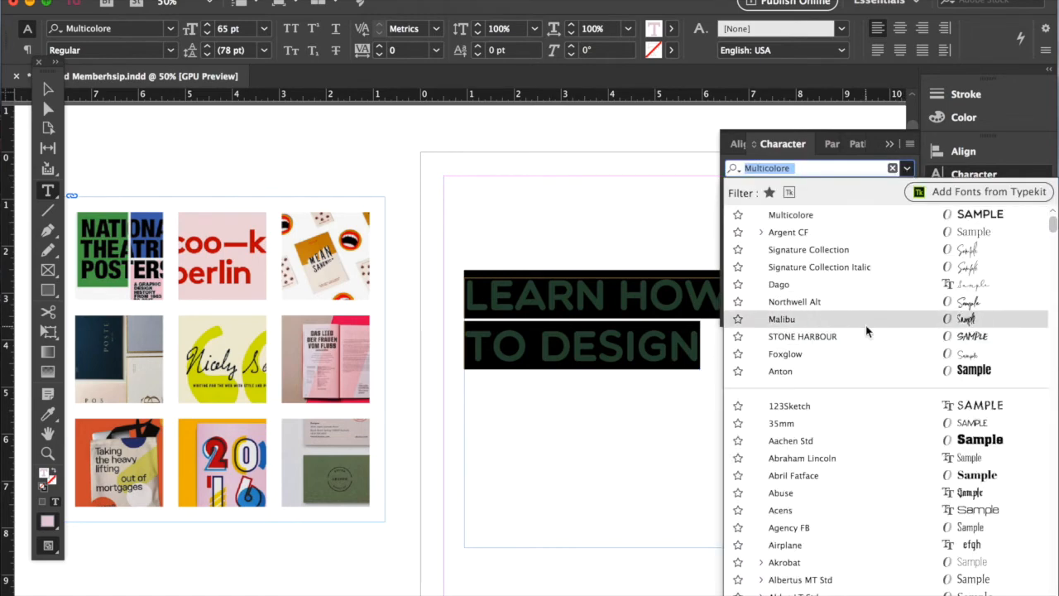
{"action": "left_click", "coordinate": [851, 378]}
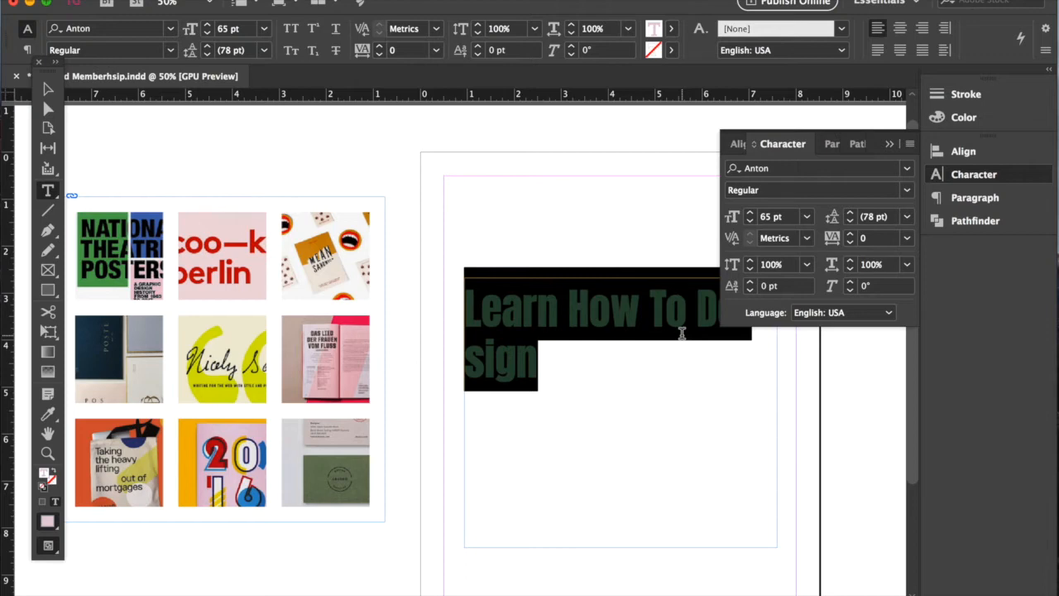
- Select the entire heading again and apply the All Caps character option
{"action": "left_click", "coordinate": [627, 344]}
{"action": "left_click_drag", "start_coordinate": [540, 374], "coordinate": [456, 314]}
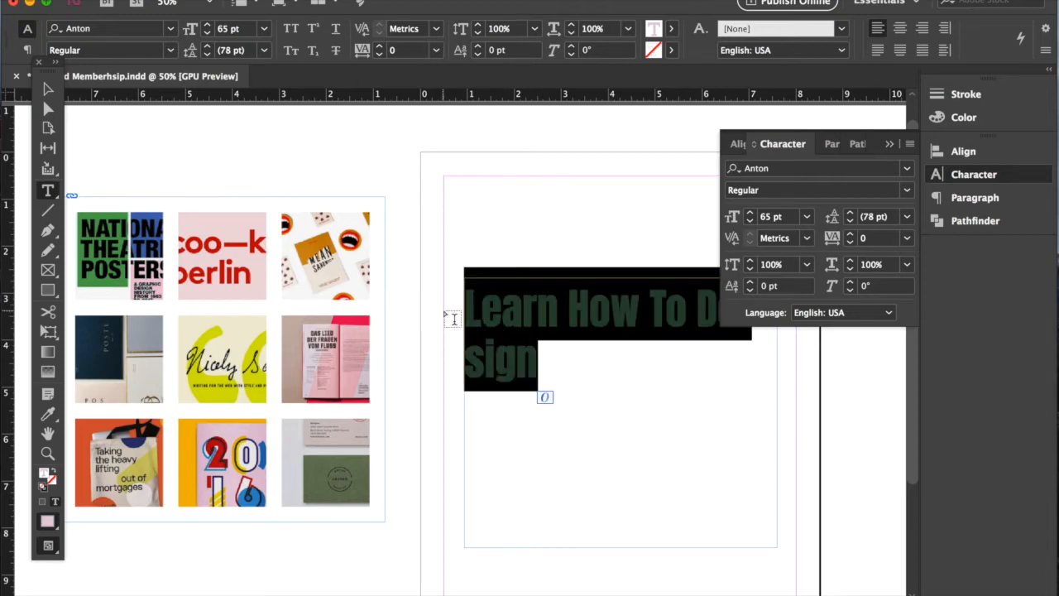
{"action": "left_click", "coordinate": [542, 367]}
{"action": "left_click_drag", "start_coordinate": [543, 368], "coordinate": [449, 284]}
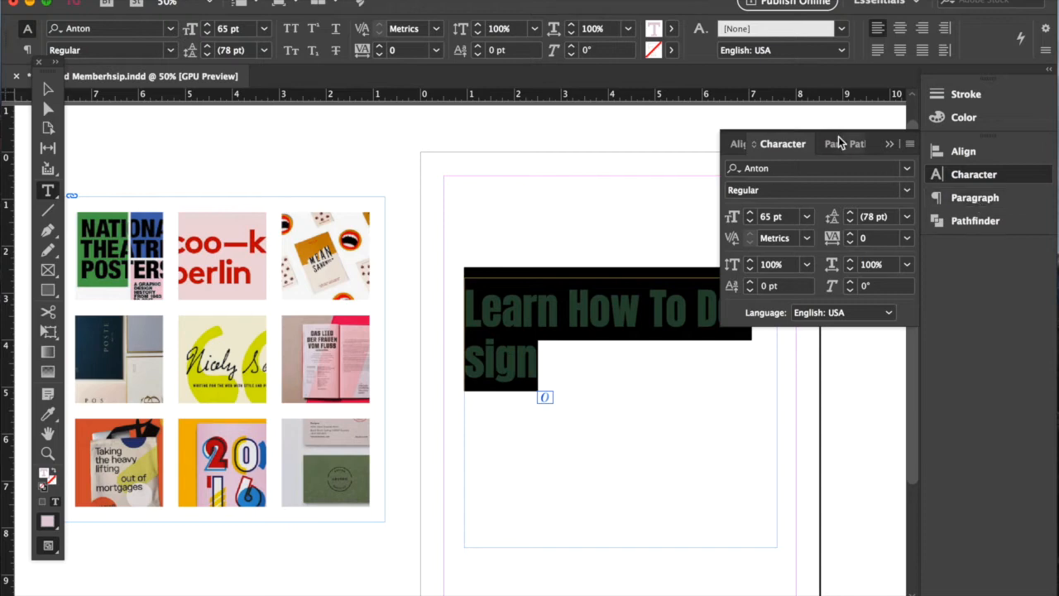
{"action": "left_click", "coordinate": [907, 146]}
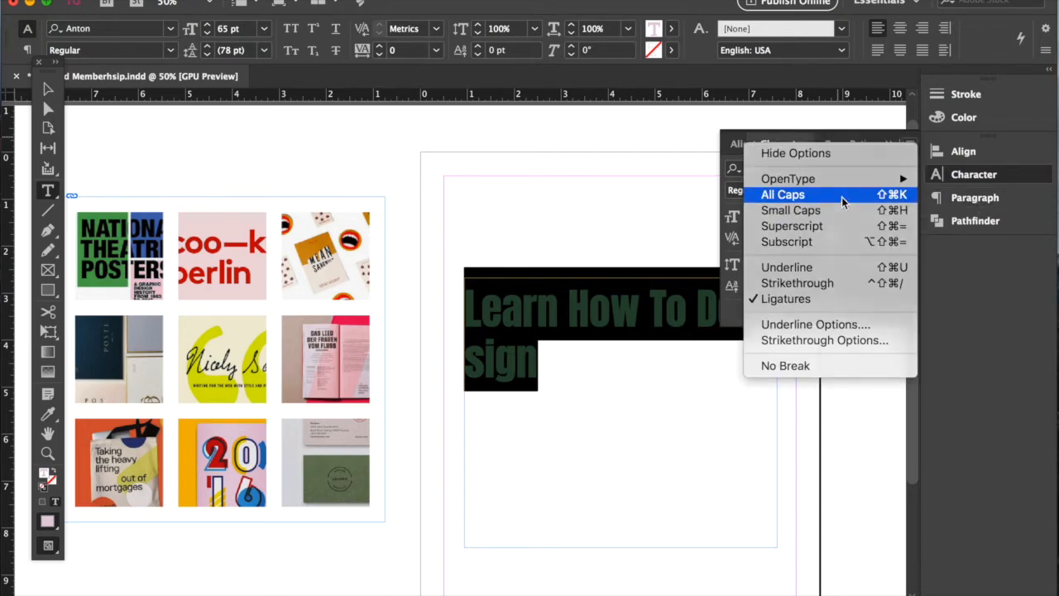
{"action": "left_click", "coordinate": [842, 198]}
{"action": "left_click", "coordinate": [907, 146]}
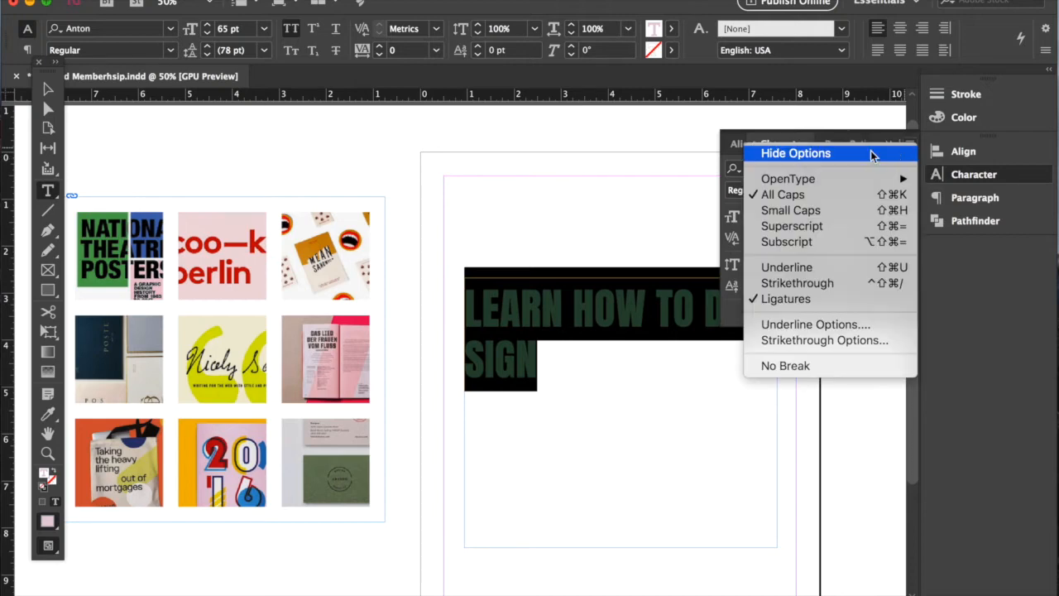
{"action": "left_click", "coordinate": [735, 317]}
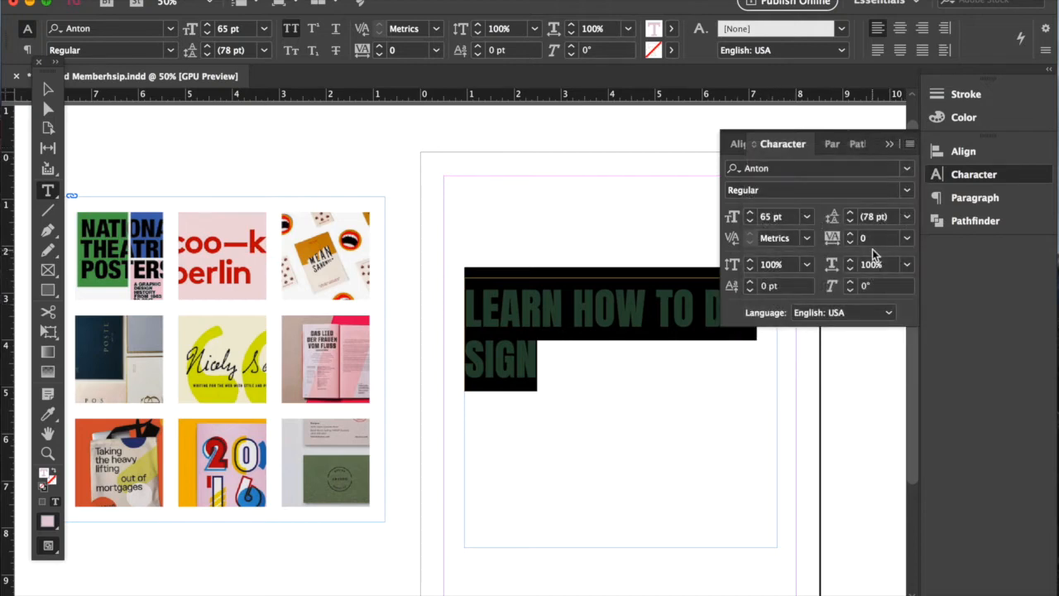
{"action": "left_click", "coordinate": [909, 146]}
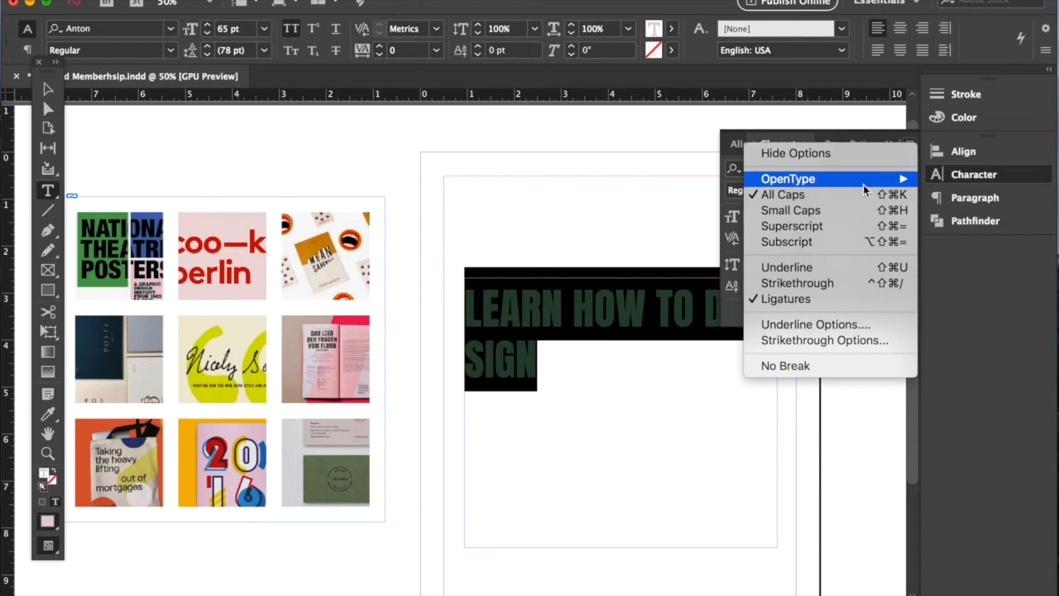
{"action": "left_click", "coordinate": [912, 148]}
{"action": "left_click", "coordinate": [912, 150]}
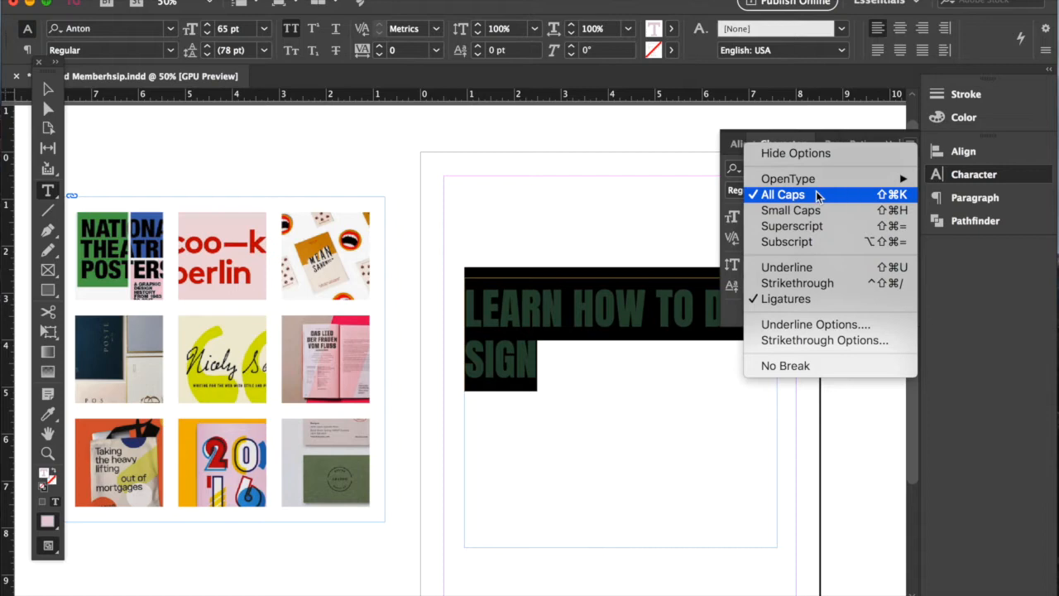
{"action": "left_click", "coordinate": [503, 315]}
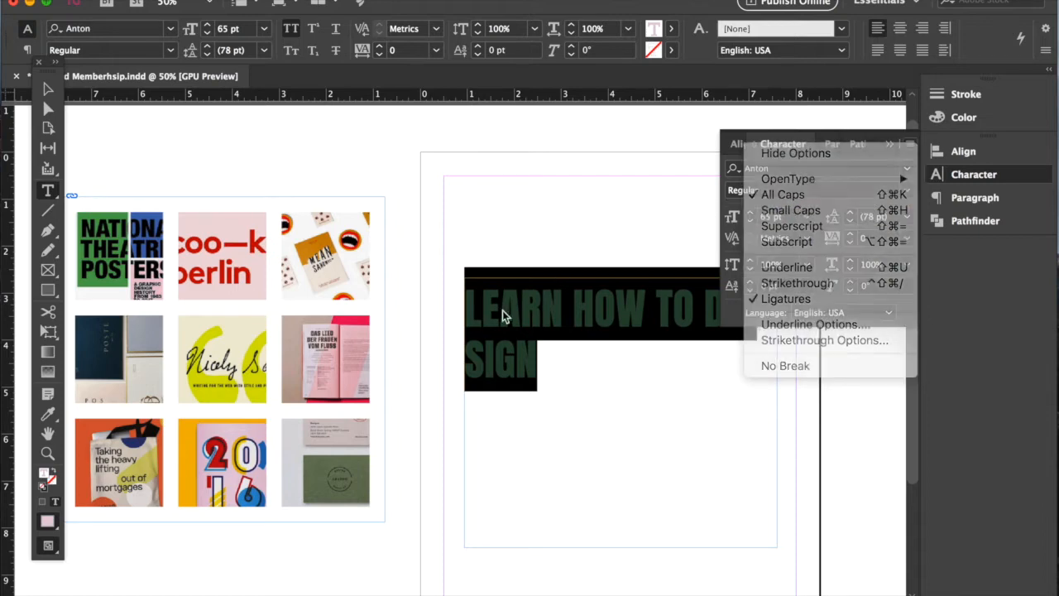
- Break the heading into three lines reading LEARN, HOW TO and DESIGN
{"action": "left_click", "coordinate": [533, 368]}
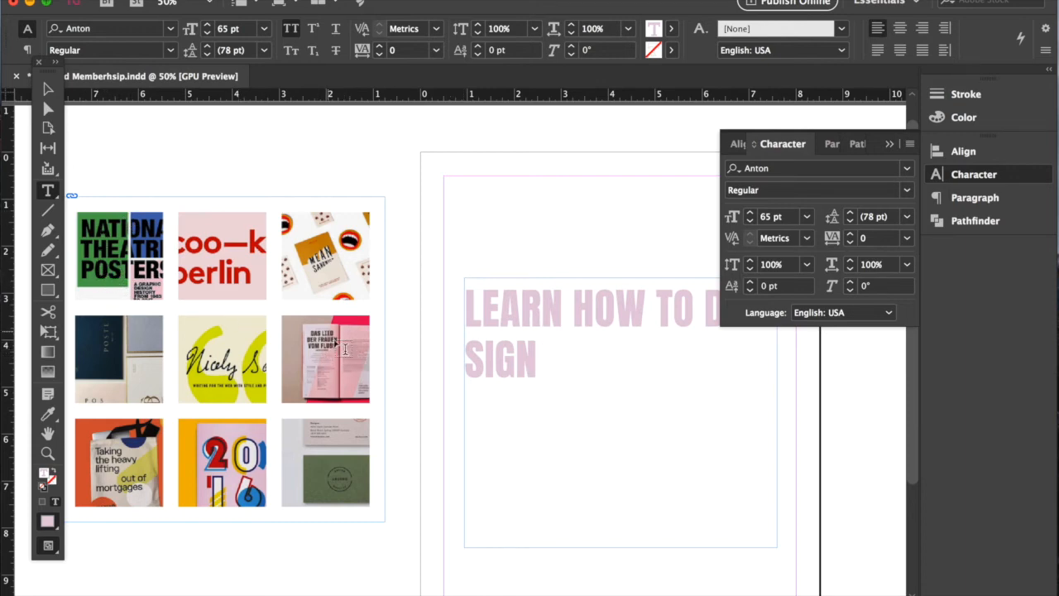
{"action": "left_click", "coordinate": [593, 317]}
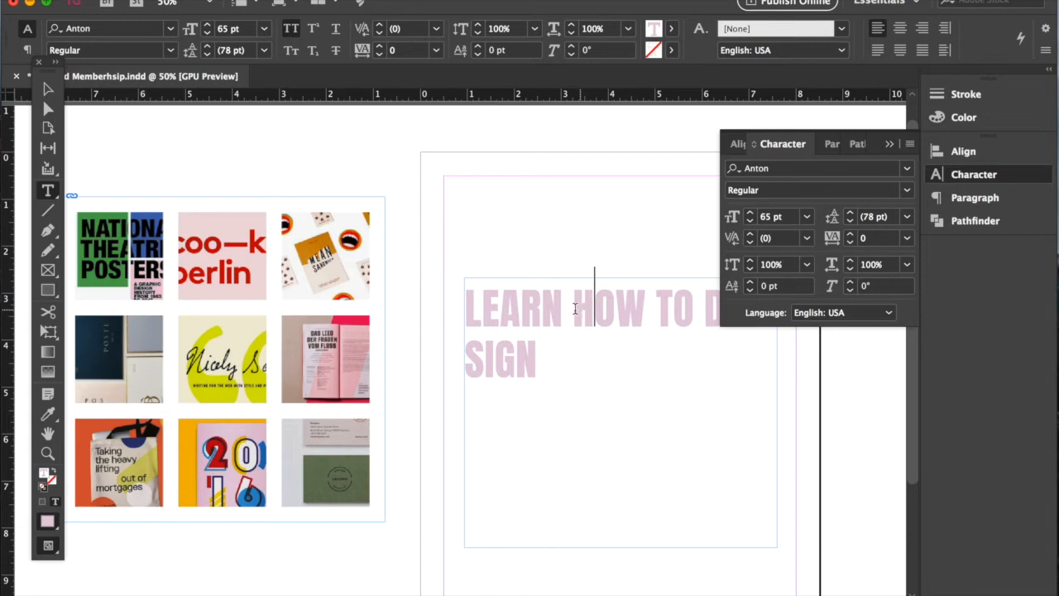
{"action": "key", "text": "Return"}
{"action": "left_click", "coordinate": [591, 360]}
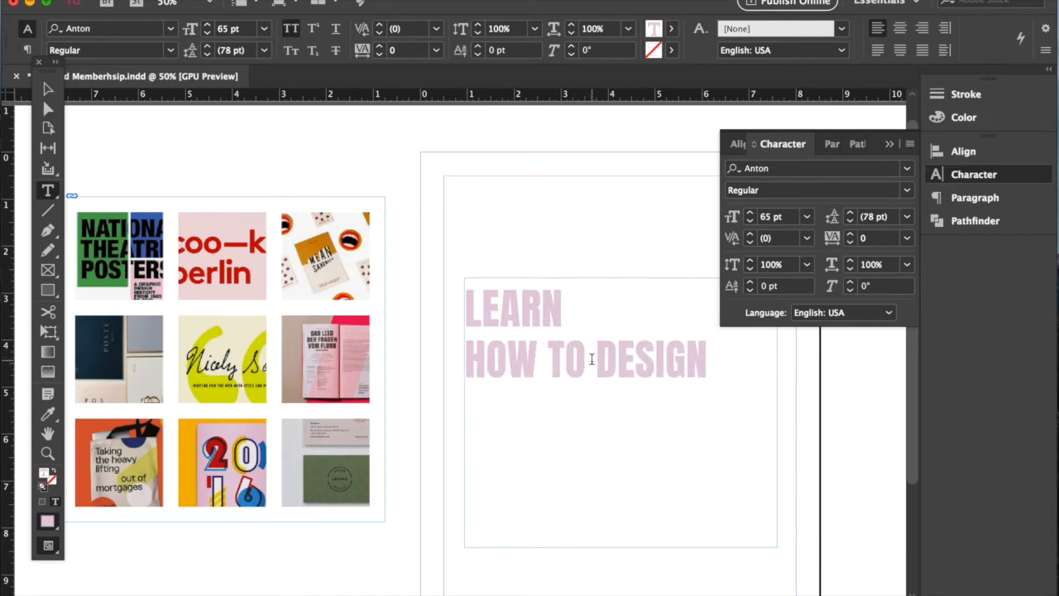
{"action": "key", "text": "Return"}
- Select all three heading lines and recolor them with the lime green sampled from the moodboard's "Nicely Said" cover
{"action": "left_click_drag", "start_coordinate": [586, 416], "coordinate": [420, 267]}
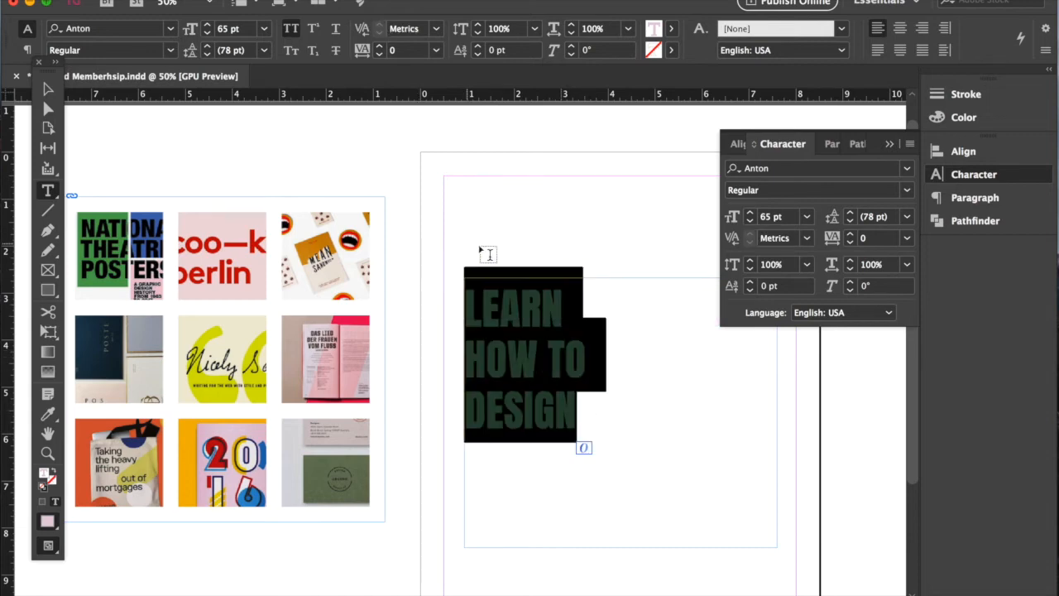
{"action": "left_click", "coordinate": [445, 342]}
{"action": "left_click_drag", "start_coordinate": [578, 419], "coordinate": [428, 263]}
{"action": "left_click", "coordinate": [552, 414]}
{"action": "left_click", "coordinate": [48, 415]}
{"action": "left_click", "coordinate": [210, 372]}
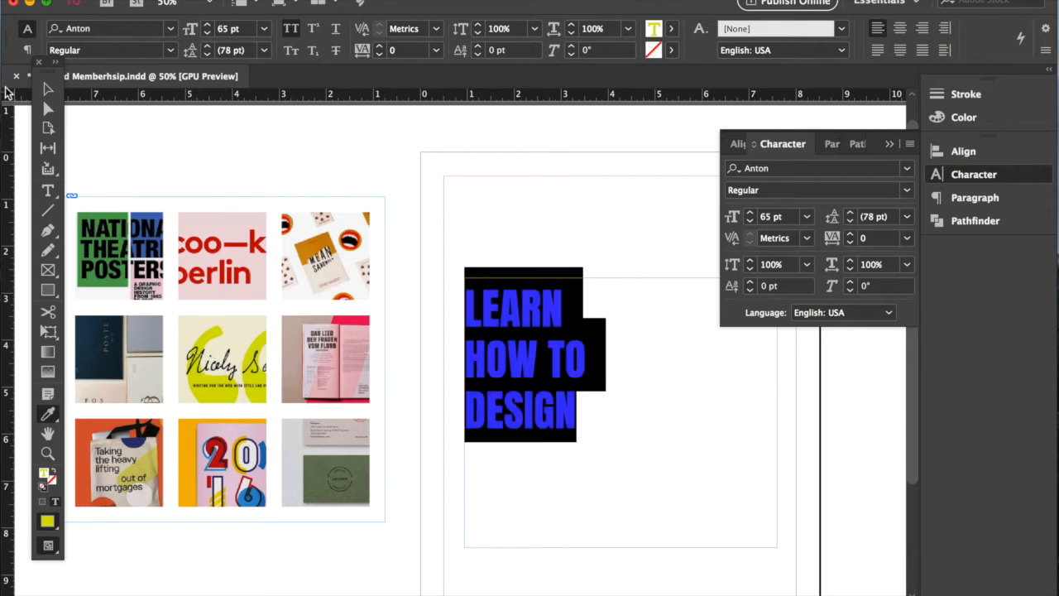
{"action": "left_click", "coordinate": [48, 88]}
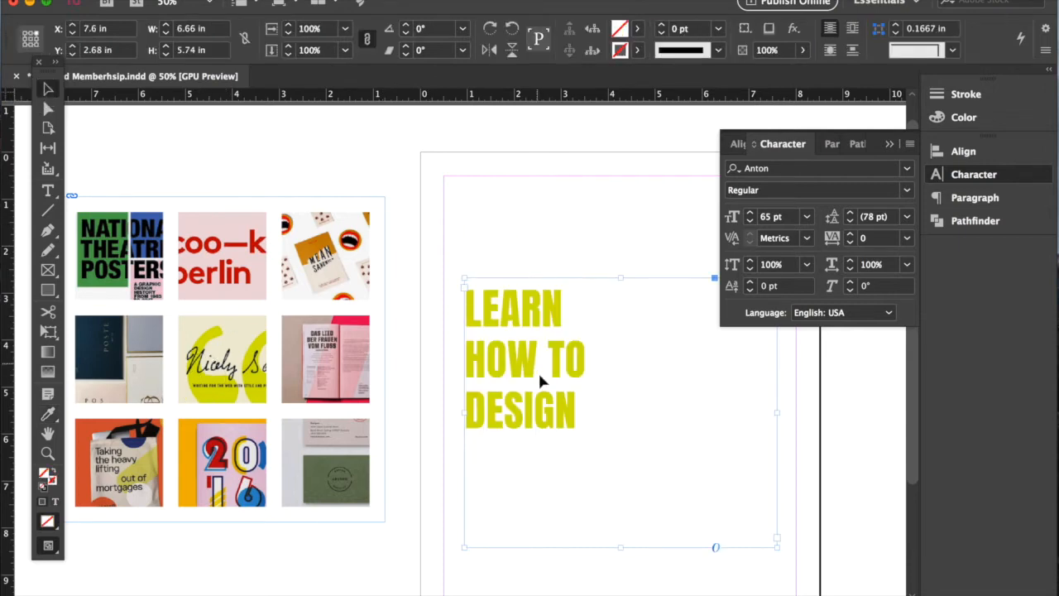
- Select all the heading text and center-align its paragraphs
{"action": "double_click", "coordinate": [568, 404]}
{"action": "left_click_drag", "start_coordinate": [578, 424], "coordinate": [449, 272]}
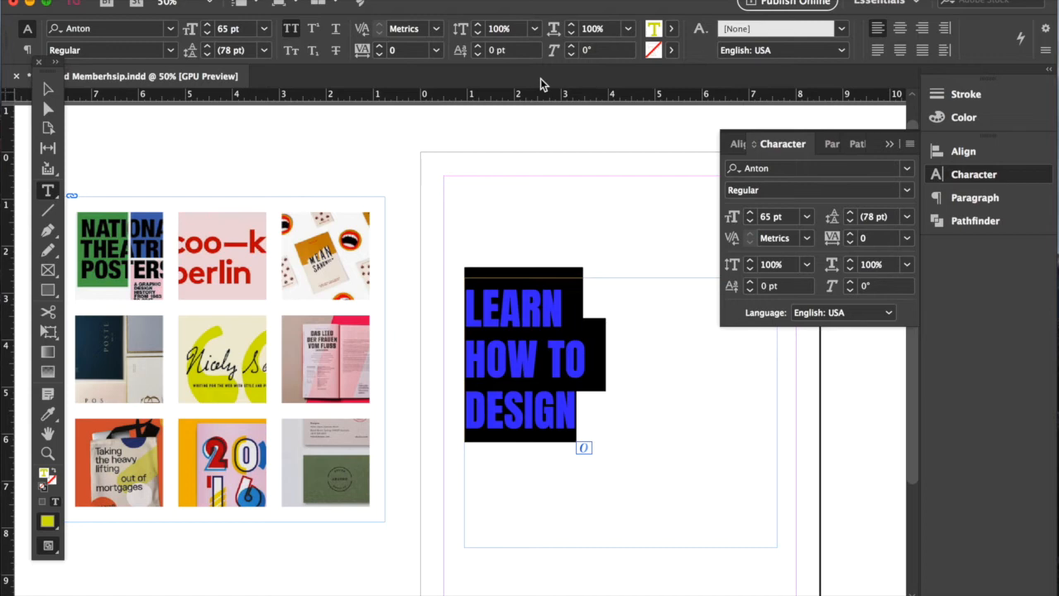
{"action": "left_click", "coordinate": [831, 144]}
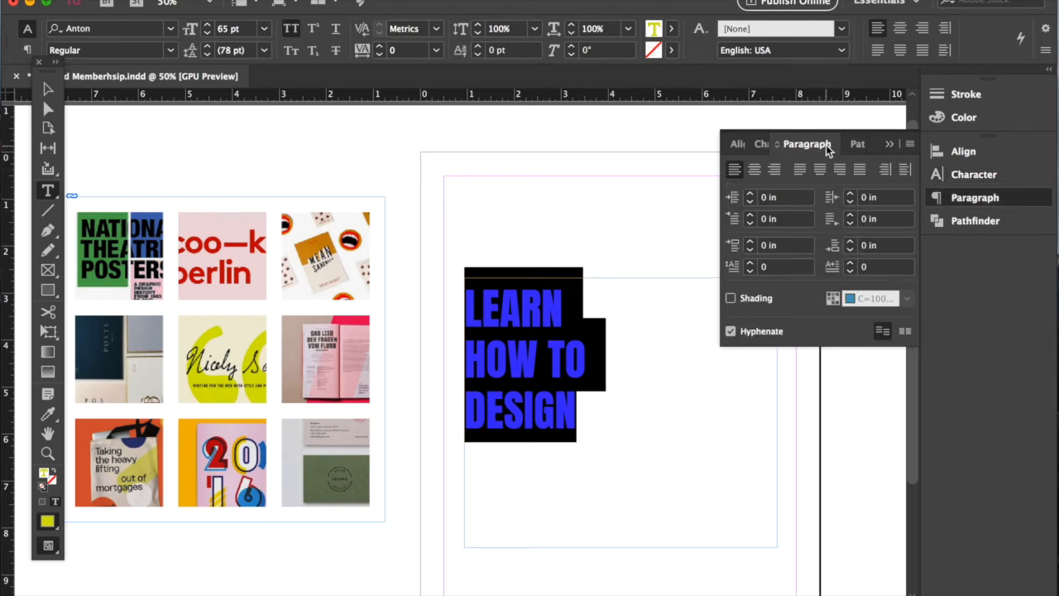
{"action": "left_click", "coordinate": [755, 169]}
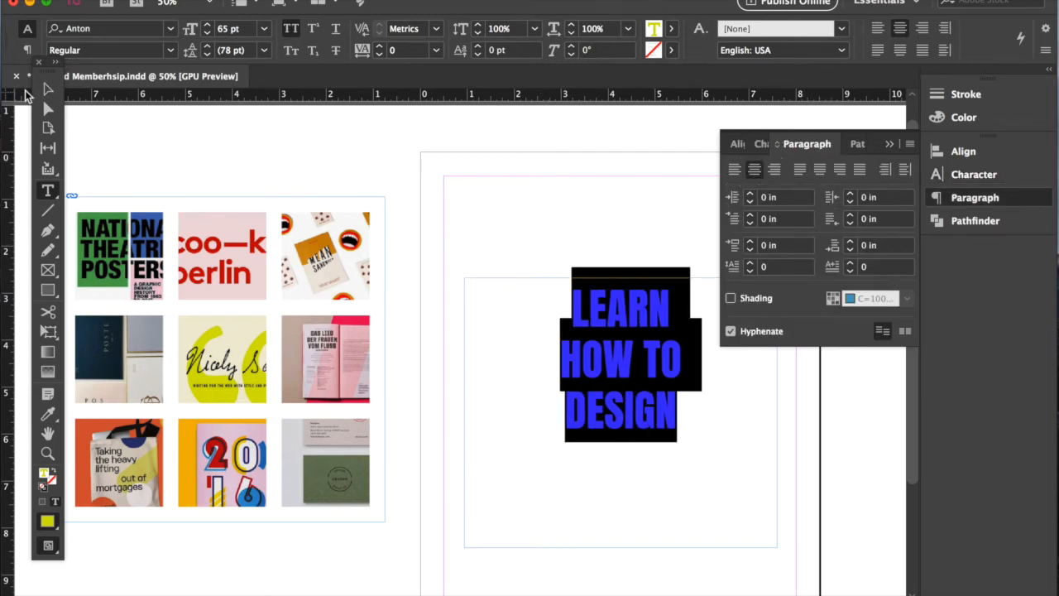
- Widen the heading's text frame to 7.5 in so both sides reach the page margins
{"action": "left_click", "coordinate": [47, 88]}
{"action": "left_click_drag", "start_coordinate": [465, 413], "coordinate": [444, 413]}
{"action": "left_click", "coordinate": [890, 144]}
{"action": "left_click_drag", "start_coordinate": [779, 411], "coordinate": [796, 414]}
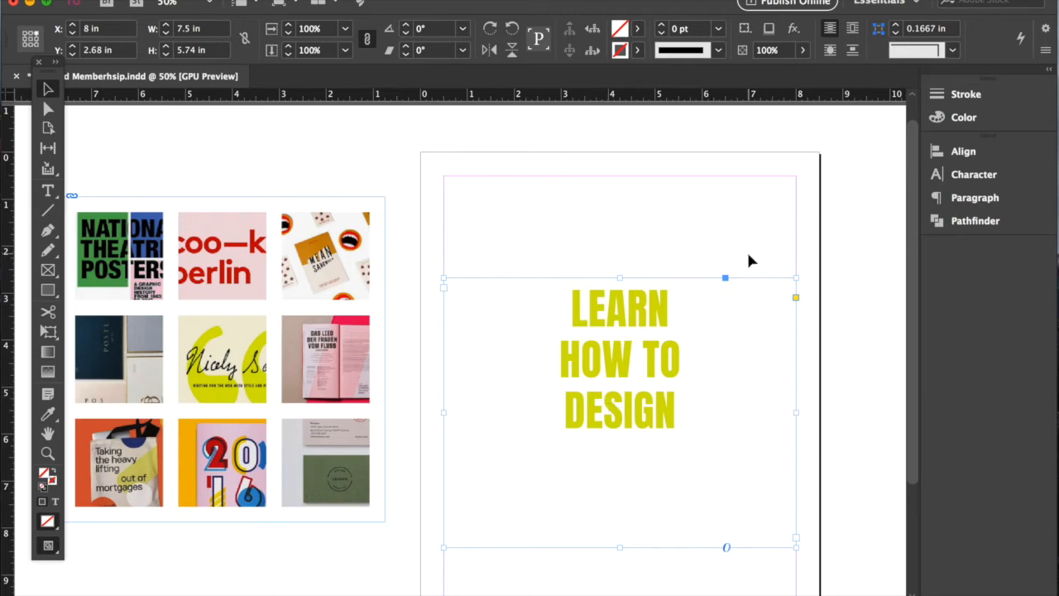
- Shorten the text frame to end just below DESIGN, and move the heading up toward the page's top margin
{"action": "left_click_drag", "start_coordinate": [622, 548], "coordinate": [625, 434]}
{"action": "left_click_drag", "start_coordinate": [626, 354], "coordinate": [628, 303]}
{"action": "left_click", "coordinate": [638, 189]}
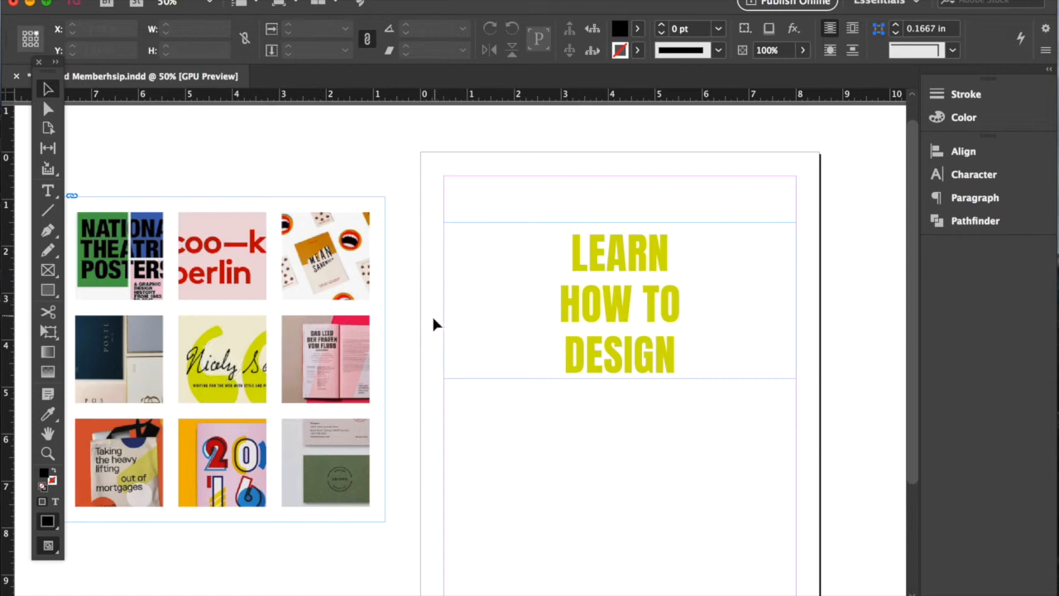
- Set the fill to the pale cream sampled from the background of the moodboard's "Nicely Said" cover
{"action": "left_click", "coordinate": [49, 232]}
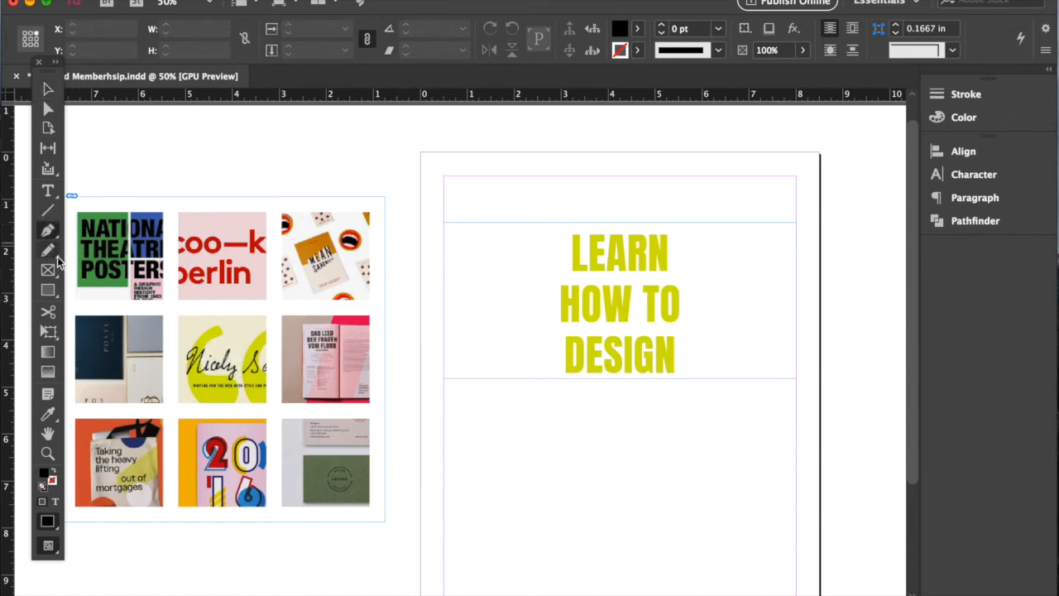
{"action": "left_click", "coordinate": [48, 413]}
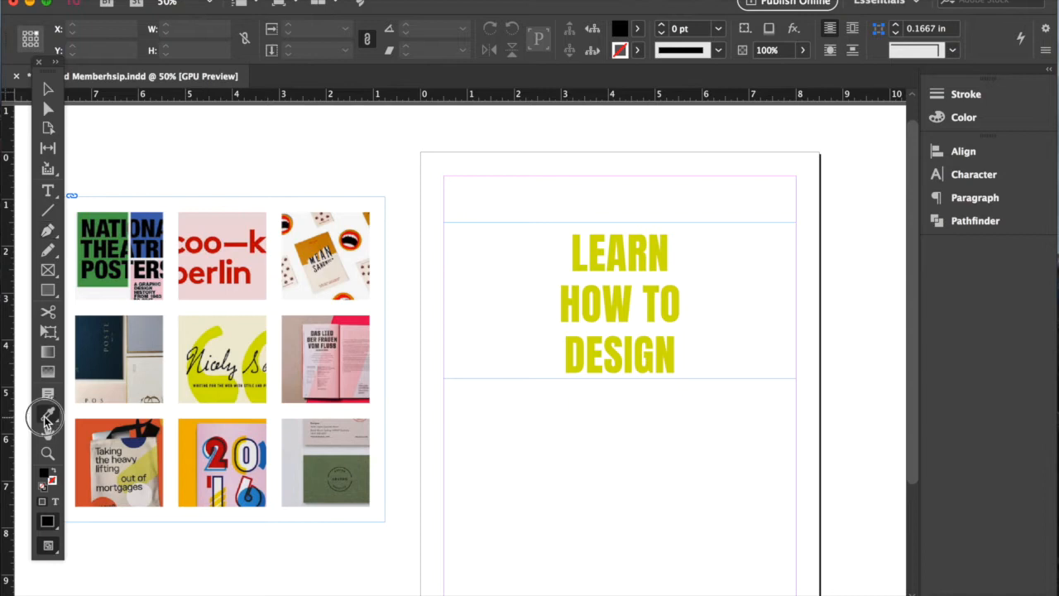
{"action": "left_click", "coordinate": [236, 329]}
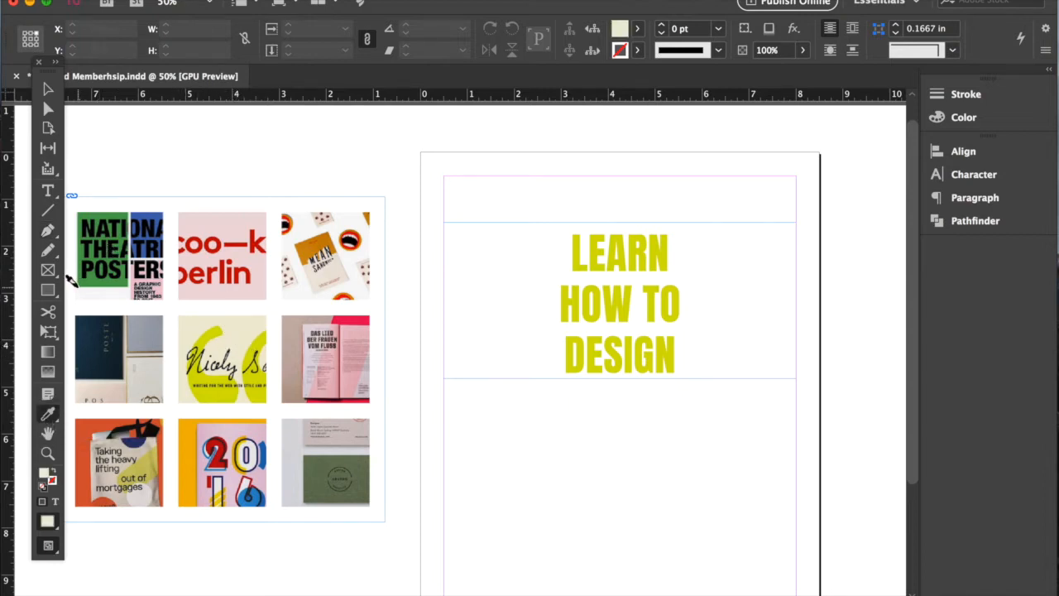
- Draw a closed five-point Pen shape about 9.34 in wide and 11.95 in high, with a diagonal upper-left edge and the other sides extending past the page
{"action": "left_click", "coordinate": [47, 233]}
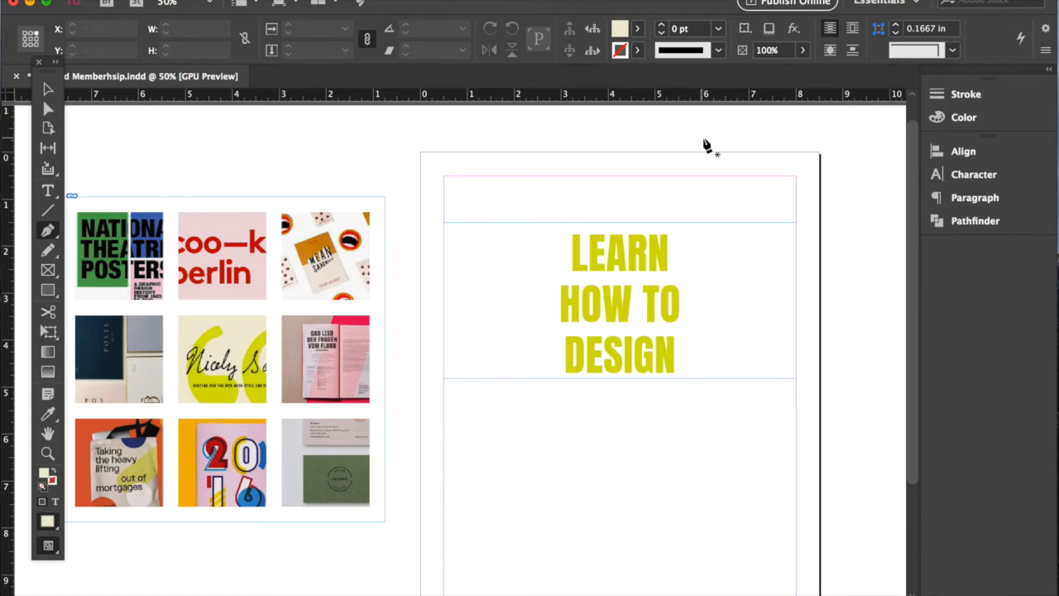
{"action": "left_click", "coordinate": [747, 139]}
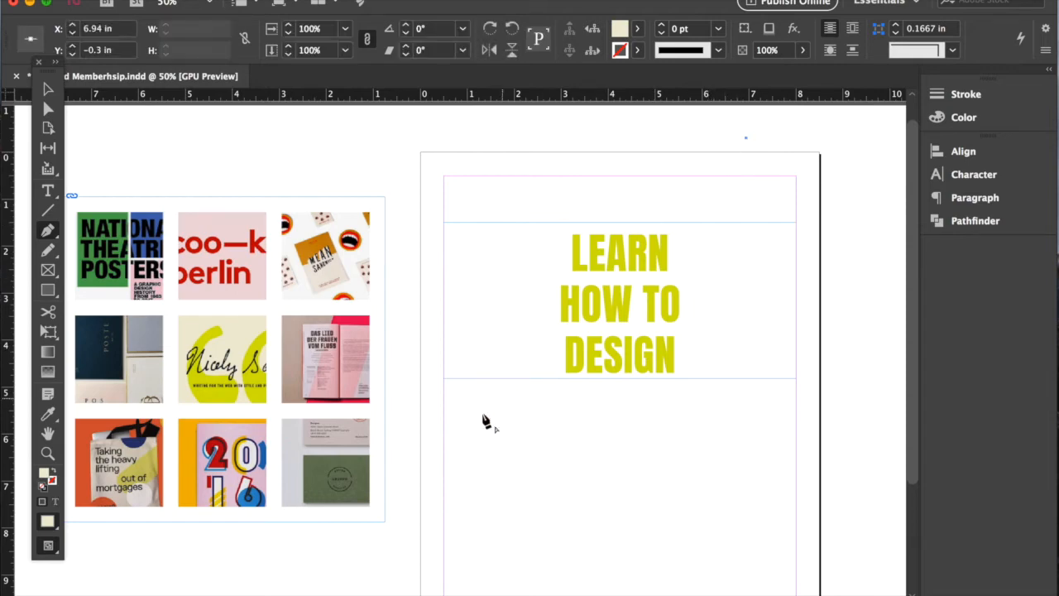
{"action": "scroll", "coordinate": [414, 509], "scroll_direction": "down", "scroll_amount": 1}
{"action": "scroll", "coordinate": [414, 510], "scroll_direction": "down", "scroll_amount": 2}
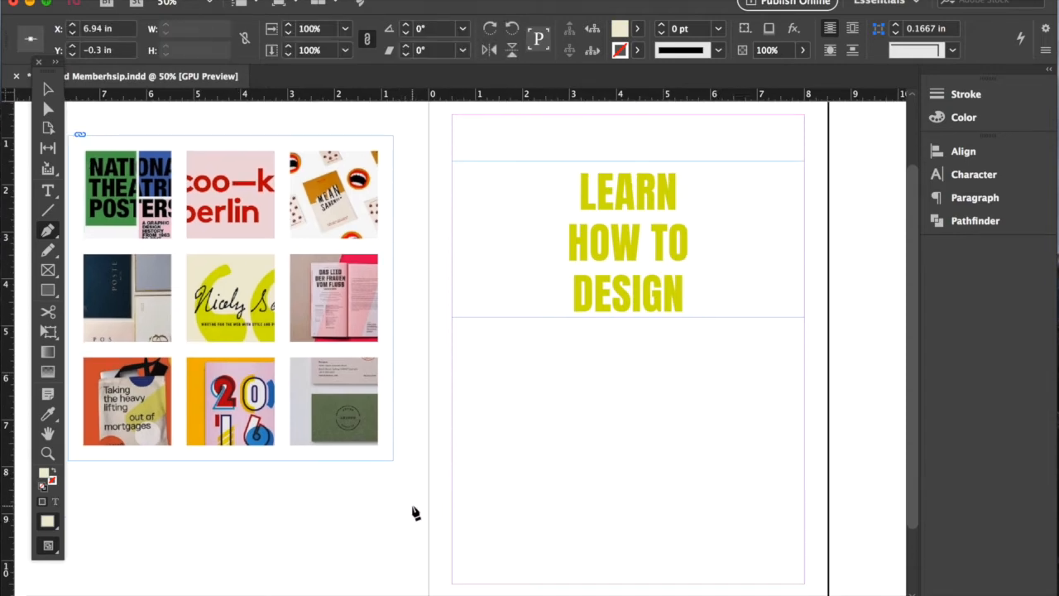
{"action": "left_click", "coordinate": [413, 508]}
{"action": "key", "text": "super+minus"}
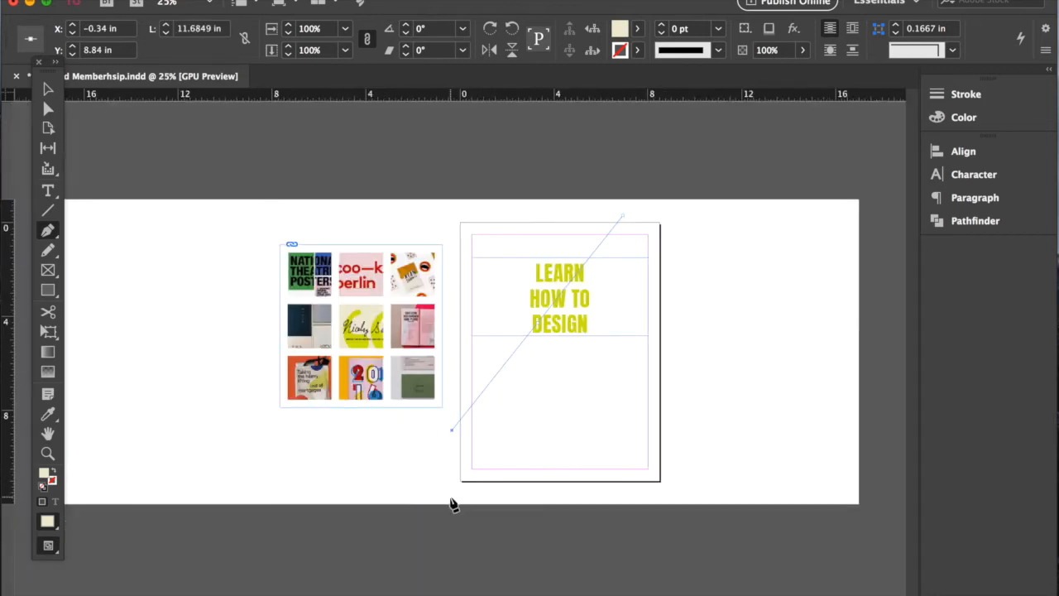
{"action": "left_click", "coordinate": [452, 497]}
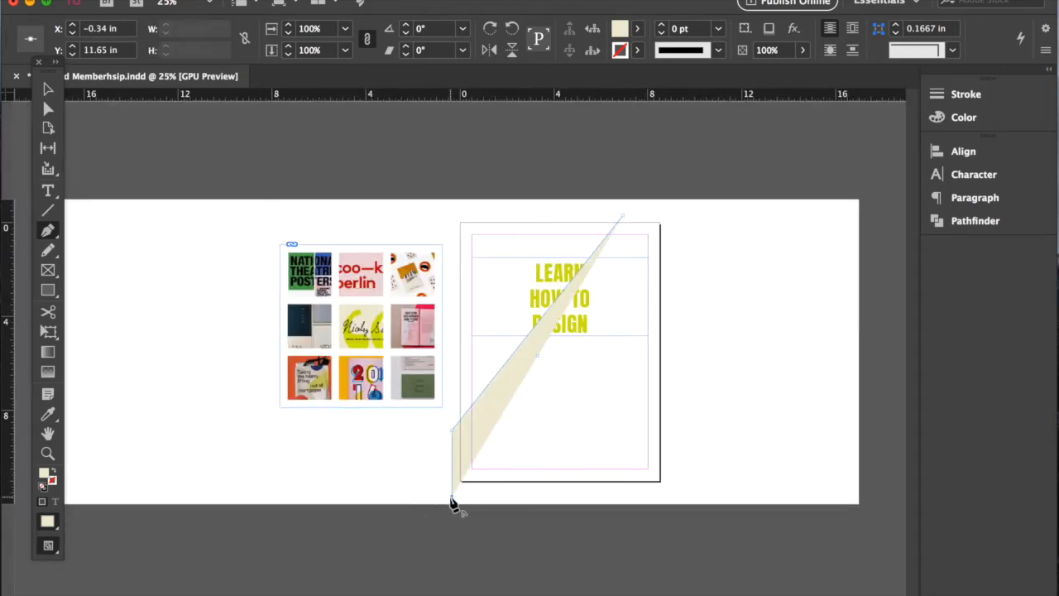
{"action": "left_click", "coordinate": [672, 496]}
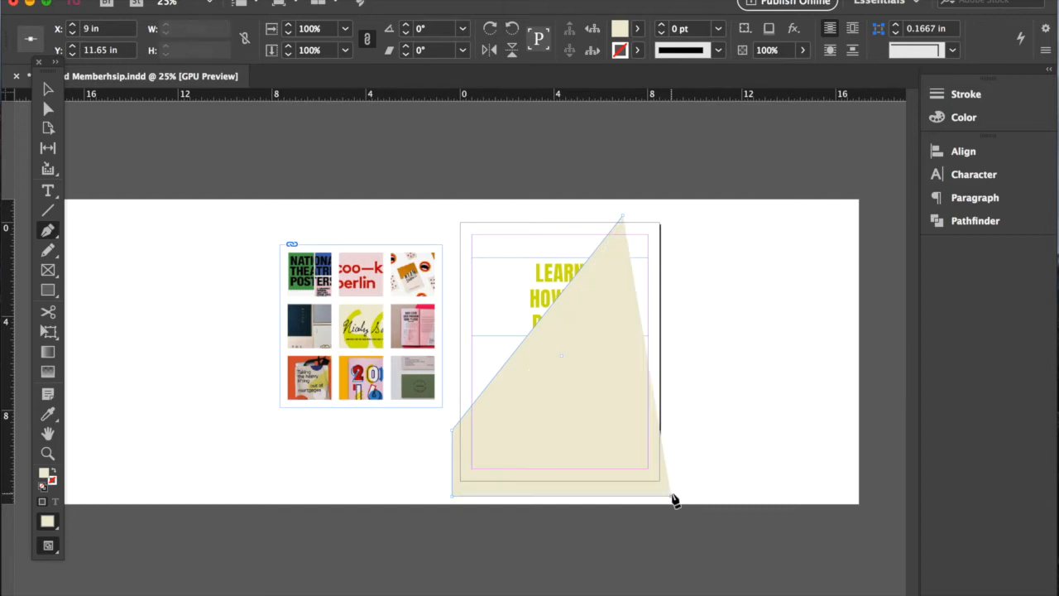
{"action": "left_click", "coordinate": [672, 217]}
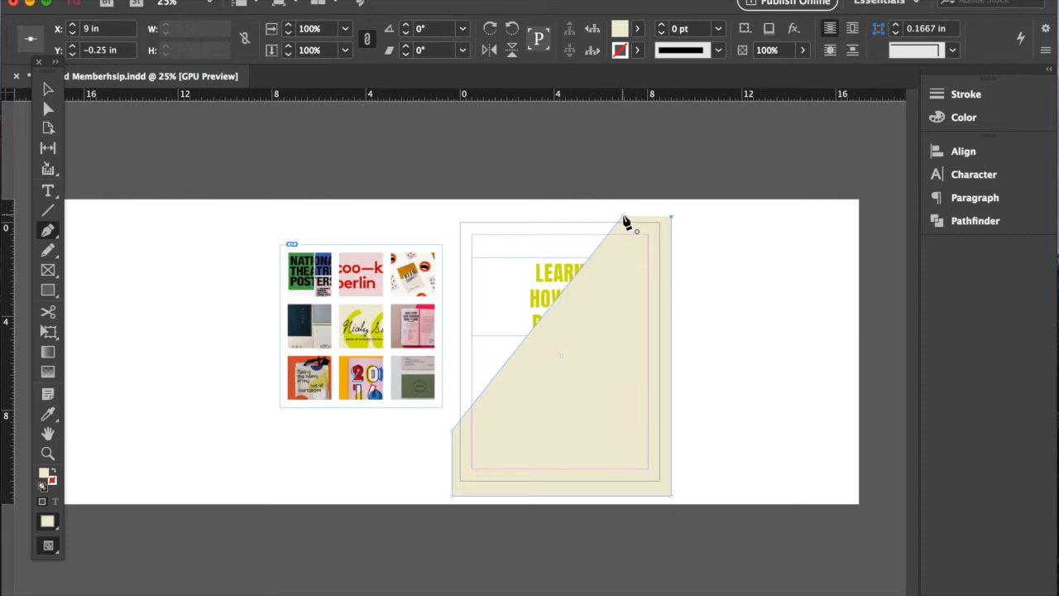
{"action": "left_click", "coordinate": [624, 219]}
- Send the cream diagonal shape to the back, behind the LEARN HOW TO DESIGN heading, and deselect it
{"action": "left_click", "coordinate": [47, 89]}
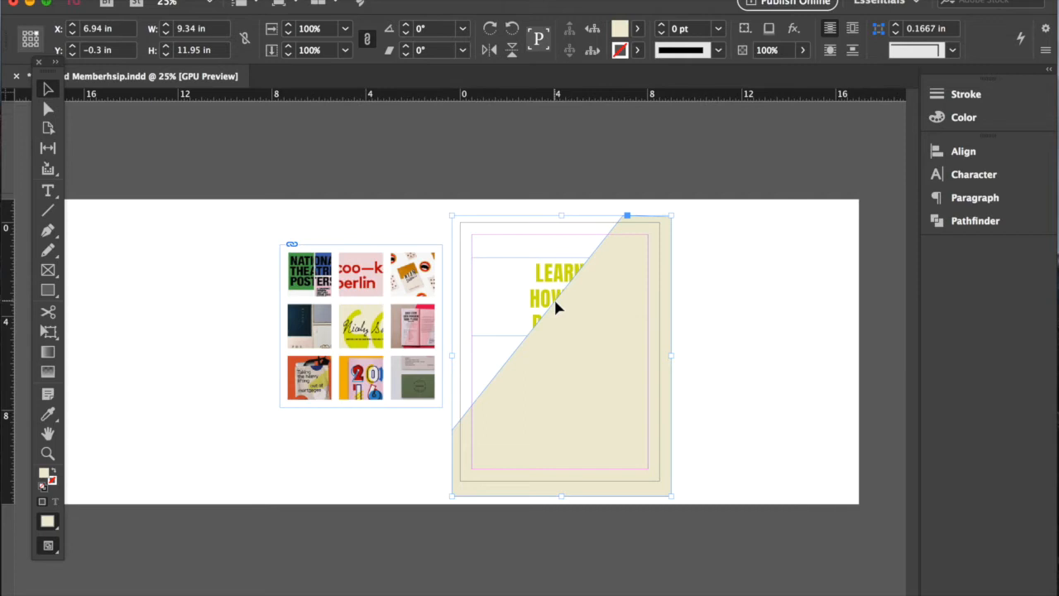
{"action": "left_click", "coordinate": [299, 1]}
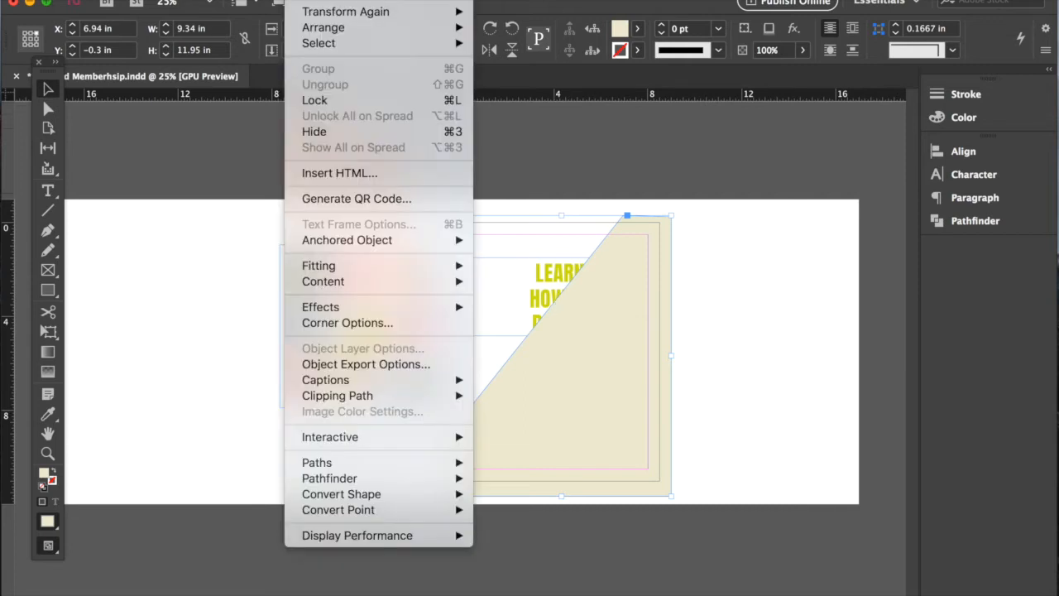
{"action": "mouse_move", "coordinate": [331, 27]}
{"action": "left_click", "coordinate": [536, 74]}
{"action": "left_click", "coordinate": [761, 411]}
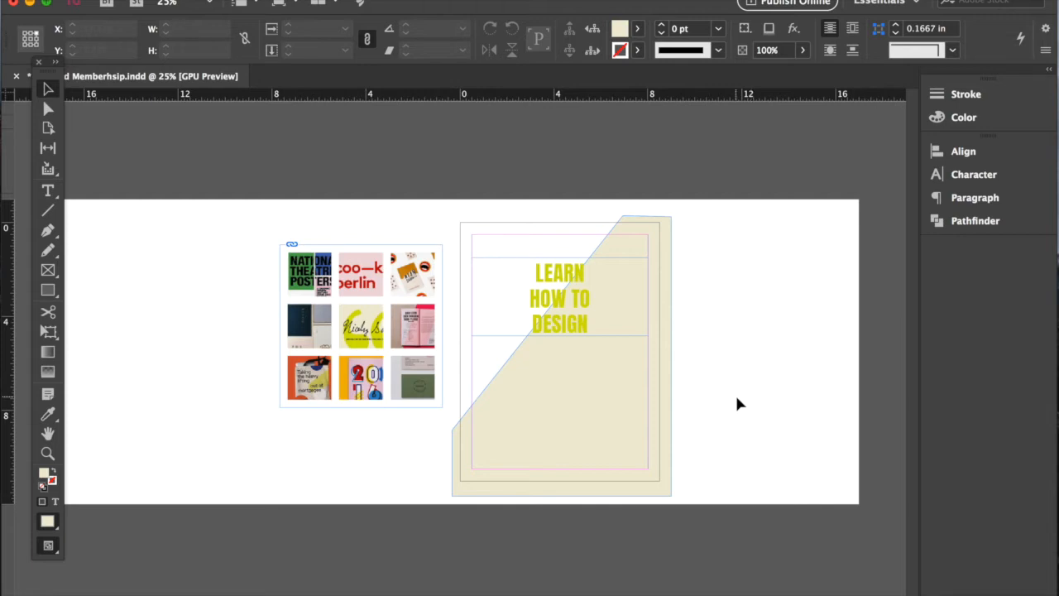
- Preview the page without guides and pasteboard items to check the heading against the cream diagonal shape
{"action": "key", "text": "w"}
{"action": "key", "text": "w"}
{"action": "key", "text": "w"}
{"action": "key", "text": "super+equal"}
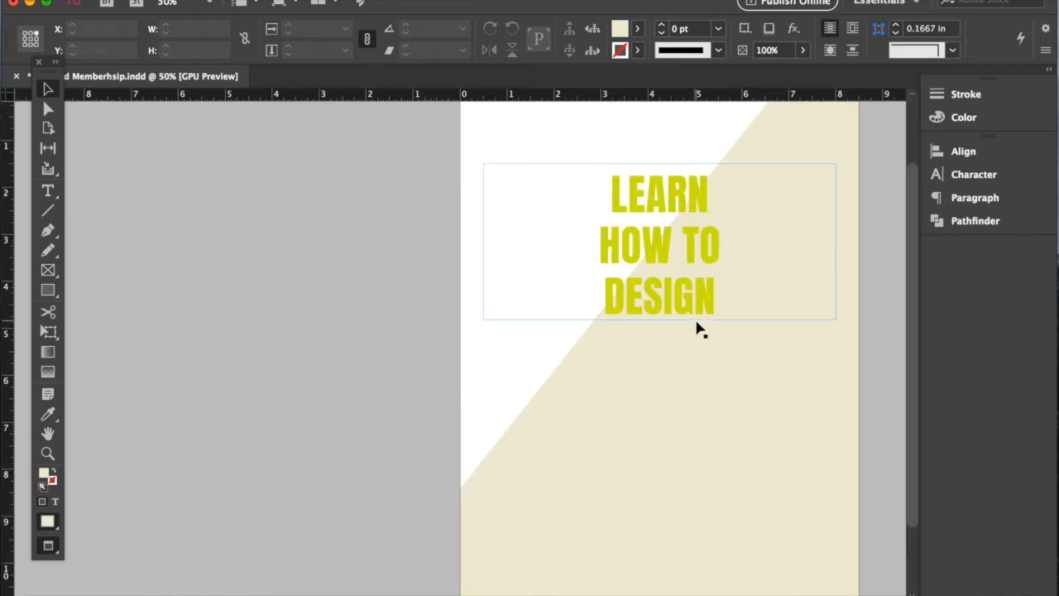
{"action": "key", "text": "super+minus"}
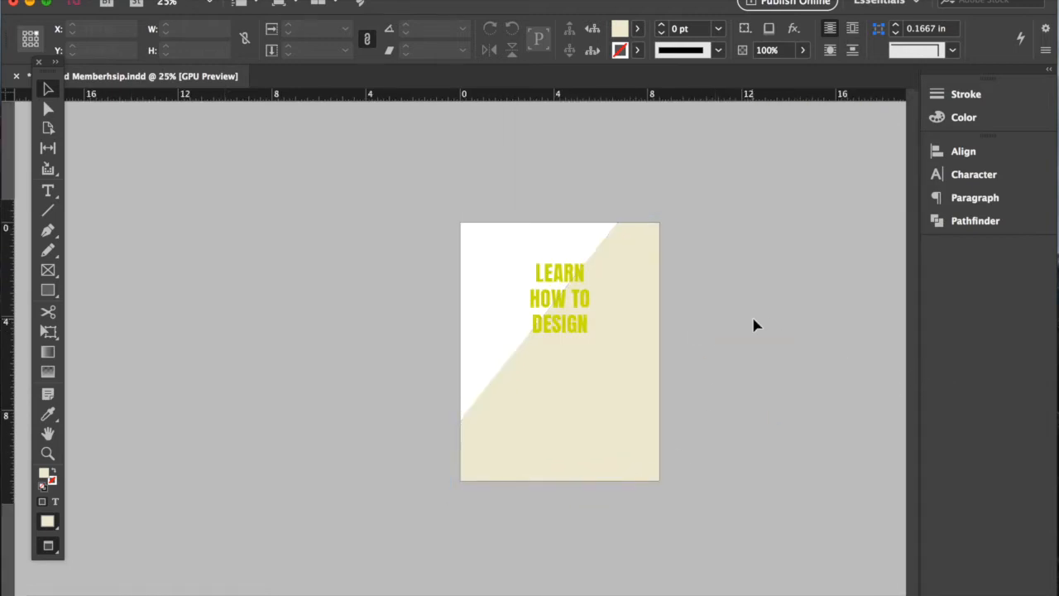
{"action": "key", "text": "w"}
- Recolor the diagonal shape with the very light gray sampled from the background of the moodboard's "Mean Sandwich" image, and deselect it
{"action": "left_click", "coordinate": [615, 437]}
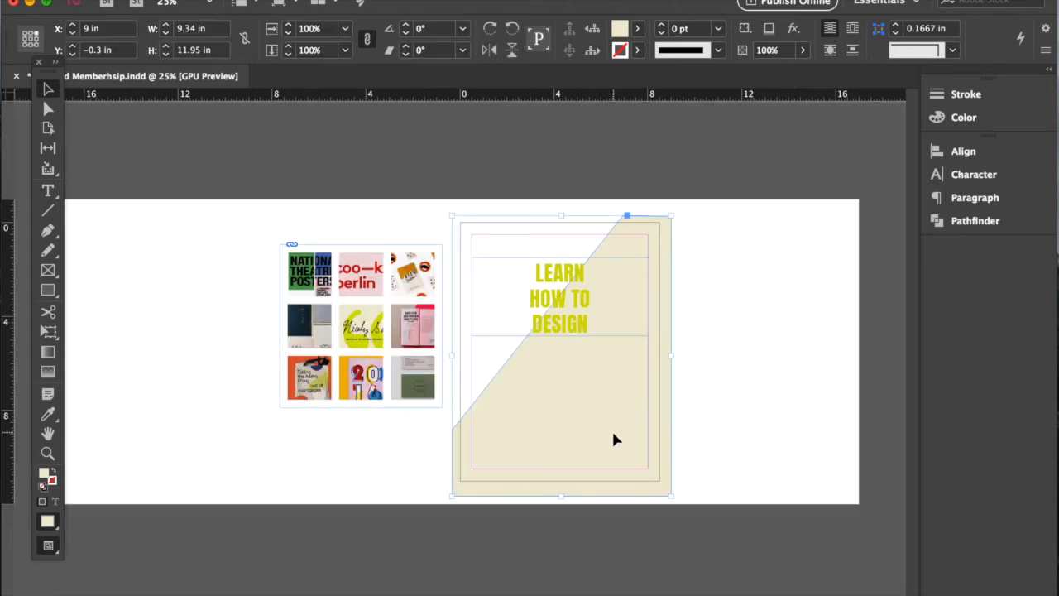
{"action": "key", "text": "super+equal"}
{"action": "scroll", "coordinate": [613, 439], "scroll_direction": "left", "scroll_amount": 5}
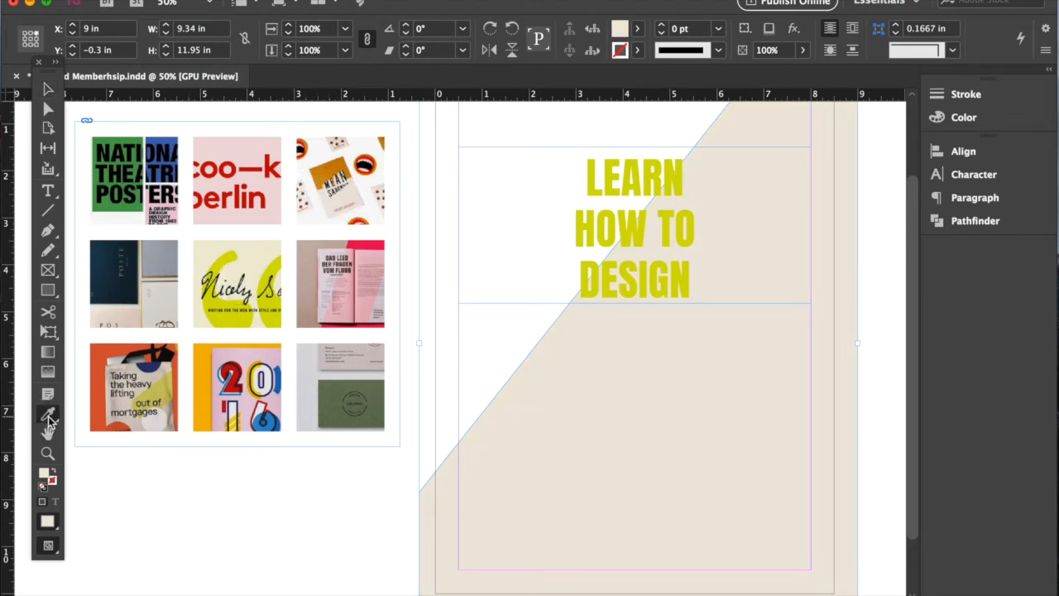
{"action": "left_click", "coordinate": [155, 298]}
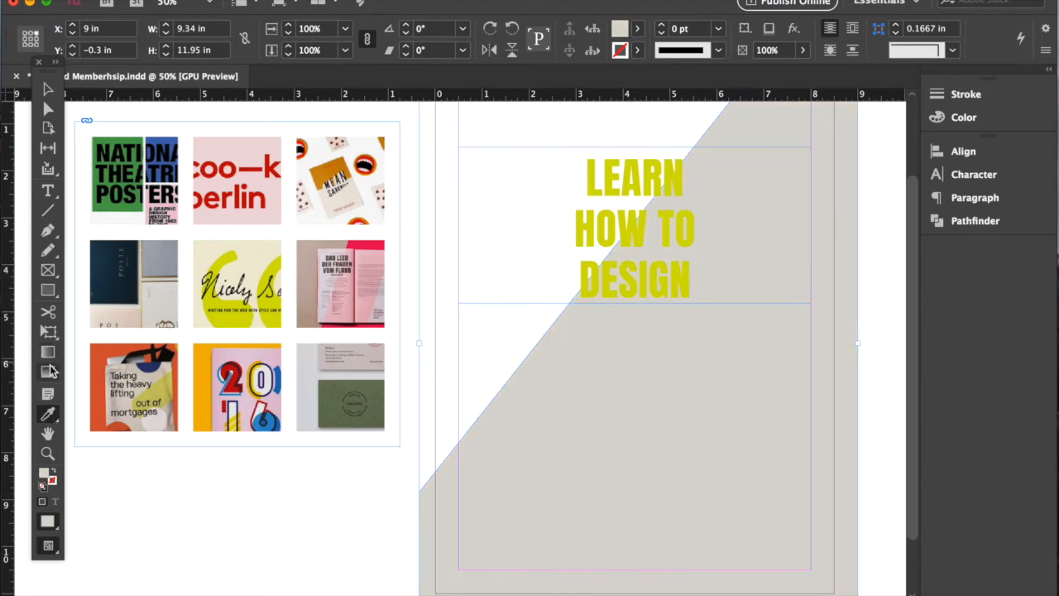
{"action": "left_click", "coordinate": [318, 211]}
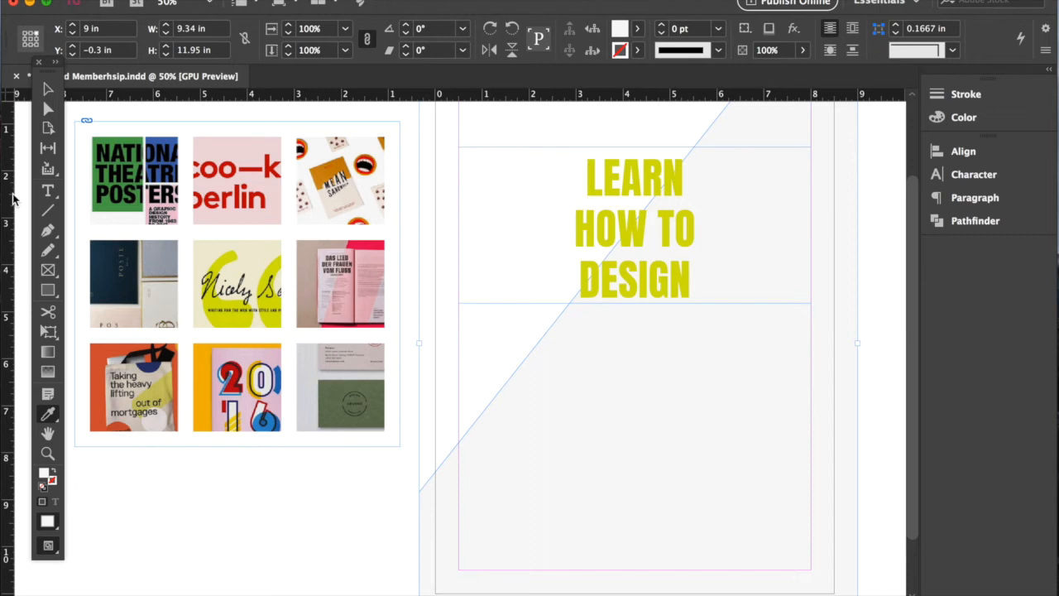
{"action": "left_click", "coordinate": [47, 88]}
{"action": "left_click", "coordinate": [164, 426]}
{"action": "left_click", "coordinate": [178, 462]}
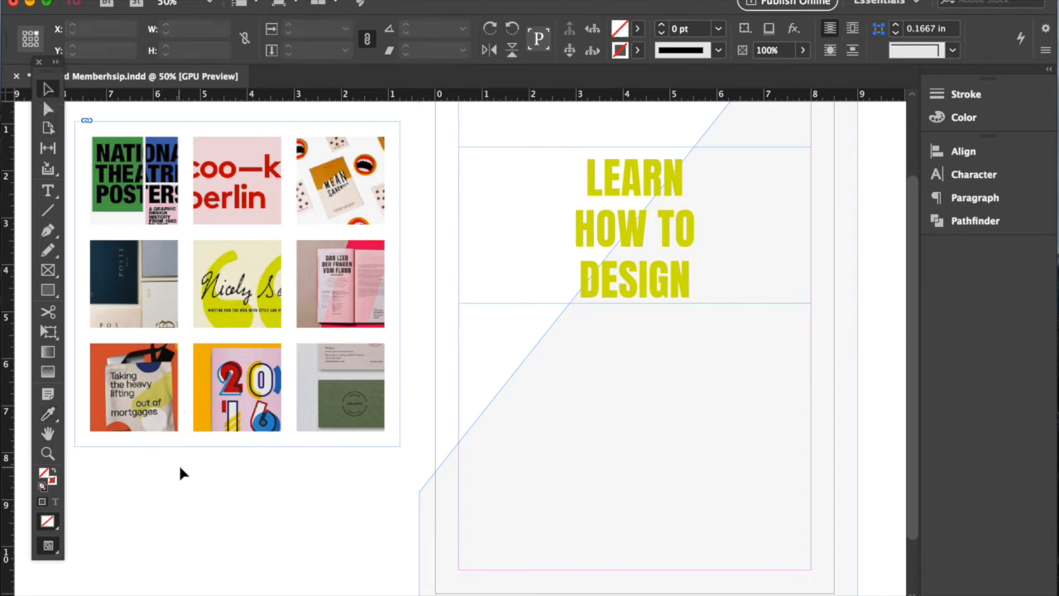
- Preview the page without guides to check the light gray diagonal shape behind the heading
{"action": "key", "text": "w"}
{"action": "scroll", "coordinate": [492, 422], "scroll_direction": "up", "scroll_amount": 2}
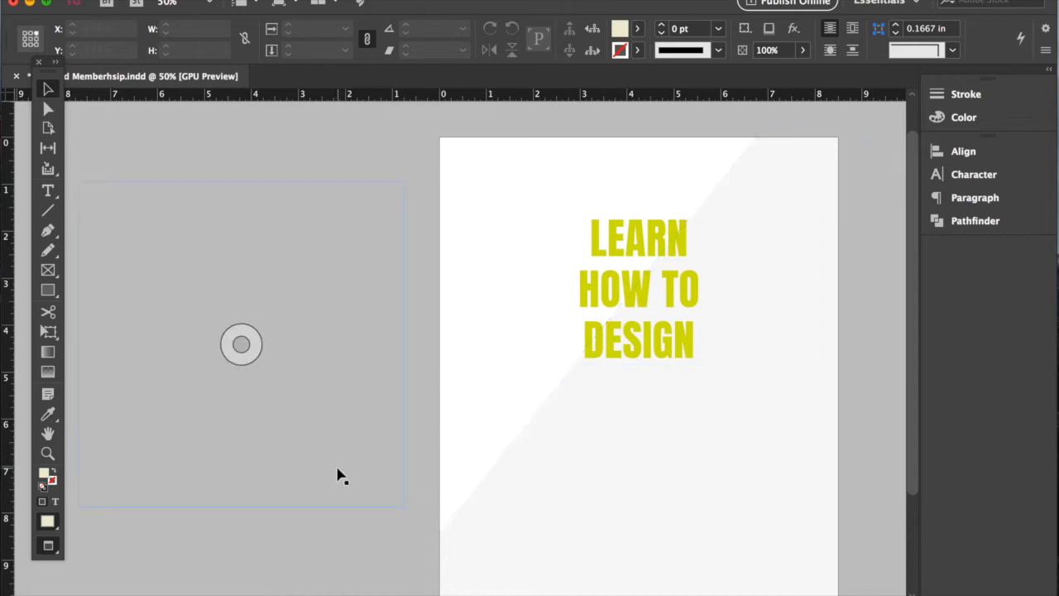
{"action": "key", "text": "w"}
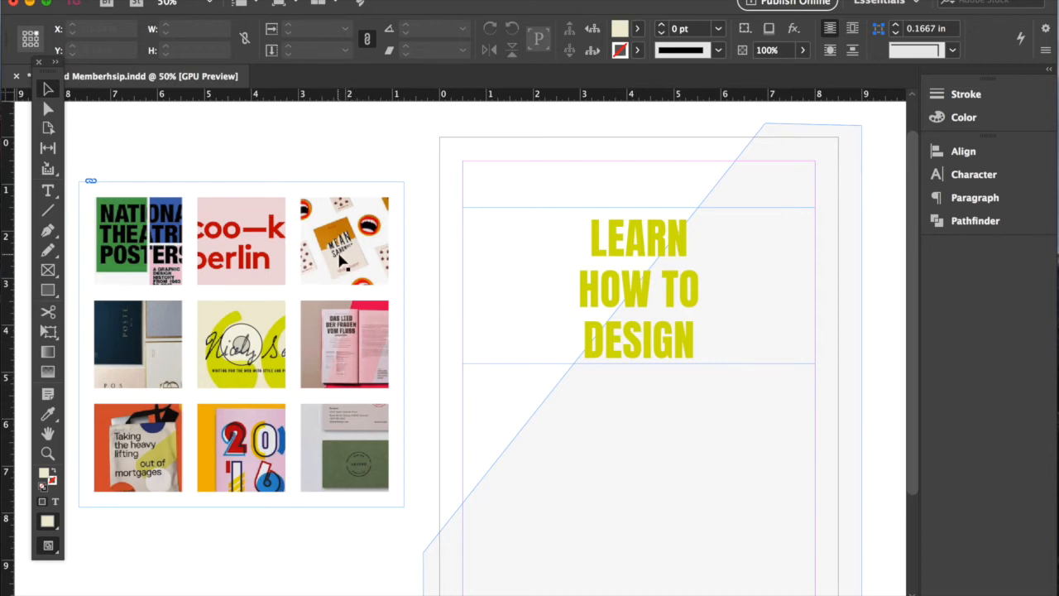
- Examine the moodboard's nine cover images up close for colors and design elements to borrow
{"action": "key", "text": "super+equal"}
{"action": "key", "text": "super+equal"}
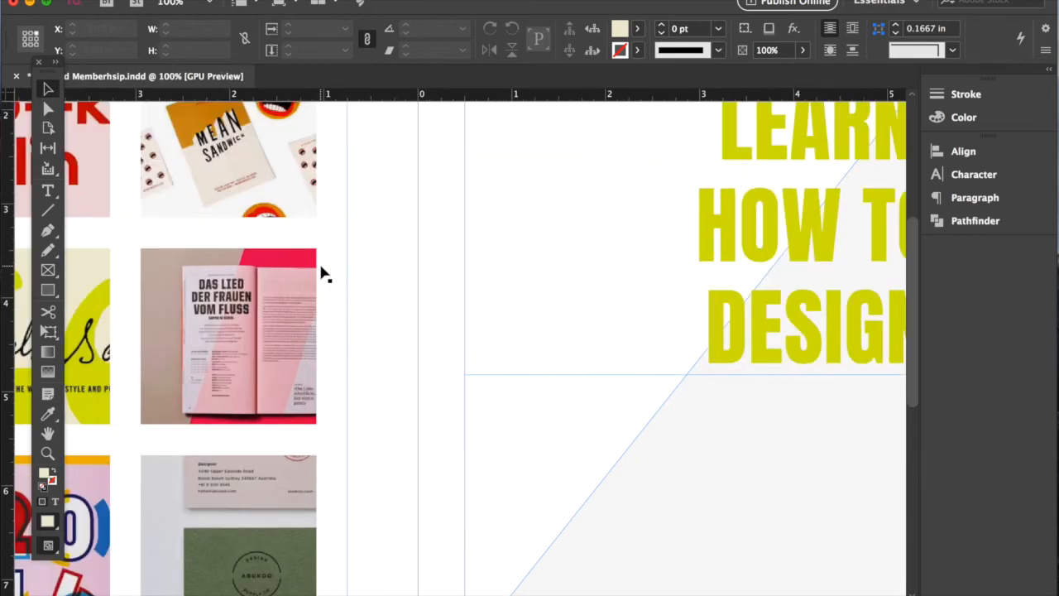
{"action": "scroll", "coordinate": [321, 266], "scroll_direction": "left", "scroll_amount": 4}
{"action": "scroll", "coordinate": [321, 268], "scroll_direction": "up", "scroll_amount": 5}
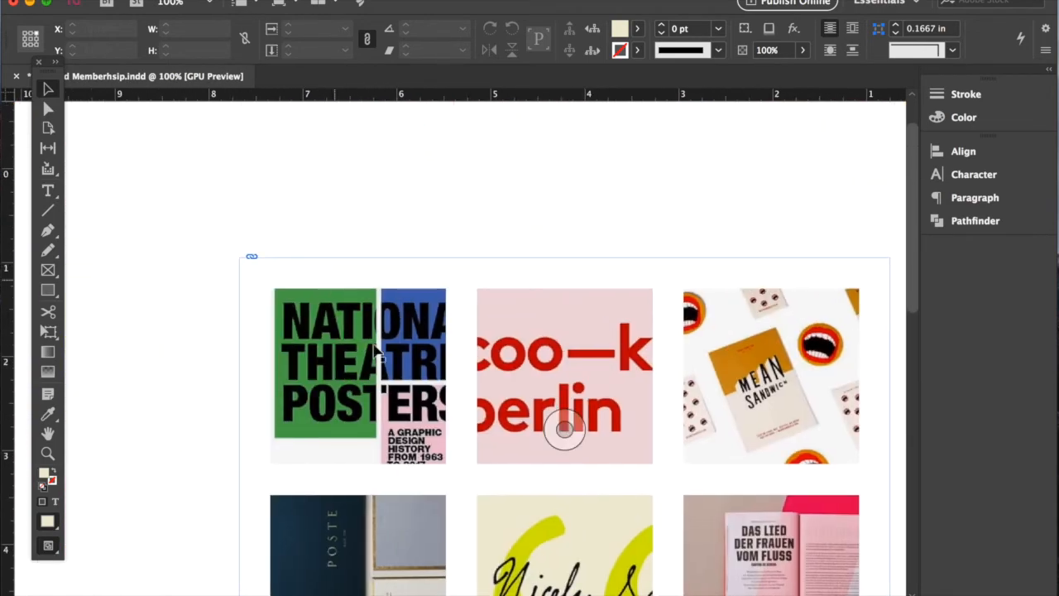
{"action": "scroll", "coordinate": [335, 326], "scroll_direction": "down", "scroll_amount": 5}
{"action": "scroll", "coordinate": [335, 326], "scroll_direction": "right", "scroll_amount": 4}
{"action": "scroll", "coordinate": [198, 146], "scroll_direction": "up", "scroll_amount": 4}
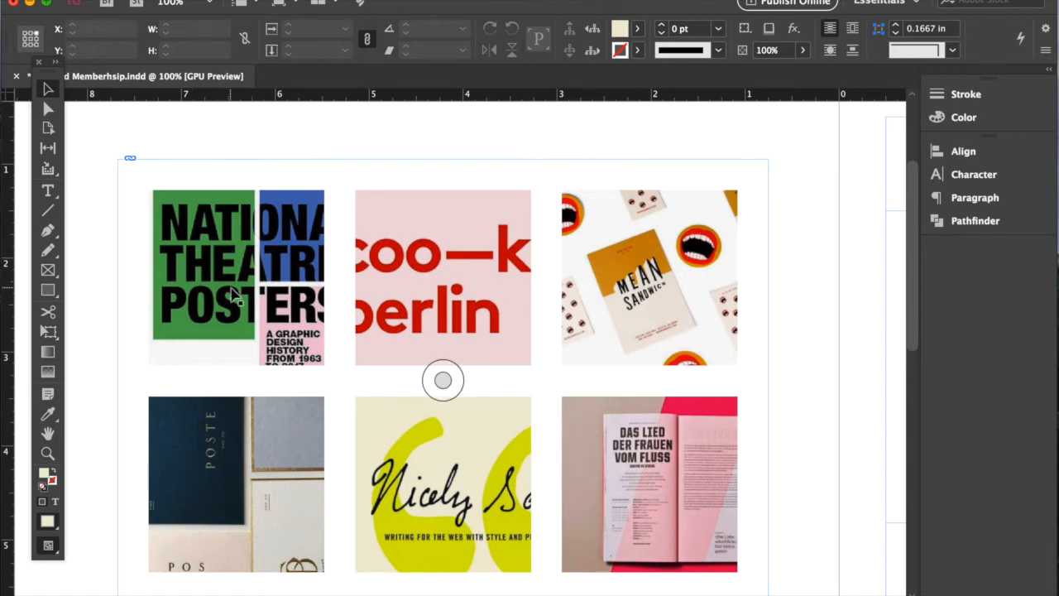
{"action": "scroll", "coordinate": [235, 293], "scroll_direction": "down", "scroll_amount": 1}
{"action": "scroll", "coordinate": [235, 294], "scroll_direction": "right", "scroll_amount": 1}
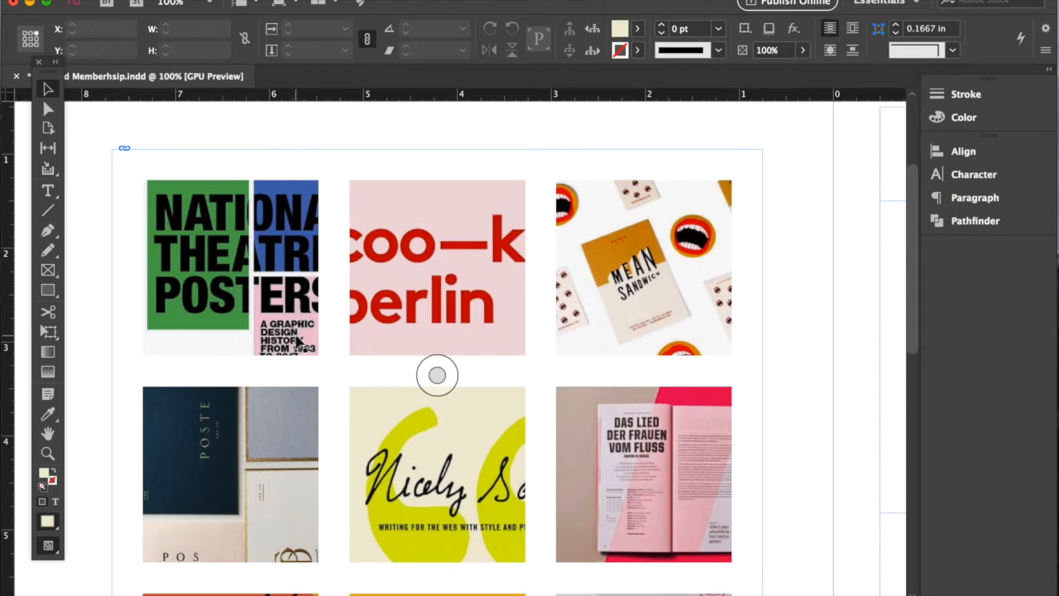
{"action": "scroll", "coordinate": [298, 342], "scroll_direction": "down", "scroll_amount": 10}
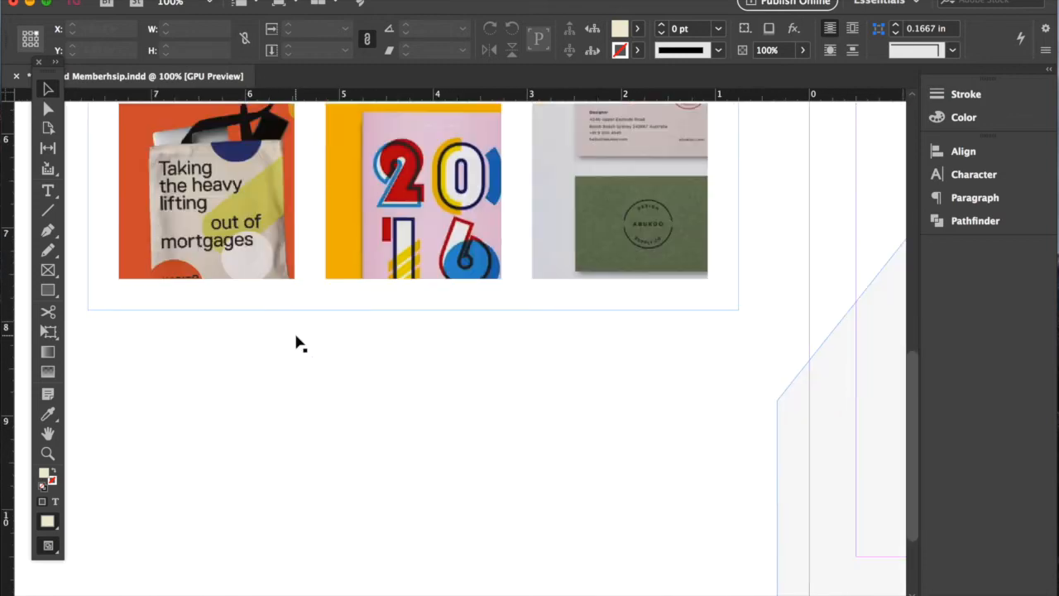
{"action": "scroll", "coordinate": [300, 347], "scroll_direction": "up", "scroll_amount": 6}
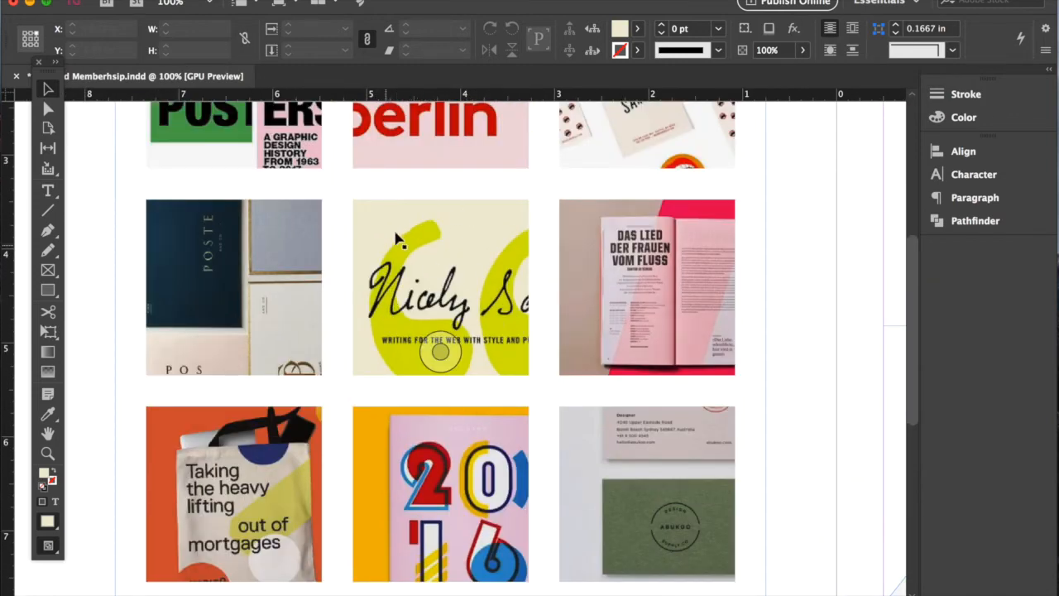
{"action": "scroll", "coordinate": [382, 271], "scroll_direction": "down", "scroll_amount": 1}
{"action": "scroll", "coordinate": [382, 271], "scroll_direction": "down", "scroll_amount": 2}
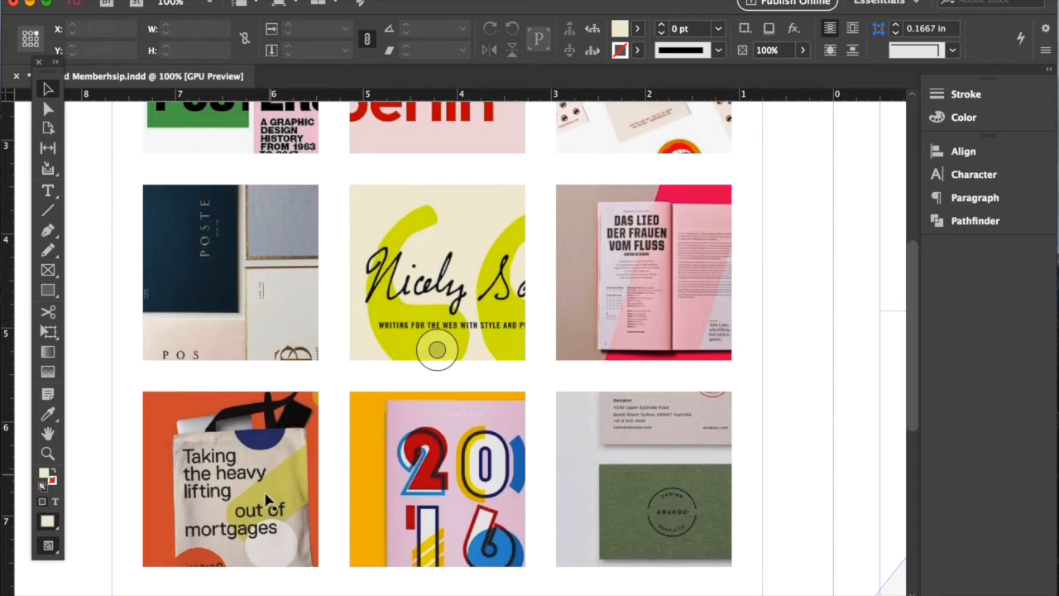
{"action": "key", "text": "super+minus"}
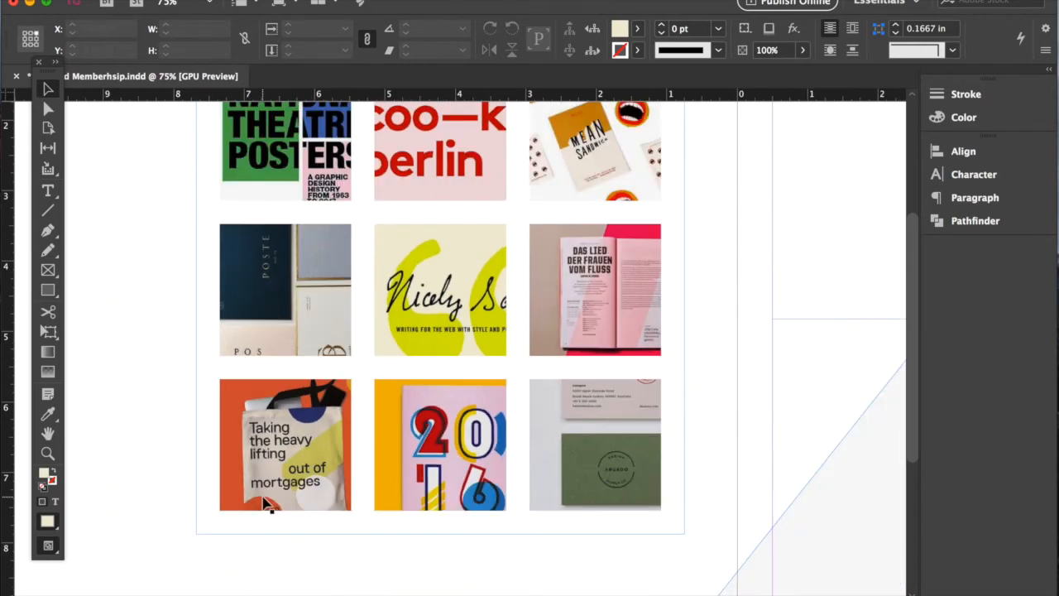
{"action": "key", "text": "super+minus"}
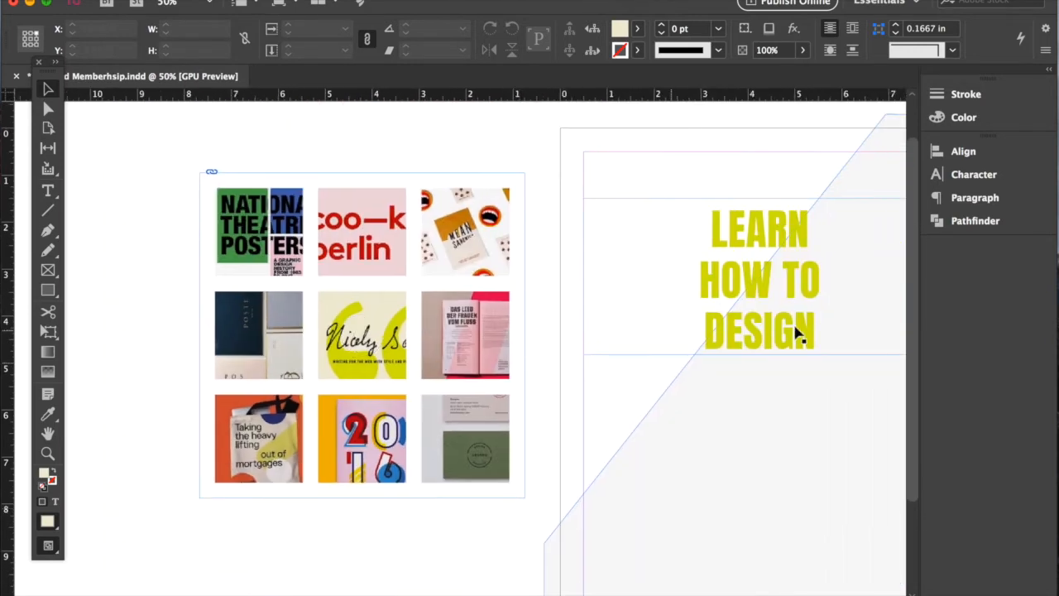
- Lengthen the heading's text frame downward so it ends about 7.7 in down the page
{"action": "scroll", "coordinate": [796, 331], "scroll_direction": "right", "scroll_amount": 5}
{"action": "left_click", "coordinate": [614, 314]}
{"action": "left_click_drag", "start_coordinate": [600, 334], "coordinate": [594, 474]}
- Add the lines "LIKE" and "A PRO." below DESIGN in the heading, and deselect the text
{"action": "double_click", "coordinate": [601, 314]}
{"action": "left_click", "coordinate": [655, 309]}
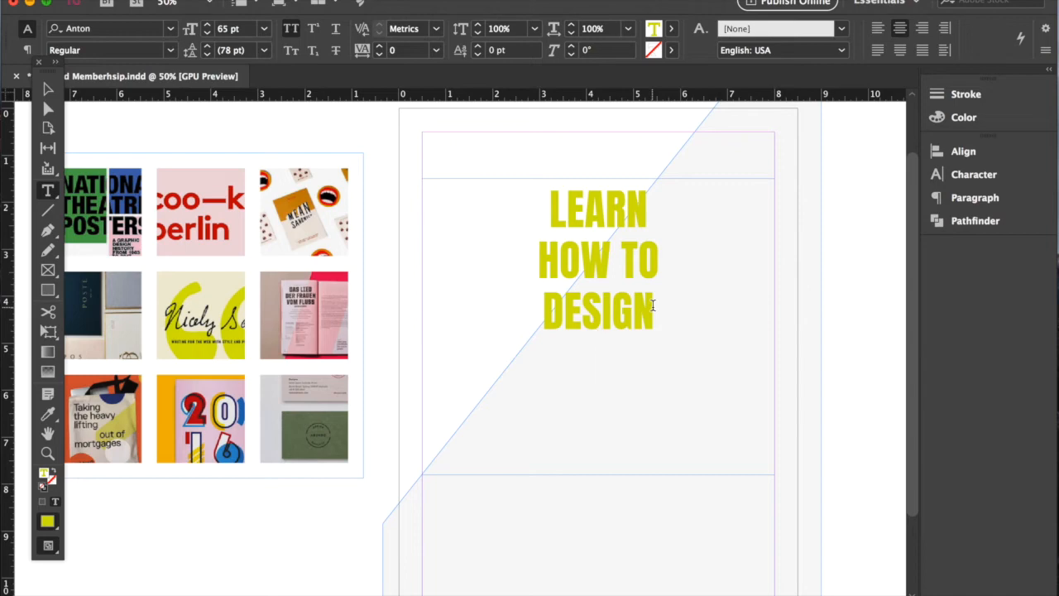
{"action": "type", "text": "LIKE"}
{"action": "key", "text": "Return"}
{"action": "type", "text": "A PRO"}
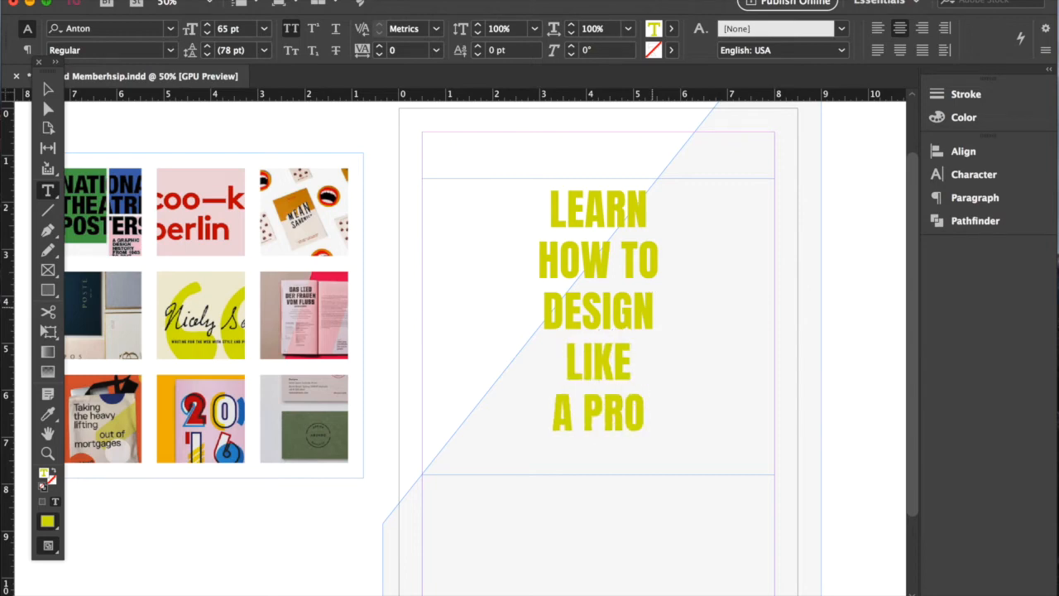
{"action": "type", "text": "."}
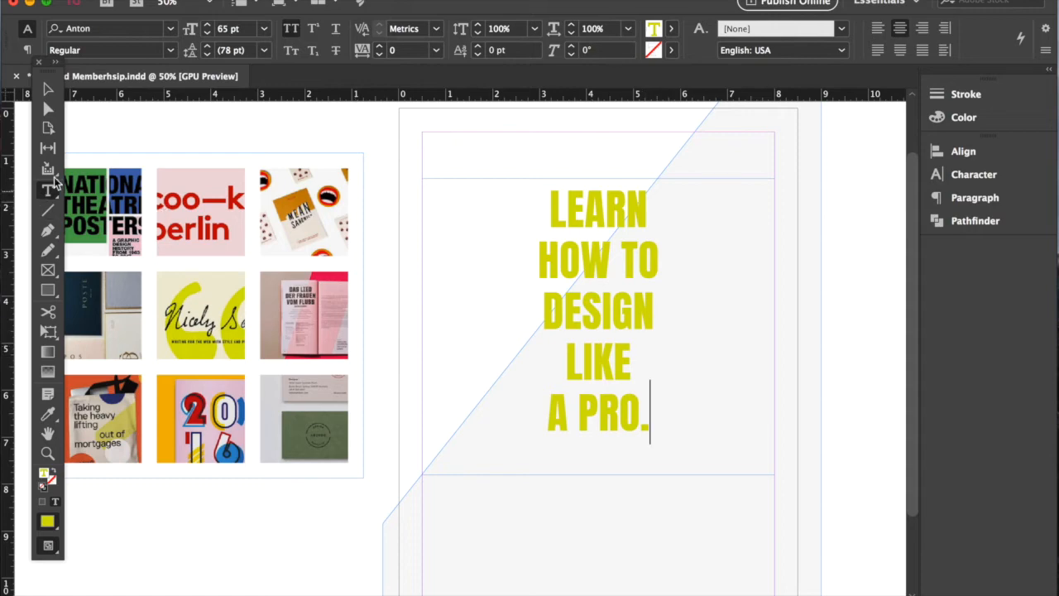
{"action": "left_click", "coordinate": [48, 89]}
{"action": "left_click", "coordinate": [375, 223]}
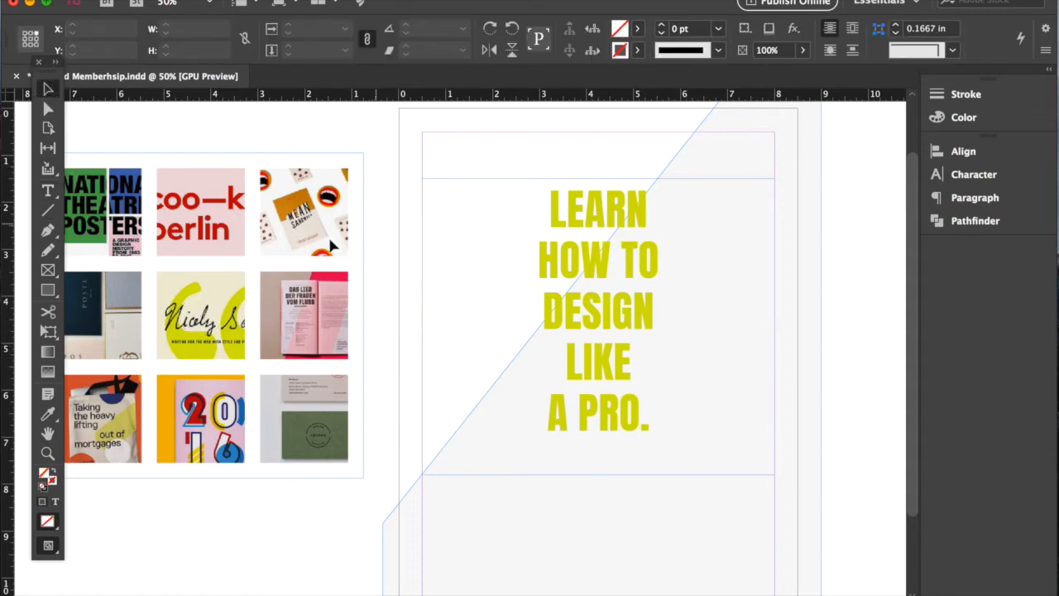
- Create a text frame about 3.4 in wide and 4.4 in high, overlapping the page's left edge beside the heading, and enter an opening quotation mark
{"action": "left_click", "coordinate": [48, 190]}
{"action": "left_click_drag", "start_coordinate": [376, 178], "coordinate": [536, 384]}
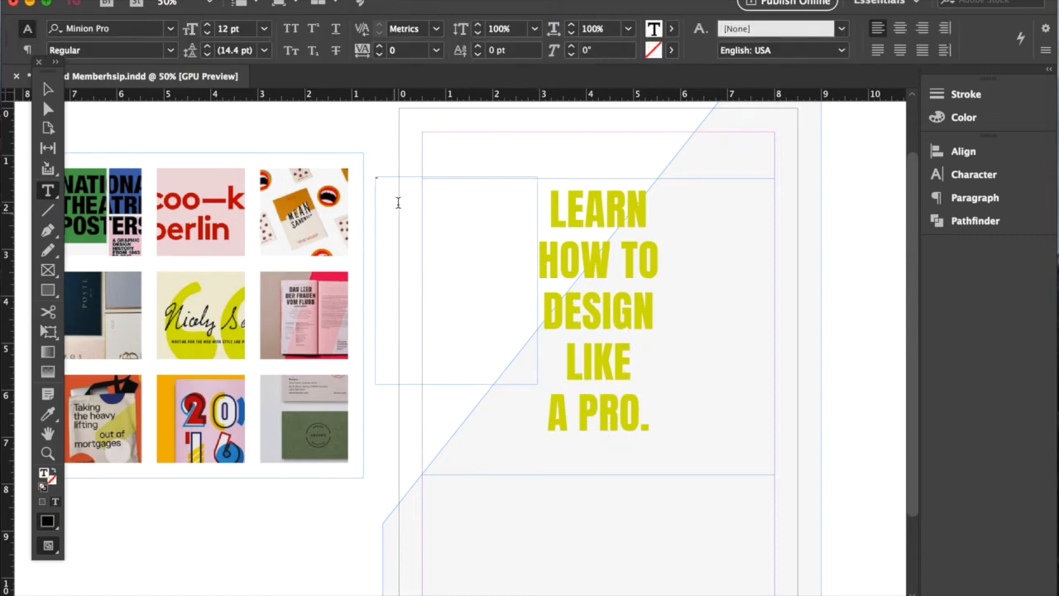
{"action": "key", "text": "super+equal"}
{"action": "key", "text": "super+equal"}
{"action": "key", "text": "super+equal"}
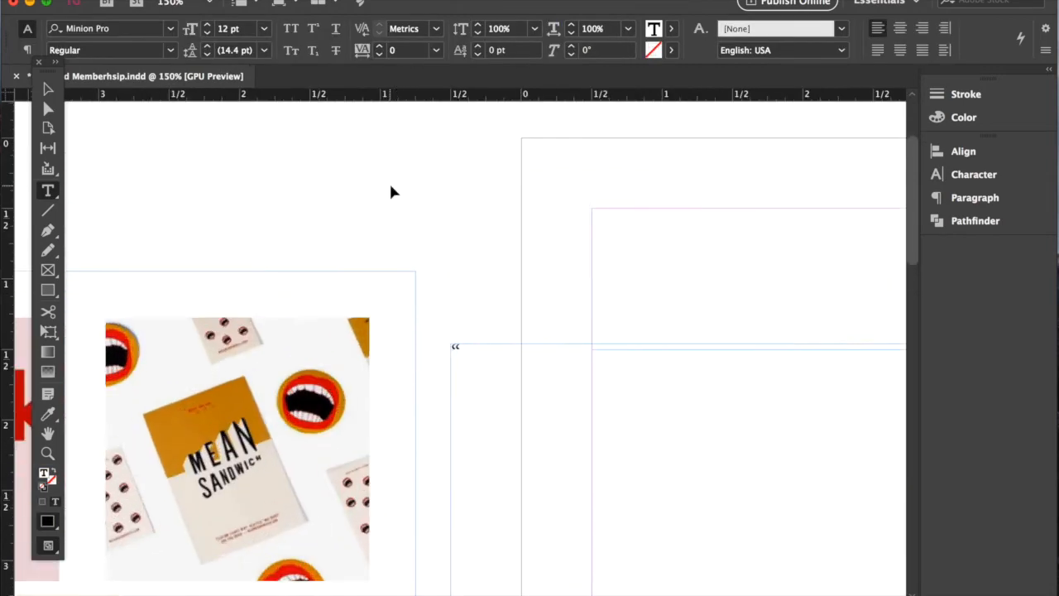
{"action": "type", "text": "“"}
{"action": "key", "text": "super+minus"}
{"action": "key", "text": "super+minus"}
{"action": "key", "text": "super+minus"}
{"action": "key", "text": "super+minus"}
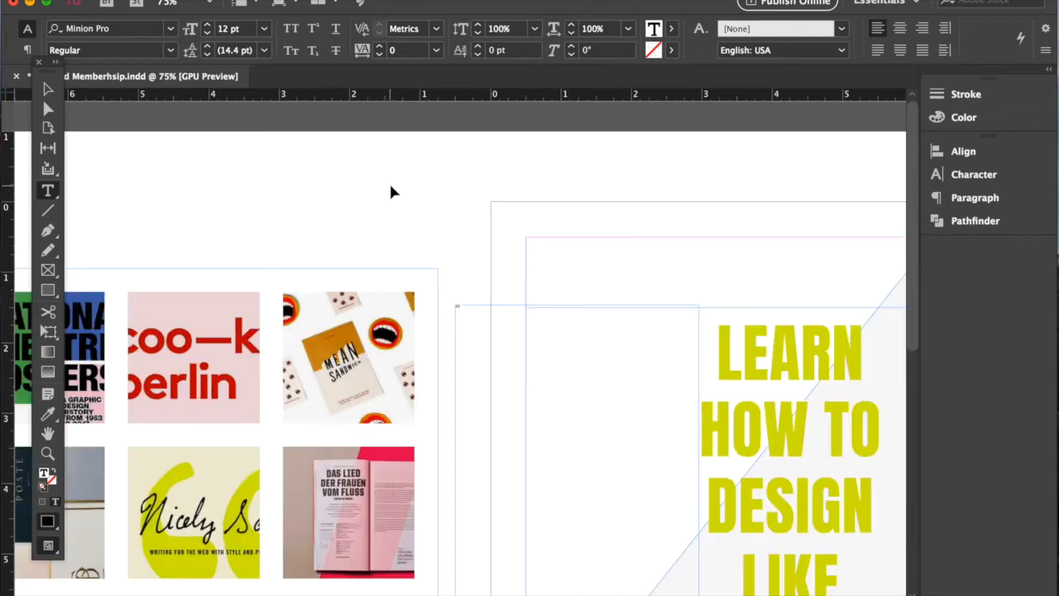
- Copy the heading's text formatting onto the quotation mark with the Eyedropper tool, and deselect the text
{"action": "left_click", "coordinate": [472, 320]}
{"action": "left_click", "coordinate": [50, 415]}
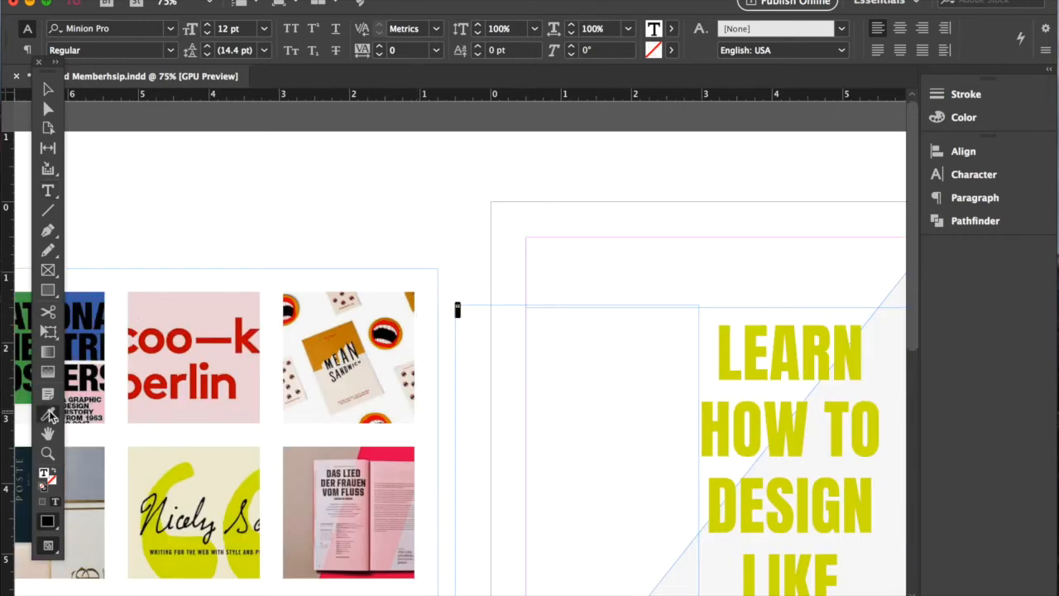
{"action": "left_click", "coordinate": [753, 360]}
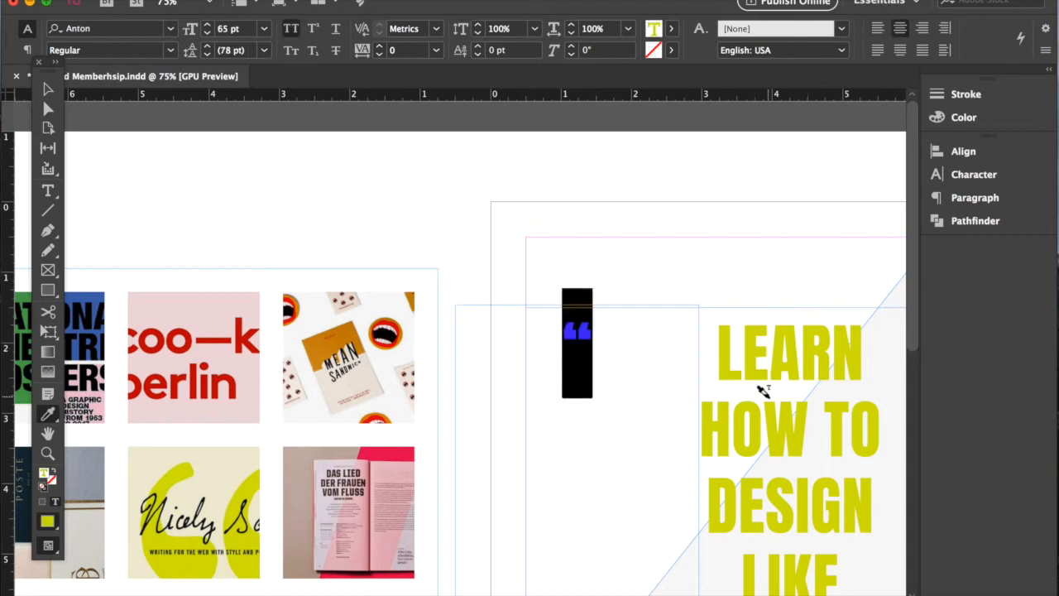
{"action": "left_click", "coordinate": [52, 92]}
{"action": "left_click", "coordinate": [491, 224]}
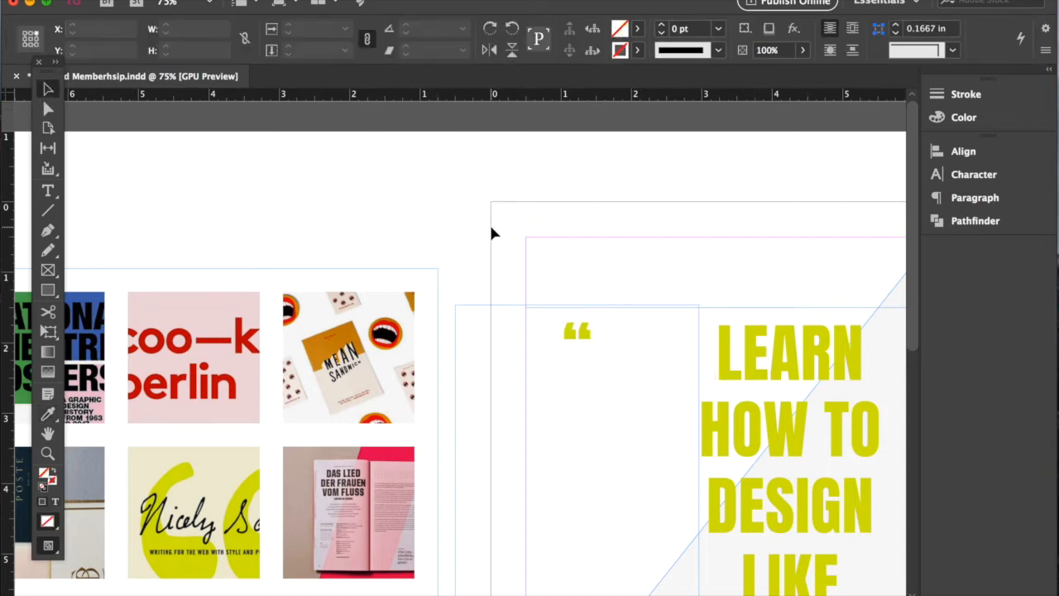
- Try the Americana Std font on the quotation mark
{"action": "scroll", "coordinate": [569, 305], "scroll_direction": "down", "scroll_amount": 6}
{"action": "scroll", "coordinate": [569, 305], "scroll_direction": "right", "scroll_amount": 3}
{"action": "scroll", "coordinate": [541, 307], "scroll_direction": "up", "scroll_amount": 4}
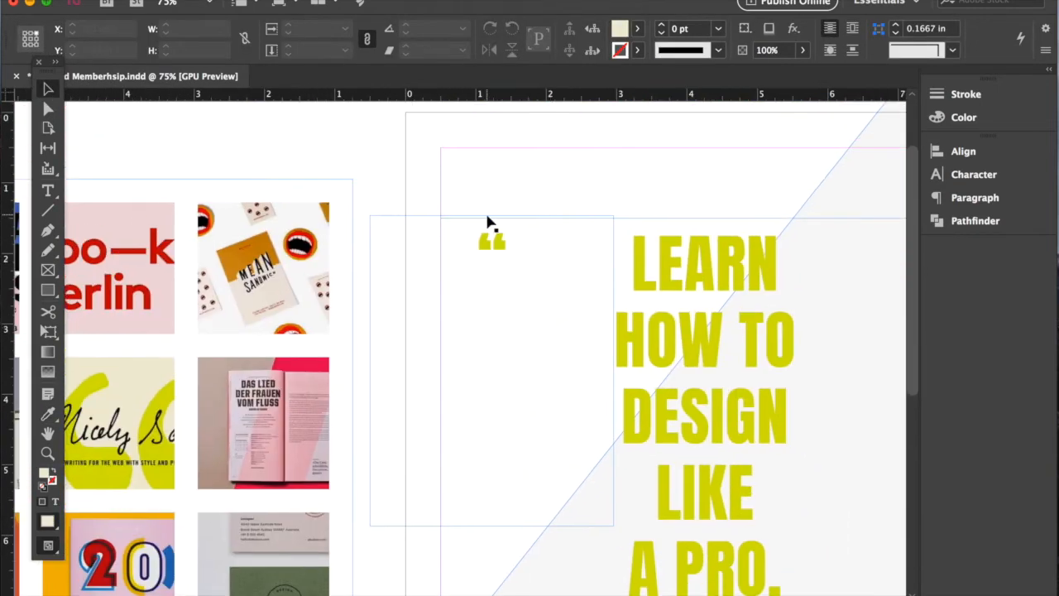
{"action": "double_click", "coordinate": [488, 246]}
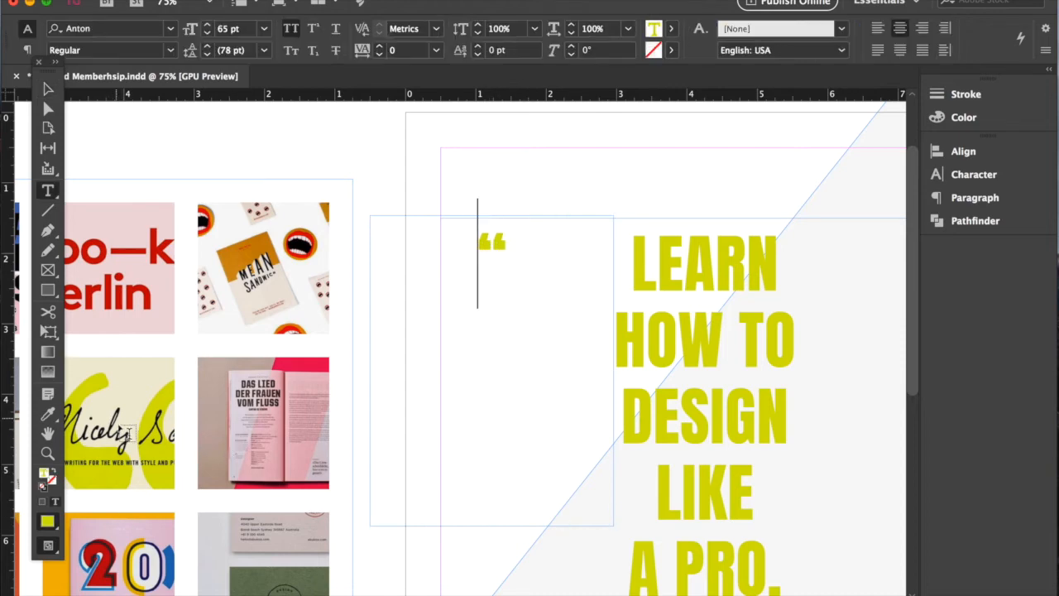
{"action": "left_click_drag", "start_coordinate": [513, 244], "coordinate": [456, 245]}
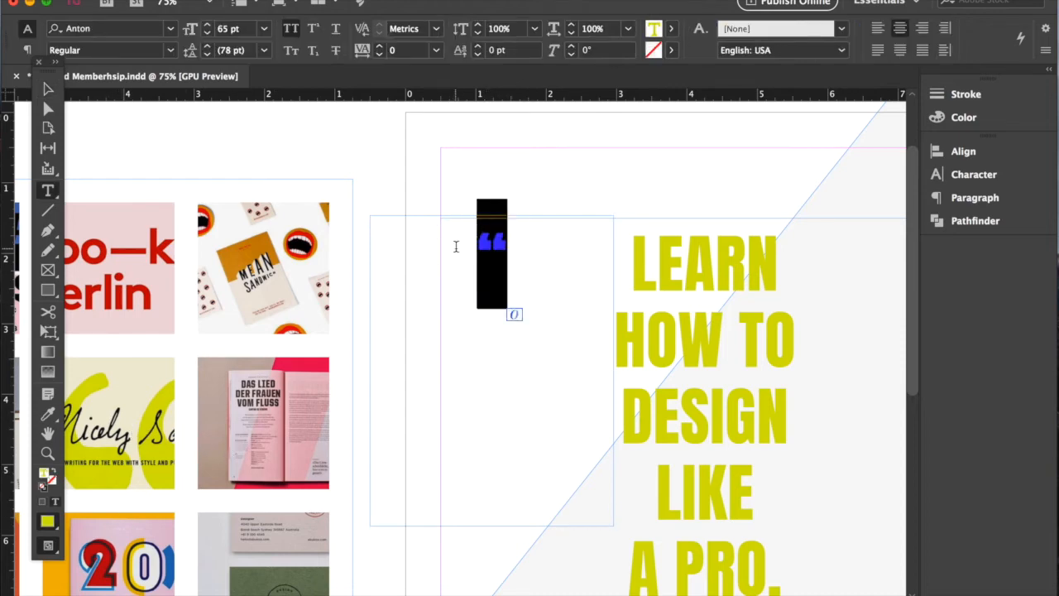
{"action": "left_click", "coordinate": [972, 175]}
{"action": "left_click", "coordinate": [907, 169]}
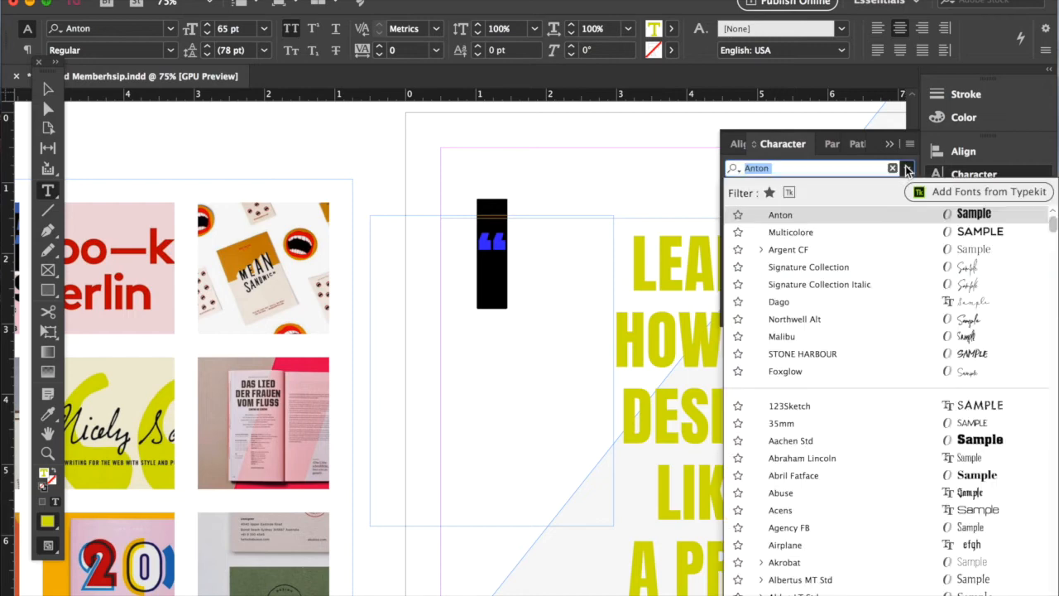
{"action": "scroll", "coordinate": [836, 426], "scroll_direction": "down", "scroll_amount": 5}
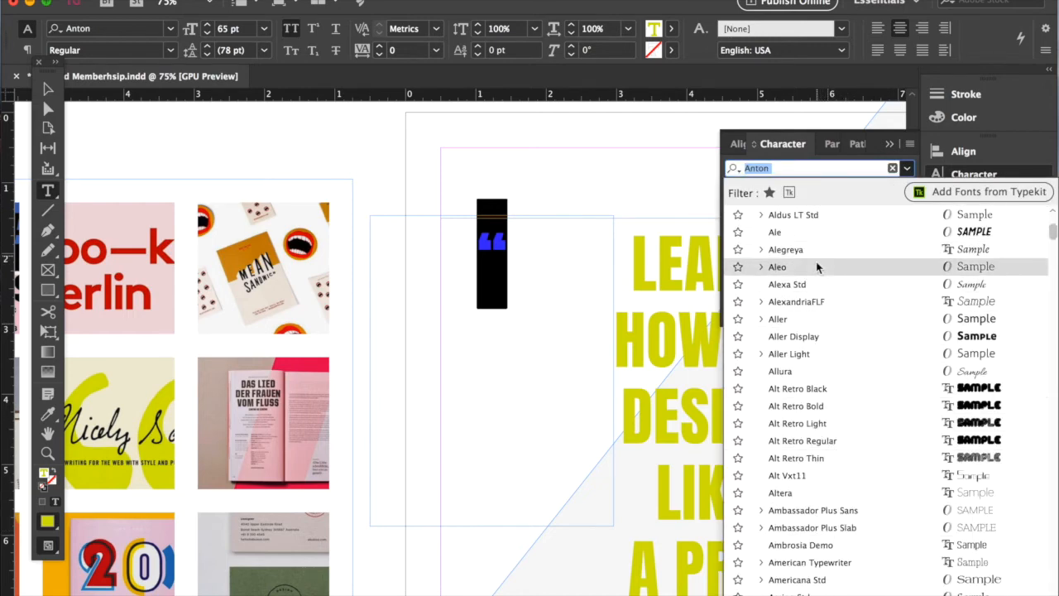
{"action": "scroll", "coordinate": [815, 273], "scroll_direction": "down", "scroll_amount": 6}
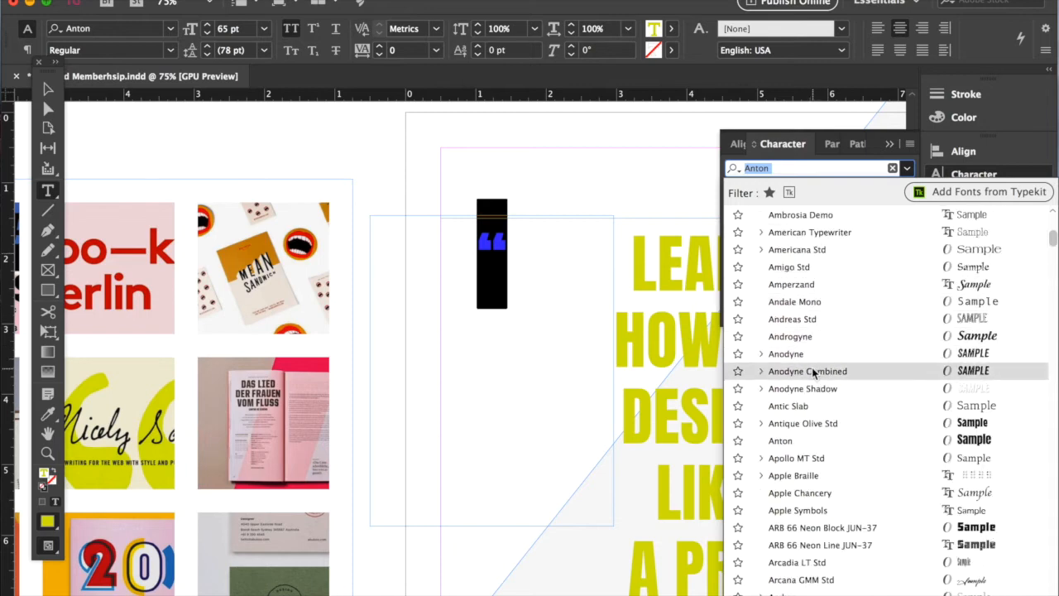
{"action": "left_click", "coordinate": [806, 250]}
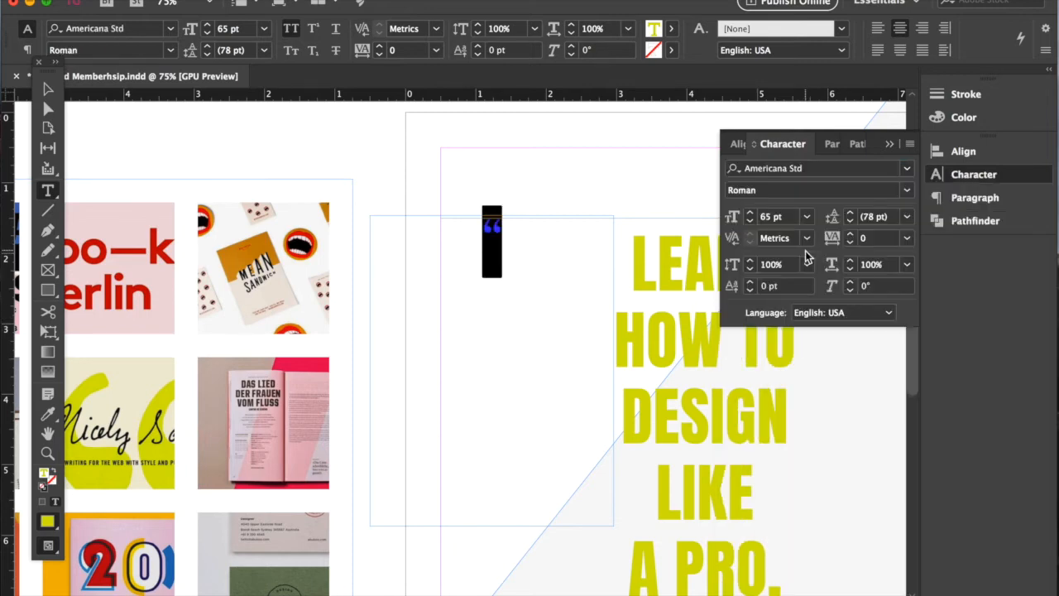
- Try the Arvo font on the quotation mark
{"action": "left_click", "coordinate": [544, 243]}
{"action": "double_click", "coordinate": [515, 229]}
{"action": "left_click", "coordinate": [907, 168]}
{"action": "scroll", "coordinate": [860, 335], "scroll_direction": "down", "scroll_amount": 15}
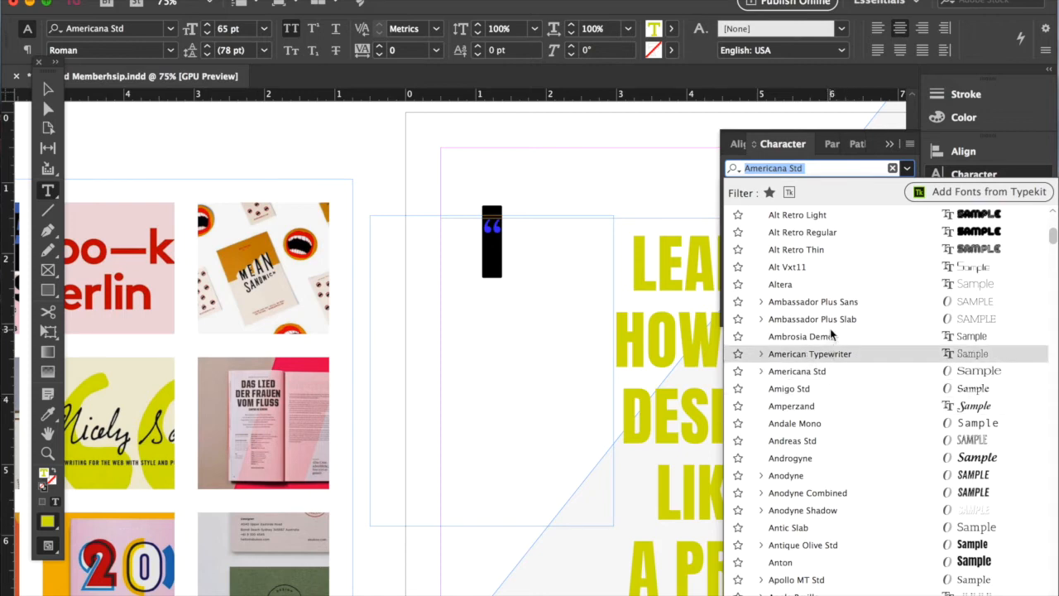
{"action": "scroll", "coordinate": [831, 333], "scroll_direction": "down", "scroll_amount": 3}
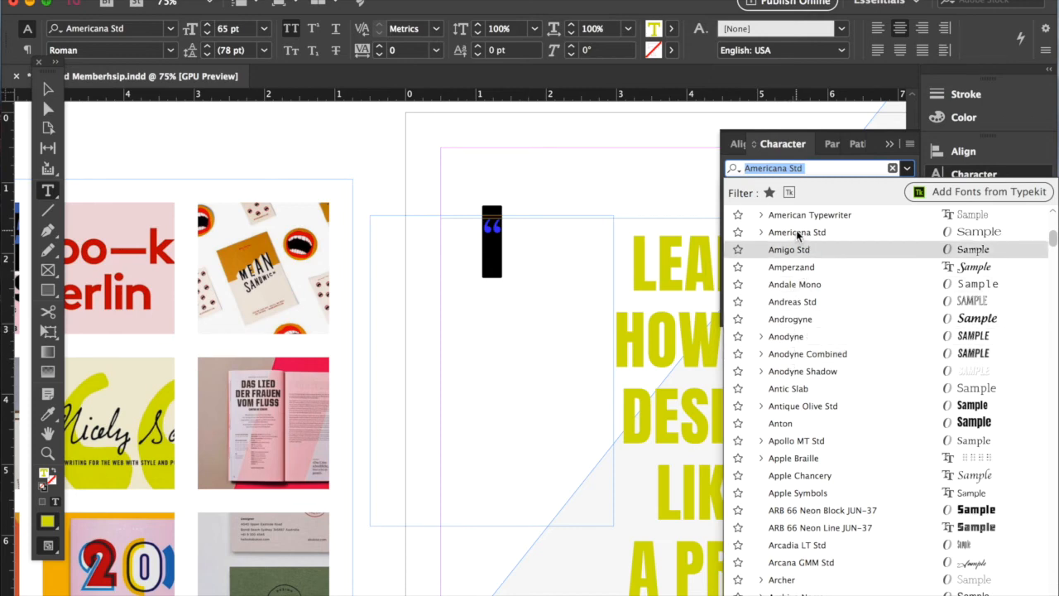
{"action": "scroll", "coordinate": [810, 337], "scroll_direction": "down", "scroll_amount": 6}
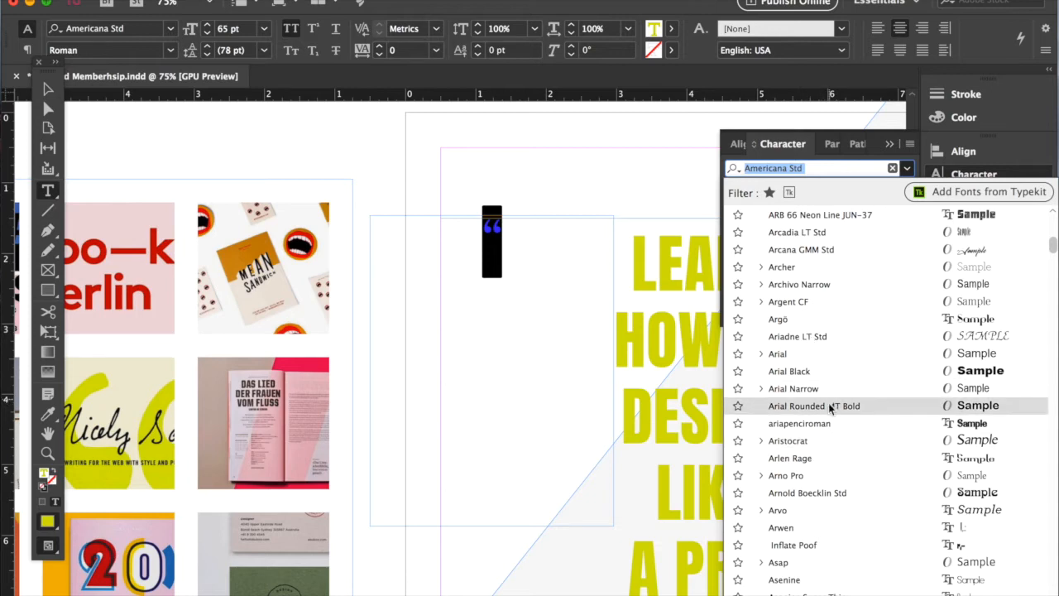
{"action": "left_click", "coordinate": [816, 509]}
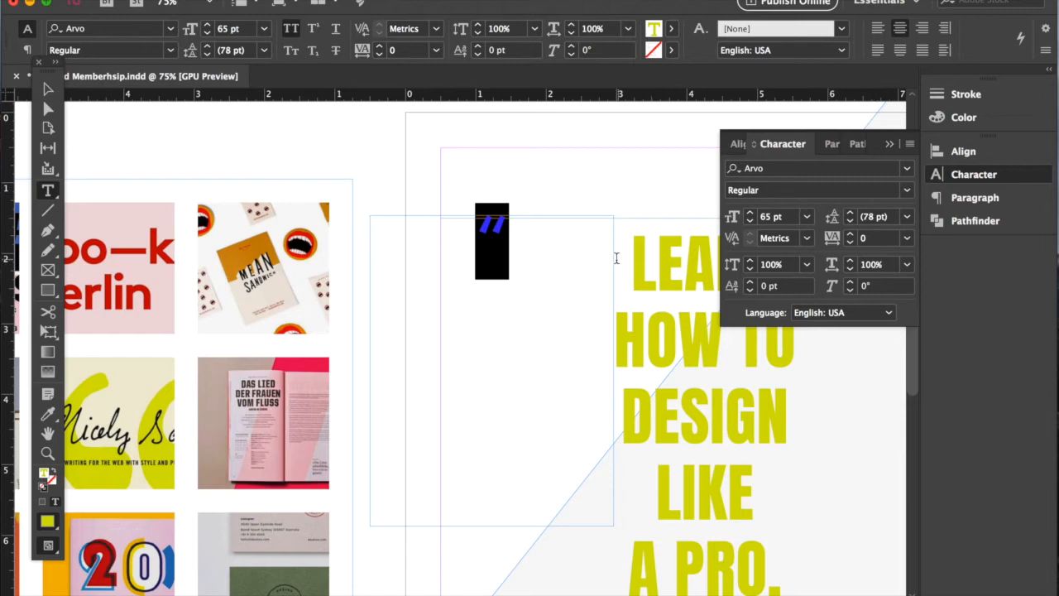
- Set the quotation mark's font to Bitter Regular
{"action": "left_click", "coordinate": [906, 168]}
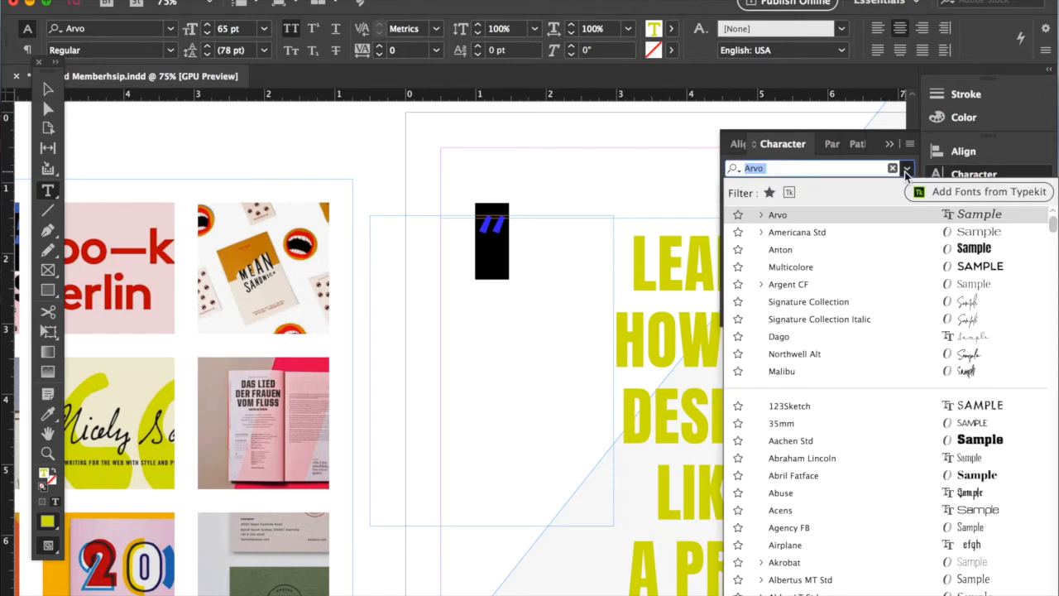
{"action": "scroll", "coordinate": [860, 460], "scroll_direction": "down", "scroll_amount": 10}
{"action": "scroll", "coordinate": [860, 460], "scroll_direction": "down", "scroll_amount": 7}
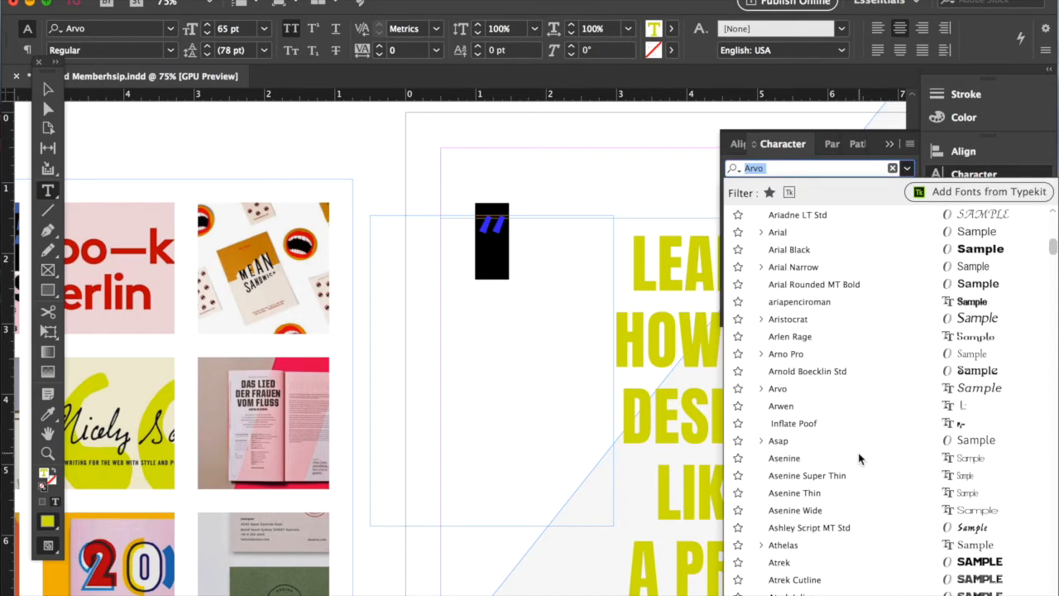
{"action": "scroll", "coordinate": [843, 385], "scroll_direction": "down", "scroll_amount": 15}
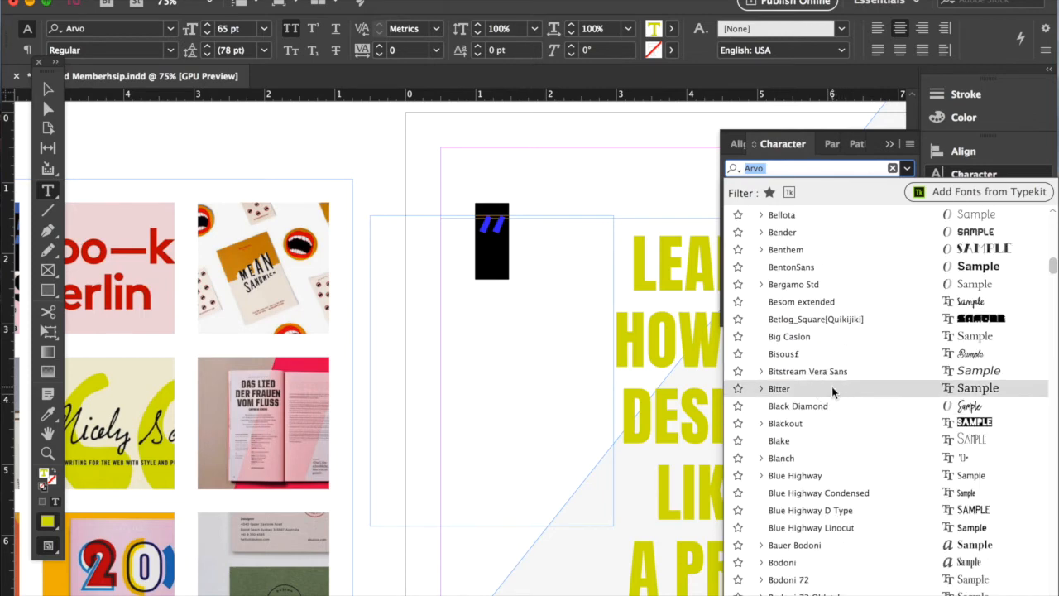
{"action": "left_click", "coordinate": [831, 388]}
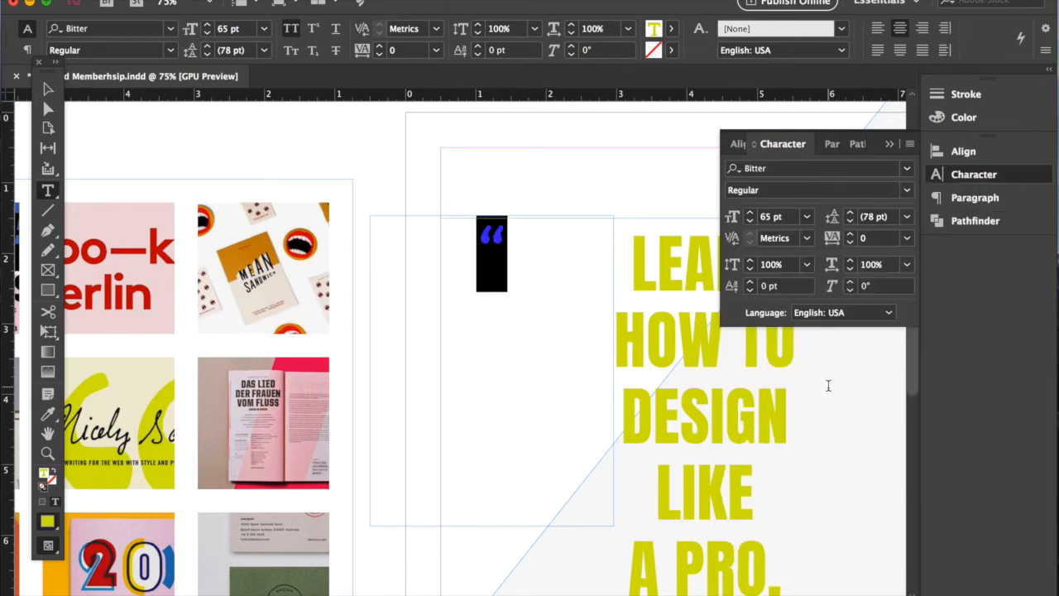
- Set the quotation mark's font size to 180 pt
{"action": "left_click", "coordinate": [514, 239]}
{"action": "left_click_drag", "start_coordinate": [515, 239], "coordinate": [416, 241]}
{"action": "left_click", "coordinate": [773, 216]}
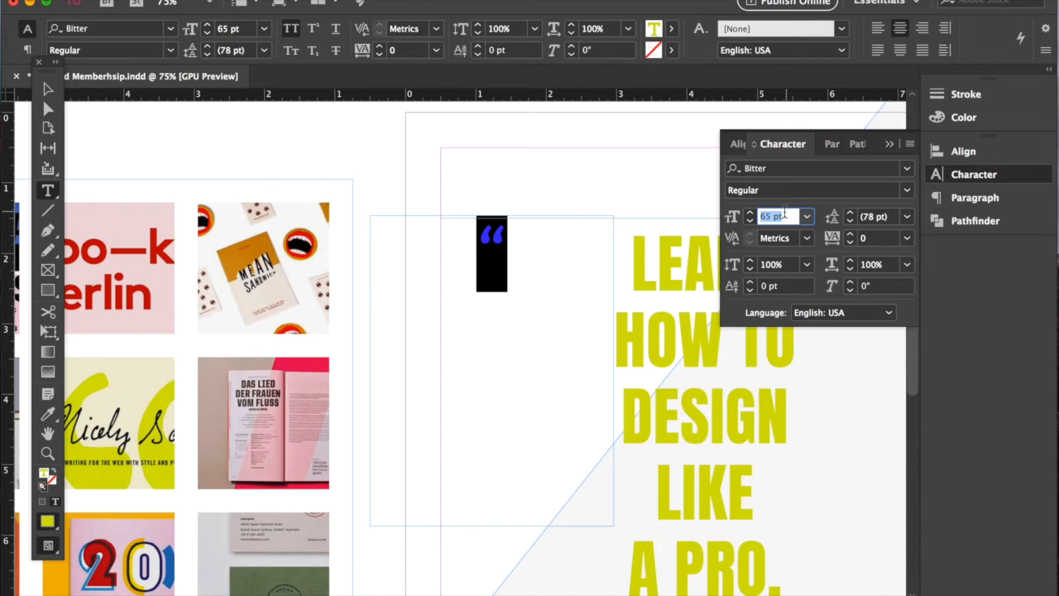
{"action": "type", "text": "180"}
{"action": "key", "text": "Return"}
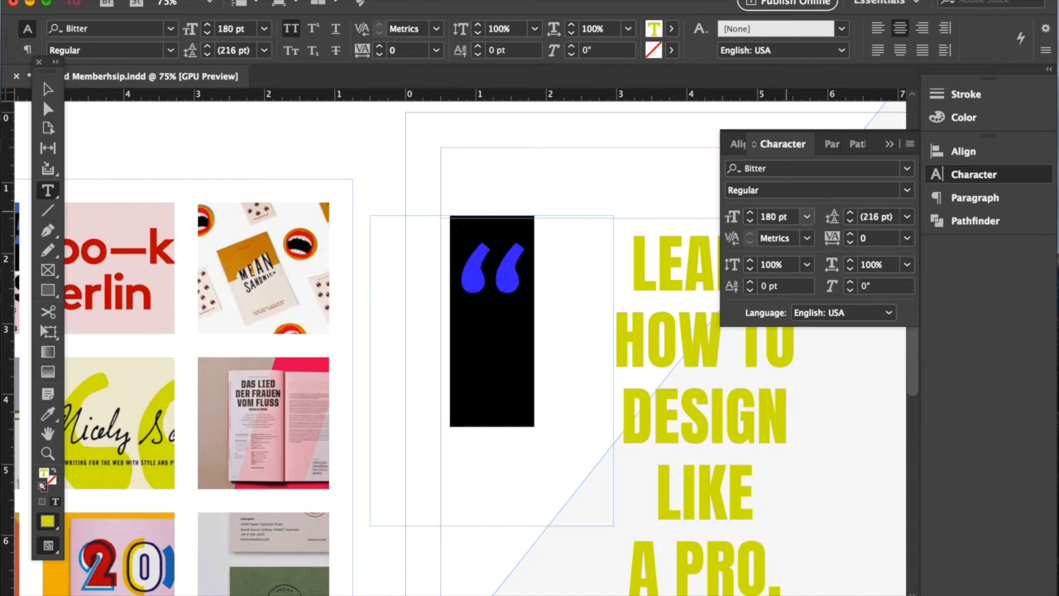
- Move the quotation mark's text frame so the mark sits centered directly above LEARN in the heading
{"action": "left_click", "coordinate": [47, 89]}
{"action": "left_click", "coordinate": [522, 193]}
{"action": "key", "text": "super+minus"}
{"action": "left_click", "coordinate": [490, 287]}
{"action": "left_click_drag", "start_coordinate": [491, 287], "coordinate": [628, 232]}
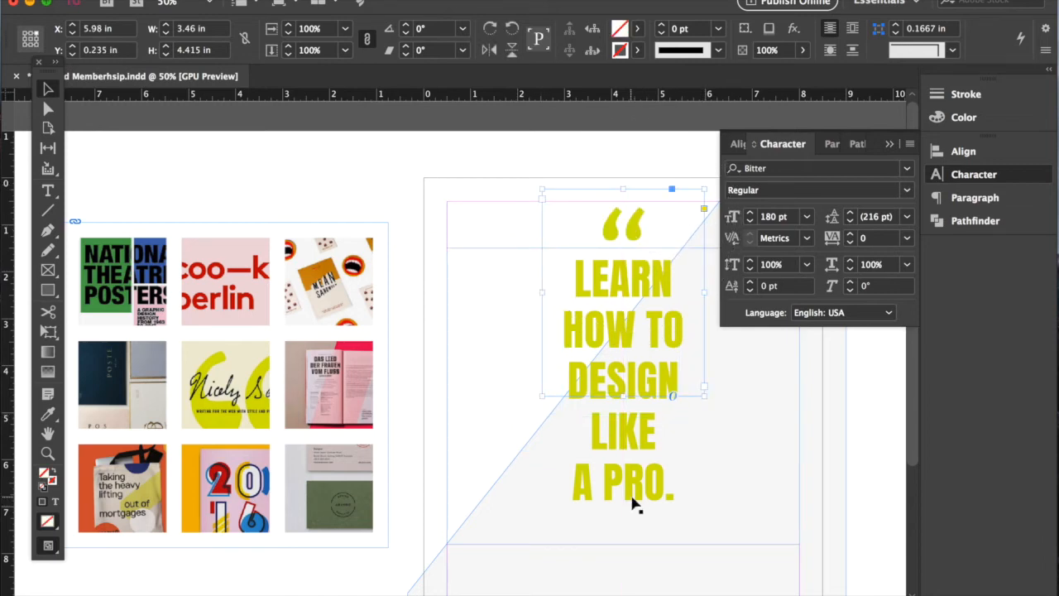
- Move the quotation mark and the heading together down the page to Y 1.7628 in, and preview the page without guides
{"action": "left_click", "coordinate": [630, 497], "text": "shift"}
{"action": "key", "text": "shift+Down"}
{"action": "key", "text": "shift+Down"}
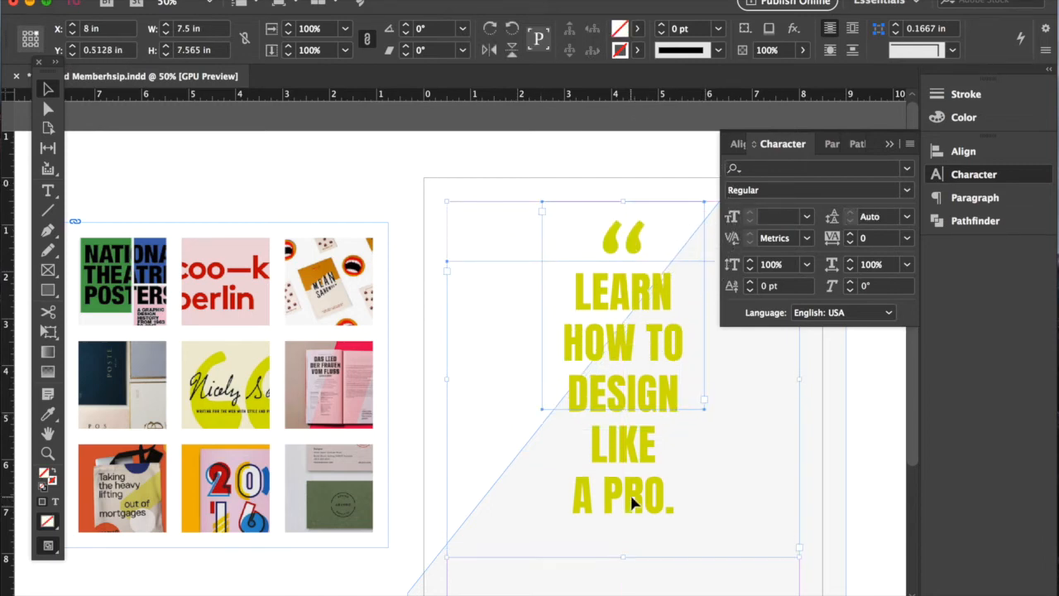
{"action": "key", "text": "shift+Down"}
{"action": "key", "text": "shift+Down"}
{"action": "key", "text": "shift+Down"}
{"action": "key", "text": "shift+Down"}
{"action": "key", "text": "shift+Down"}
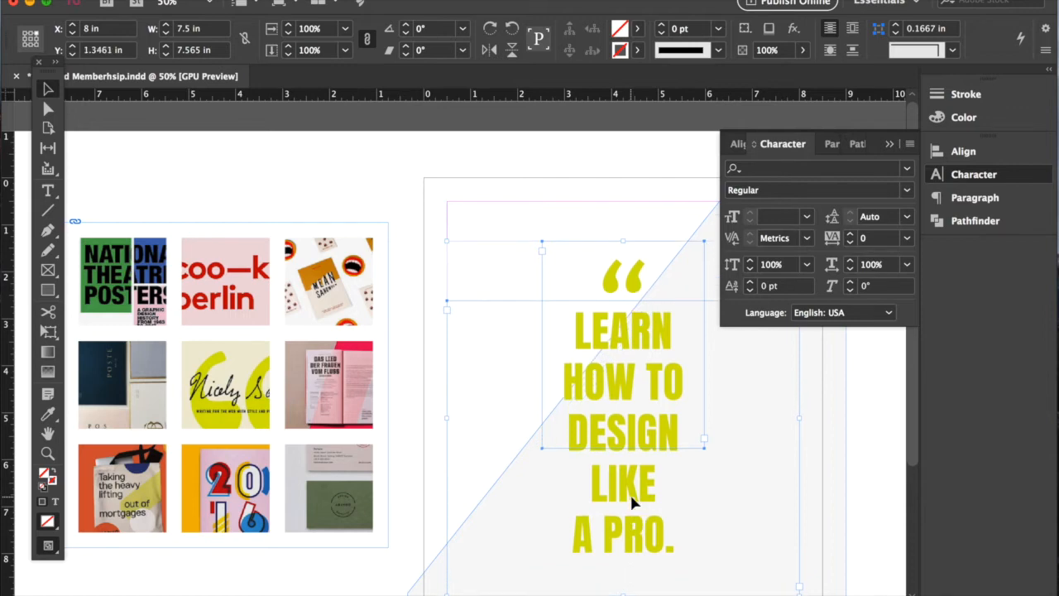
{"action": "key", "text": "super+minus"}
{"action": "key", "text": "shift+Down"}
{"action": "key", "text": "shift+Down"}
{"action": "key", "text": "shift+Down"}
{"action": "key", "text": "w"}
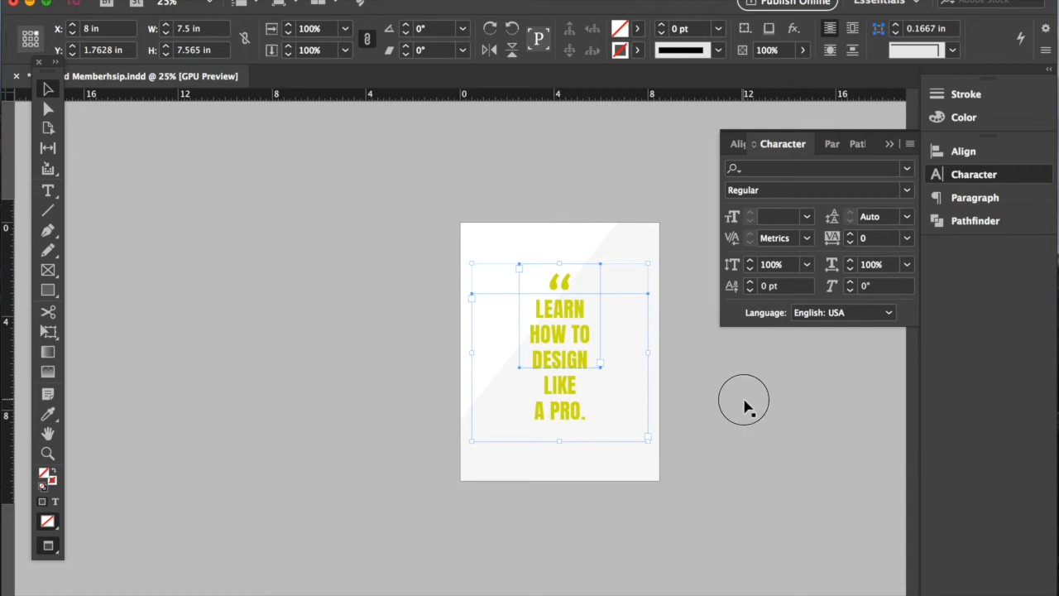
{"action": "left_click", "coordinate": [742, 405]}
- Move the quotation mark slightly up, away from the heading, to Y 1.5822 in
{"action": "left_click", "coordinate": [565, 284]}
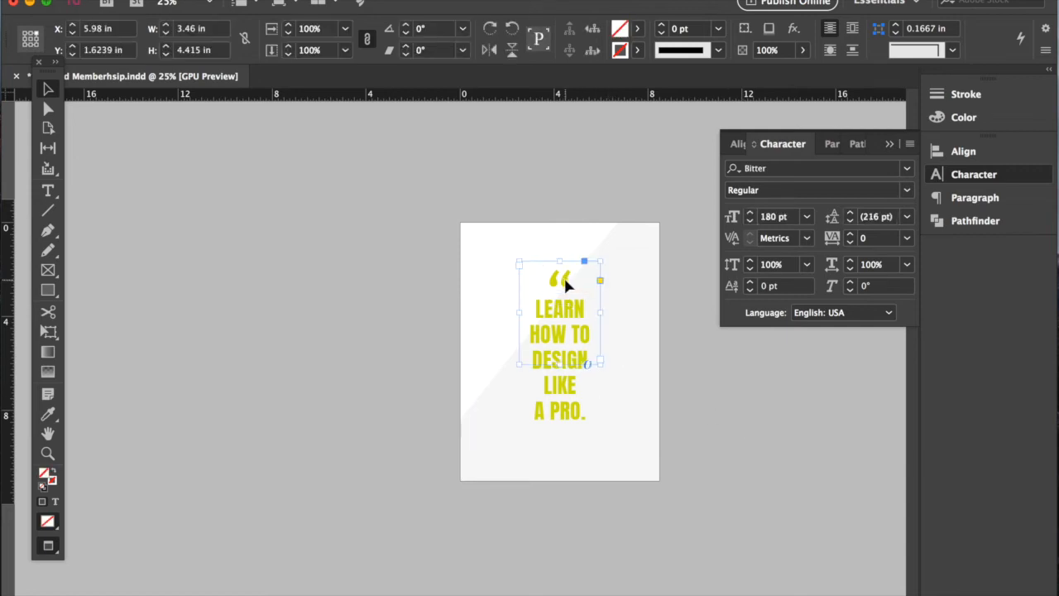
{"action": "left_click_drag", "start_coordinate": [565, 284], "coordinate": [565, 282]}
{"action": "key", "text": "super+equal"}
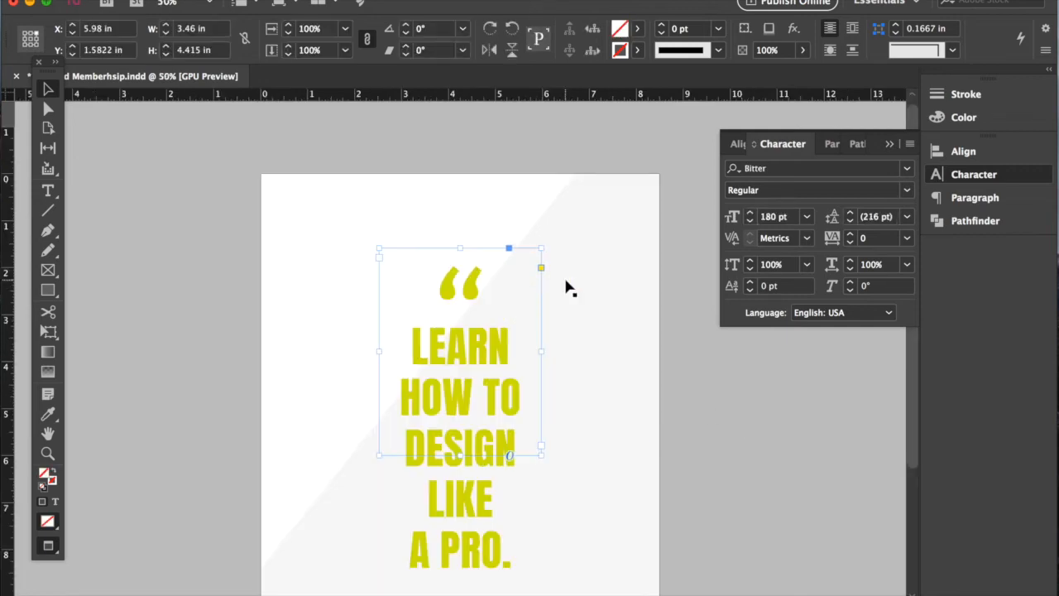
- Delete the period after PRO at the end of the heading, and deselect the text
{"action": "scroll", "coordinate": [743, 371], "scroll_direction": "down", "scroll_amount": 3}
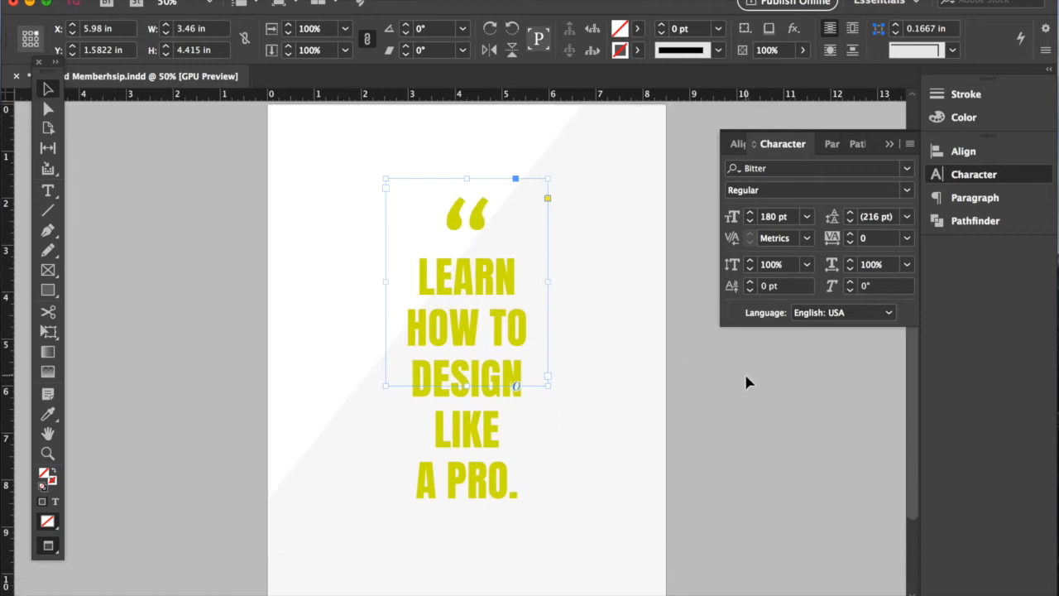
{"action": "double_click", "coordinate": [473, 472]}
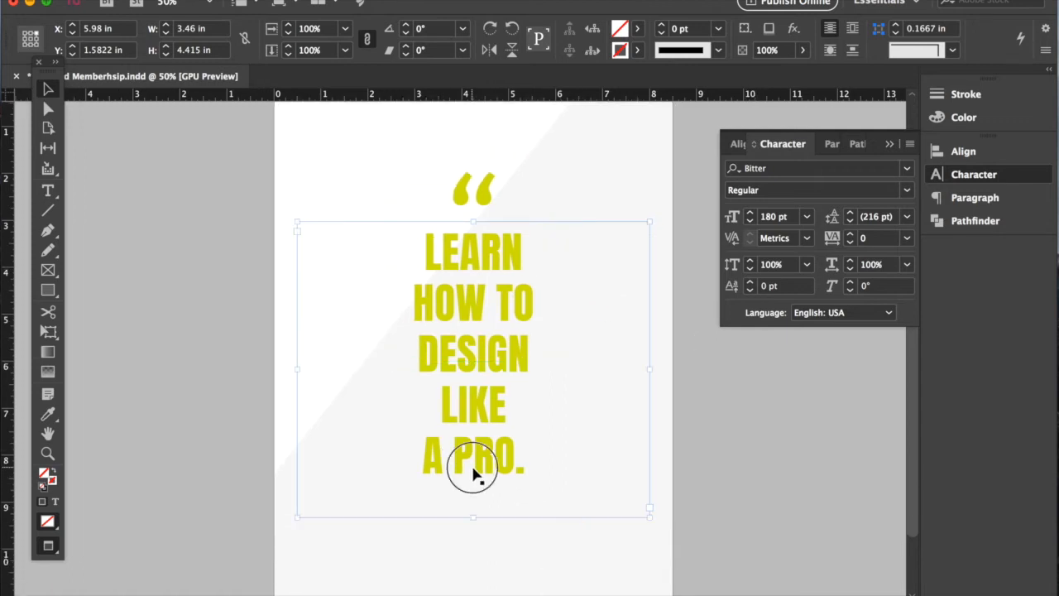
{"action": "left_click_drag", "start_coordinate": [516, 463], "coordinate": [541, 466]}
{"action": "key", "text": "BackSpace"}
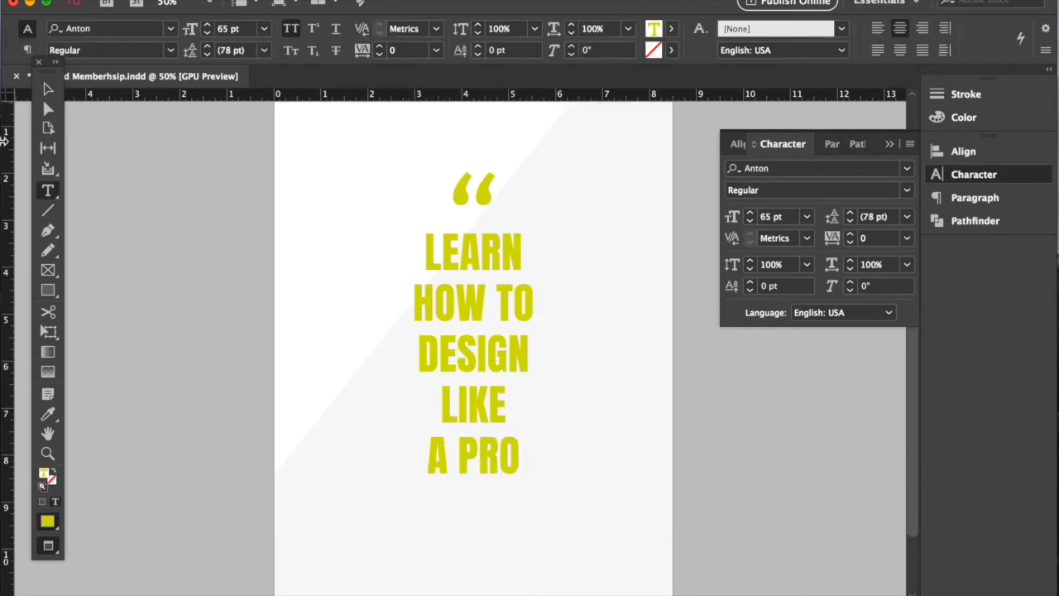
{"action": "left_click", "coordinate": [48, 89]}
{"action": "left_click", "coordinate": [782, 497]}
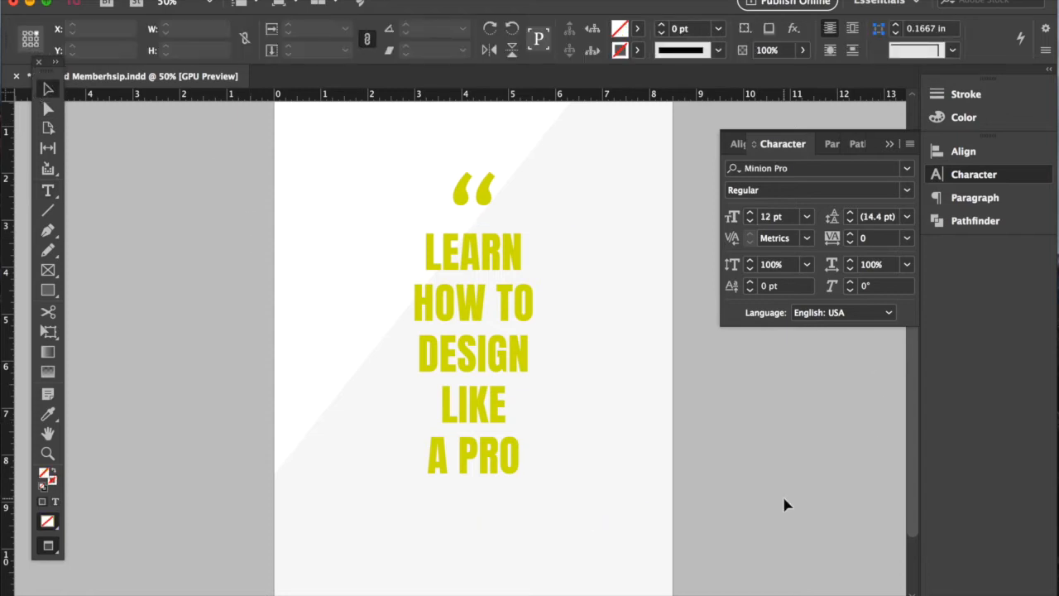
- Nudge the quotation mark and the heading together down to Y 1.7211 in, and check the whole page in preview
{"action": "key", "text": "w"}
{"action": "scroll", "coordinate": [671, 441], "scroll_direction": "up", "scroll_amount": 2}
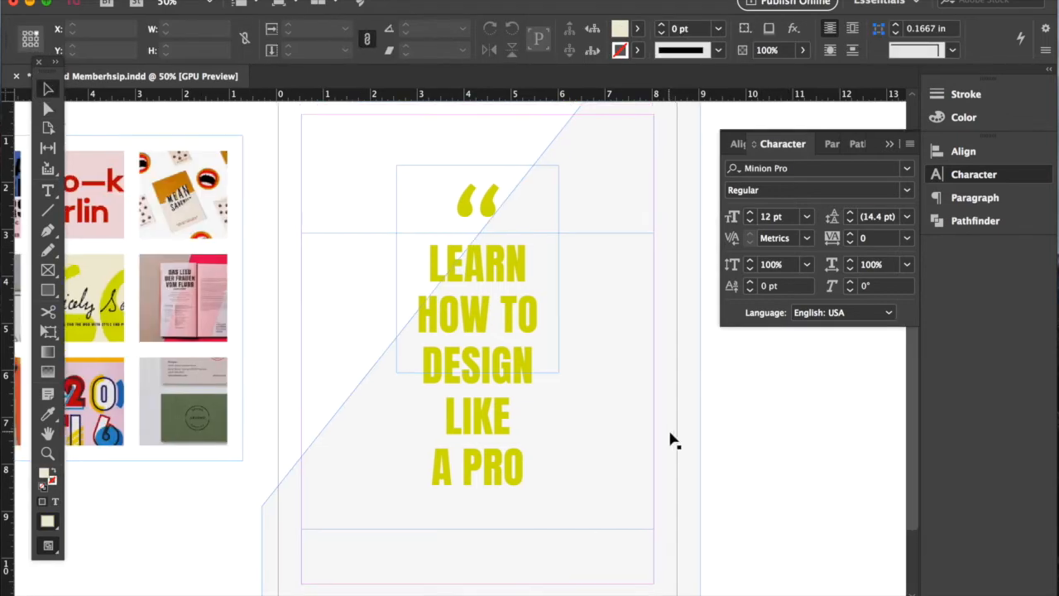
{"action": "left_click", "coordinate": [491, 432]}
{"action": "left_click", "coordinate": [497, 216], "text": "shift"}
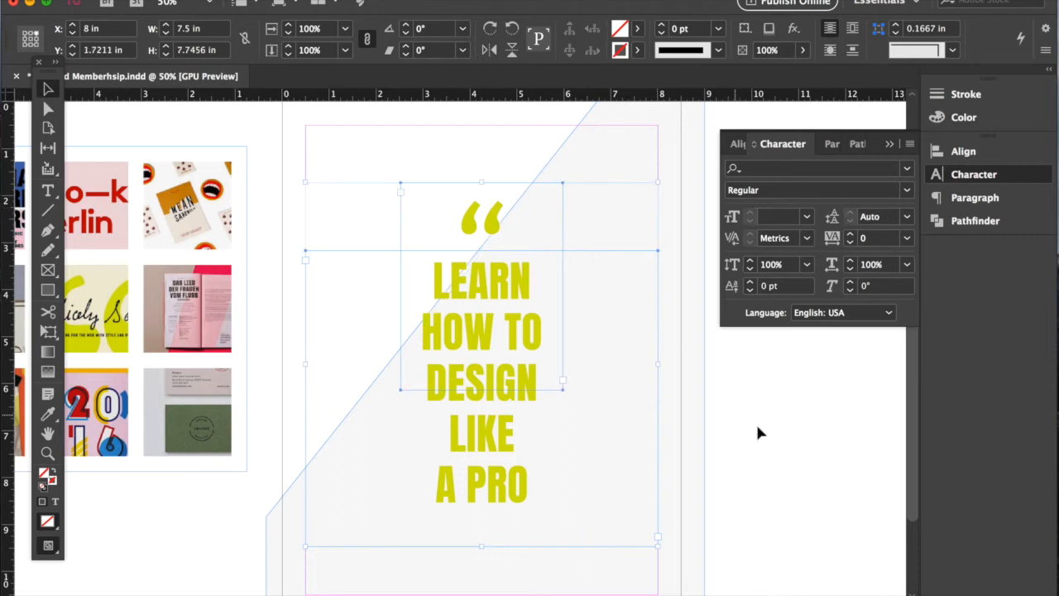
{"action": "left_click", "coordinate": [799, 447]}
{"action": "key", "text": "w"}
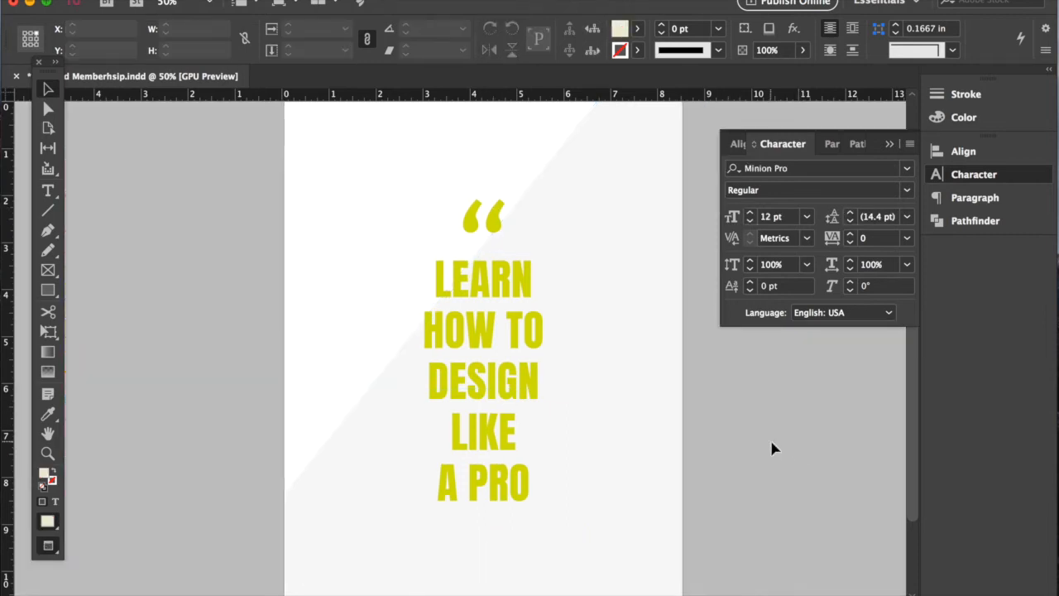
{"action": "key", "text": "super+minus"}
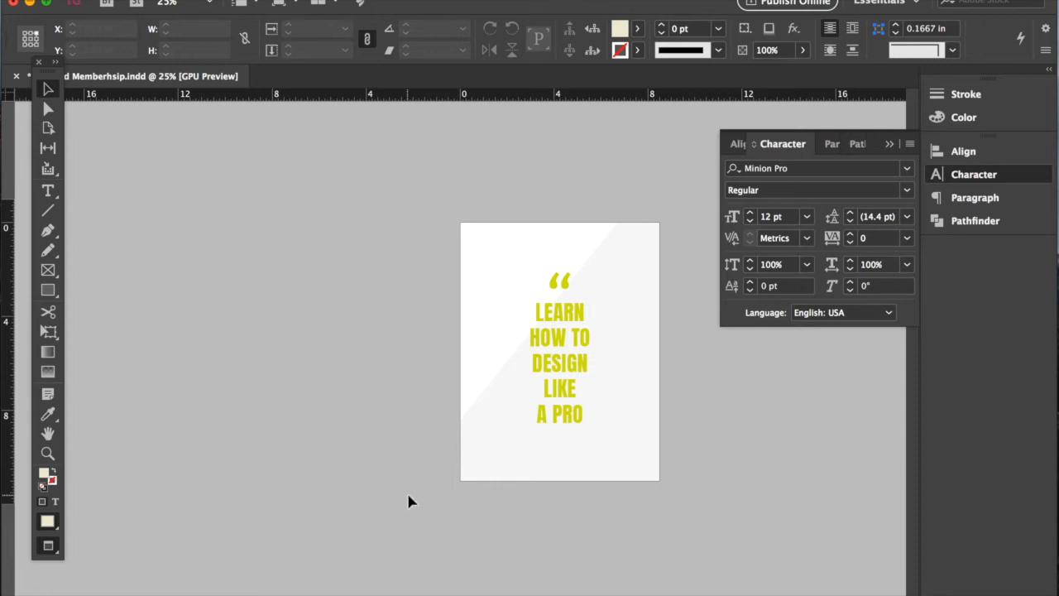
{"action": "key", "text": "super+equal"}
{"action": "key", "text": "w"}
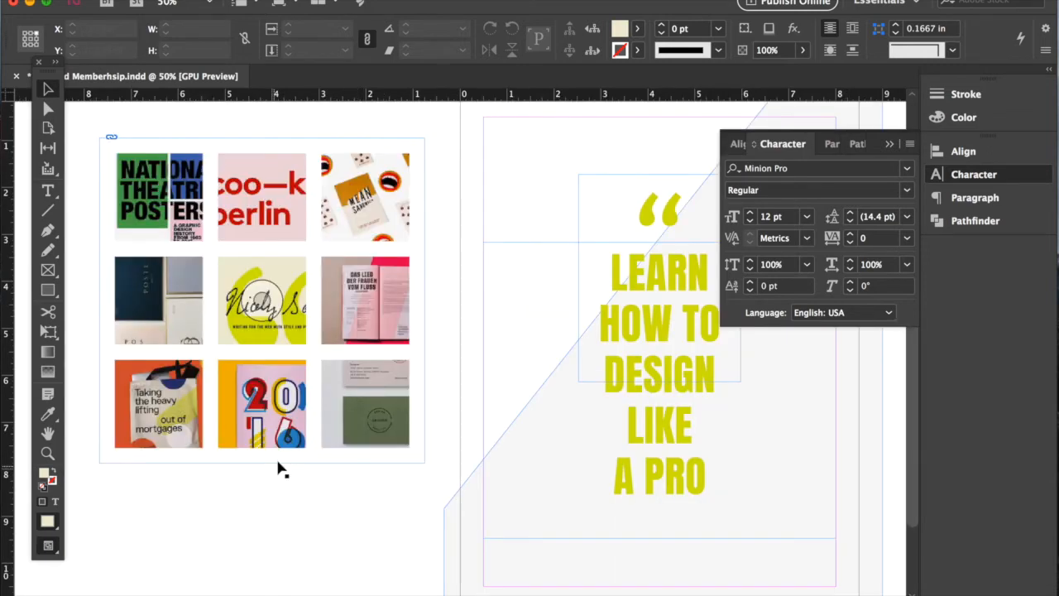
- Move the quotation mark and the heading together up the page to Y 0.7489 in, and deselect them
{"action": "scroll", "coordinate": [284, 466], "scroll_direction": "down", "scroll_amount": 2}
{"action": "scroll", "coordinate": [283, 466], "scroll_direction": "right", "scroll_amount": 3}
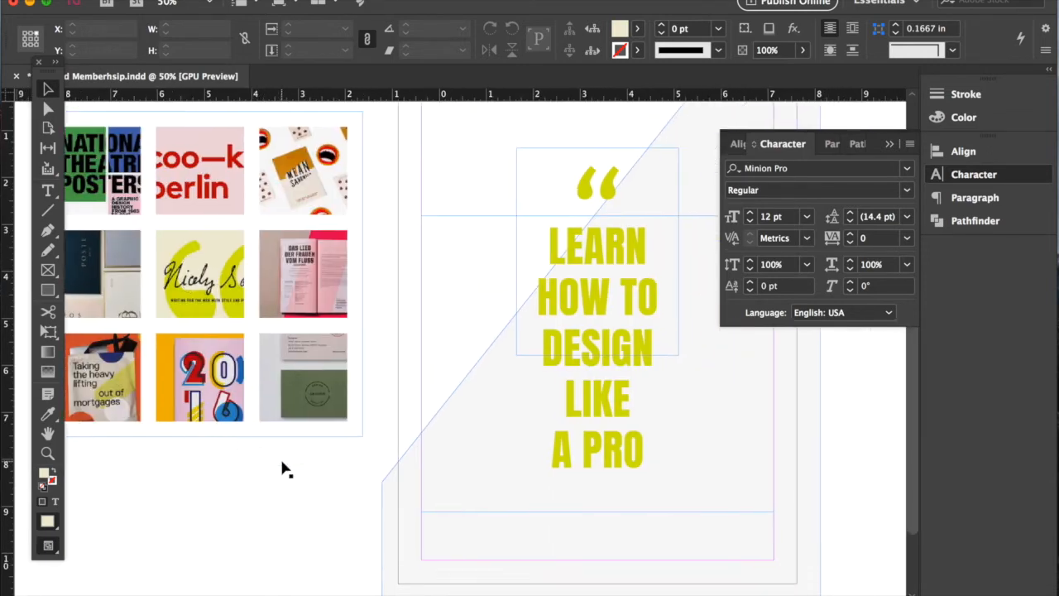
{"action": "left_click", "coordinate": [615, 204]}
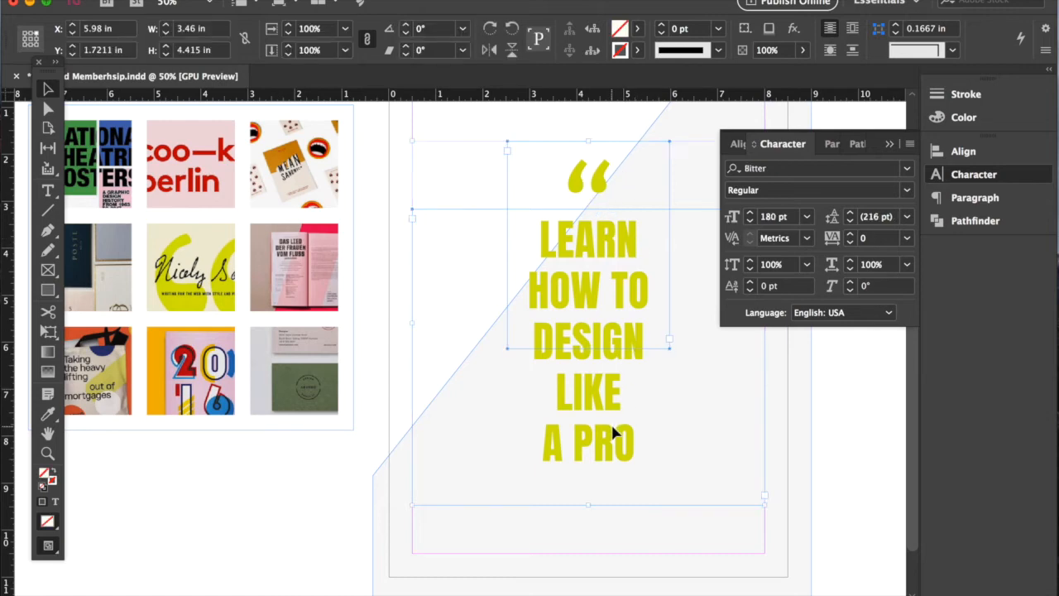
{"action": "left_click", "coordinate": [612, 425], "text": "shift"}
{"action": "key", "text": "shift+Up"}
{"action": "key", "text": "shift+Up"}
{"action": "key", "text": "shift+Up"}
{"action": "key", "text": "shift+Up"}
{"action": "key", "text": "shift+Up"}
{"action": "key", "text": "shift+Up"}
{"action": "key", "text": "shift+Up"}
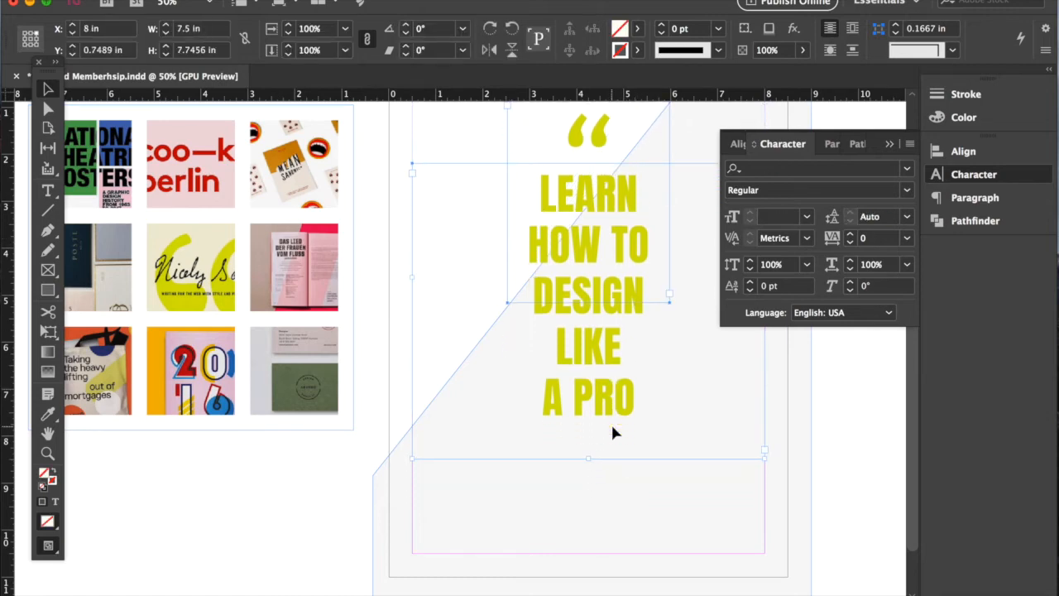
{"action": "left_click", "coordinate": [296, 489]}
- Add a text frame about 8.72 × 1.875 in below the heading reading "Using InDesign, Illustrator, Photoshop and Canva"
{"action": "left_click", "coordinate": [47, 191]}
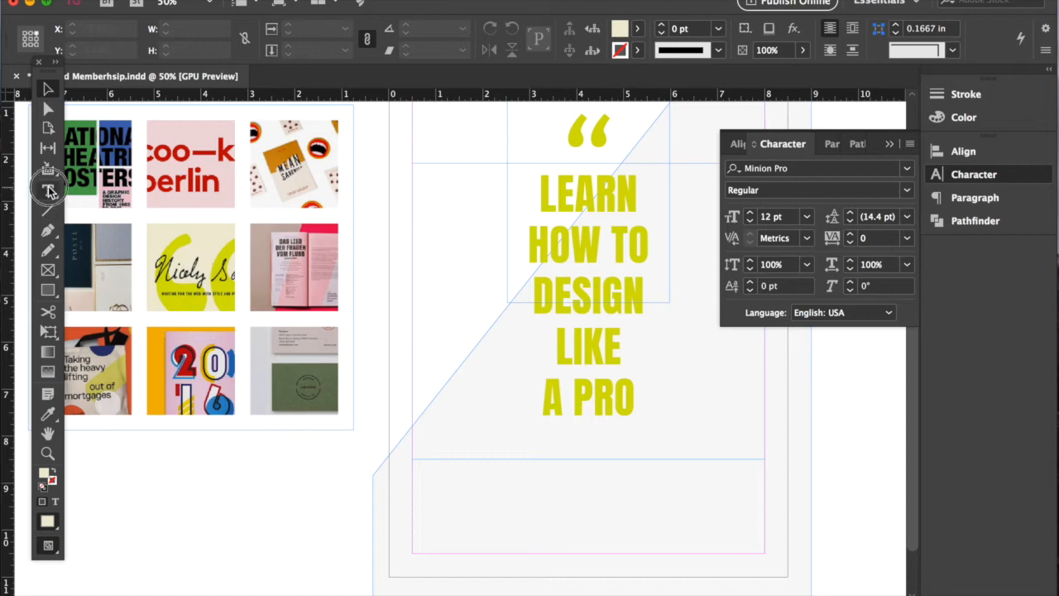
{"action": "left_click_drag", "start_coordinate": [294, 467], "coordinate": [703, 553]}
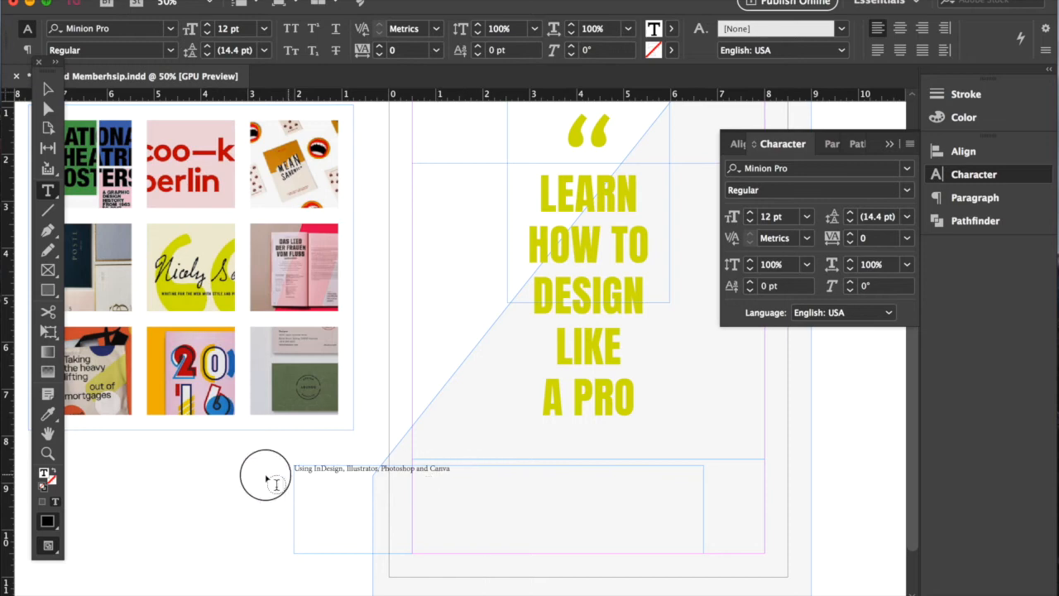
{"action": "left_click_drag", "start_coordinate": [273, 472], "coordinate": [452, 469]}
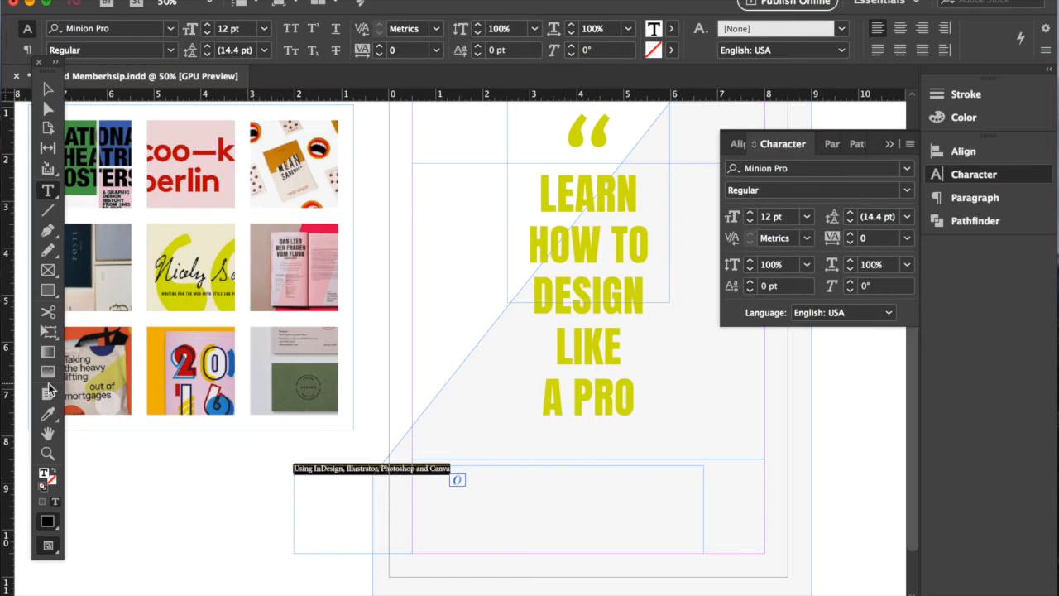
{"action": "key", "text": "Escape"}
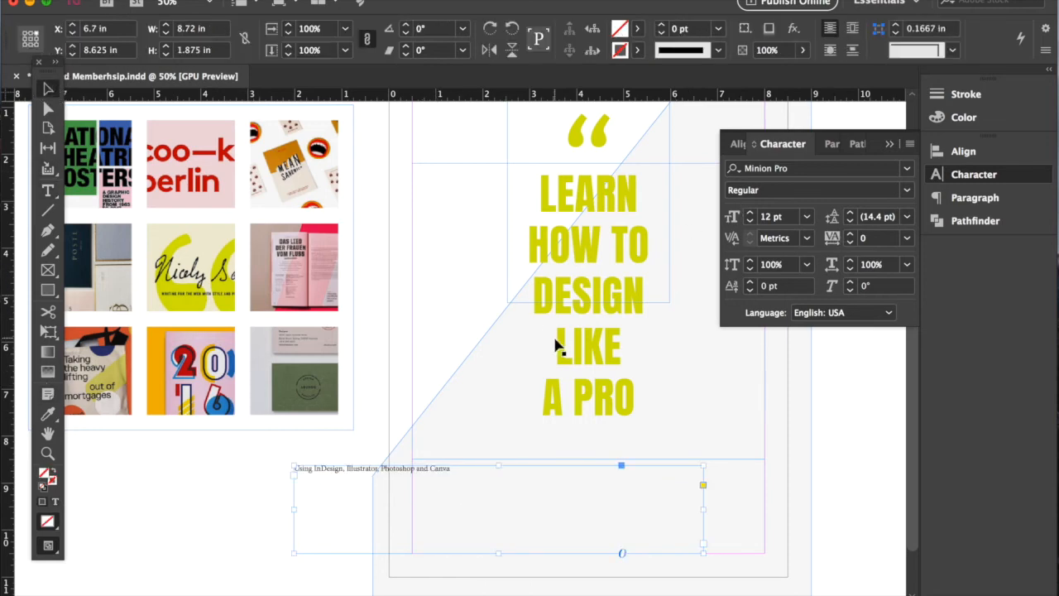
{"action": "left_click", "coordinate": [567, 350]}
{"action": "scroll", "coordinate": [592, 408], "scroll_direction": "up", "scroll_amount": 1}
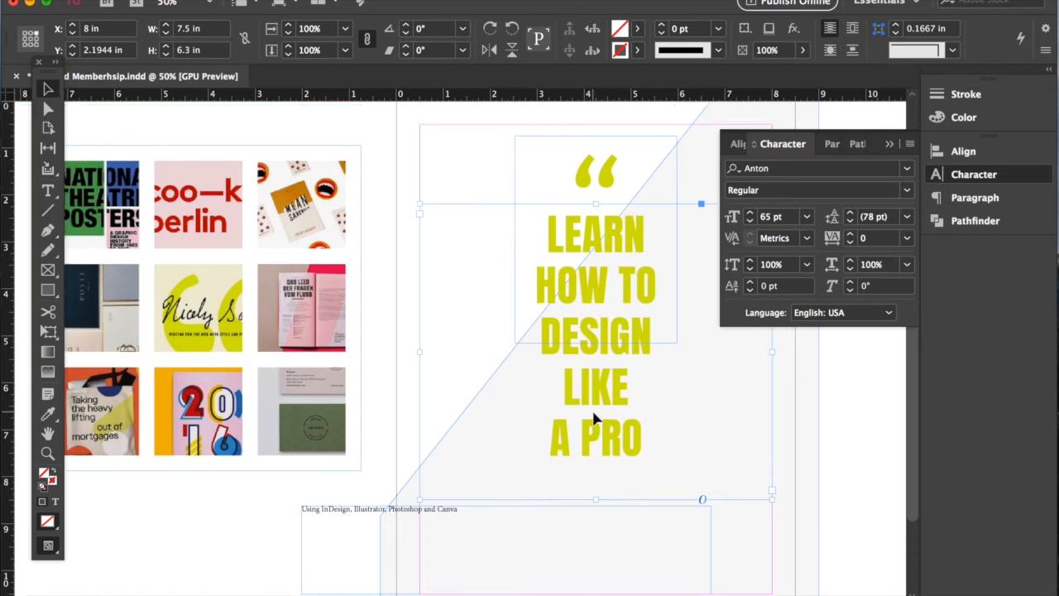
{"action": "double_click", "coordinate": [603, 405]}
{"action": "key", "text": "Escape"}
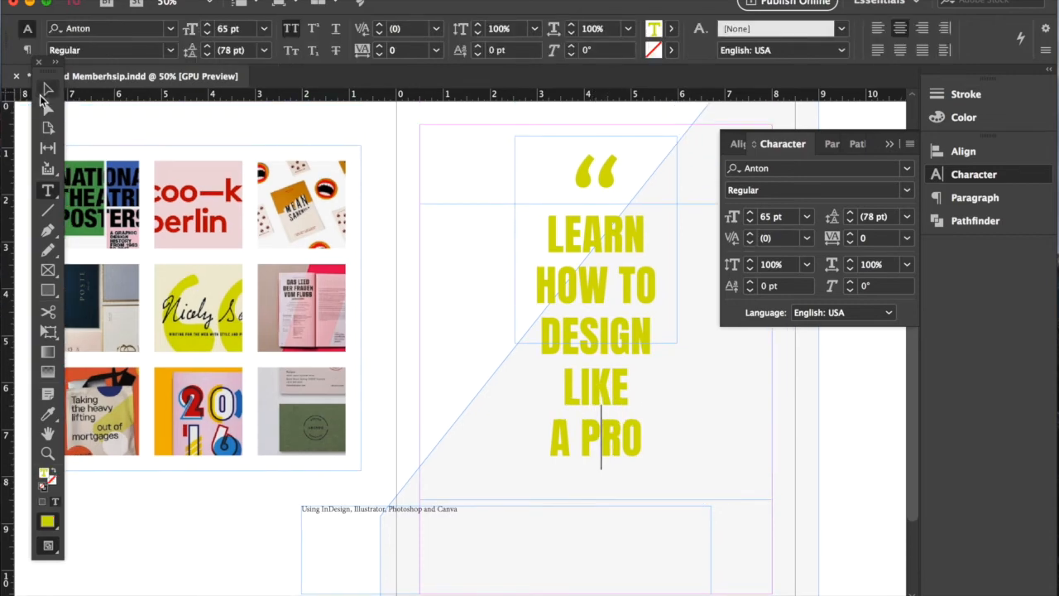
- Copy the heading's Anton 65 pt formatting onto the subtitle with the Eyedropper, and color it black sampled from the green moodboard poster's lettering
{"action": "left_click", "coordinate": [356, 518]}
{"action": "double_click", "coordinate": [356, 518]}
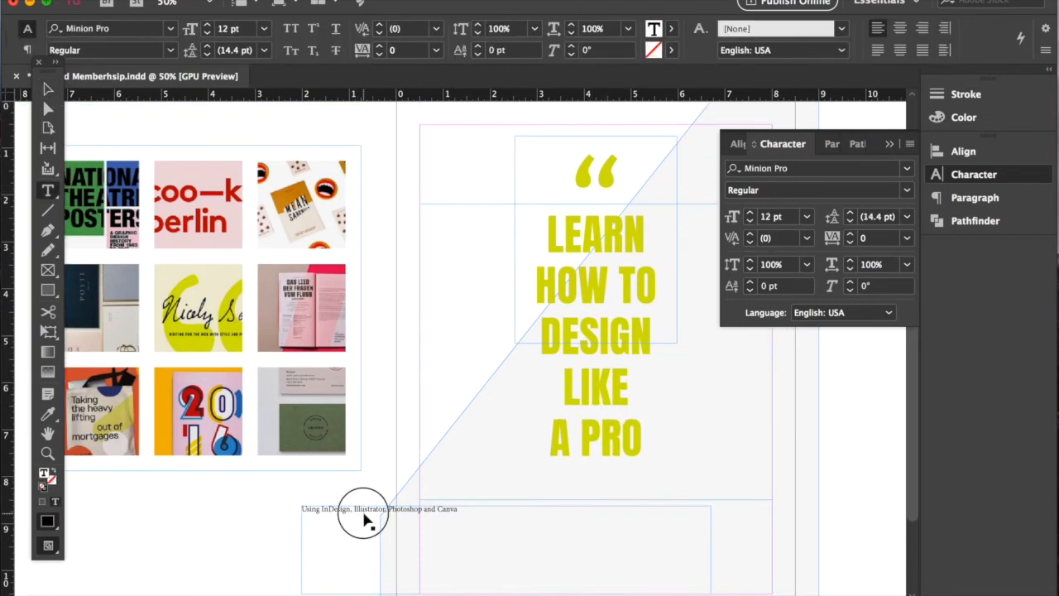
{"action": "triple_click", "coordinate": [361, 510]}
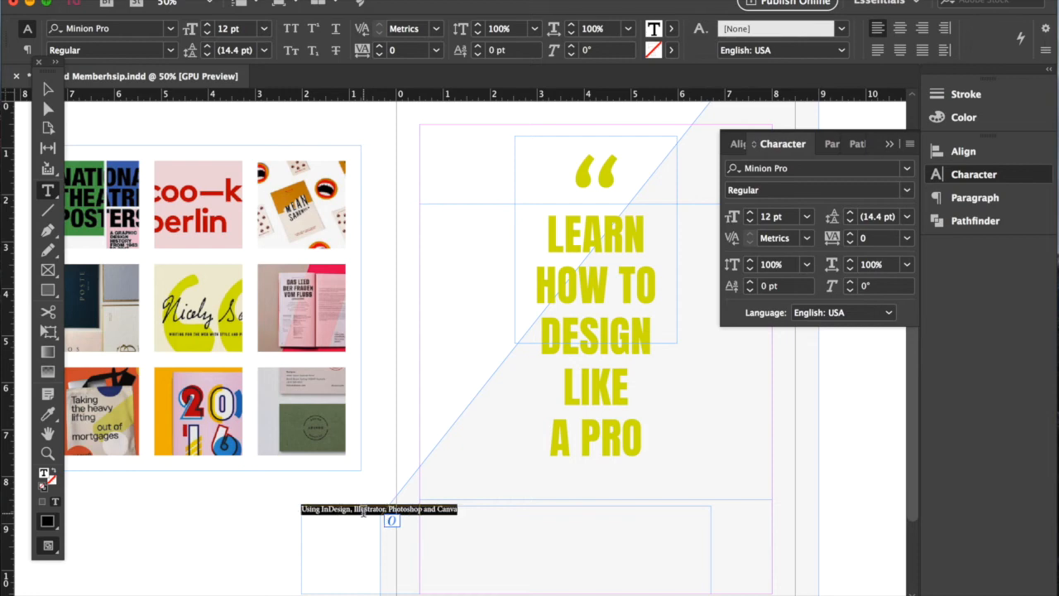
{"action": "left_click", "coordinate": [46, 415]}
{"action": "left_click", "coordinate": [611, 385]}
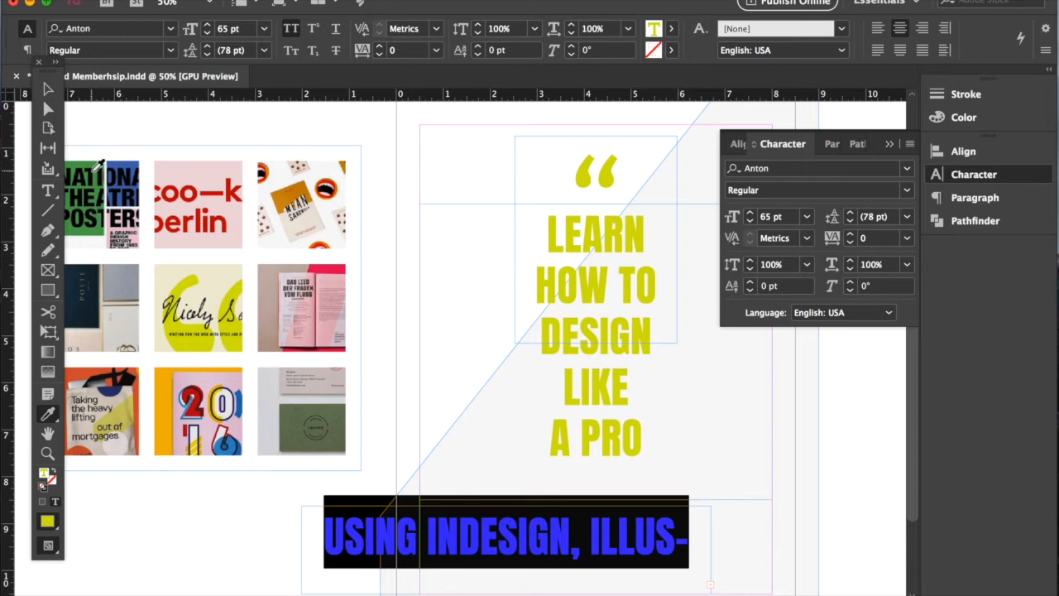
{"action": "left_click", "coordinate": [95, 166]}
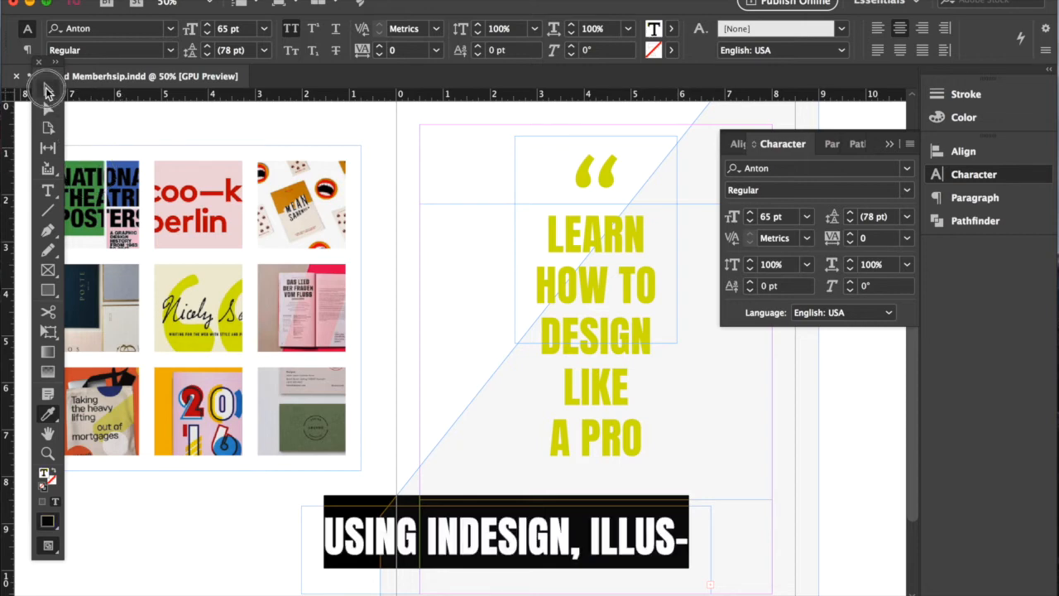
{"action": "left_click", "coordinate": [48, 89]}
- Reduce the subtitle's font size to 32 pt
{"action": "scroll", "coordinate": [488, 497], "scroll_direction": "down", "scroll_amount": 3}
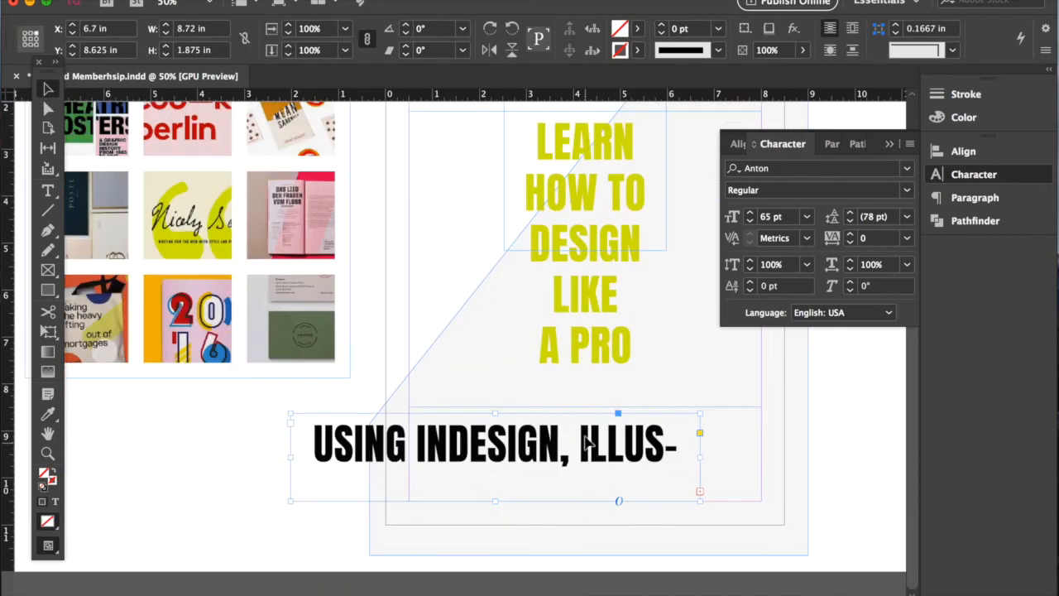
{"action": "left_click", "coordinate": [748, 220]}
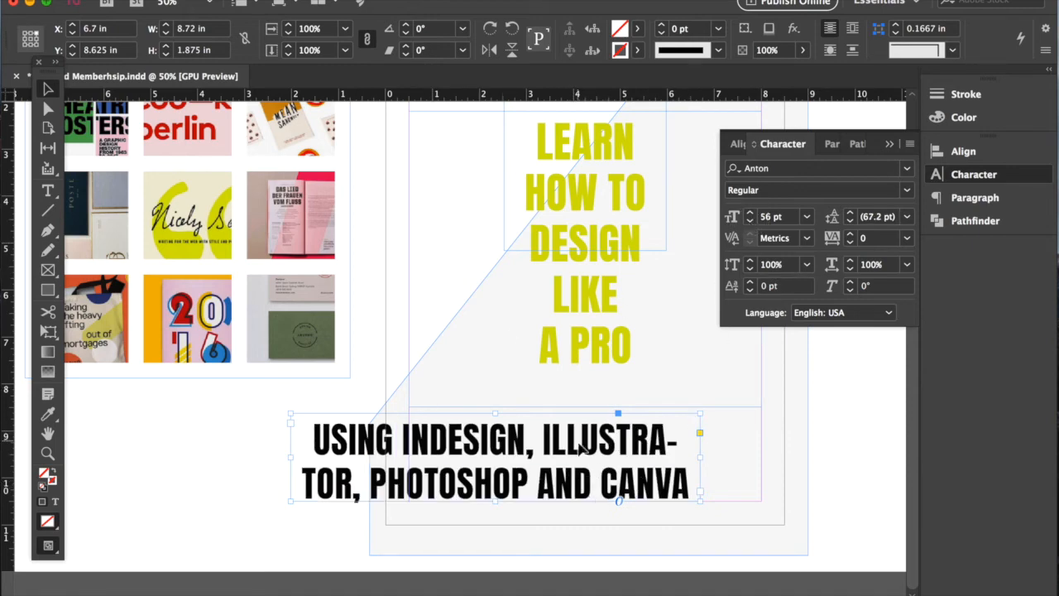
{"action": "left_click", "coordinate": [749, 221]}
{"action": "left_click", "coordinate": [749, 221]}
{"action": "left_click", "coordinate": [748, 220]}
{"action": "left_click", "coordinate": [748, 221]}
{"action": "left_click", "coordinate": [748, 221]}
{"action": "left_click", "coordinate": [748, 221]}
{"action": "left_click", "coordinate": [748, 221]}
{"action": "left_click", "coordinate": [749, 220]}
{"action": "left_click", "coordinate": [749, 221]}
{"action": "left_click", "coordinate": [749, 221]}
{"action": "left_click", "coordinate": [748, 221]}
{"action": "left_click", "coordinate": [749, 221]}
{"action": "left_click", "coordinate": [749, 221]}
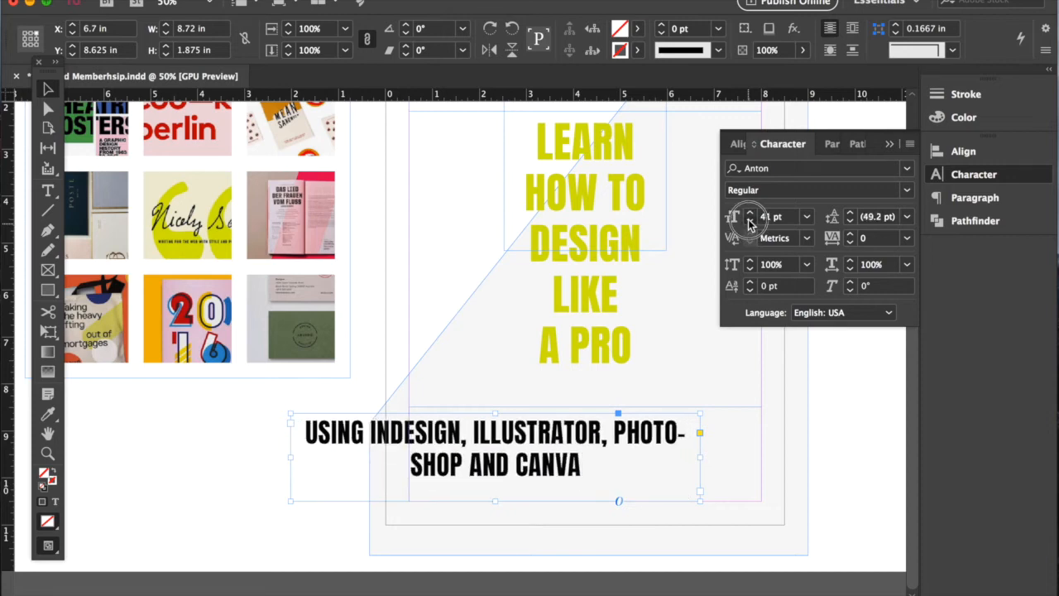
{"action": "left_click", "coordinate": [749, 221]}
{"action": "left_click", "coordinate": [749, 221]}
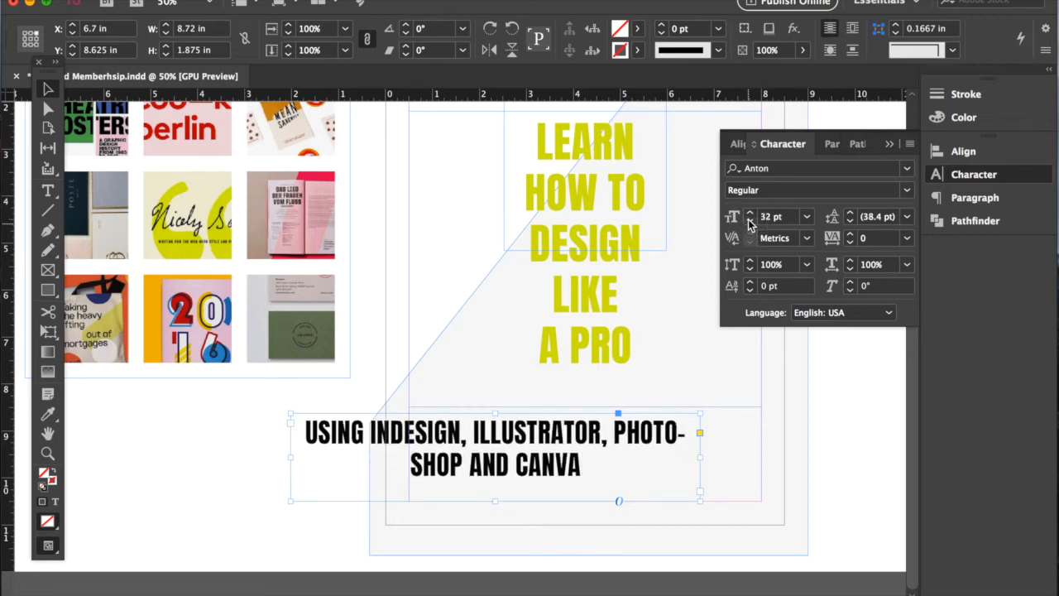
- Break the subtitle into four lines: USING INDESIGN, / ILLUSTRATOR, / PHOTOSHOP / AND CANVA
{"action": "double_click", "coordinate": [419, 444]}
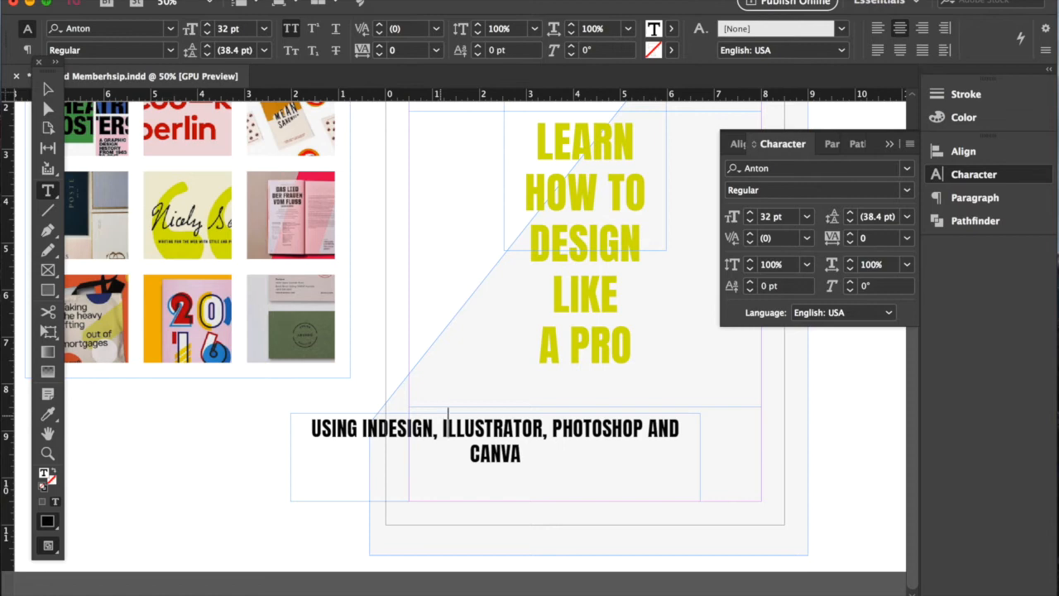
{"action": "key", "text": "Return"}
{"action": "left_click", "coordinate": [458, 454]}
{"action": "key", "text": "Return"}
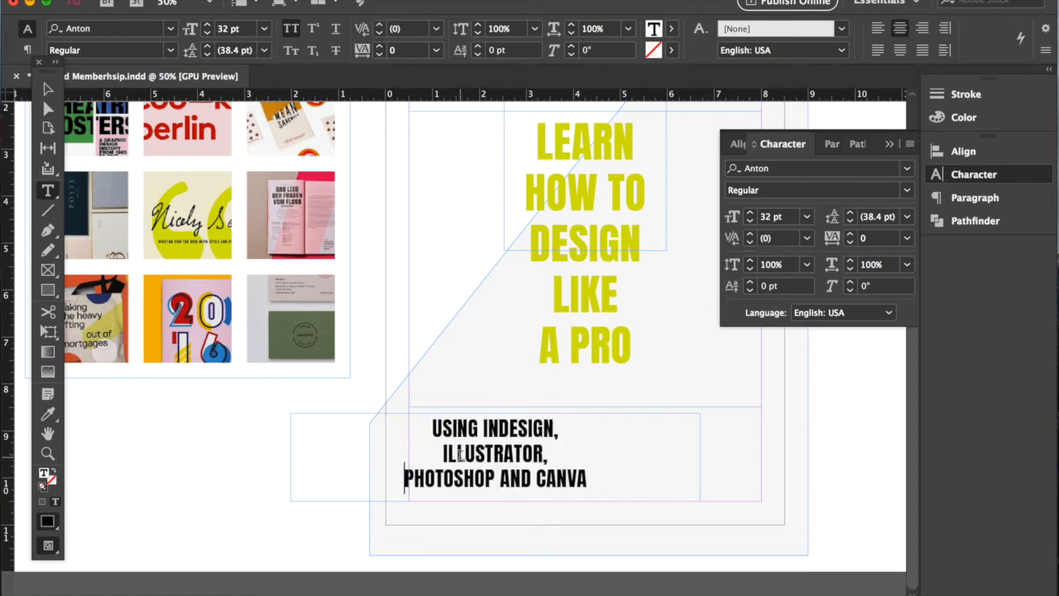
{"action": "left_click", "coordinate": [501, 477]}
{"action": "key", "text": "Return"}
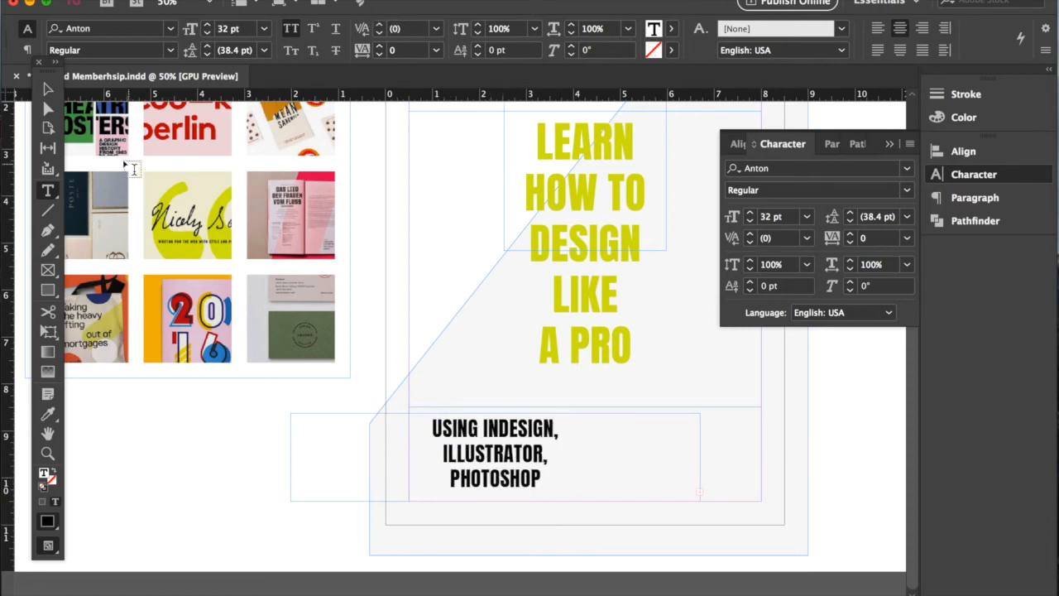
- Extend the subtitle's text frame downward to a height of 2.755 in so all its lines fit
{"action": "left_click", "coordinate": [47, 88]}
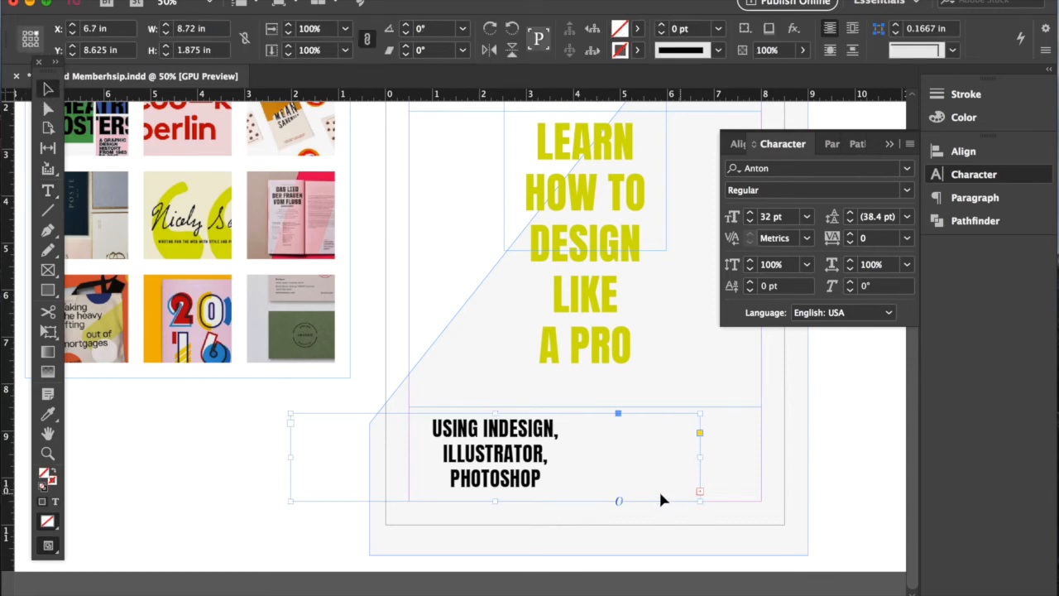
{"action": "scroll", "coordinate": [579, 496], "scroll_direction": "left", "scroll_amount": 1}
{"action": "left_click_drag", "start_coordinate": [504, 501], "coordinate": [501, 543]}
{"action": "key", "text": "super+minus"}
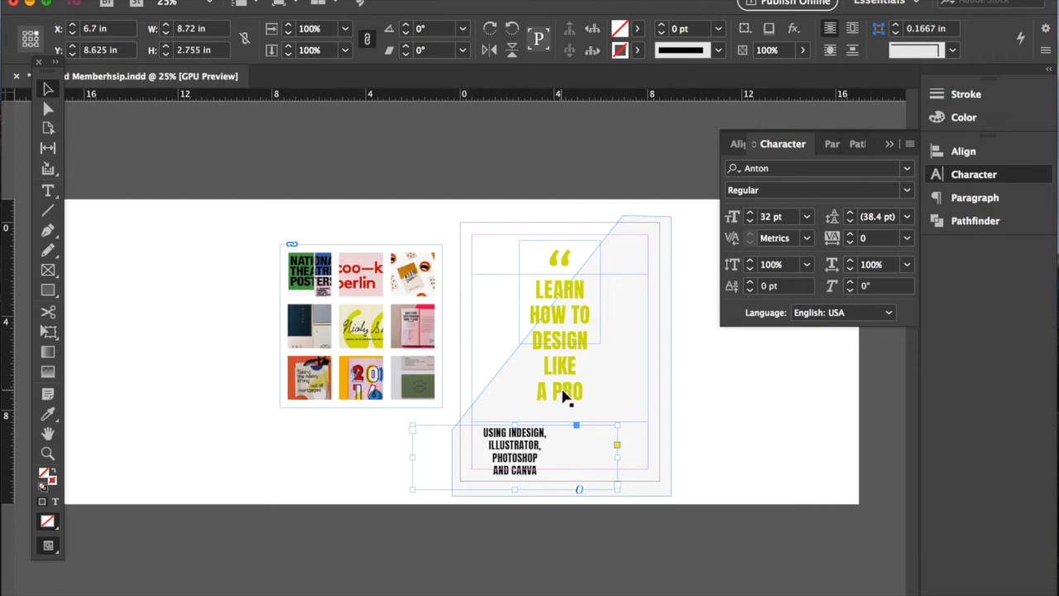
- Move the quotation mark and the heading together up to Y 0.4711 in, and preview the page without guides
{"action": "key", "text": "super+equal"}
{"action": "scroll", "coordinate": [461, 394], "scroll_direction": "up", "scroll_amount": 3}
{"action": "scroll", "coordinate": [497, 300], "scroll_direction": "down", "scroll_amount": 3}
{"action": "scroll", "coordinate": [551, 153], "scroll_direction": "up", "scroll_amount": 3}
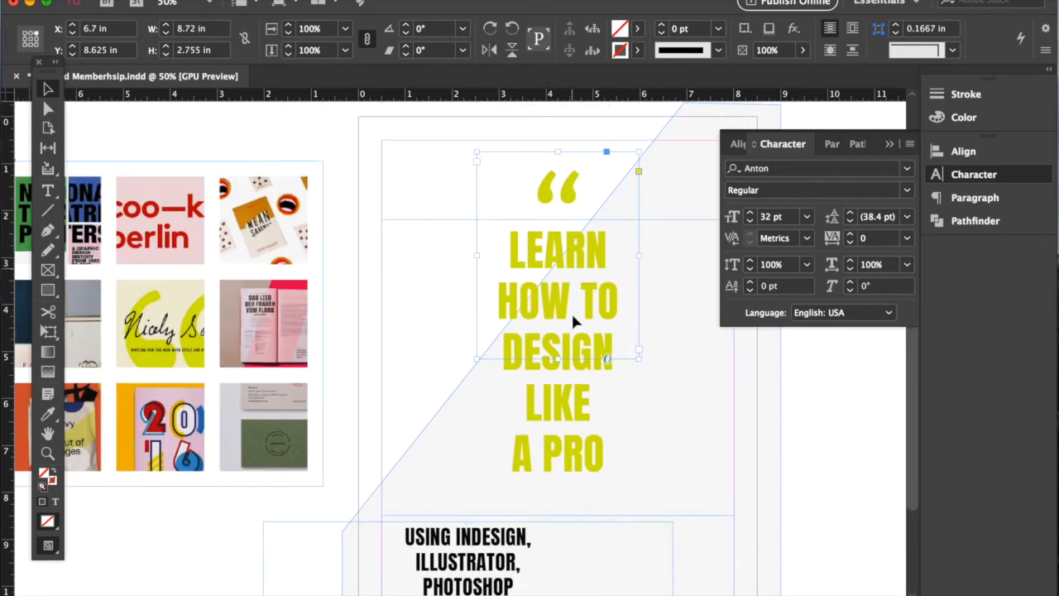
{"action": "left_click", "coordinate": [578, 435], "text": "shift"}
{"action": "key", "text": "shift+Up"}
{"action": "key", "text": "shift+Up"}
{"action": "key", "text": "w"}
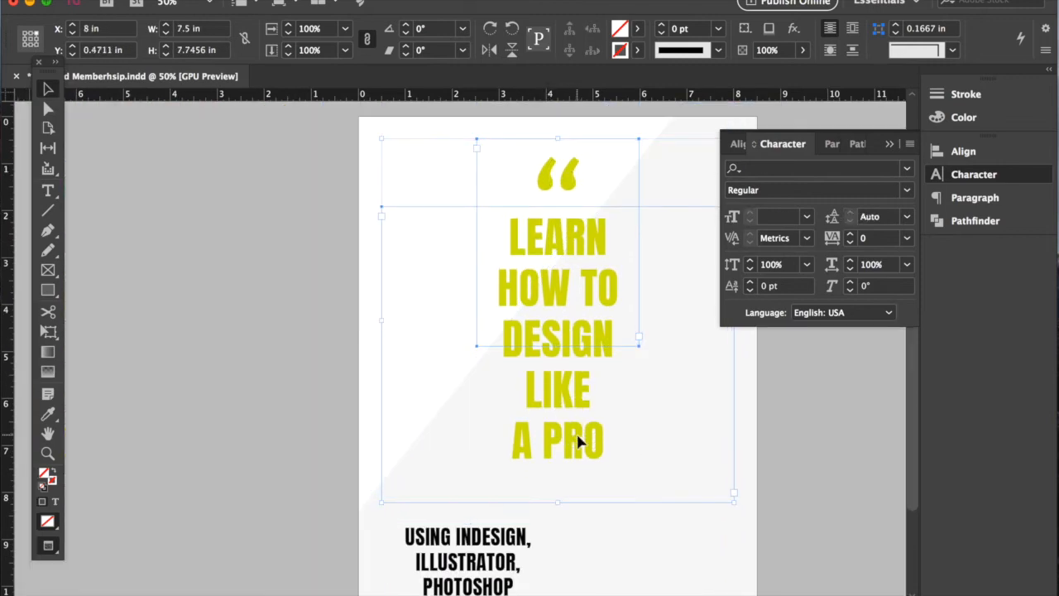
{"action": "left_click", "coordinate": [837, 467]}
- Center the subtitle under the heading at X 8.61 in, Y 7.5983 in, and put USING on its own line
{"action": "scroll", "coordinate": [532, 467], "scroll_direction": "down", "scroll_amount": 3}
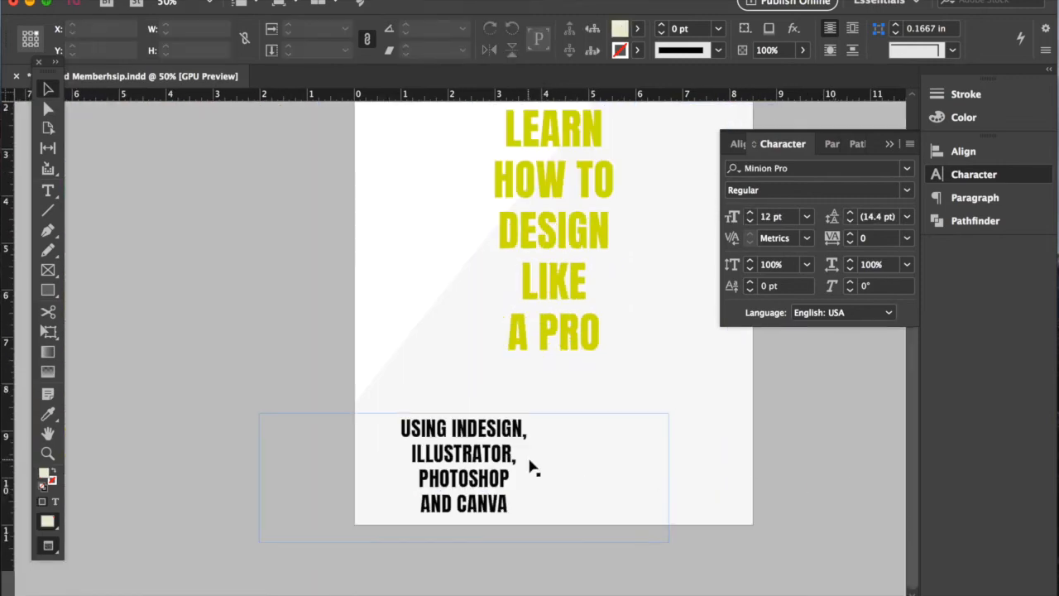
{"action": "left_click_drag", "start_coordinate": [480, 465], "coordinate": [566, 419]}
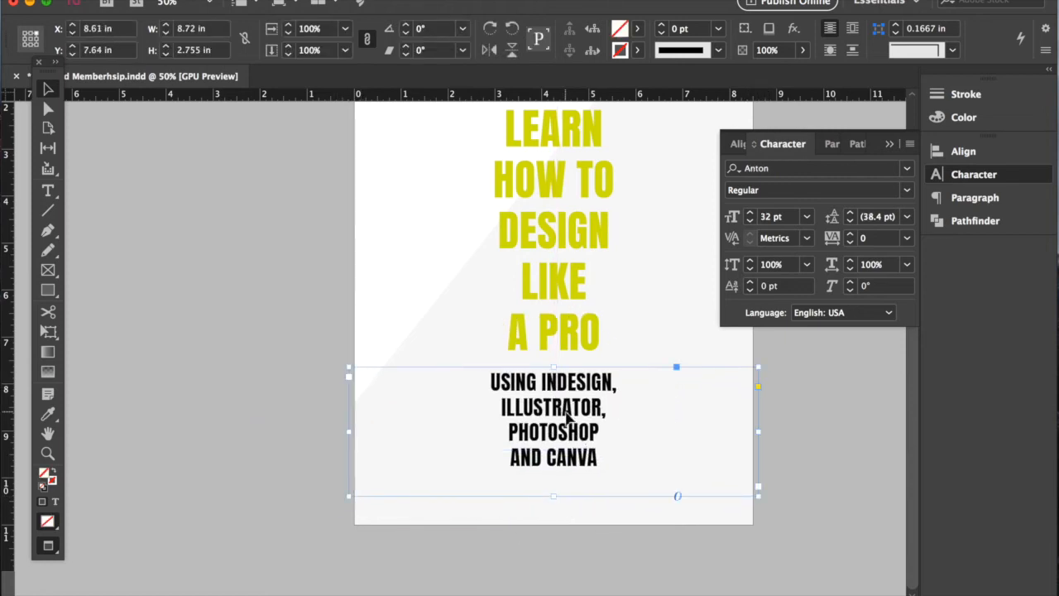
{"action": "double_click", "coordinate": [542, 382]}
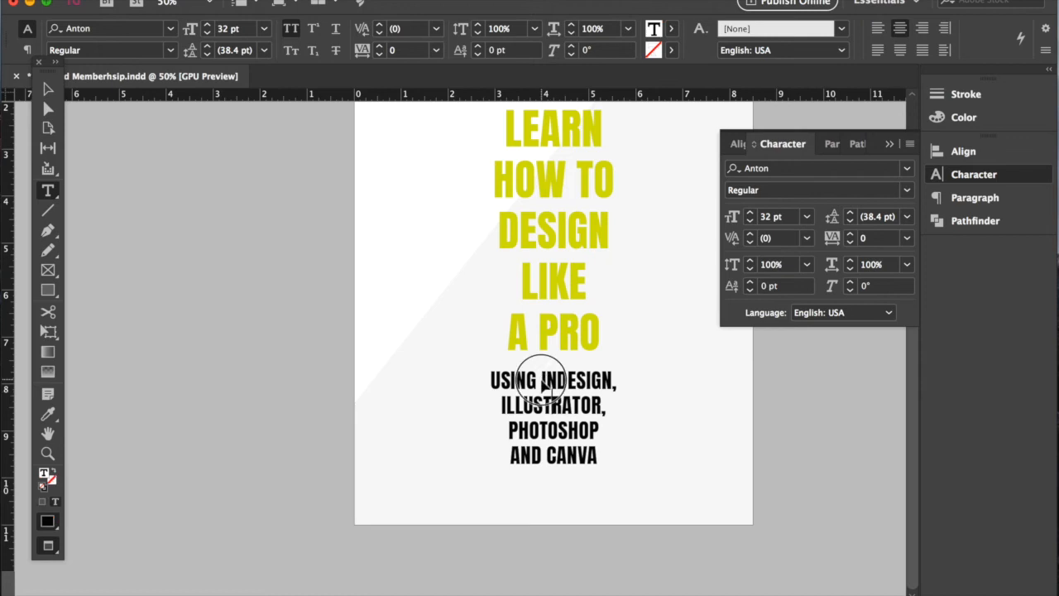
{"action": "key", "text": "Return"}
{"action": "left_click", "coordinate": [47, 91]}
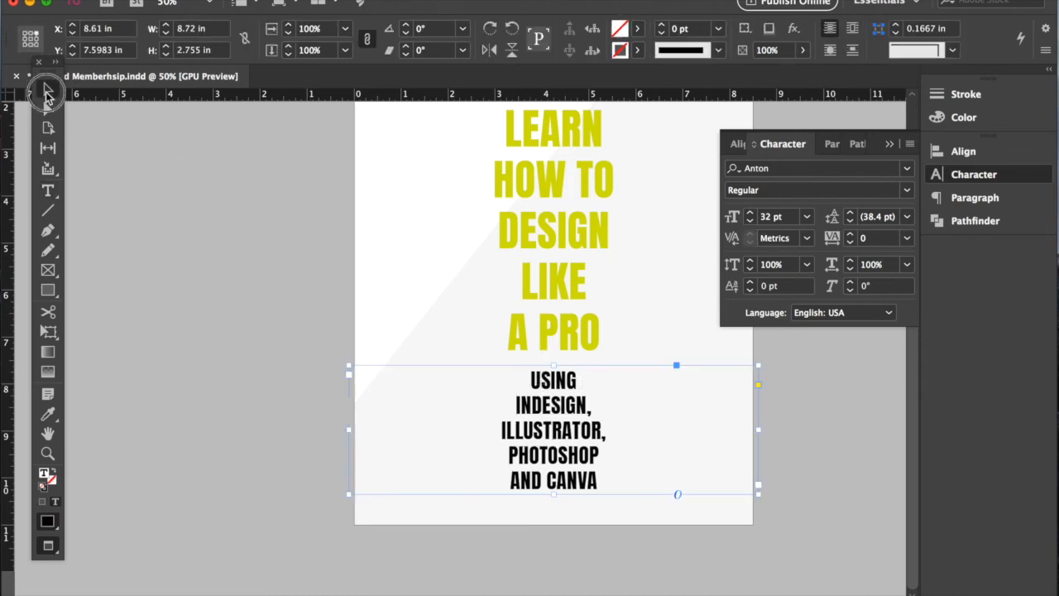
- Deselect the subtitle and review the layout of the whole page in preview
{"action": "left_click", "coordinate": [264, 341]}
{"action": "left_click", "coordinate": [856, 440]}
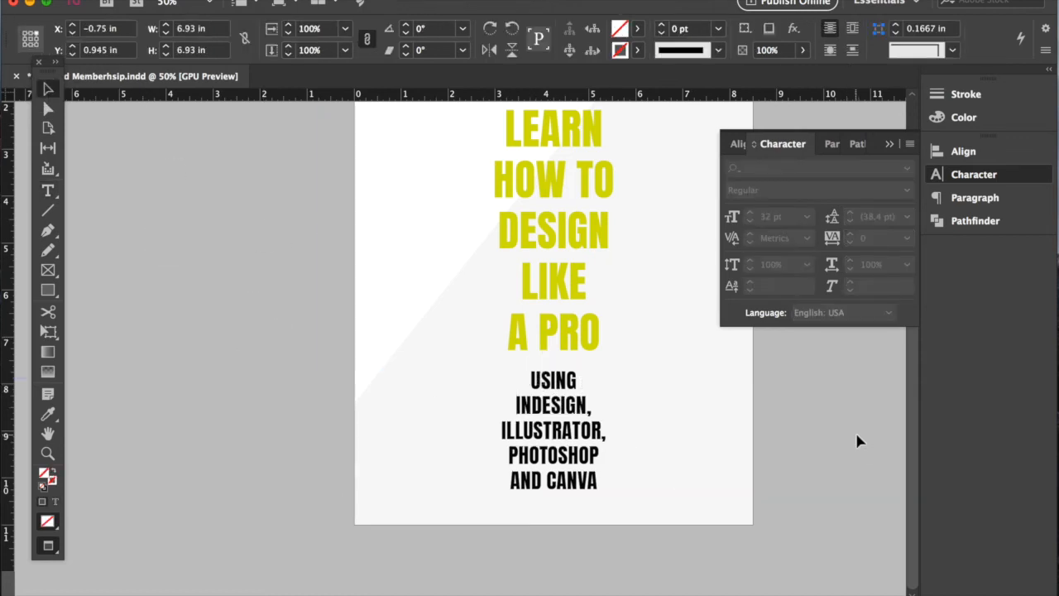
{"action": "key", "text": "w"}
{"action": "key", "text": "w"}
{"action": "scroll", "coordinate": [828, 433], "scroll_direction": "up", "scroll_amount": 3}
{"action": "key", "text": "super+minus"}
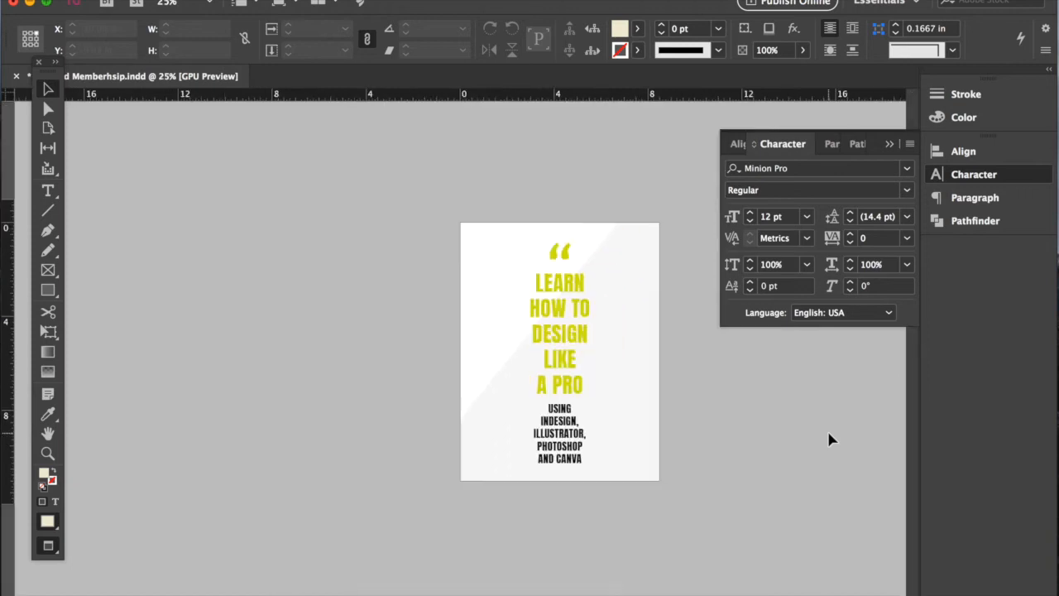
{"action": "key", "text": "super+equal"}
- Right-align the heading text and move its frame across the page to X 4.1111 in, keeping Y 1.9167 in
{"action": "left_click", "coordinate": [668, 380]}
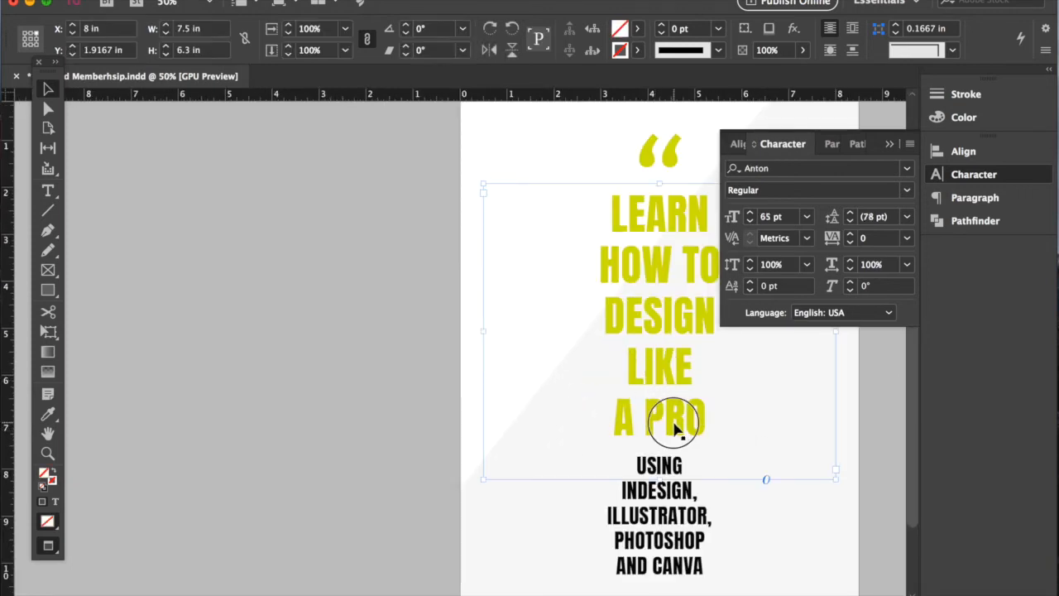
{"action": "double_click", "coordinate": [672, 426]}
{"action": "left_click_drag", "start_coordinate": [719, 425], "coordinate": [504, 188]}
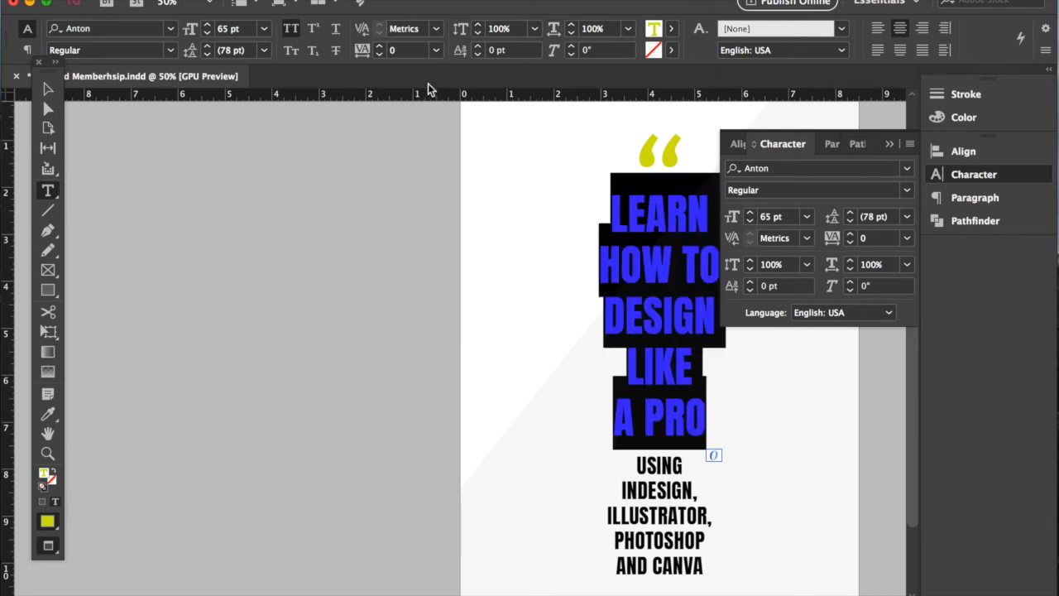
{"action": "left_click", "coordinate": [922, 28]}
{"action": "scroll", "coordinate": [455, 217], "scroll_direction": "right", "scroll_amount": 2}
{"action": "left_click", "coordinate": [49, 90]}
{"action": "left_click", "coordinate": [314, 224]}
{"action": "left_click_drag", "start_coordinate": [716, 354], "coordinate": [548, 338]}
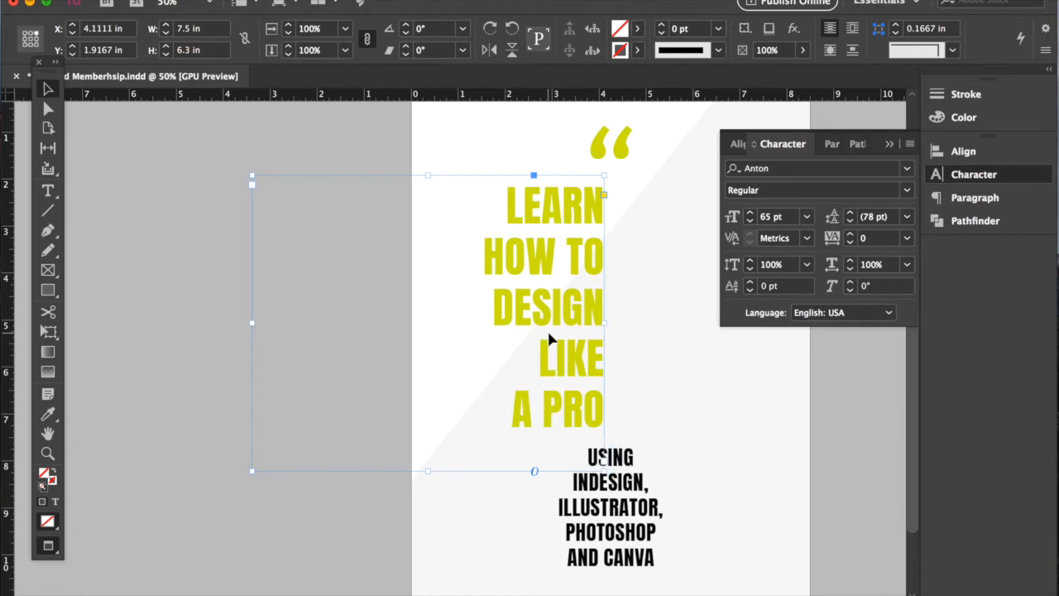
- Left-align all lines of the subtitle text
{"action": "double_click", "coordinate": [612, 563]}
{"action": "left_click_drag", "start_coordinate": [653, 566], "coordinate": [497, 443]}
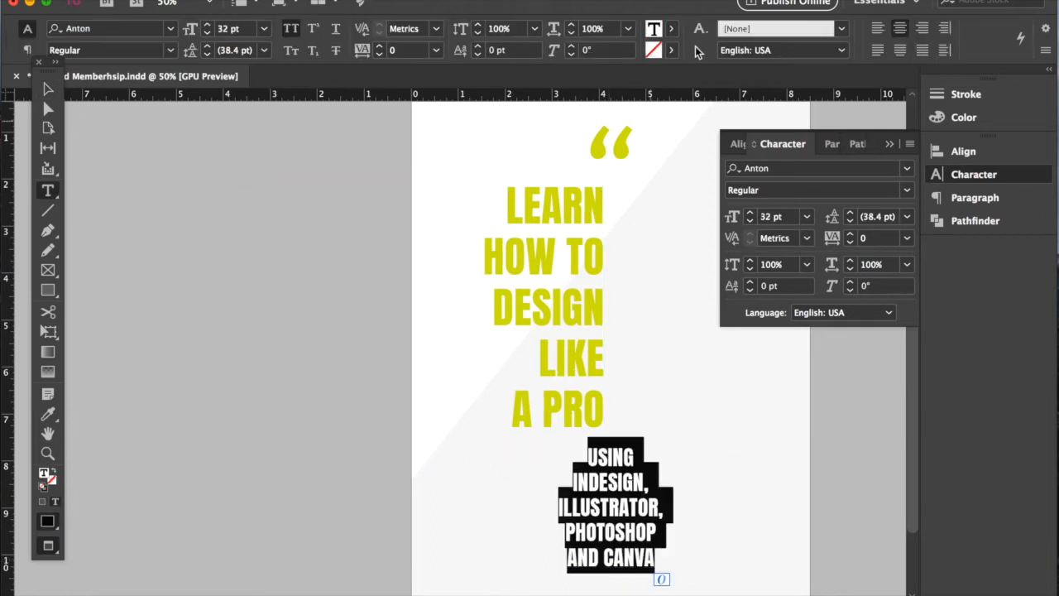
{"action": "left_click", "coordinate": [876, 28]}
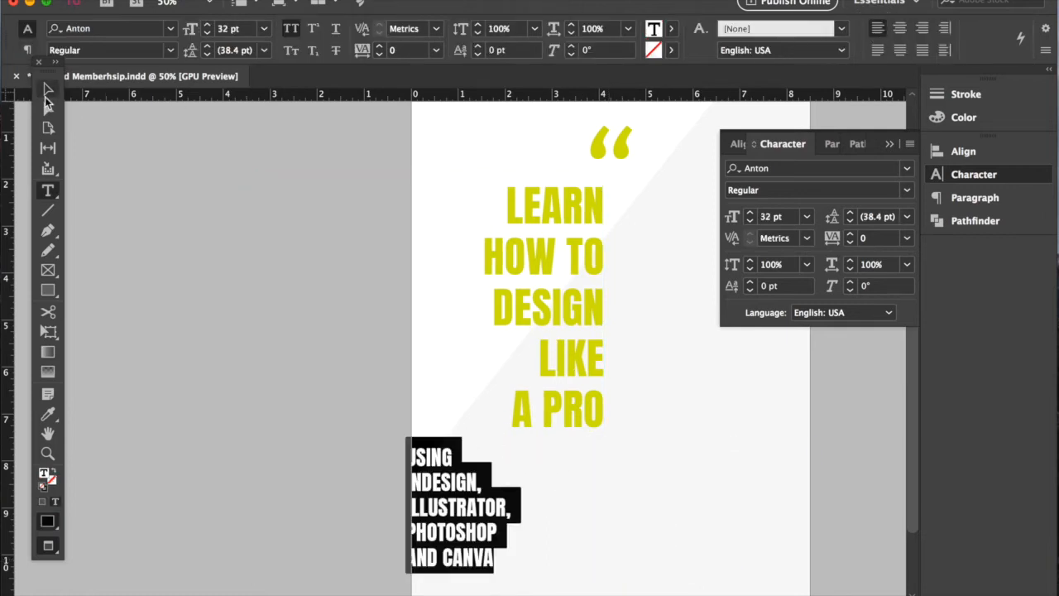
- Move the subtitle frame up beside the heading's lower lines, to X 13.0917 in, Y 4.6361 in
{"action": "left_click", "coordinate": [48, 91]}
{"action": "left_click_drag", "start_coordinate": [456, 543], "coordinate": [665, 409]}
{"action": "key", "text": "Right"}
{"action": "key", "text": "Right"}
{"action": "key", "text": "Right"}
{"action": "key", "text": "shift+Up"}
{"action": "key", "text": "shift+Up"}
{"action": "key", "text": "Down"}
{"action": "key", "text": "Down"}
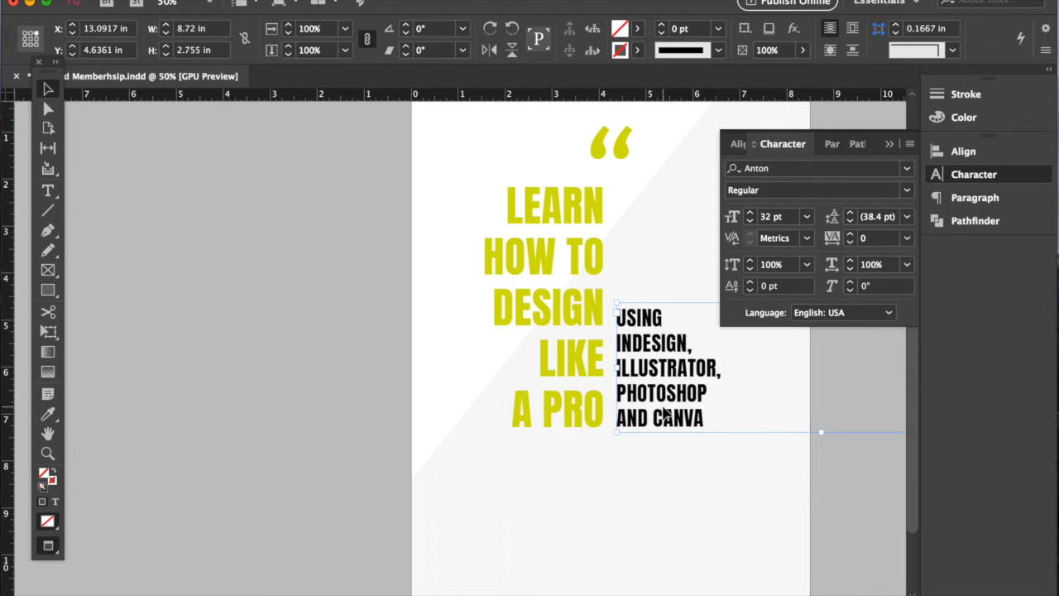
- Select the heading and subtitle together and nudge them slightly right, bringing the subtitle to X 13.1333 in
{"action": "left_click", "coordinate": [531, 310], "text": "shift"}
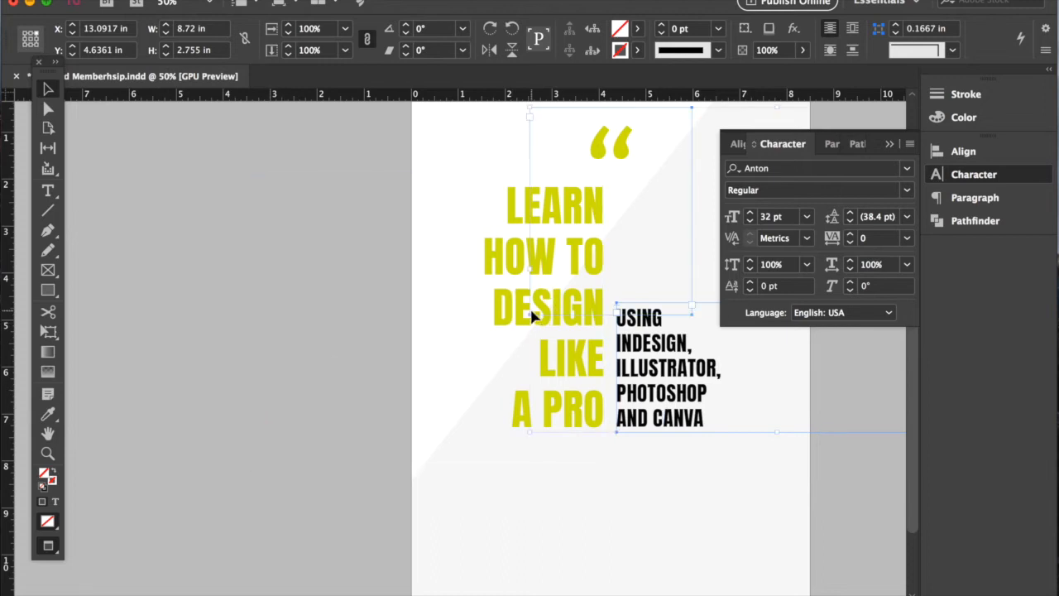
{"action": "left_click", "coordinate": [500, 308]}
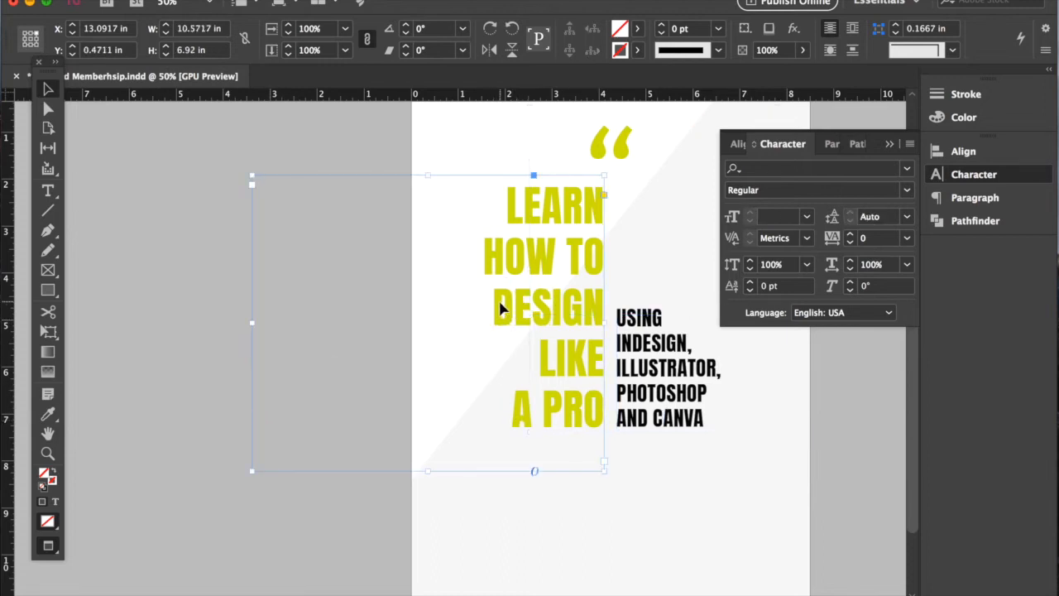
{"action": "left_click", "coordinate": [677, 389], "text": "shift"}
{"action": "key", "text": "Right"}
{"action": "key", "text": "Right"}
{"action": "key", "text": "Right"}
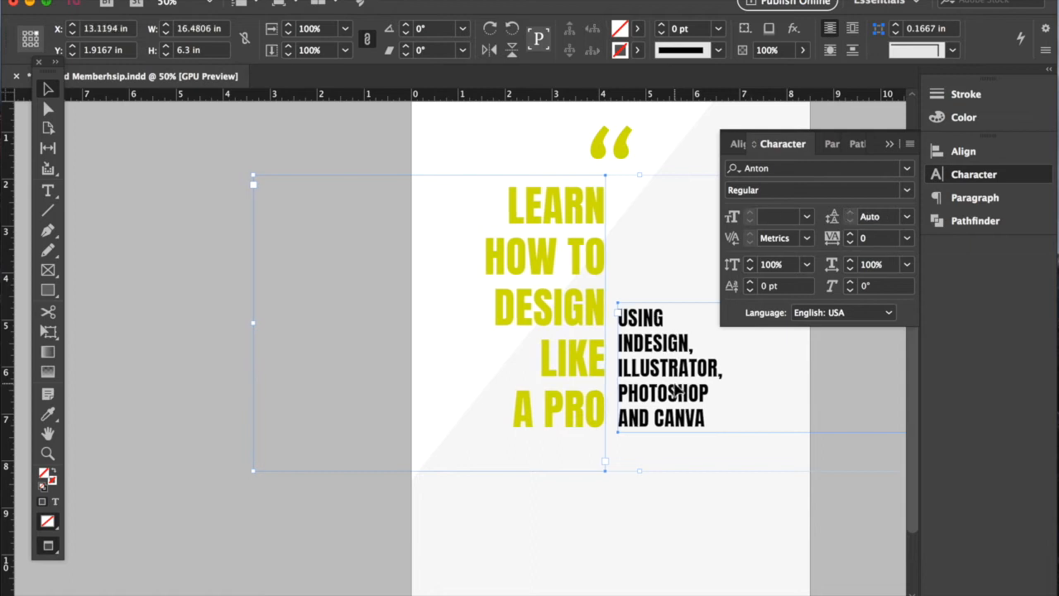
{"action": "left_click", "coordinate": [387, 536]}
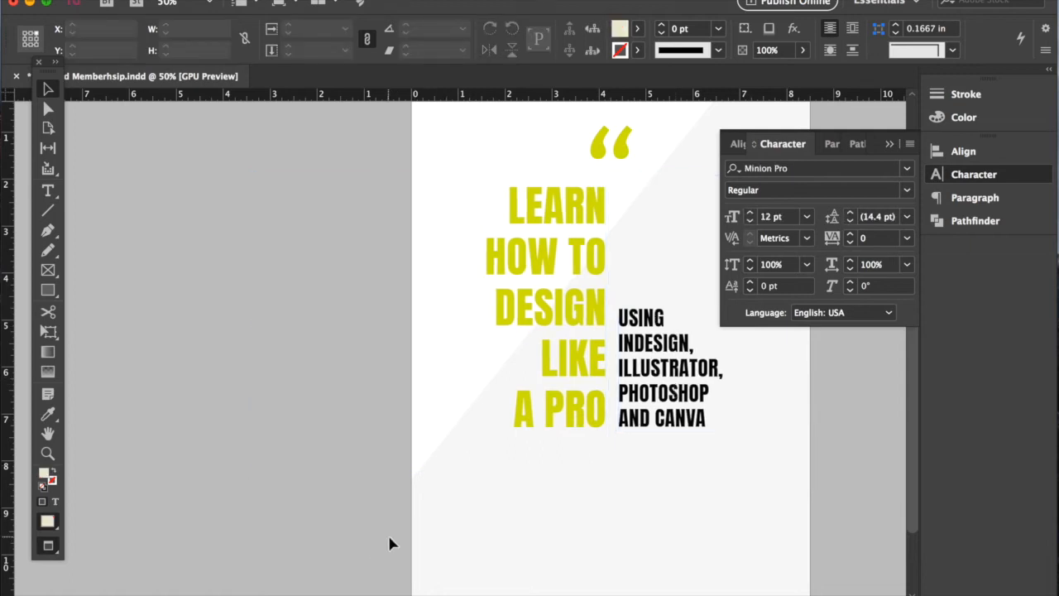
- Lower the subtitle frame so it starts next to A PRO, at Y 6.3611 in, and show the whole page
{"action": "left_click_drag", "start_coordinate": [674, 391], "coordinate": [672, 473]}
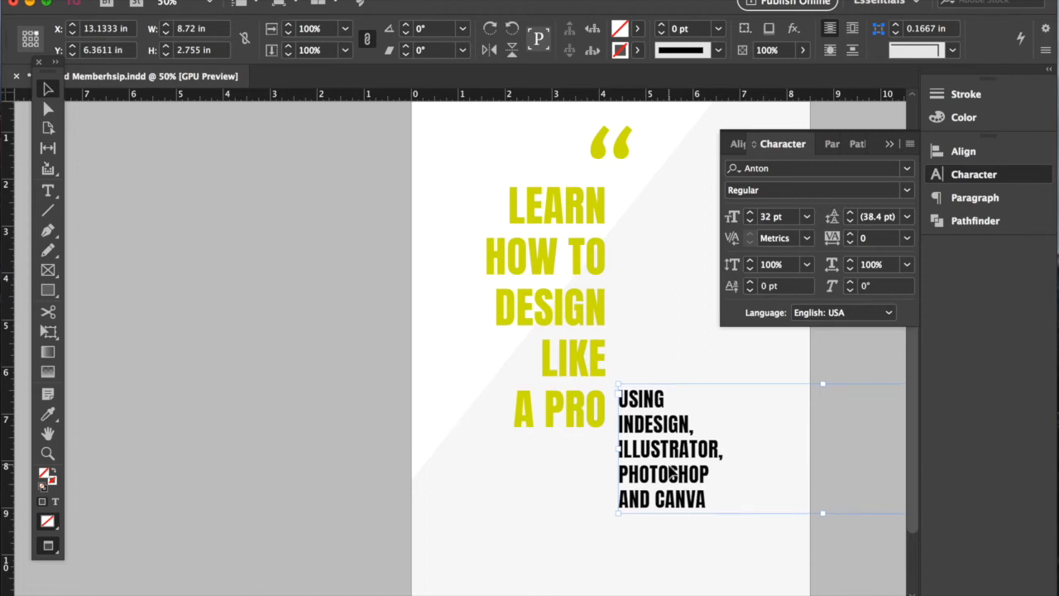
{"action": "left_click", "coordinate": [110, 451]}
{"action": "key", "text": "super+minus"}
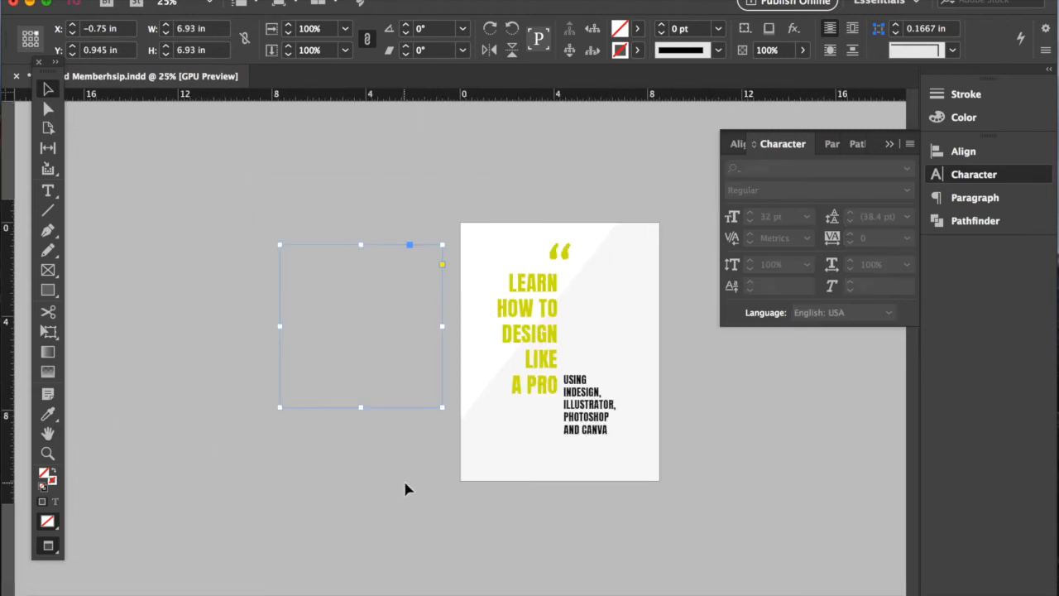
- Shift the heading and subtitle together right and down, with the combined selection at X 13.2722 in and slightly lower on the page
{"action": "left_click", "coordinate": [535, 318]}
{"action": "left_click", "coordinate": [534, 356]}
{"action": "left_click", "coordinate": [598, 422], "text": "shift"}
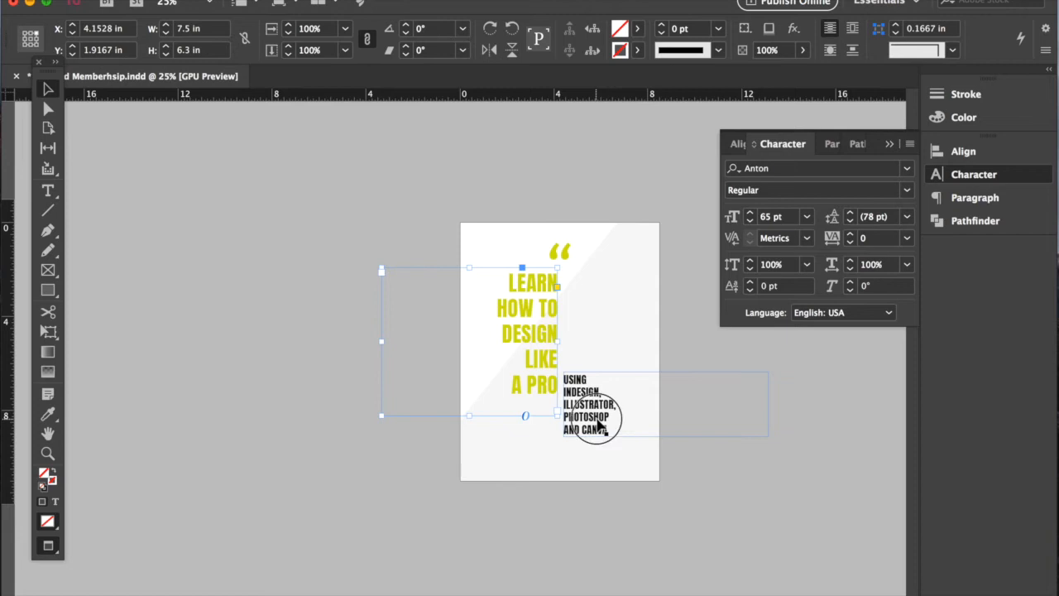
{"action": "key", "text": "shift+Right"}
{"action": "key", "text": "shift+Down"}
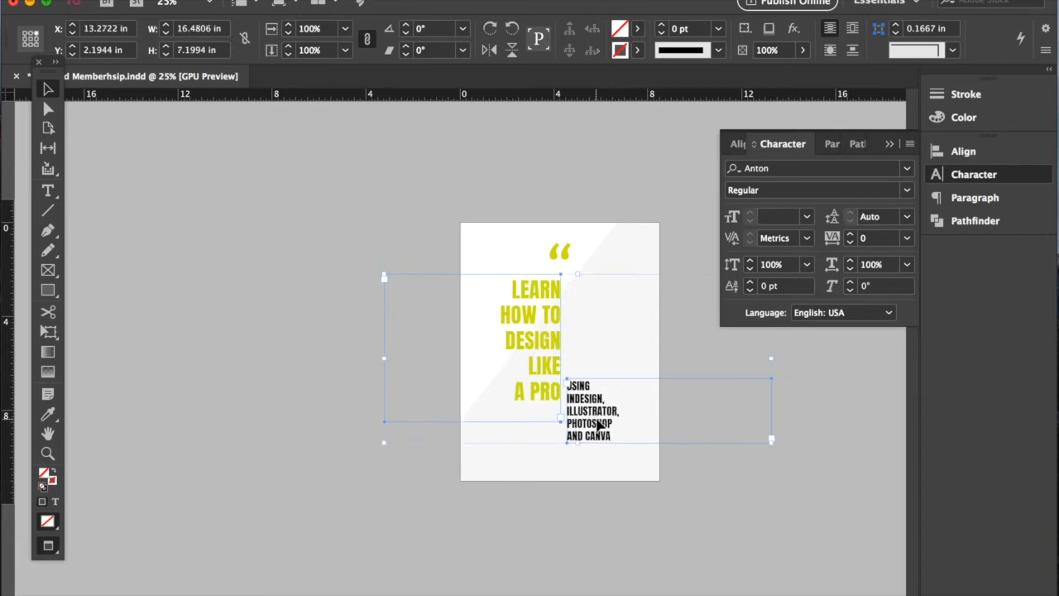
{"action": "left_click", "coordinate": [546, 188]}
- Move the quotation mark close above LEARN at Y 0.86 in, and shift it with the heading left to X 5.3489 in
{"action": "left_click_drag", "start_coordinate": [559, 253], "coordinate": [550, 266]}
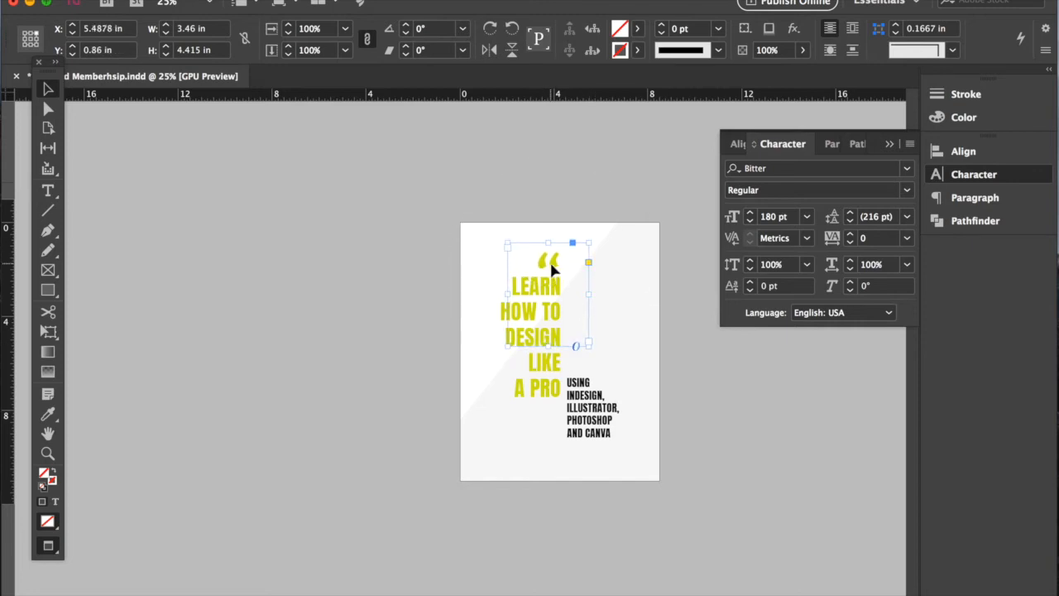
{"action": "left_click", "coordinate": [404, 422]}
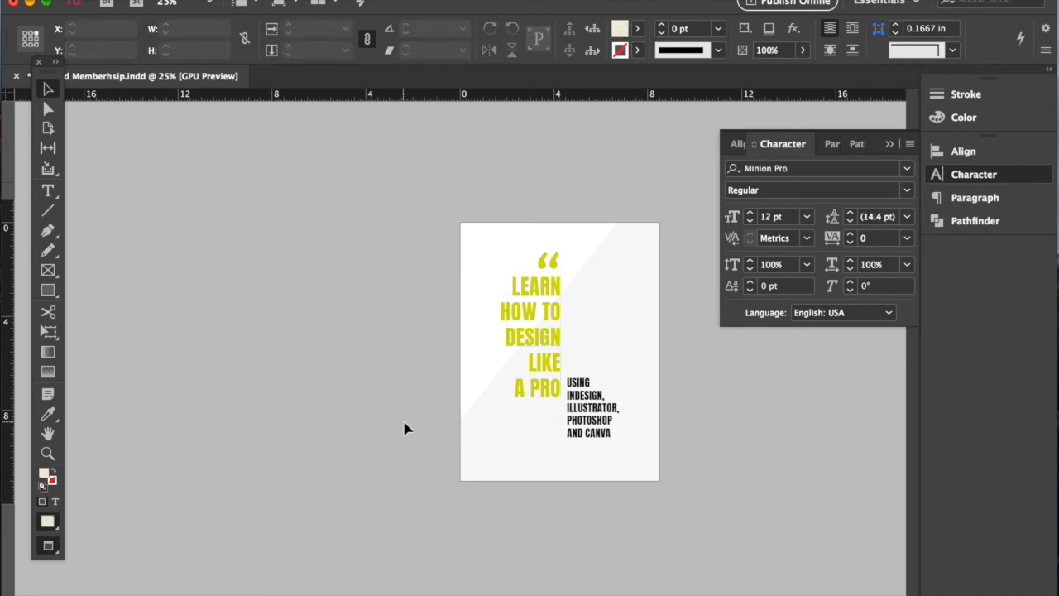
{"action": "left_click", "coordinate": [552, 258]}
{"action": "left_click", "coordinate": [545, 381], "text": "shift"}
{"action": "key", "text": "shift+Left"}
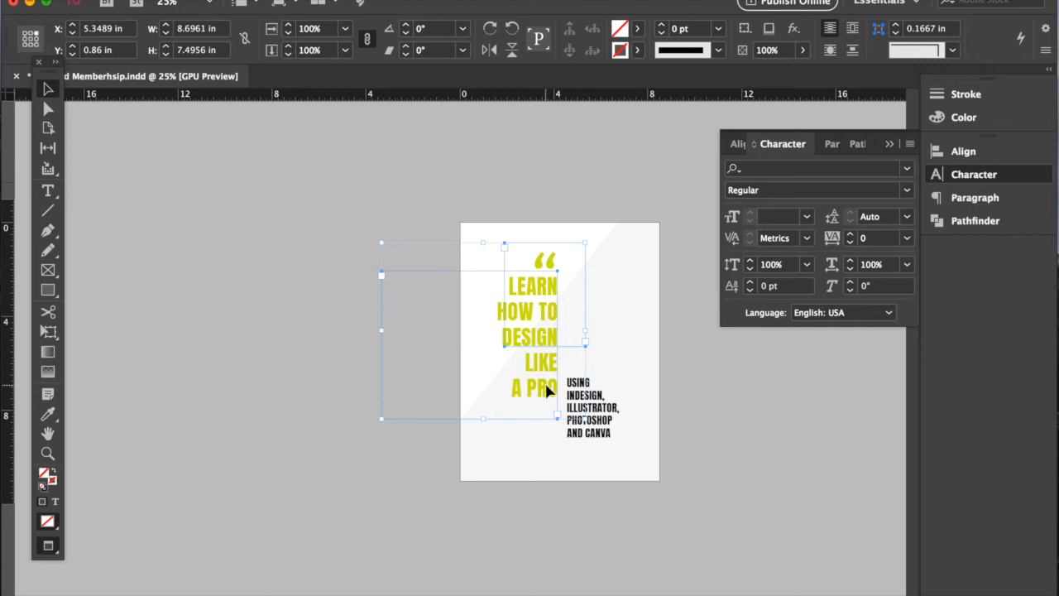
- Nudge the subtitle frame right to X 13.4111 in and up to Y 5.9444 in
{"action": "left_click", "coordinate": [598, 397]}
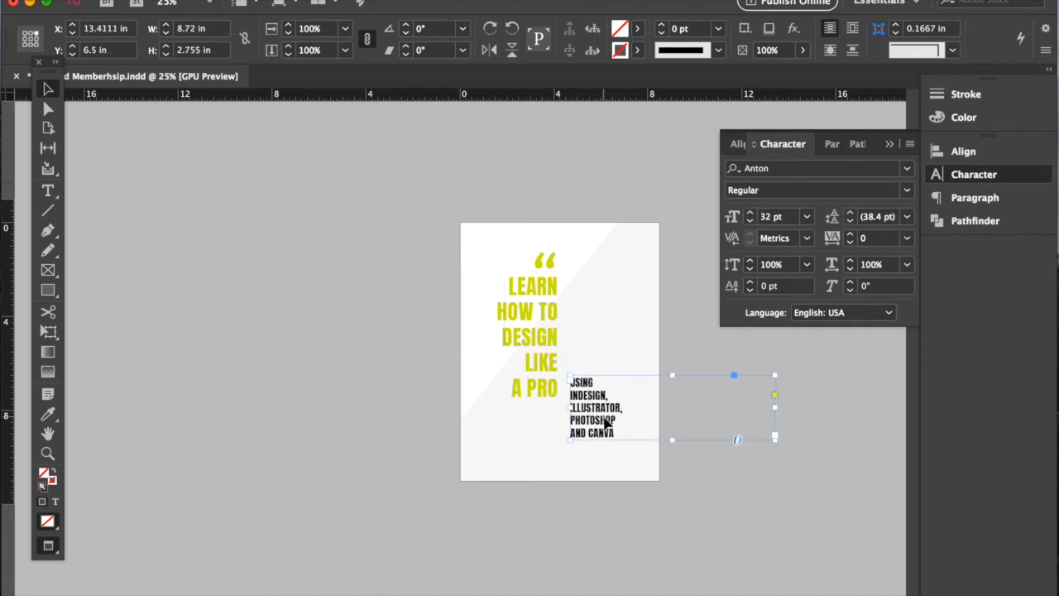
{"action": "key", "text": "shift+Up"}
{"action": "key", "text": "shift+Up"}
{"action": "key", "text": "shift+Up"}
{"action": "key", "text": "shift+Up"}
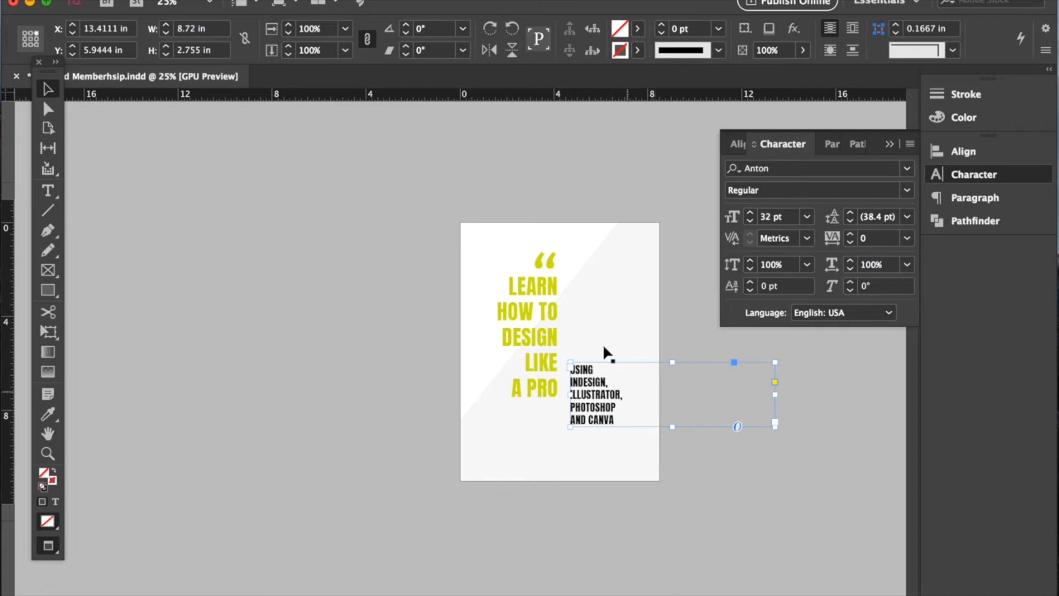
- Move the heading, subtitle and quotation mark together down and slightly right, to X 13.4528 in, Y 1.2767 in
{"action": "left_click", "coordinate": [541, 385]}
{"action": "left_click", "coordinate": [583, 402], "text": "shift"}
{"action": "left_click", "coordinate": [542, 254], "text": "shift"}
{"action": "key", "text": "shift+Down"}
{"action": "key", "text": "shift+Down"}
{"action": "key", "text": "shift+Down"}
{"action": "key", "text": "Right"}
{"action": "key", "text": "Right"}
{"action": "key", "text": "Right"}
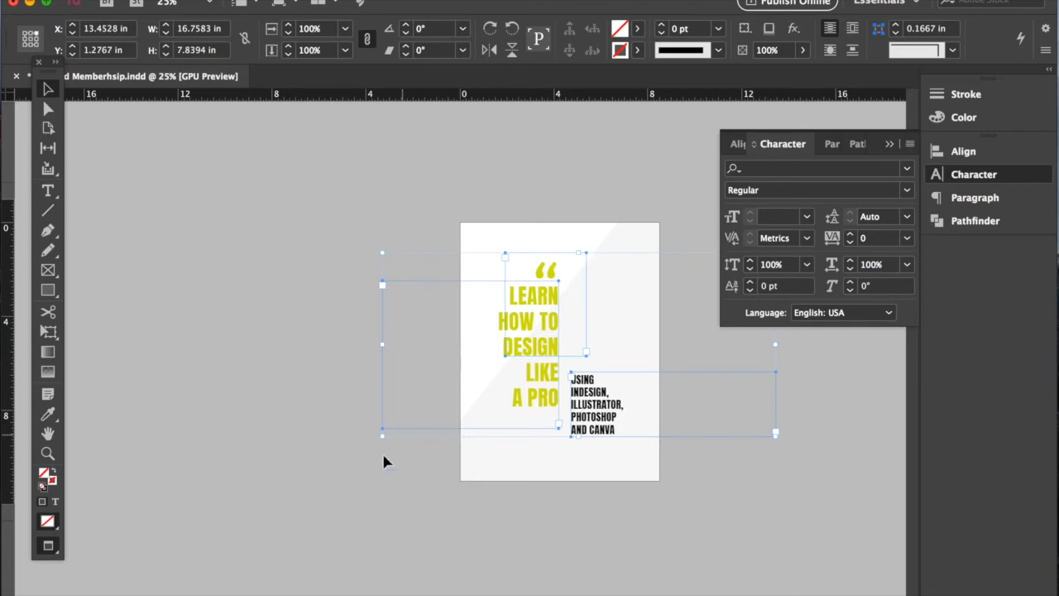
{"action": "left_click", "coordinate": [335, 502]}
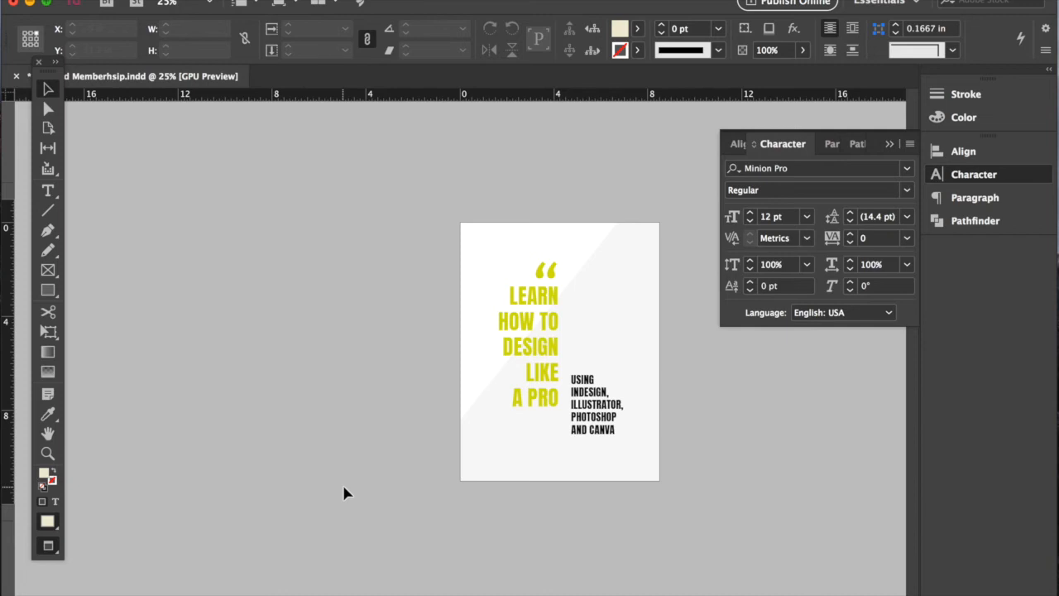
- Leave preview mode to show the moodboard and narrow the heading frame from its left side so it no longer overlaps the images
{"action": "key", "text": "w"}
{"action": "key", "text": "super+="}
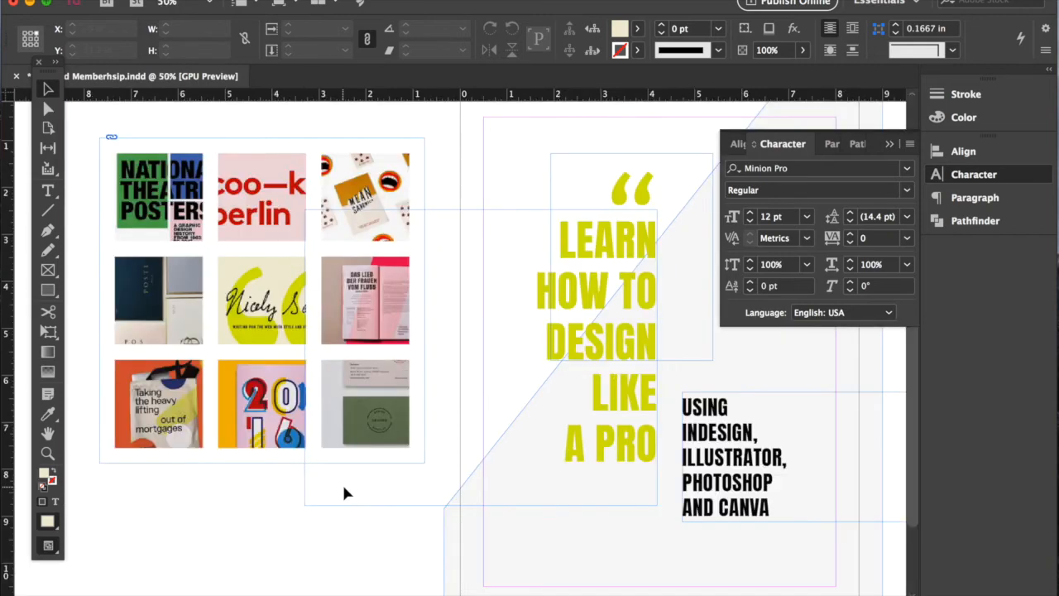
{"action": "scroll", "coordinate": [344, 486], "scroll_direction": "right", "scroll_amount": 2}
{"action": "scroll", "coordinate": [344, 486], "scroll_direction": "down", "scroll_amount": 1}
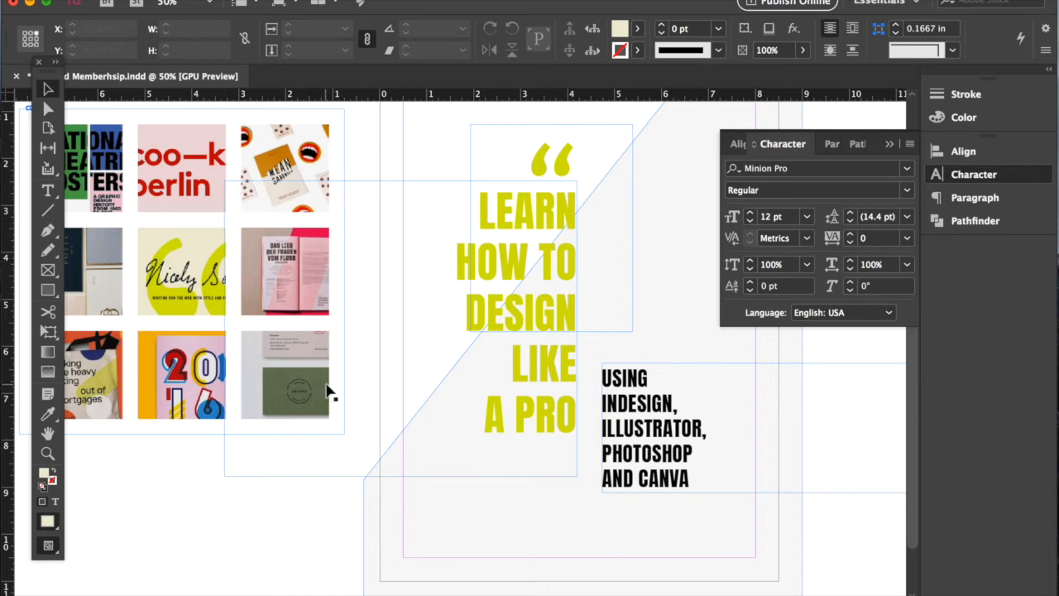
{"action": "left_click", "coordinate": [484, 390]}
{"action": "left_click", "coordinate": [235, 503]}
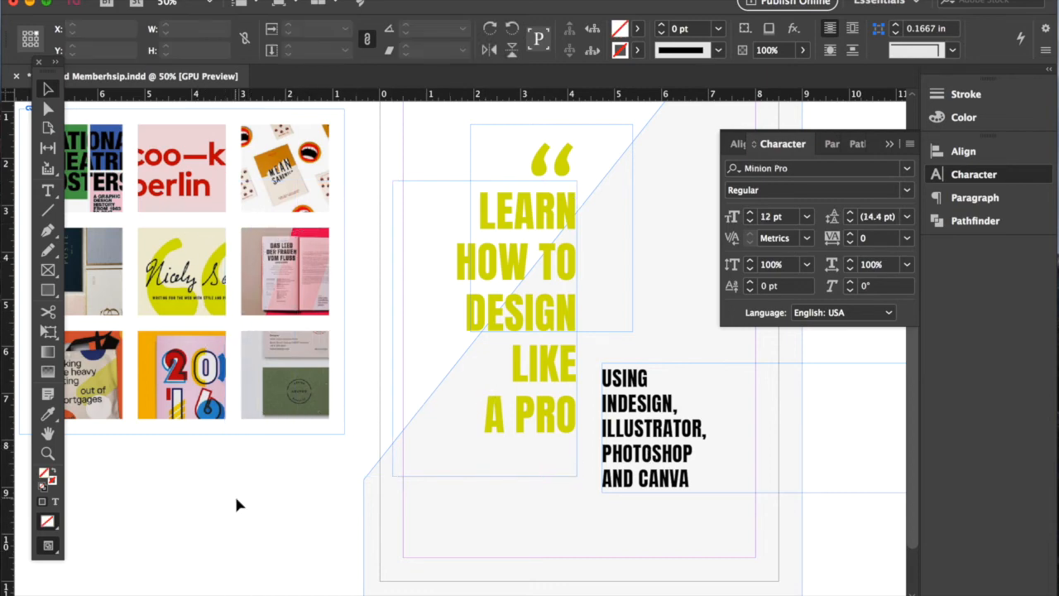
- Try the moodboard's blue on the diagonal background shape, and fill it with the pale pink sampled from the coo—k berlin image
{"action": "left_click", "coordinate": [432, 546]}
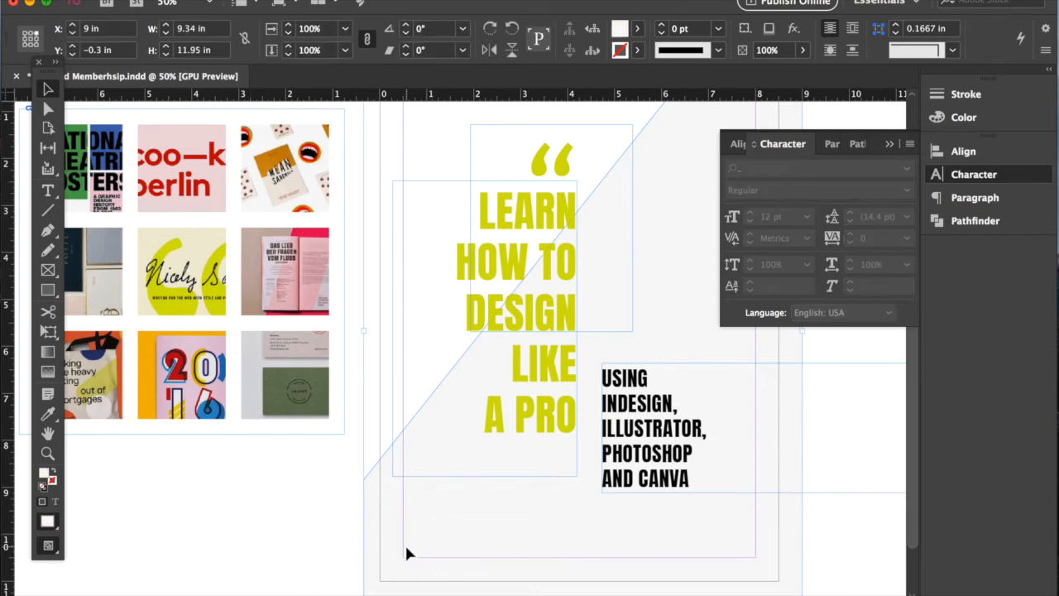
{"action": "left_click", "coordinate": [47, 413]}
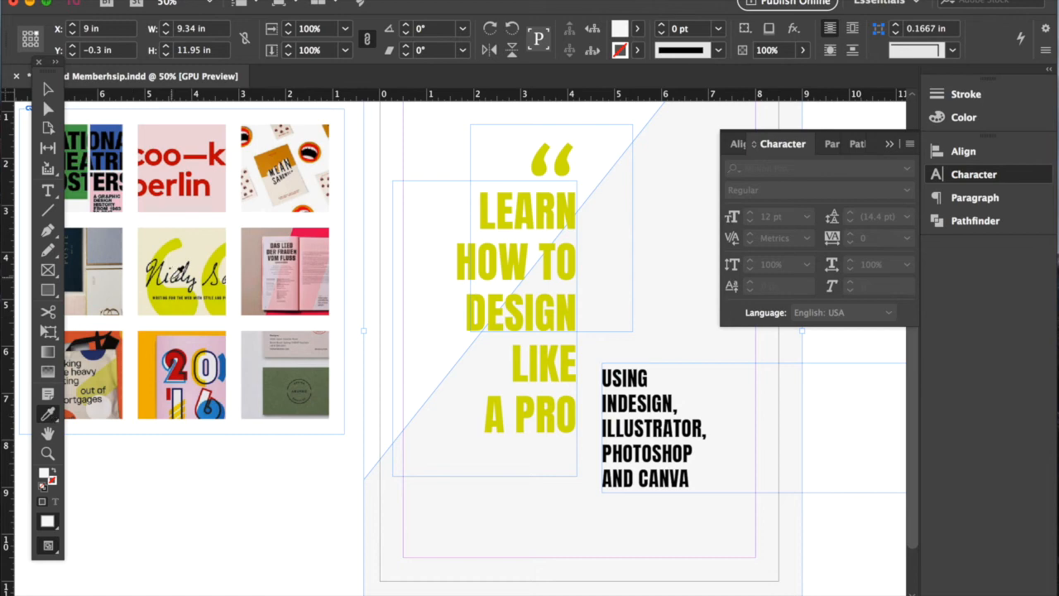
{"action": "left_click", "coordinate": [108, 124]}
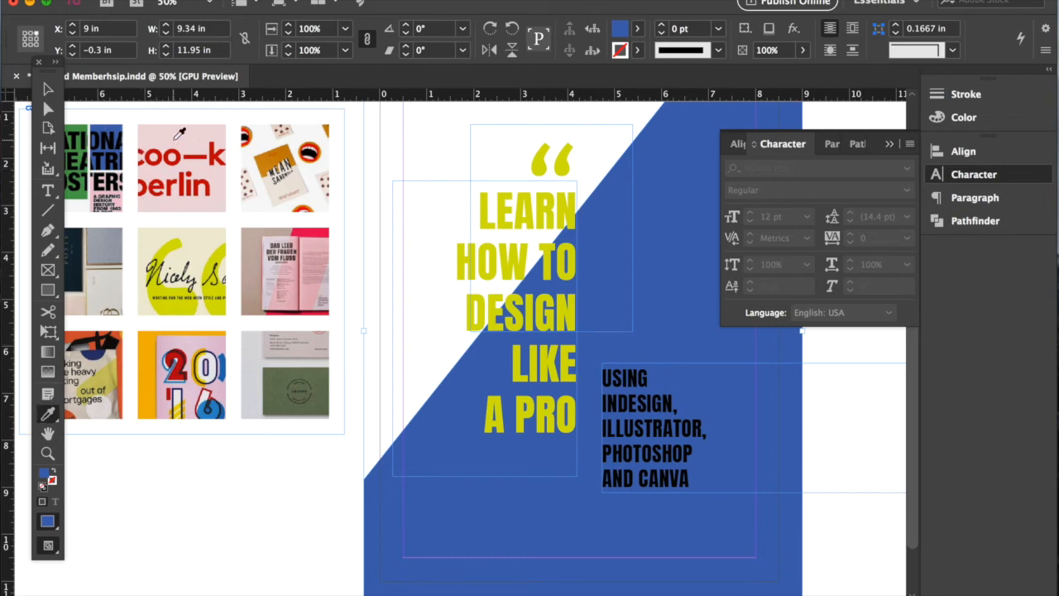
{"action": "left_click", "coordinate": [174, 137]}
{"action": "left_click", "coordinate": [47, 91]}
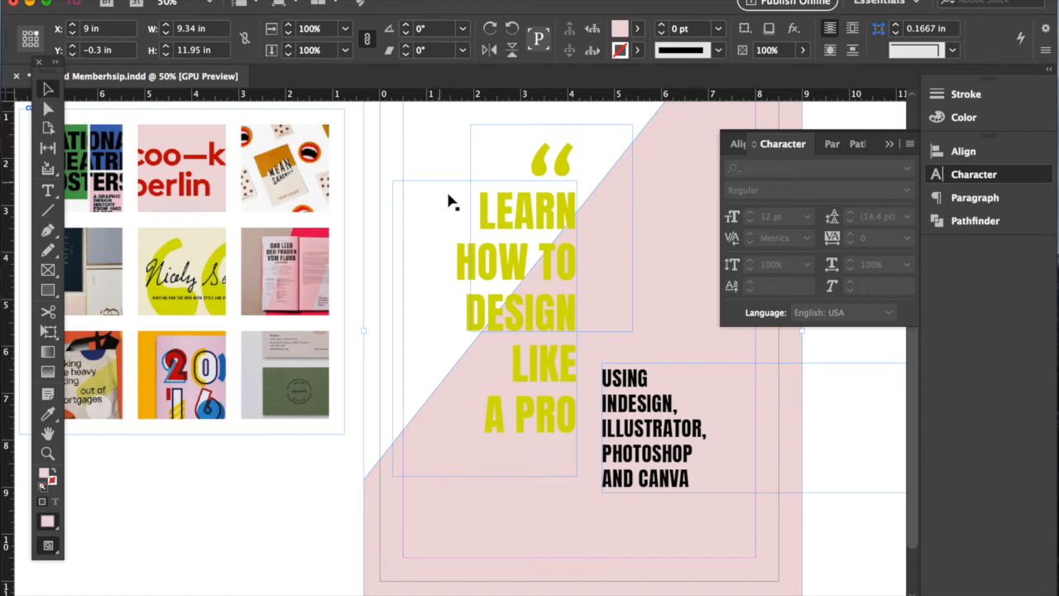
- Recolor all the heading text with the red sampled from the coo—k berlin lettering using the Eyedropper
{"action": "left_click", "coordinate": [533, 432]}
{"action": "double_click", "coordinate": [521, 416]}
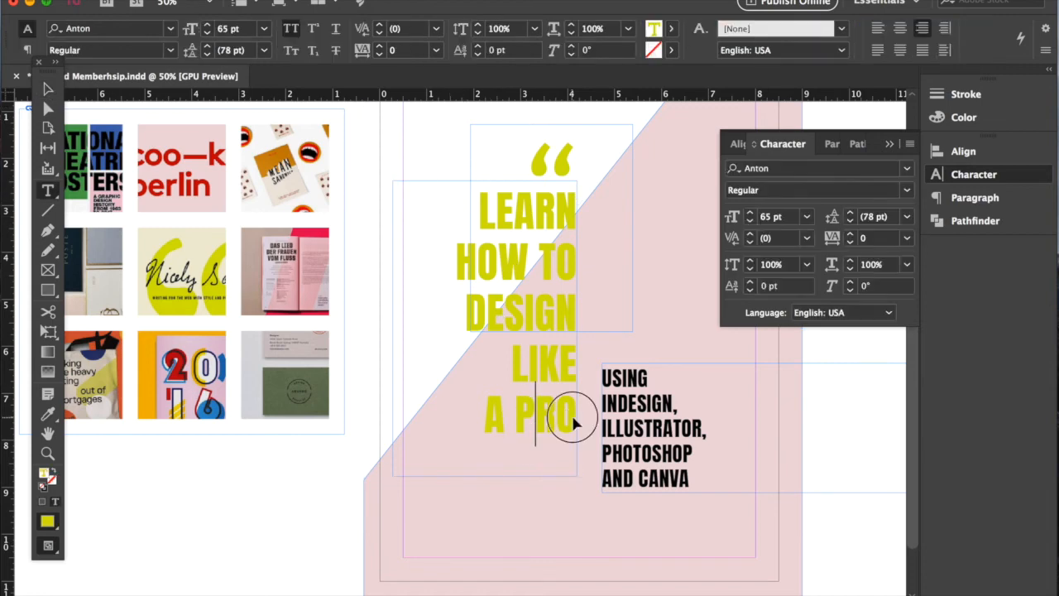
{"action": "left_click_drag", "start_coordinate": [568, 420], "coordinate": [413, 196]}
{"action": "left_click", "coordinate": [47, 413]}
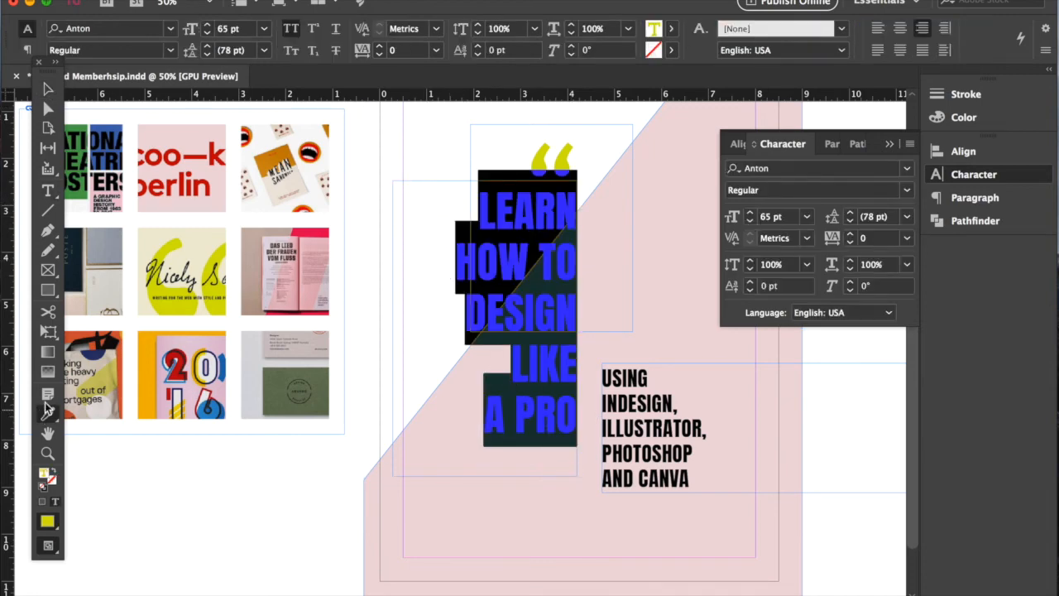
{"action": "left_click", "coordinate": [130, 168]}
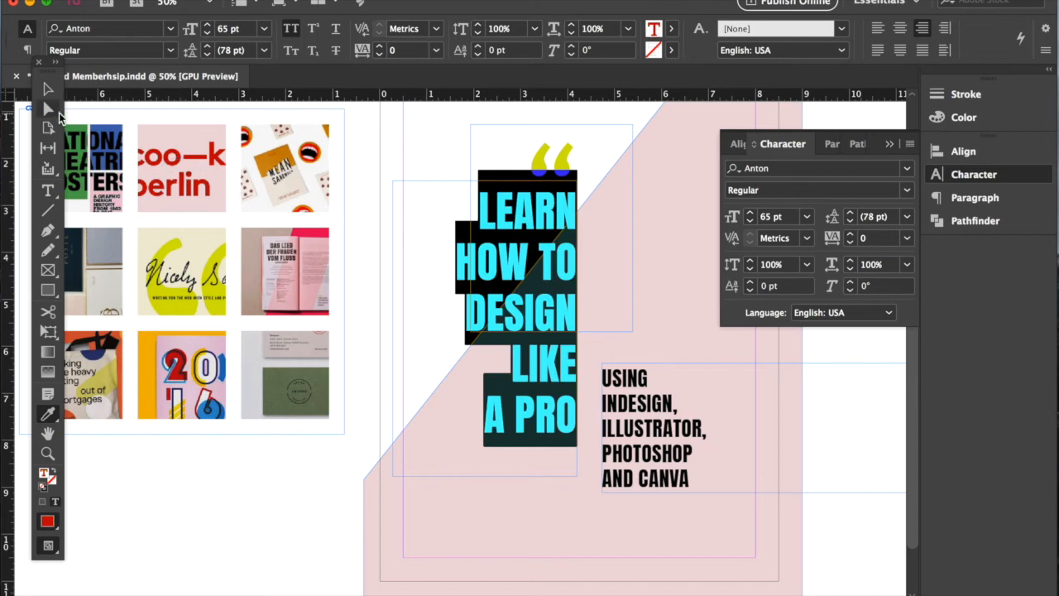
{"action": "left_click", "coordinate": [48, 89]}
{"action": "left_click", "coordinate": [187, 437]}
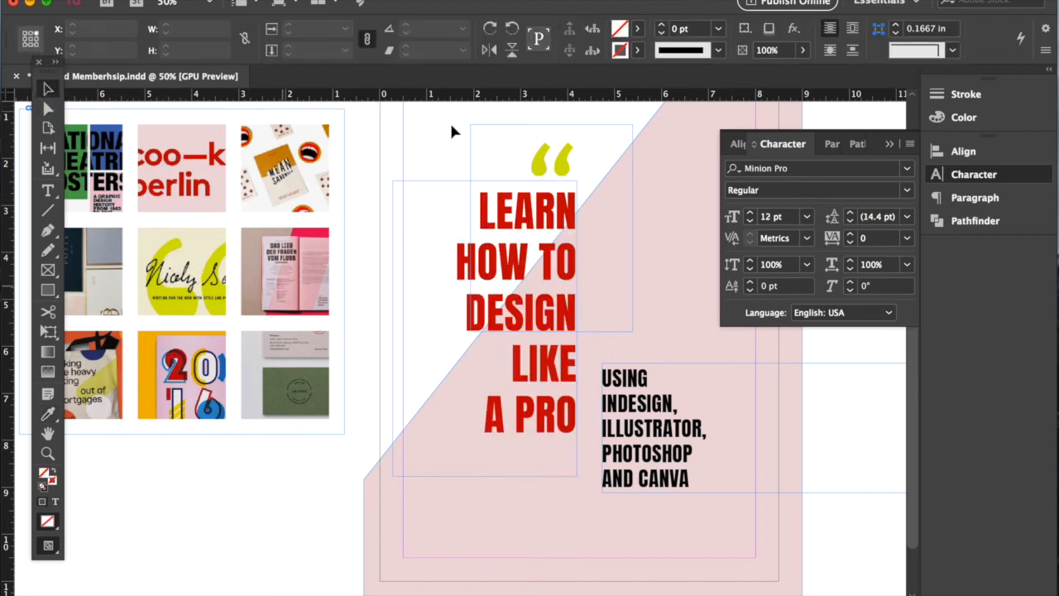
- Recolor the quotation mark with the same moodboard red using the Eyedropper
{"action": "double_click", "coordinate": [552, 154]}
{"action": "left_click_drag", "start_coordinate": [574, 155], "coordinate": [482, 156]}
{"action": "left_click", "coordinate": [47, 414]}
{"action": "left_click", "coordinate": [118, 130]}
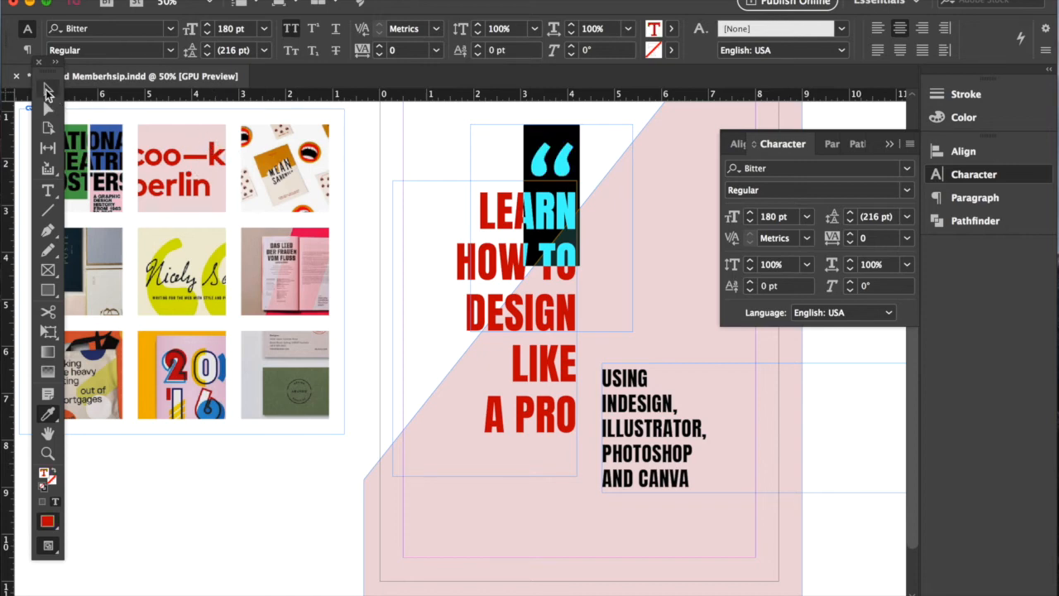
{"action": "left_click", "coordinate": [47, 89]}
{"action": "left_click", "coordinate": [234, 492]}
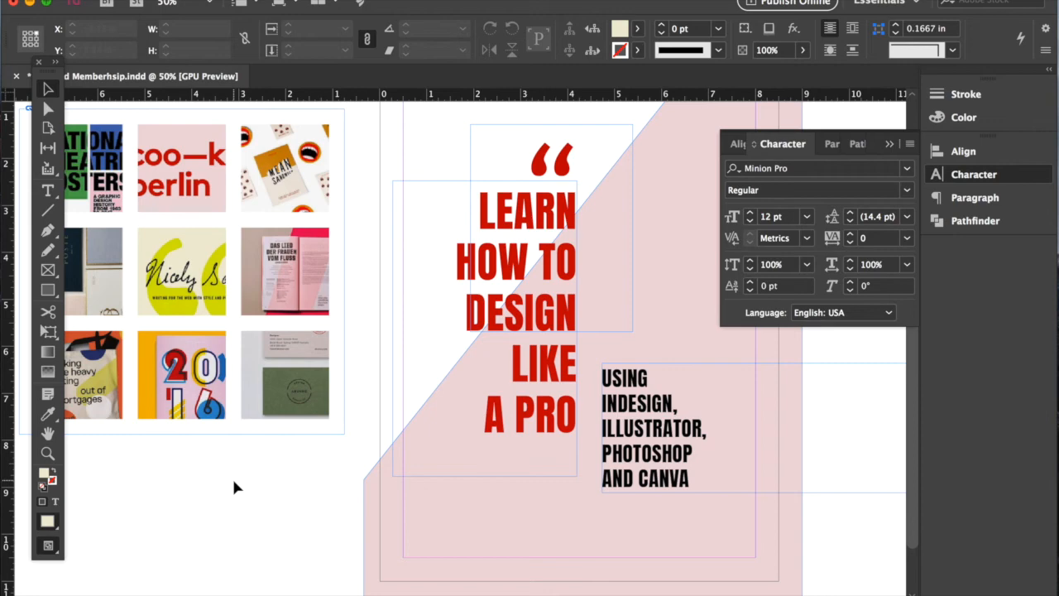
- Tone down the diagonal background shape's fill to efebe8 in the Color Picker, and adjust it to a pale greyish pink
{"action": "left_click", "coordinate": [450, 528]}
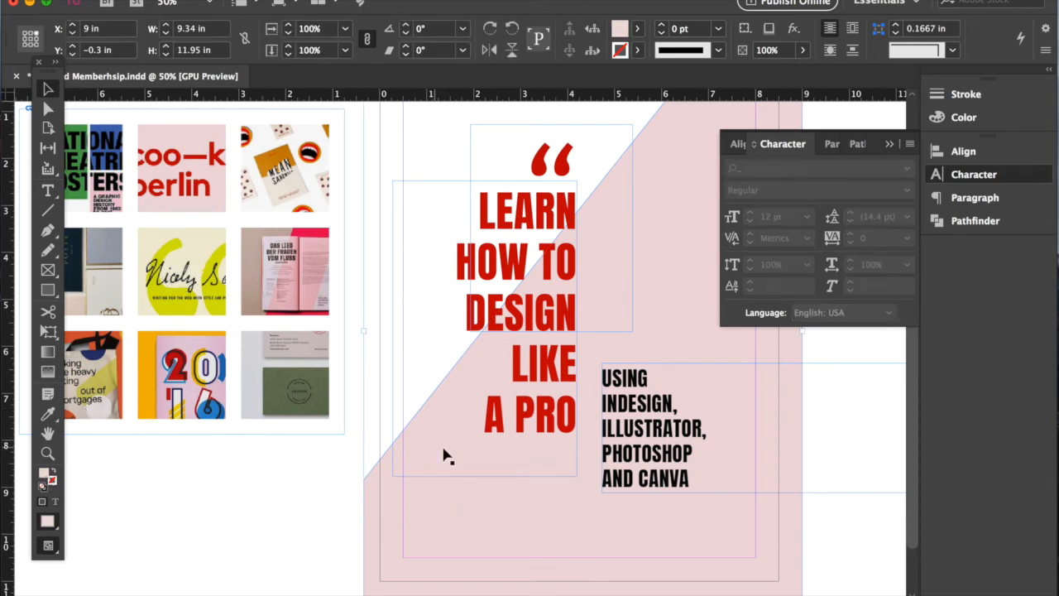
{"action": "double_click", "coordinate": [43, 478]}
{"action": "left_click", "coordinate": [504, 220]}
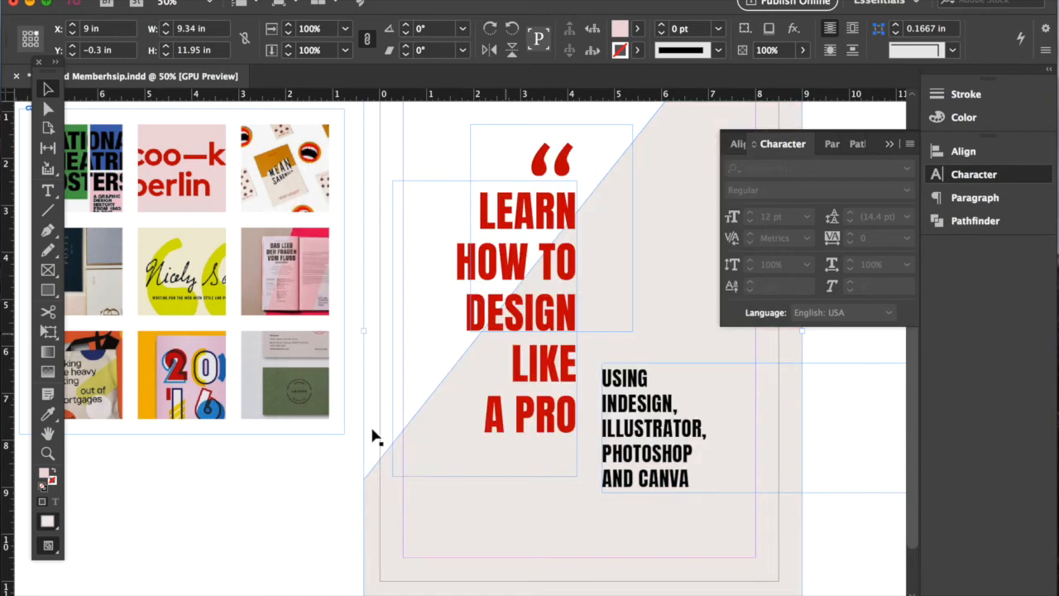
{"action": "left_click", "coordinate": [687, 192]}
{"action": "double_click", "coordinate": [42, 475]}
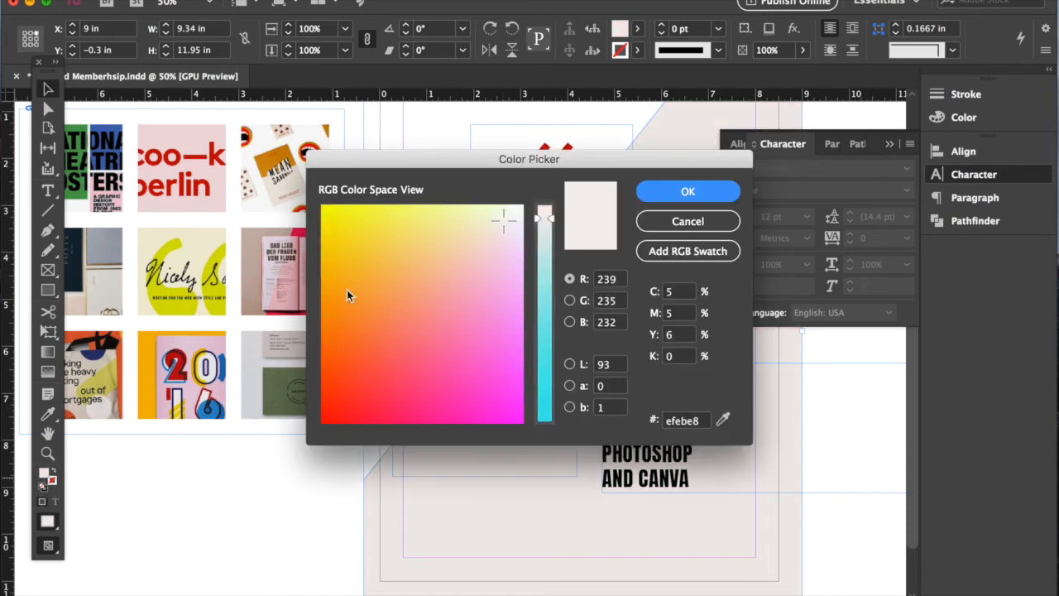
{"action": "left_click_drag", "start_coordinate": [502, 228], "coordinate": [501, 227]}
{"action": "left_click", "coordinate": [688, 193]}
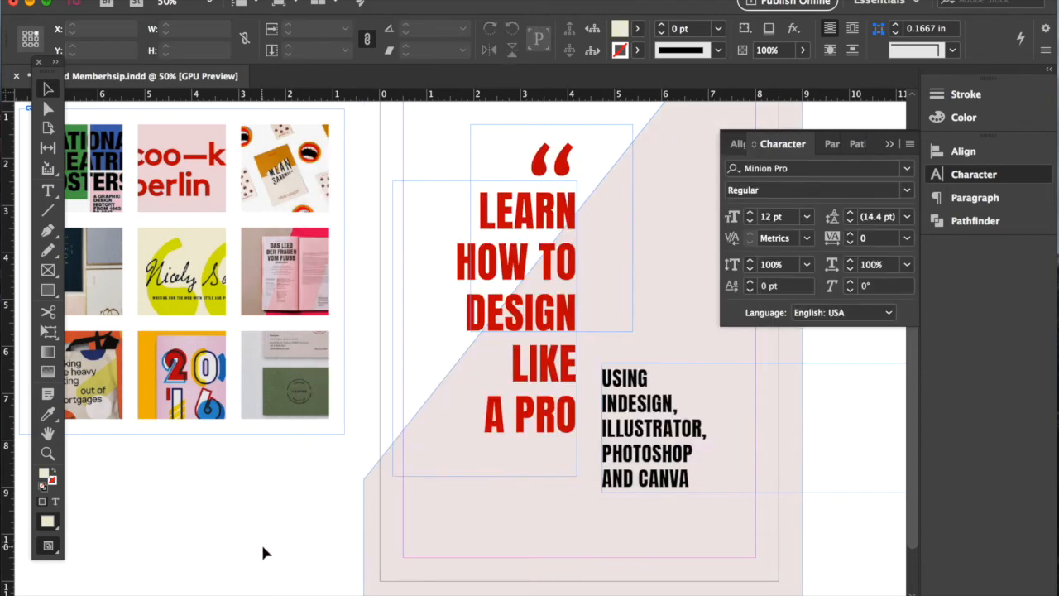
- Preview the page without guides, and set the quotation mark's font to Borgia Pro Bold
{"action": "key", "text": "w"}
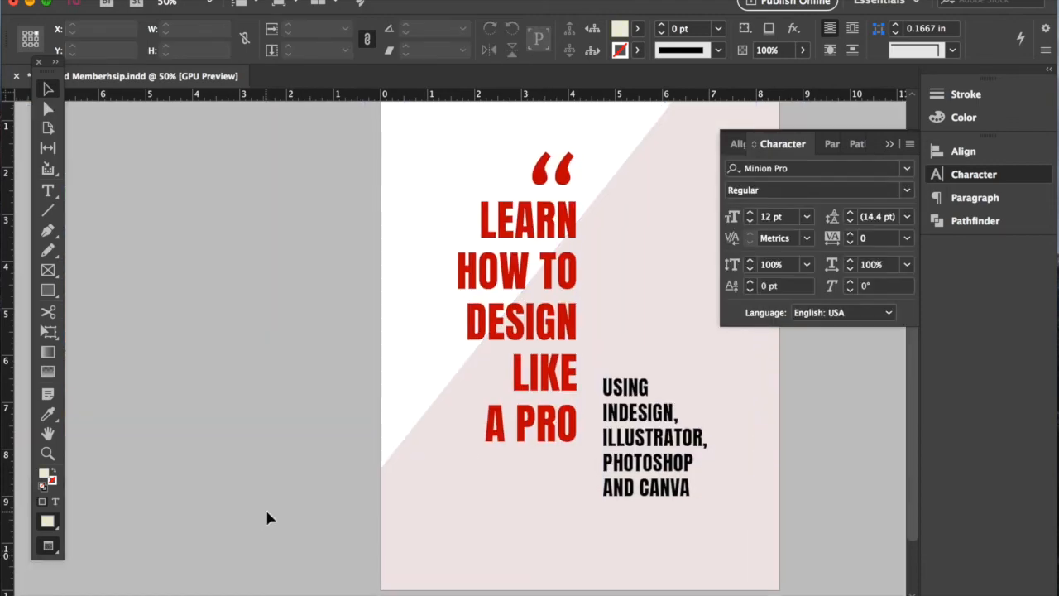
{"action": "double_click", "coordinate": [563, 177]}
{"action": "left_click_drag", "start_coordinate": [563, 177], "coordinate": [526, 172]}
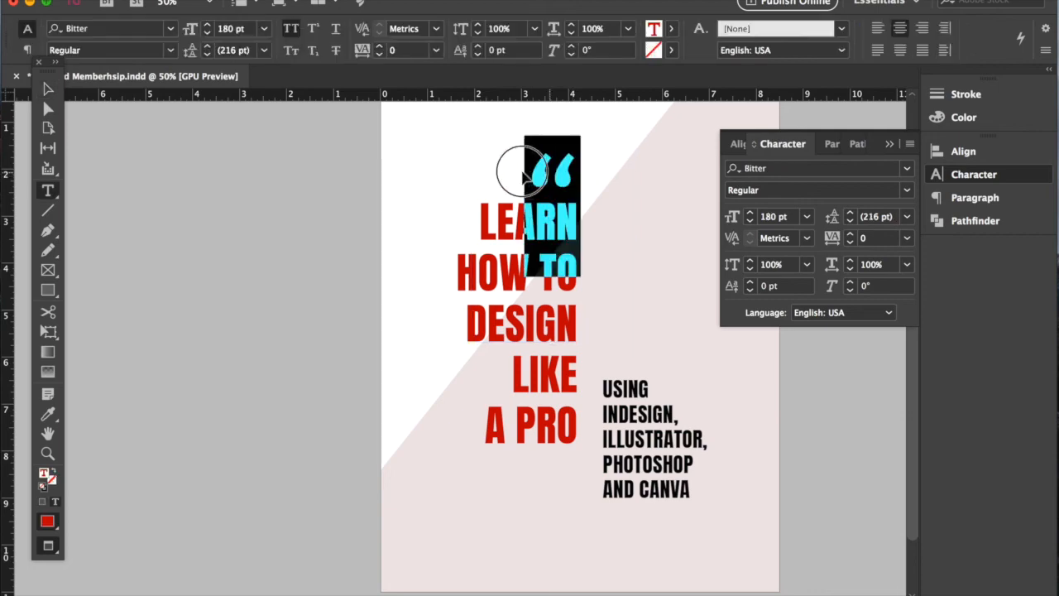
{"action": "left_click", "coordinate": [908, 166]}
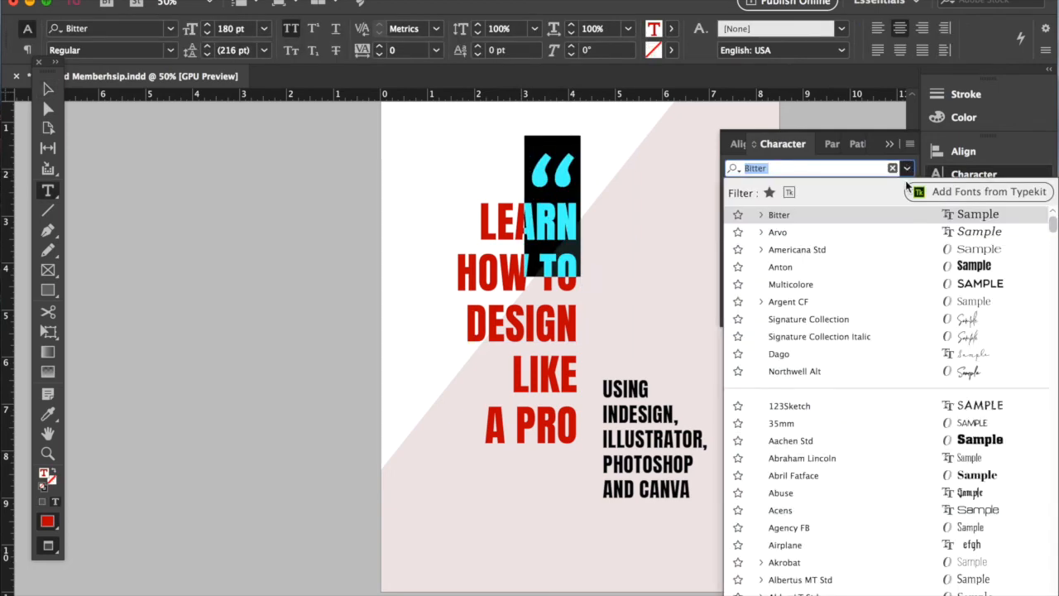
{"action": "scroll", "coordinate": [880, 398], "scroll_direction": "down", "scroll_amount": 15}
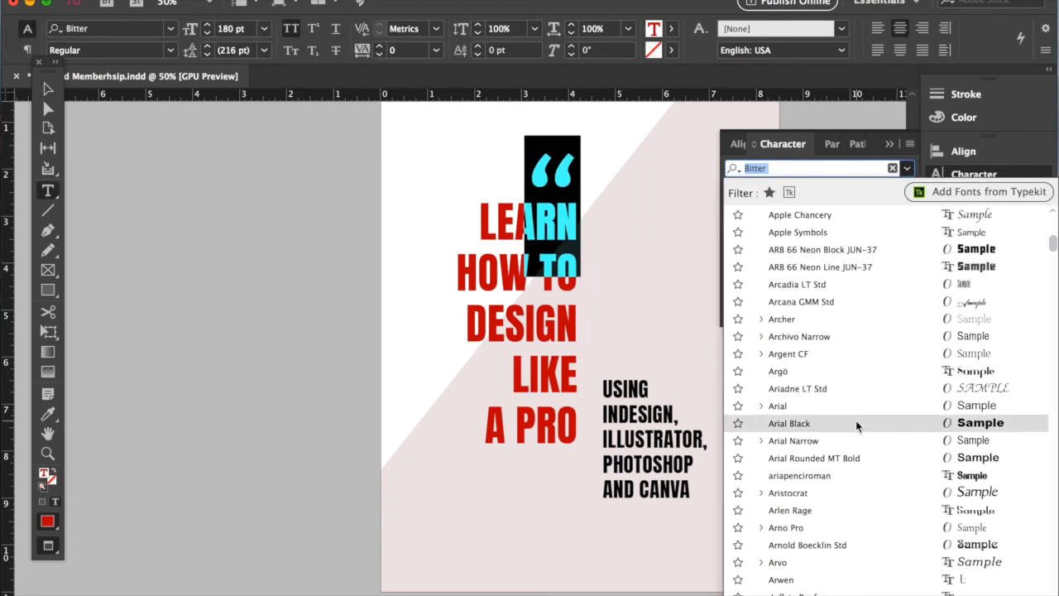
{"action": "scroll", "coordinate": [844, 401], "scroll_direction": "down", "scroll_amount": 20}
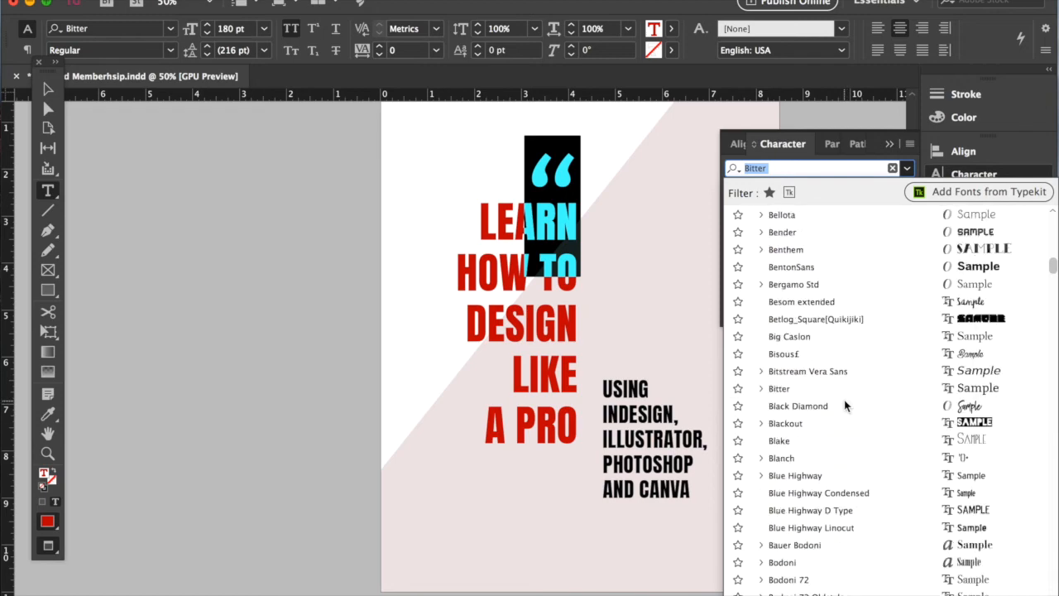
{"action": "scroll", "coordinate": [845, 404], "scroll_direction": "down", "scroll_amount": 5}
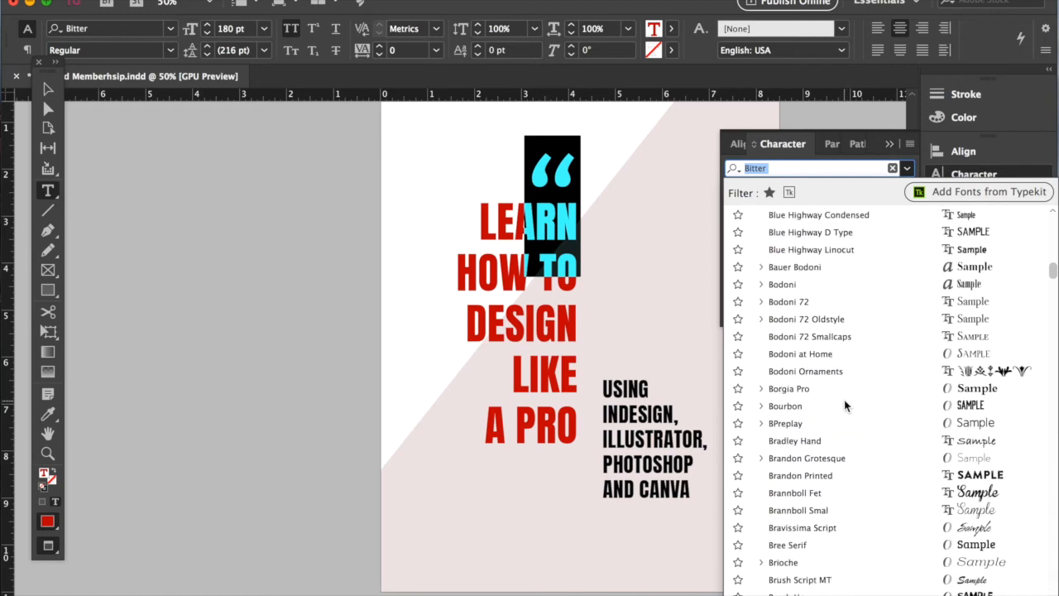
{"action": "left_click", "coordinate": [818, 391]}
{"action": "left_click", "coordinate": [801, 388]}
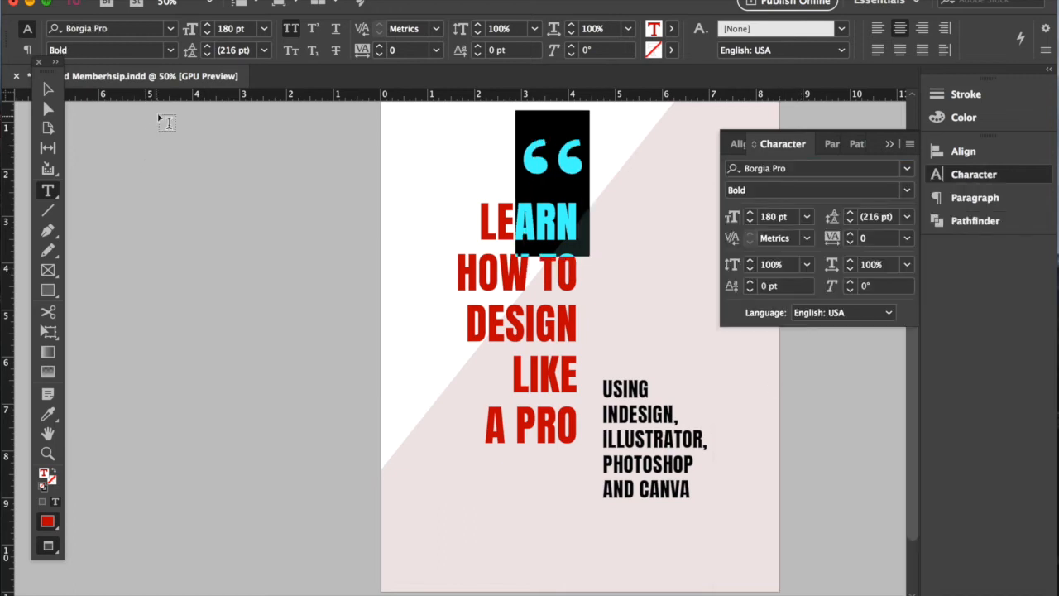
{"action": "left_click", "coordinate": [53, 89]}
{"action": "left_click", "coordinate": [186, 231]}
- Reduce the quotation mark's font size to 160 pt
{"action": "left_click", "coordinate": [563, 163]}
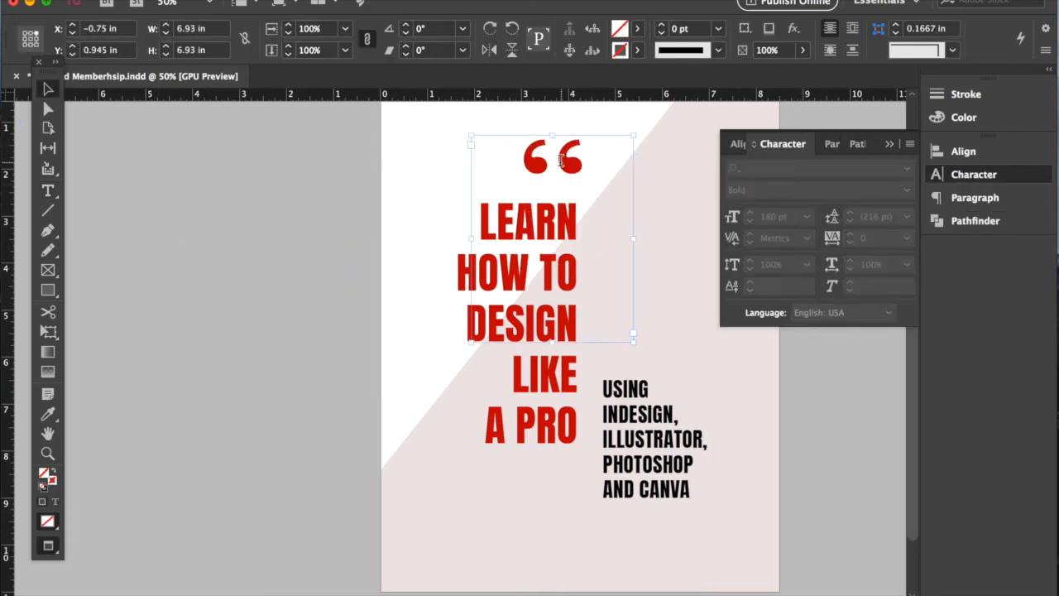
{"action": "double_click", "coordinate": [527, 165]}
{"action": "left_click", "coordinate": [767, 216]}
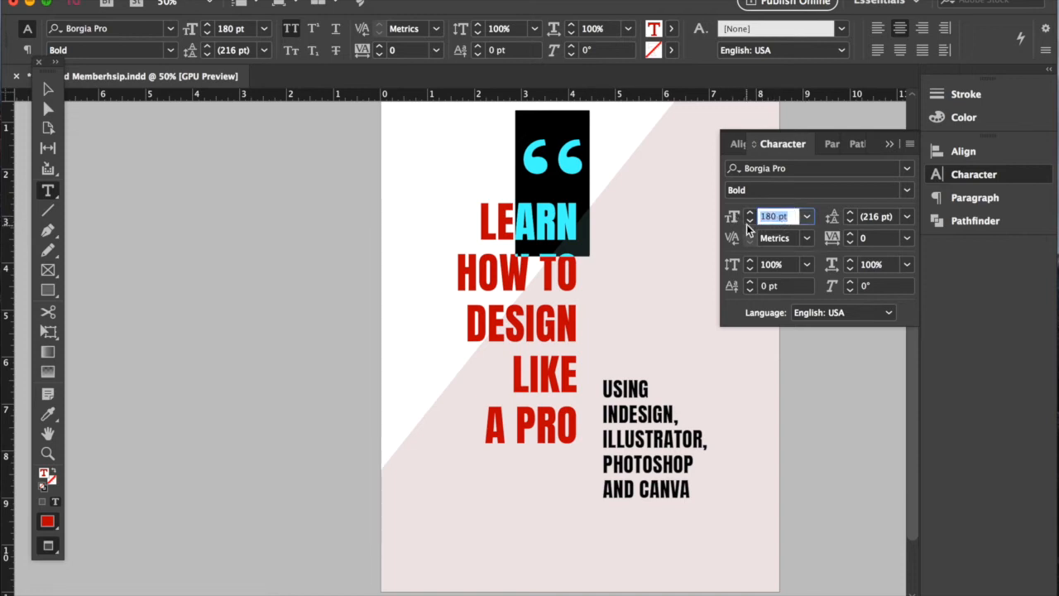
{"action": "type", "text": "160"}
{"action": "key", "text": "Return"}
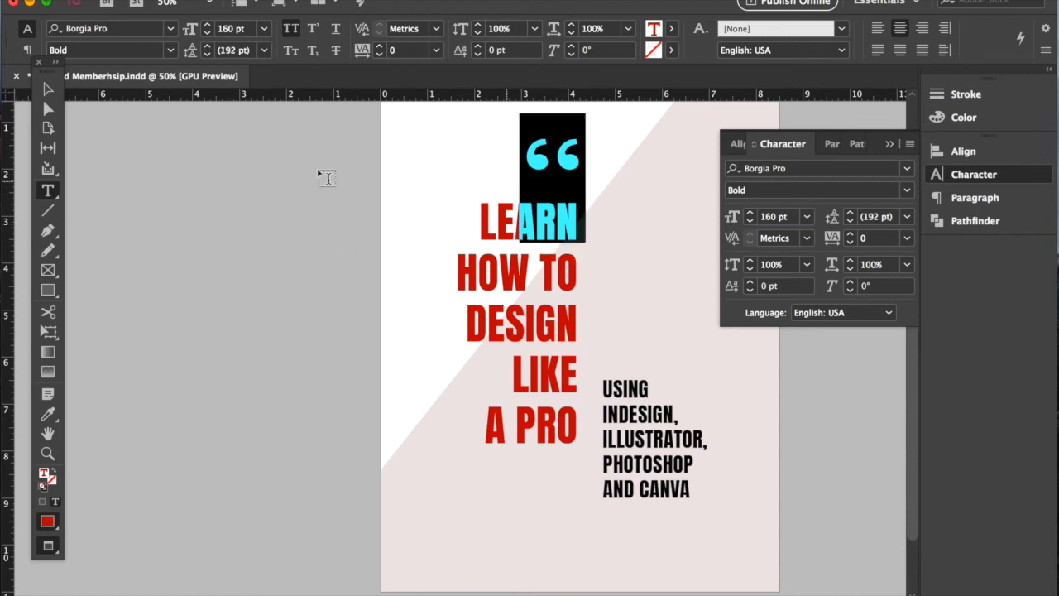
- Nudge the quotation mark down and slightly left so it sits just above the word LEARN in the heading
{"action": "left_click", "coordinate": [46, 89]}
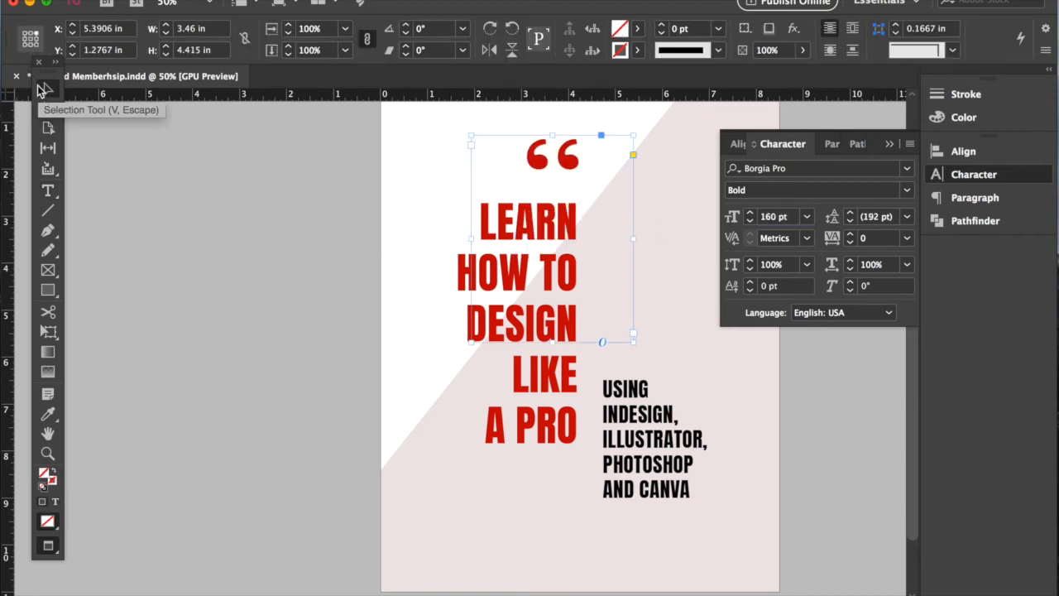
{"action": "key", "text": "shift+Down"}
{"action": "key", "text": "shift+Down"}
{"action": "key", "text": "shift+Down"}
{"action": "key", "text": "Left"}
{"action": "key", "text": "Left"}
{"action": "key", "text": "Left"}
{"action": "key", "text": "Left"}
{"action": "key", "text": "Up"}
{"action": "key", "text": "Up"}
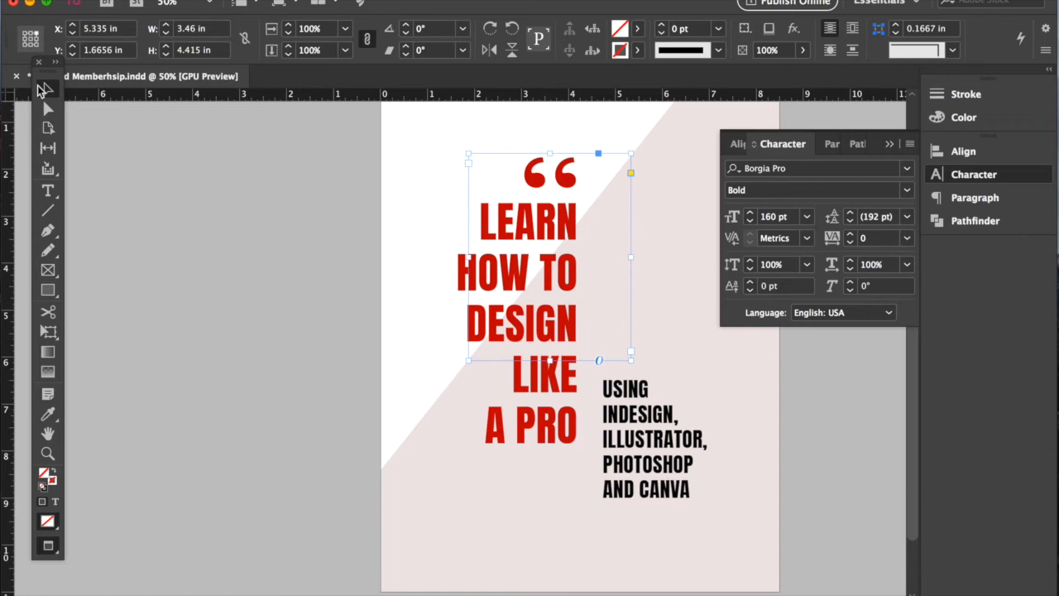
{"action": "left_click", "coordinate": [183, 282]}
{"action": "key", "text": "super+minus"}
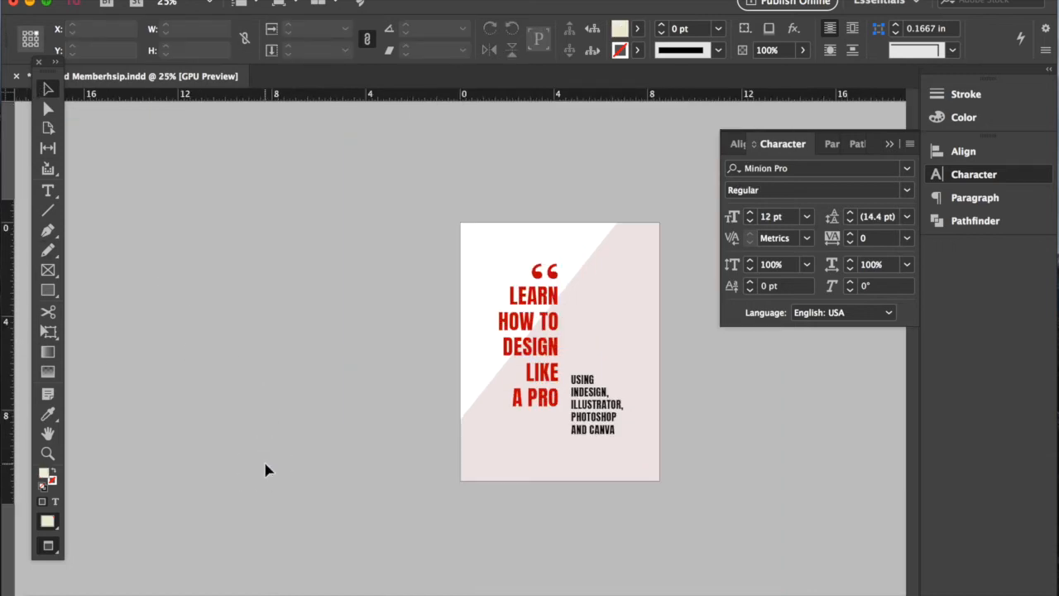
{"action": "key", "text": "super+equal"}
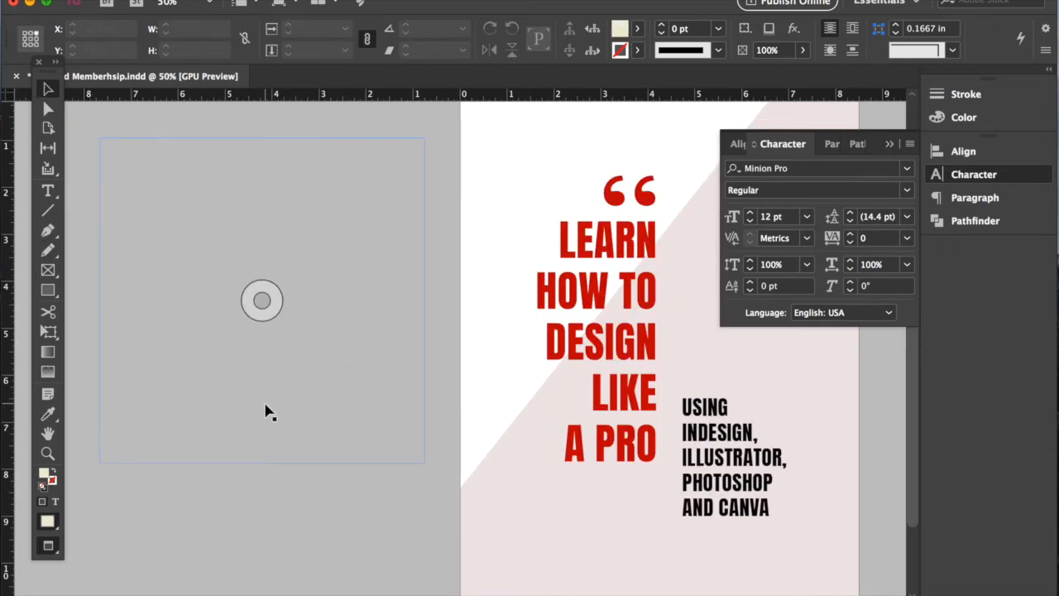
{"action": "key", "text": "super+minus"}
- Move the black subtitle text frame higher beside the heading, and extend its lower edge to make it about 5.86 in tall
{"action": "left_click", "coordinate": [600, 421]}
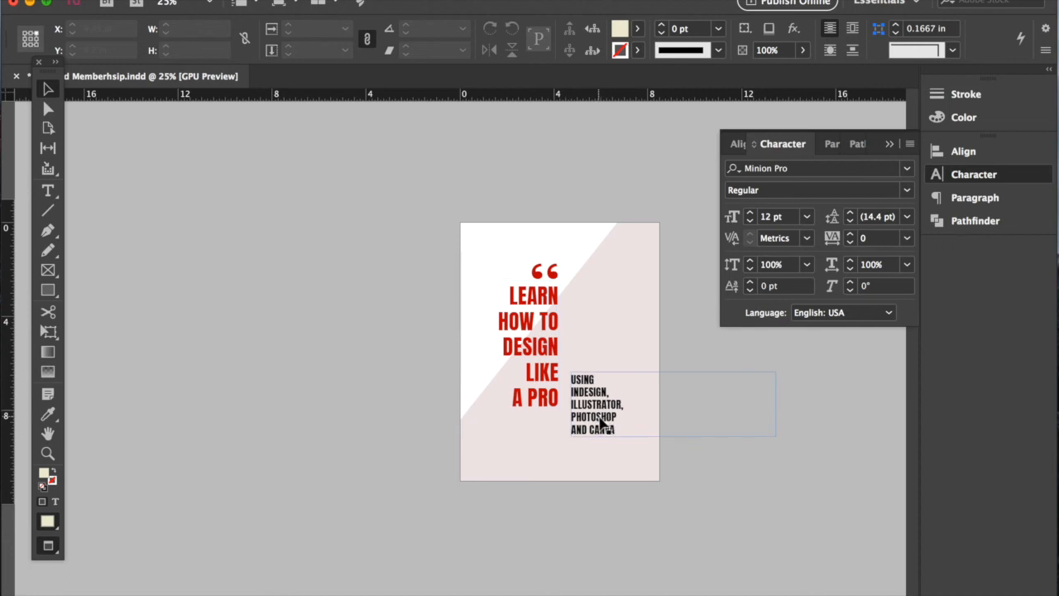
{"action": "key", "text": "super+equal"}
{"action": "left_click_drag", "start_coordinate": [383, 406], "coordinate": [374, 308]}
{"action": "left_click_drag", "start_coordinate": [534, 366], "coordinate": [533, 513]}
- Add the lines "SATURDAY", "APRIL 16TH" and "1:30-3:30PM" below "AND CANVA" in the subtitle text
{"action": "double_click", "coordinate": [423, 352]}
{"action": "key", "text": "Return"}
{"action": "type", "text": "SATURDAY "}
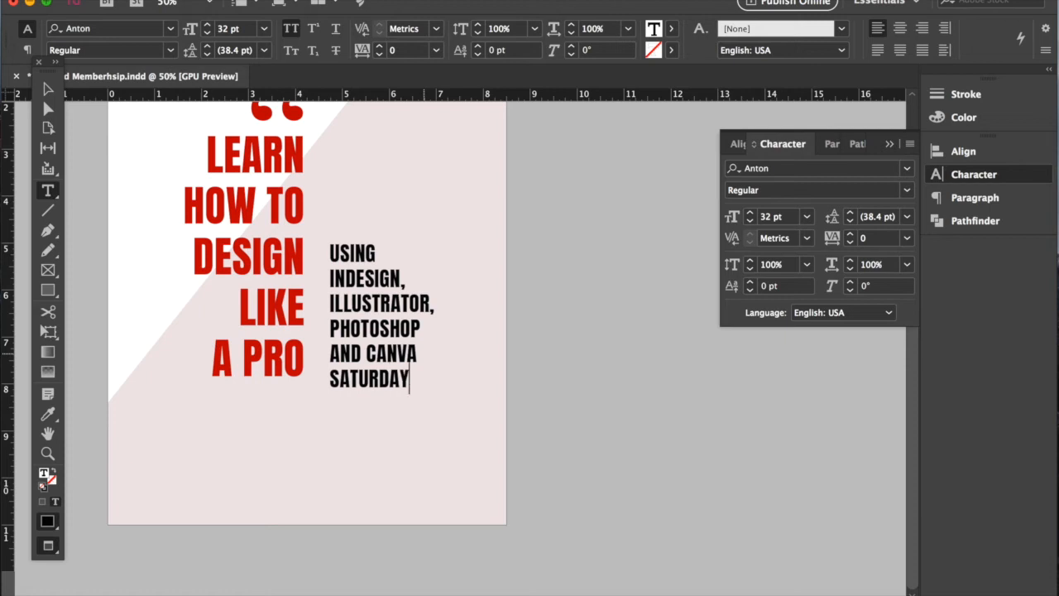
{"action": "type", "text": "APRIL 16TH "}
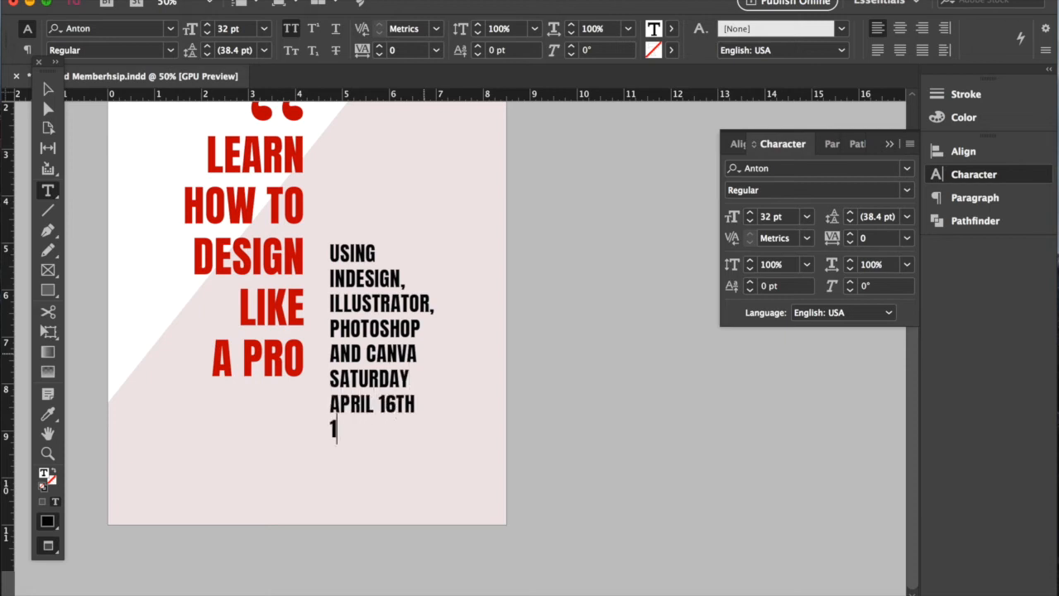
{"action": "type", "text": "1:30-3:30PM"}
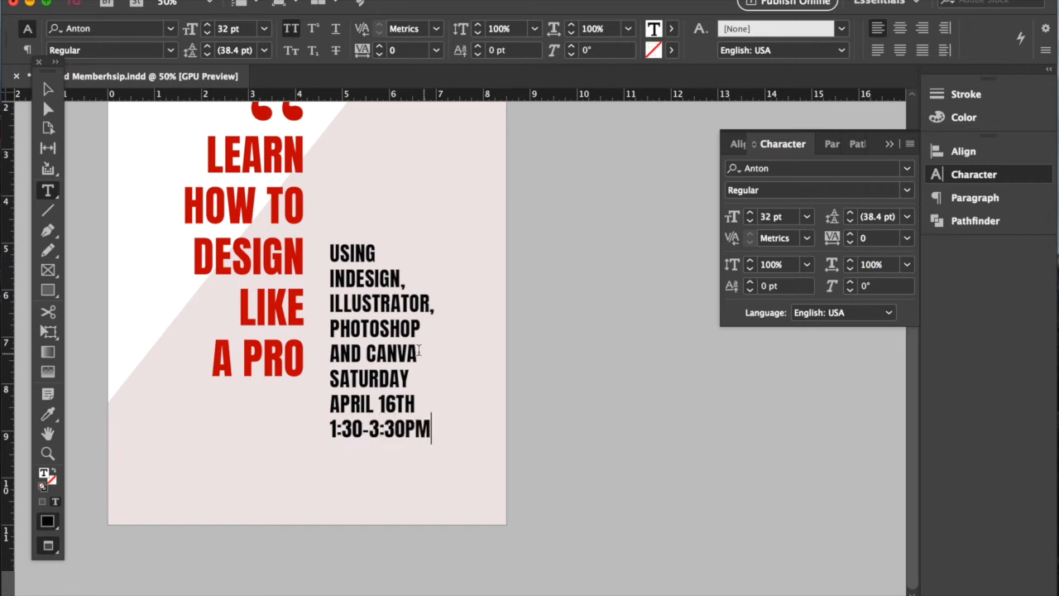
{"action": "left_click", "coordinate": [47, 89]}
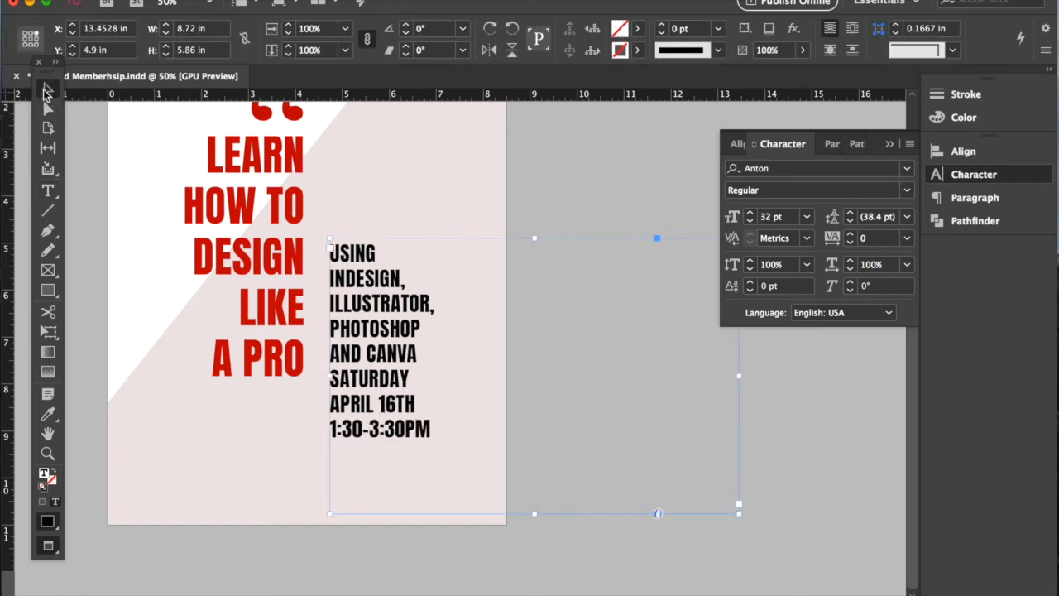
{"action": "key", "text": "super+minus"}
{"action": "left_click", "coordinate": [381, 427]}
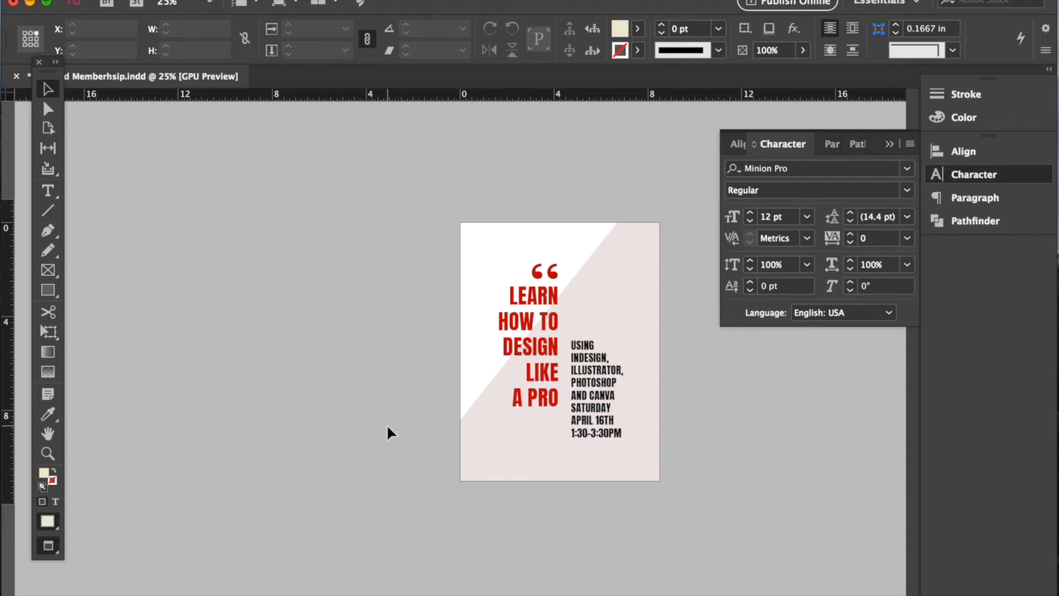
- Select the quotation mark, heading and subtitle frames together, and nudge them slightly left and down on the page
{"action": "left_click", "coordinate": [544, 412]}
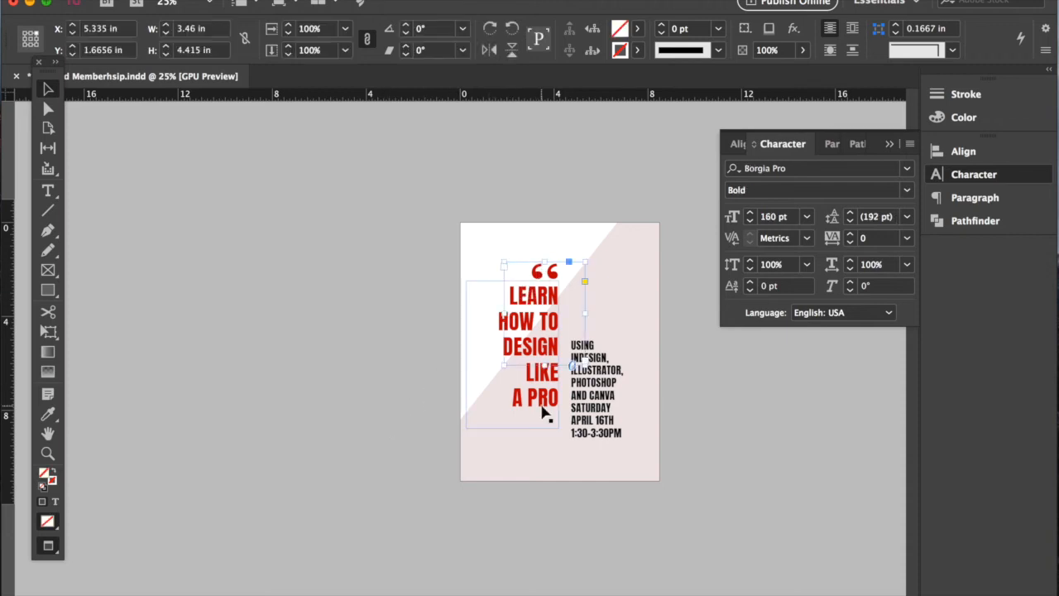
{"action": "left_click", "coordinate": [602, 422], "text": "shift"}
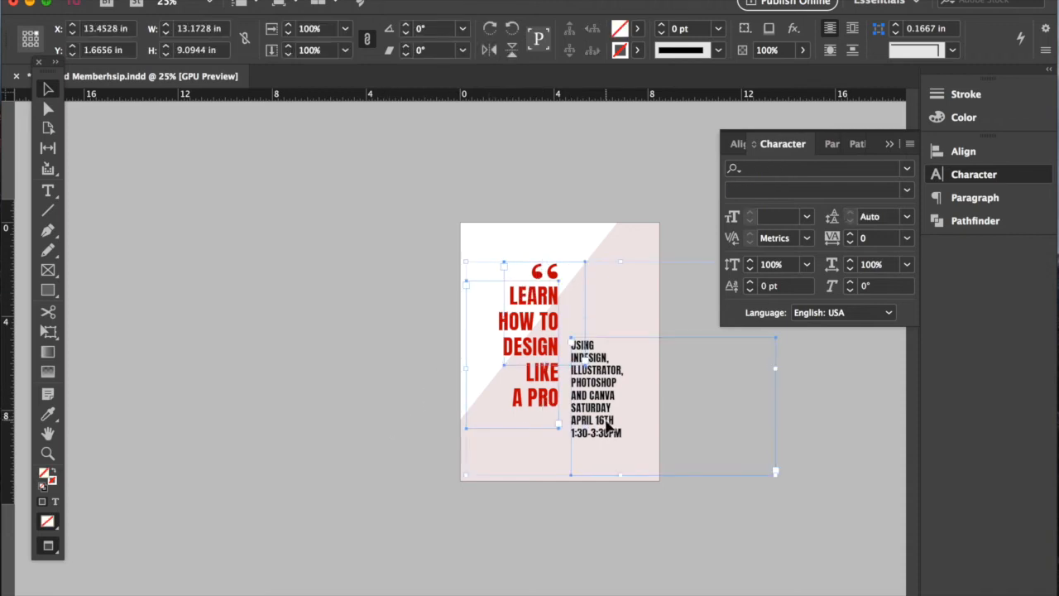
{"action": "key", "text": "shift+Left"}
{"action": "key", "text": "Down"}
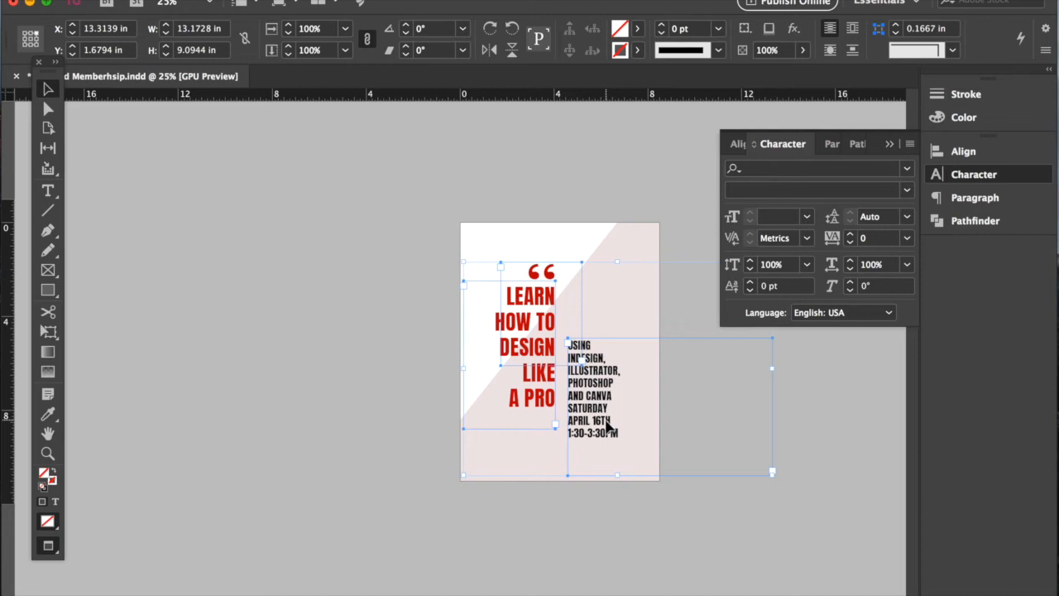
{"action": "left_click", "coordinate": [309, 418]}
{"action": "key", "text": "super+equal"}
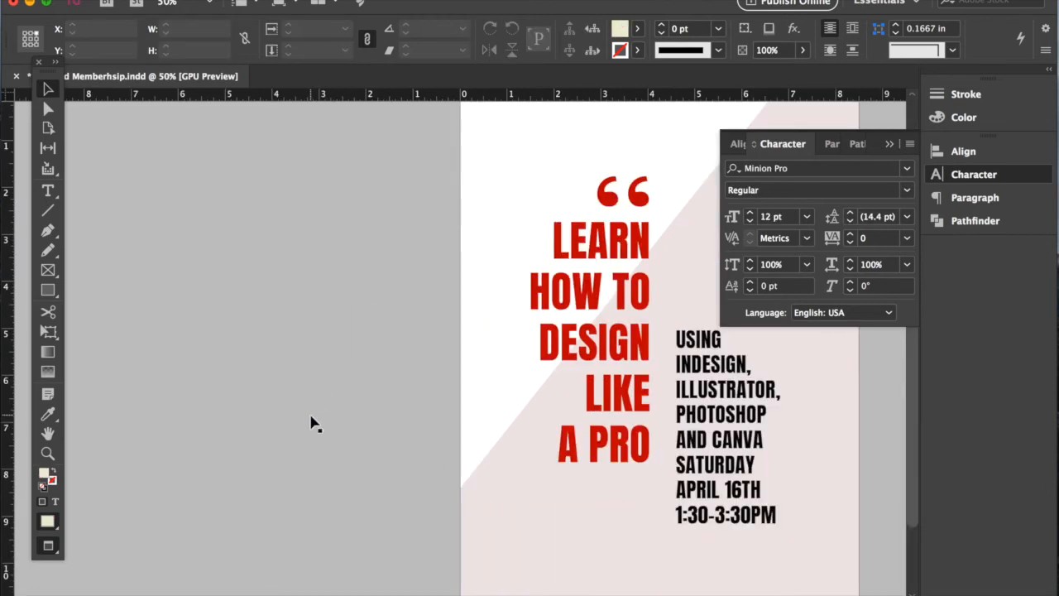
- Insert a blank line between "AND CANVA" and "SATURDAY" to separate the event date from the subtitle
{"action": "scroll", "coordinate": [310, 418], "scroll_direction": "up", "scroll_amount": 1}
{"action": "scroll", "coordinate": [312, 421], "scroll_direction": "right", "scroll_amount": 2}
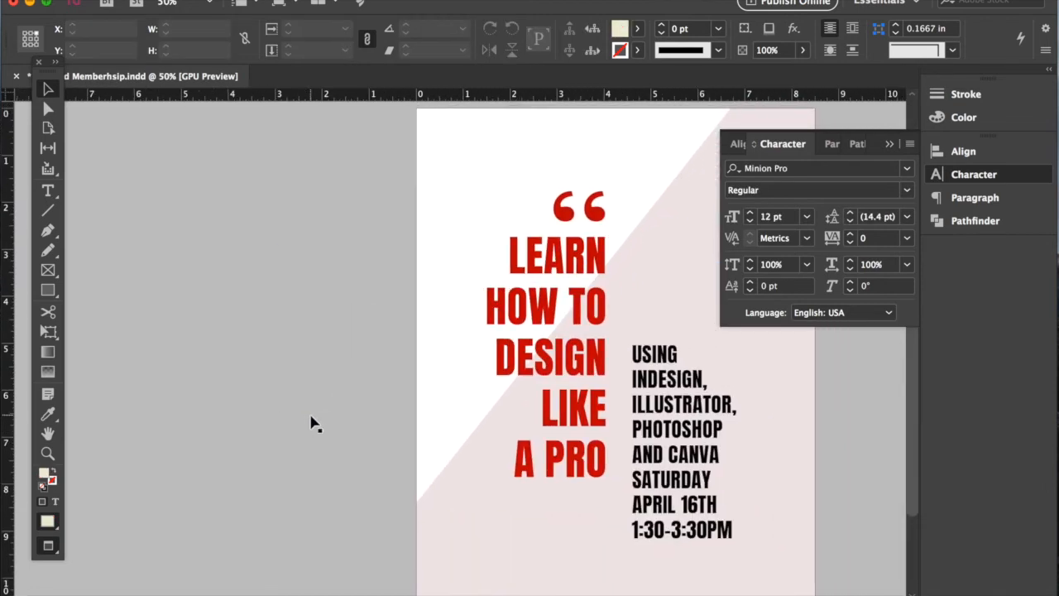
{"action": "double_click", "coordinate": [716, 457]}
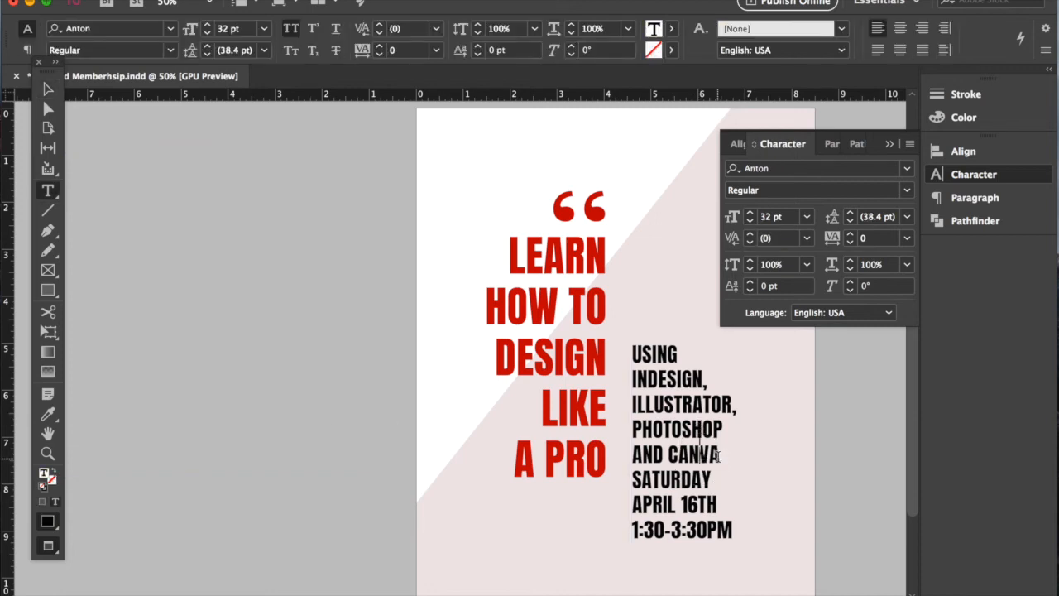
{"action": "left_click", "coordinate": [719, 456]}
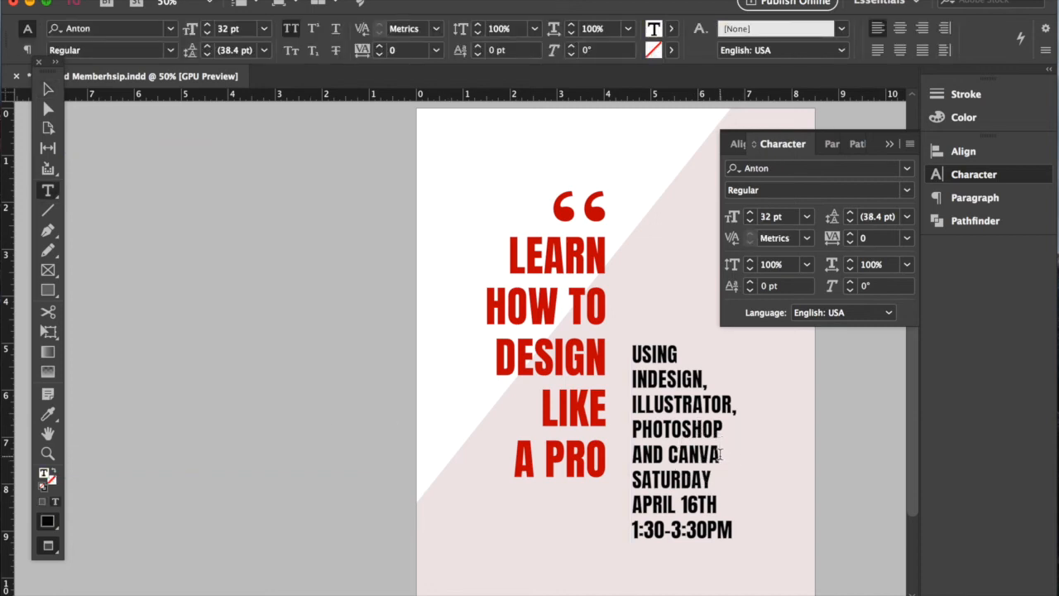
{"action": "key", "text": "Return"}
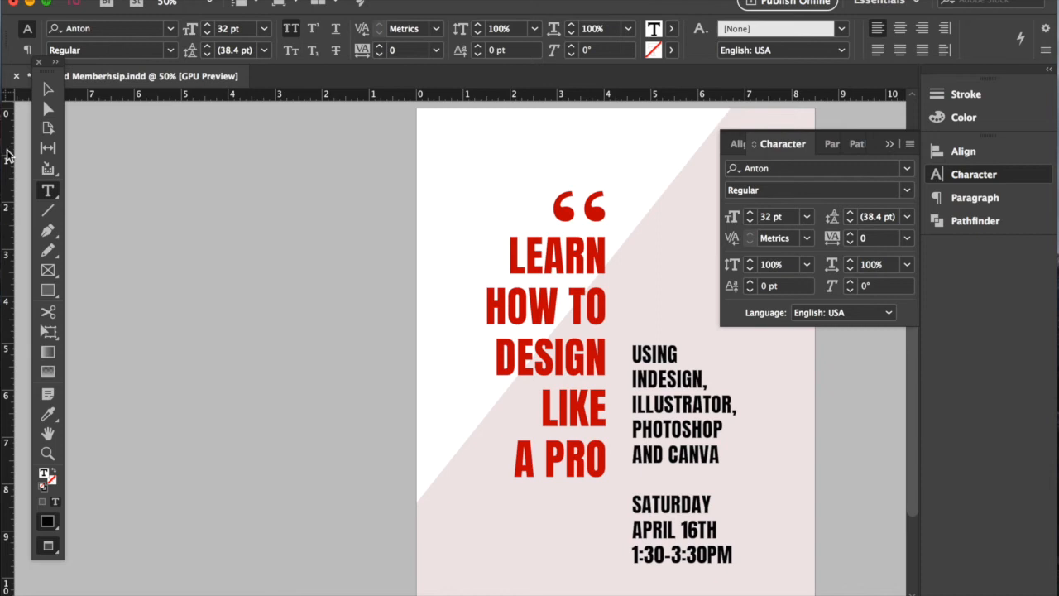
{"action": "left_click", "coordinate": [48, 89]}
- Nudge the subtitle and date text frame up slightly beside the heading
{"action": "scroll", "coordinate": [213, 420], "scroll_direction": "down", "scroll_amount": 2}
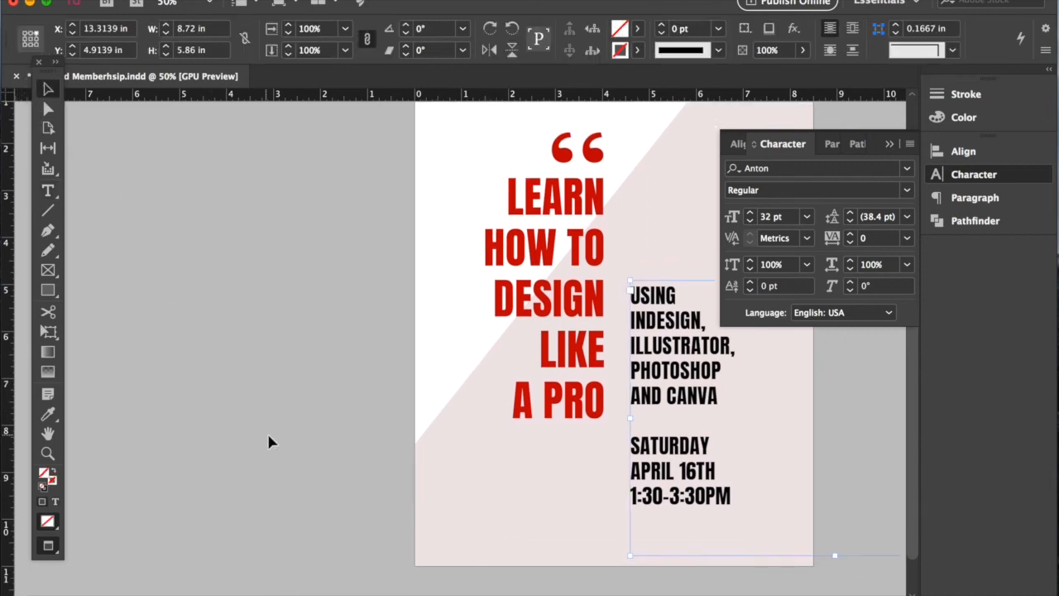
{"action": "left_click", "coordinate": [265, 432]}
{"action": "left_click", "coordinate": [672, 370]}
{"action": "key", "text": "shift+Up"}
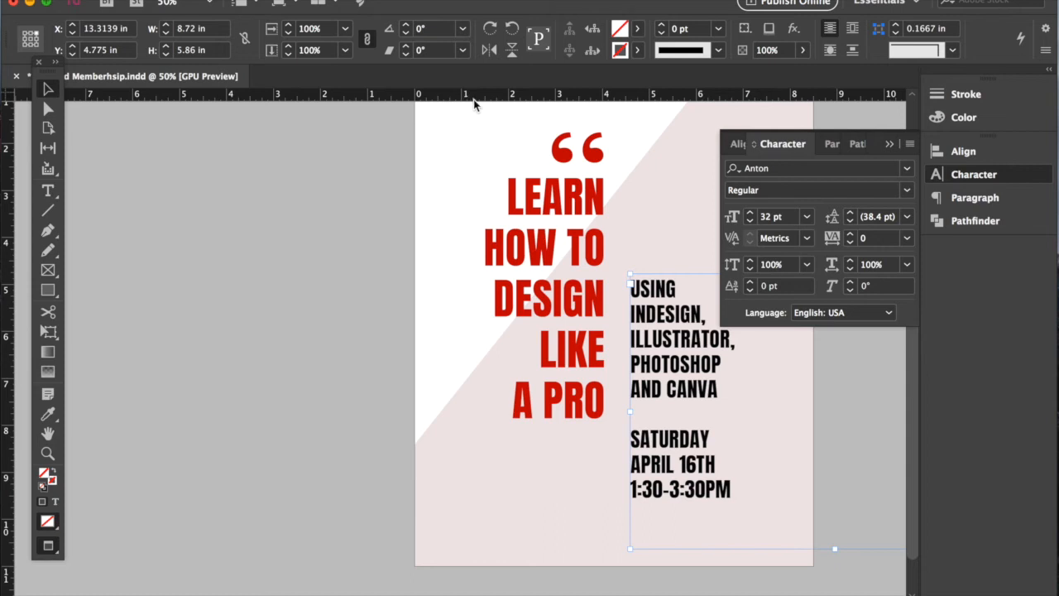
- Place a horizontal ruler guide level with the top of the word USING, and return to the clean page preview
{"action": "scroll", "coordinate": [528, 110], "scroll_direction": "right", "scroll_amount": 3}
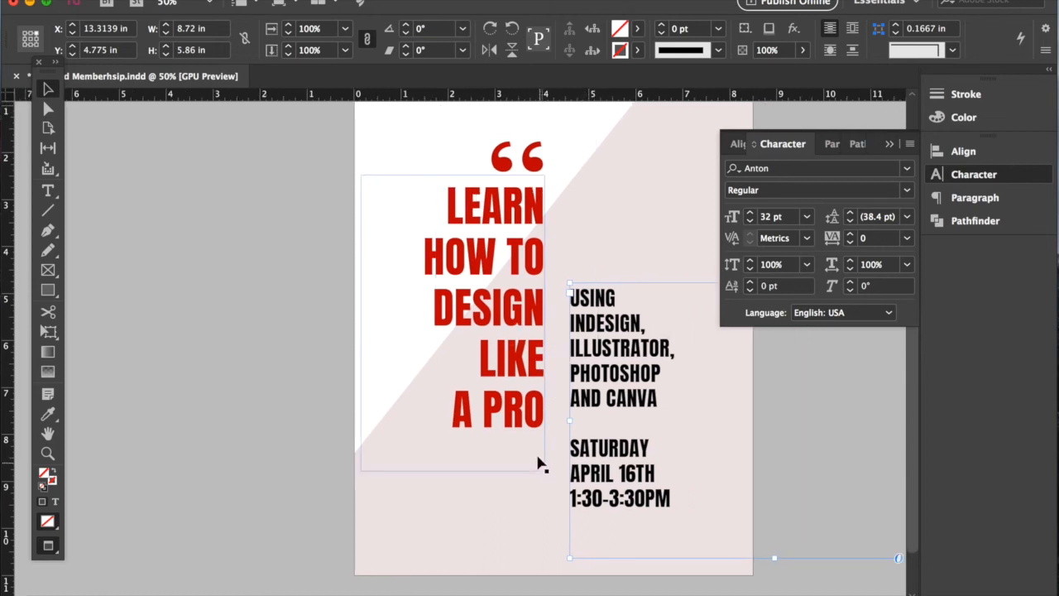
{"action": "left_click", "coordinate": [530, 403]}
{"action": "left_click", "coordinate": [619, 390], "text": "shift"}
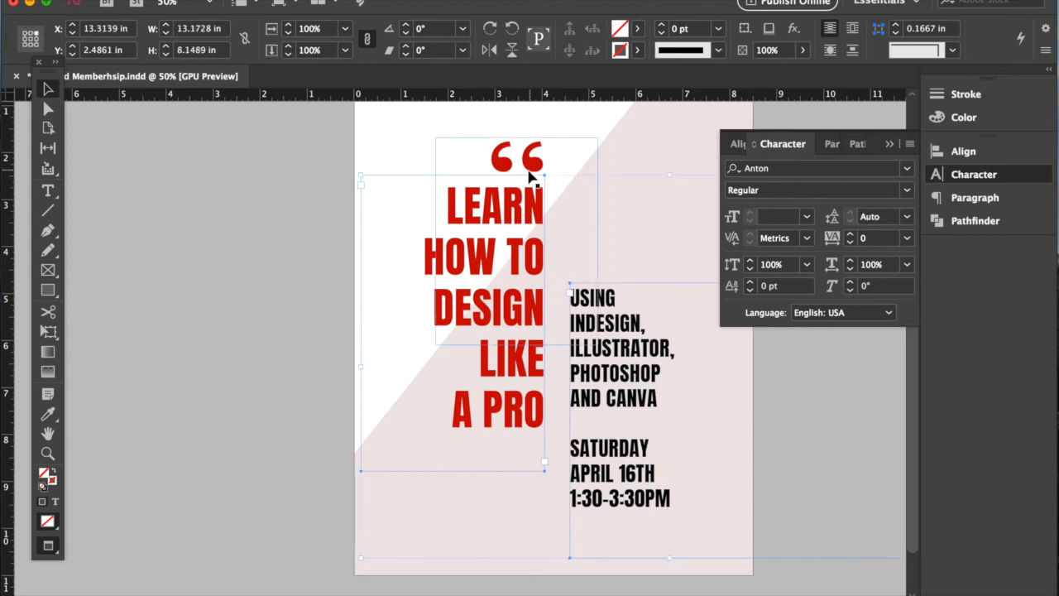
{"action": "left_click", "coordinate": [307, 373]}
{"action": "left_click_drag", "start_coordinate": [513, 94], "coordinate": [510, 290]}
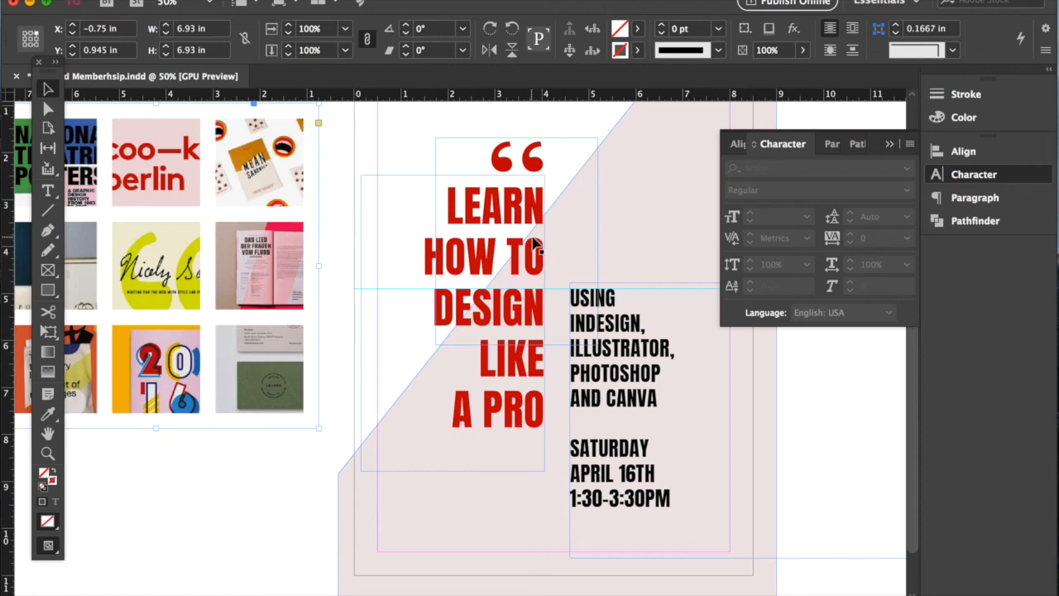
{"action": "key", "text": "w"}
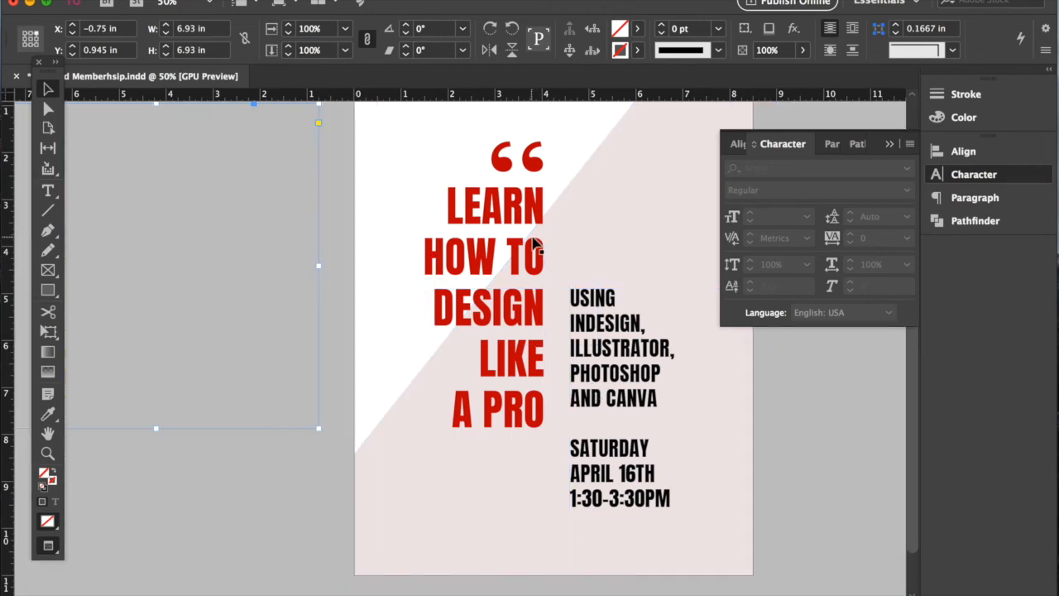
{"action": "left_click", "coordinate": [351, 249]}
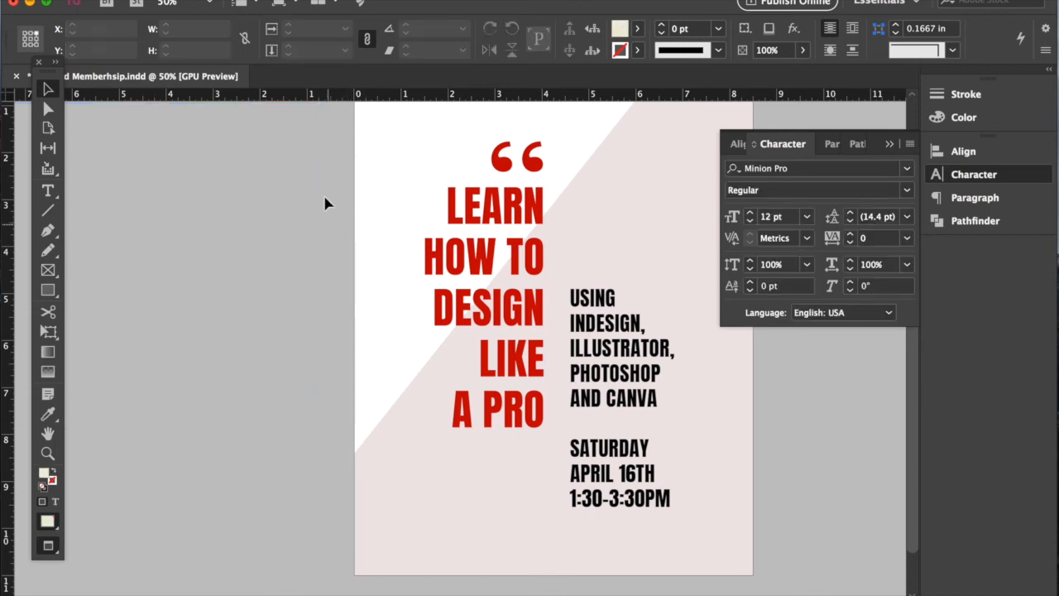
- Leave the page preview to show the frame edges, margins and pasteboard reference images beside the flyer
{"action": "key", "text": "r"}
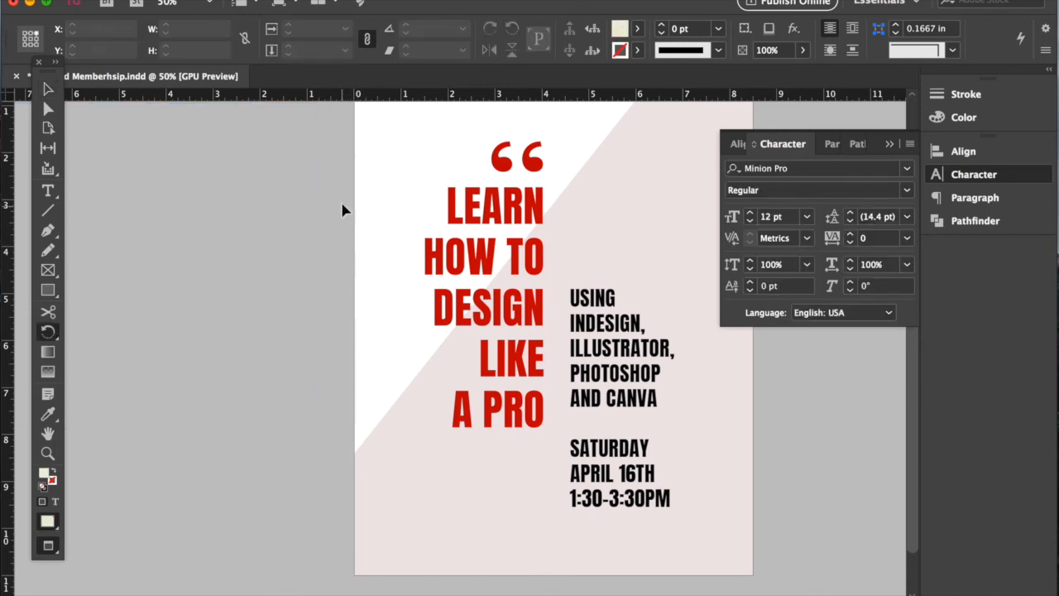
{"action": "key", "text": "super+r"}
{"action": "key", "text": "super+r"}
{"action": "key", "text": "super+minus"}
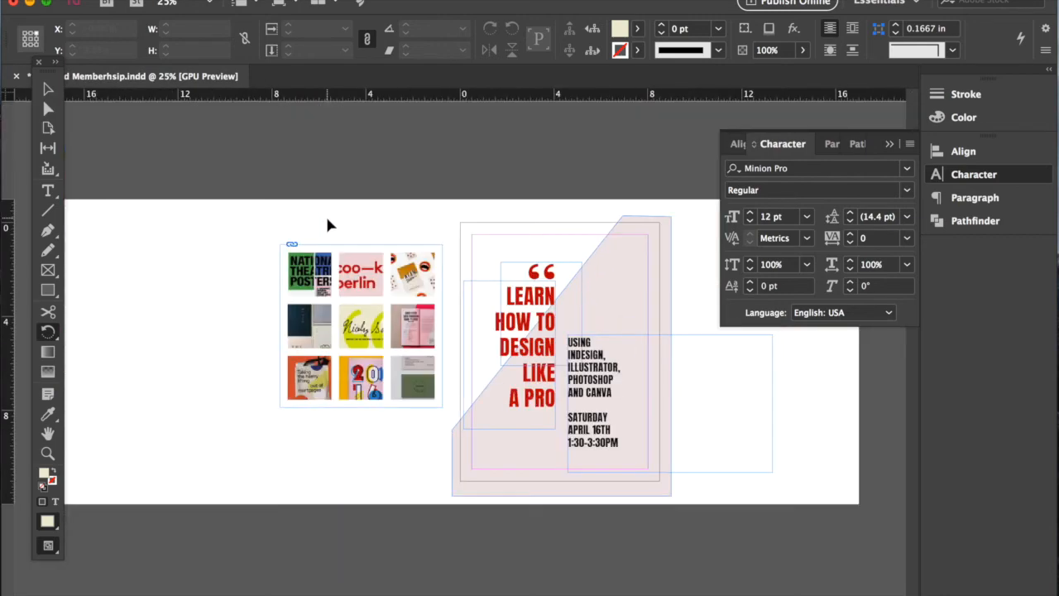
{"action": "key", "text": "super+equal"}
{"action": "scroll", "coordinate": [285, 469], "scroll_direction": "right", "scroll_amount": 2}
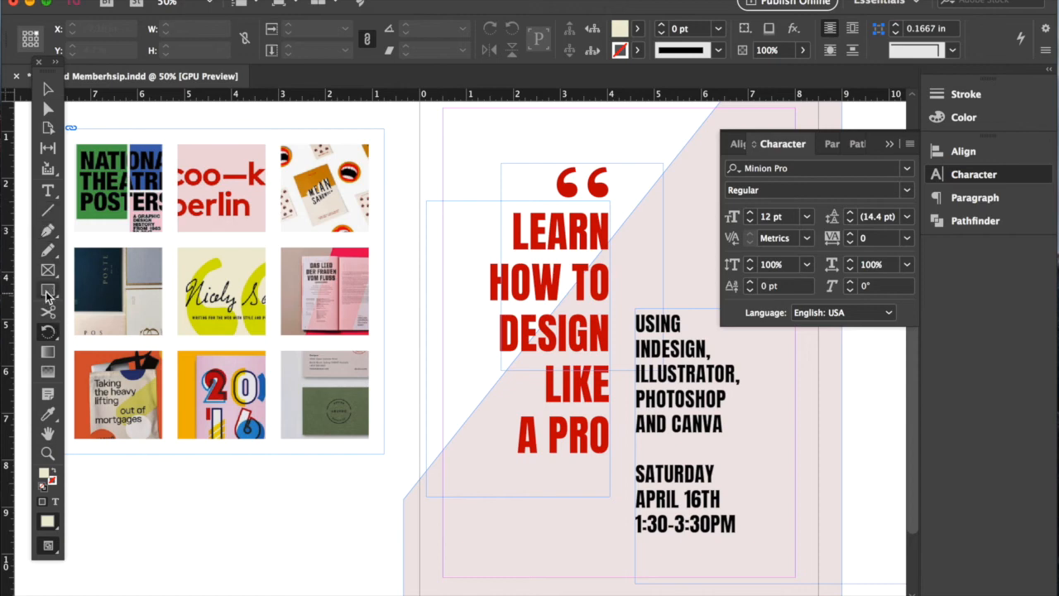
- Remove the blank line between AND CANVA and SATURDAY in the subtitle and date text
{"action": "left_click", "coordinate": [674, 424]}
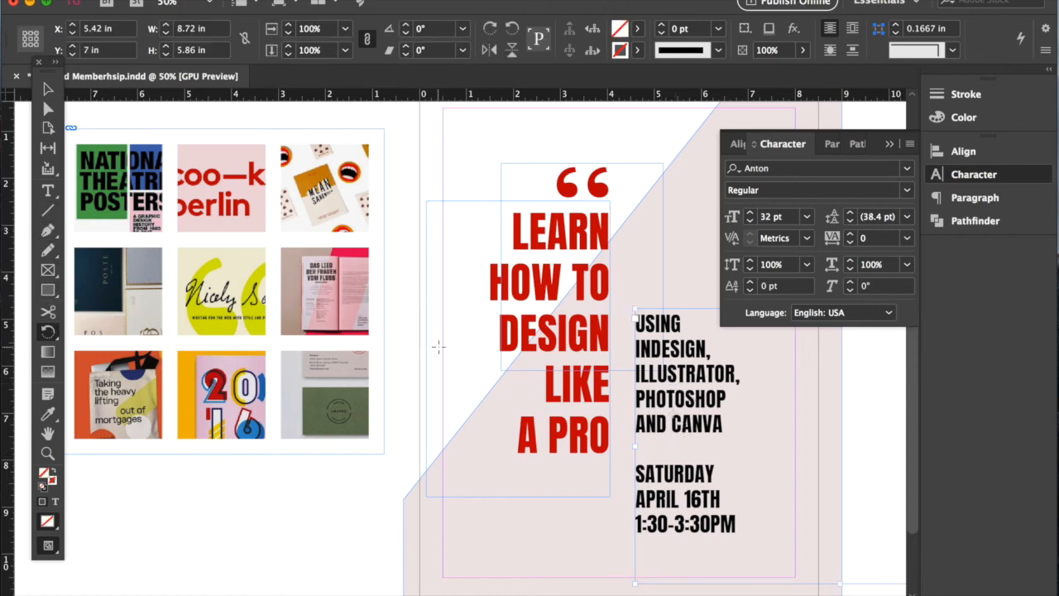
{"action": "left_click", "coordinate": [48, 89]}
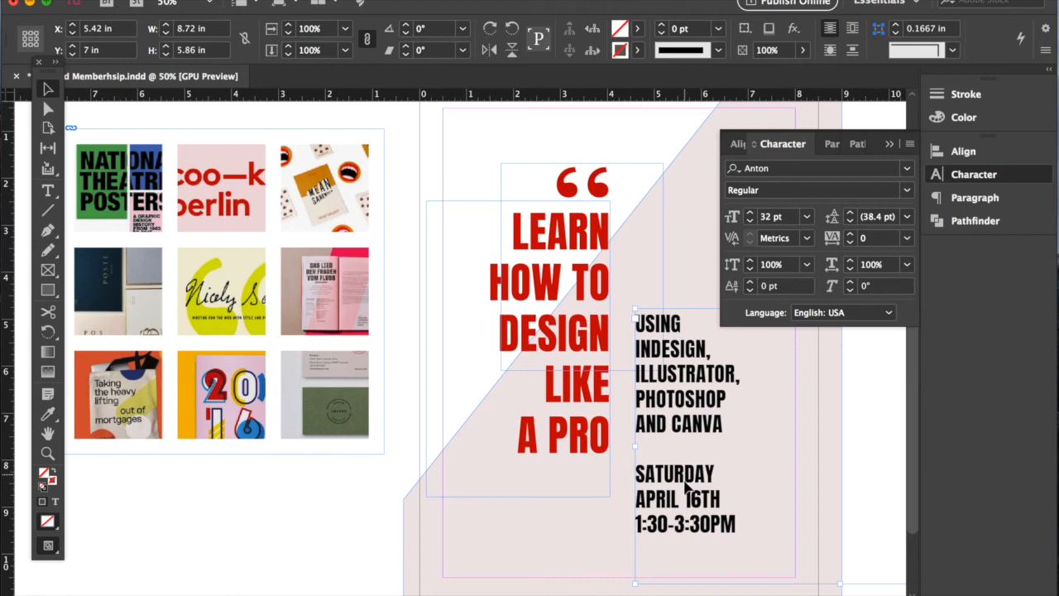
{"action": "double_click", "coordinate": [633, 473]}
{"action": "key", "text": "BackSpace"}
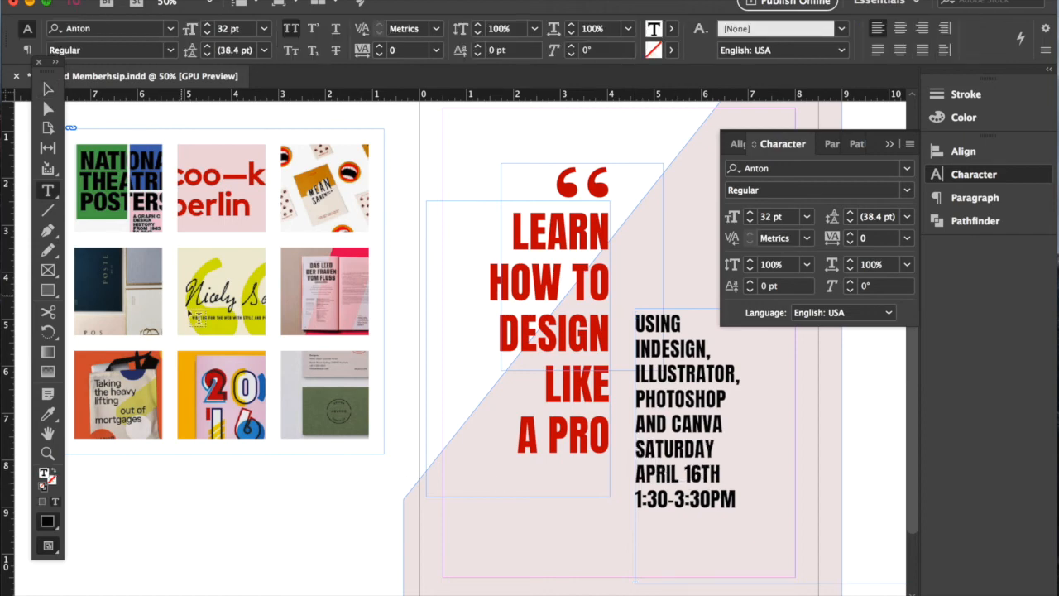
{"action": "left_click", "coordinate": [47, 88]}
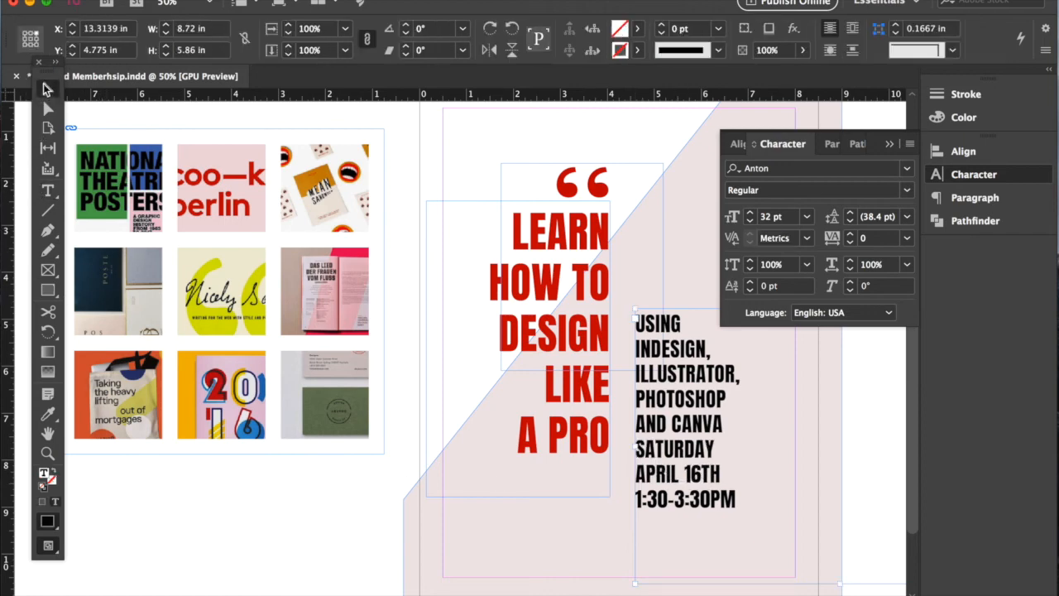
{"action": "left_click", "coordinate": [343, 510]}
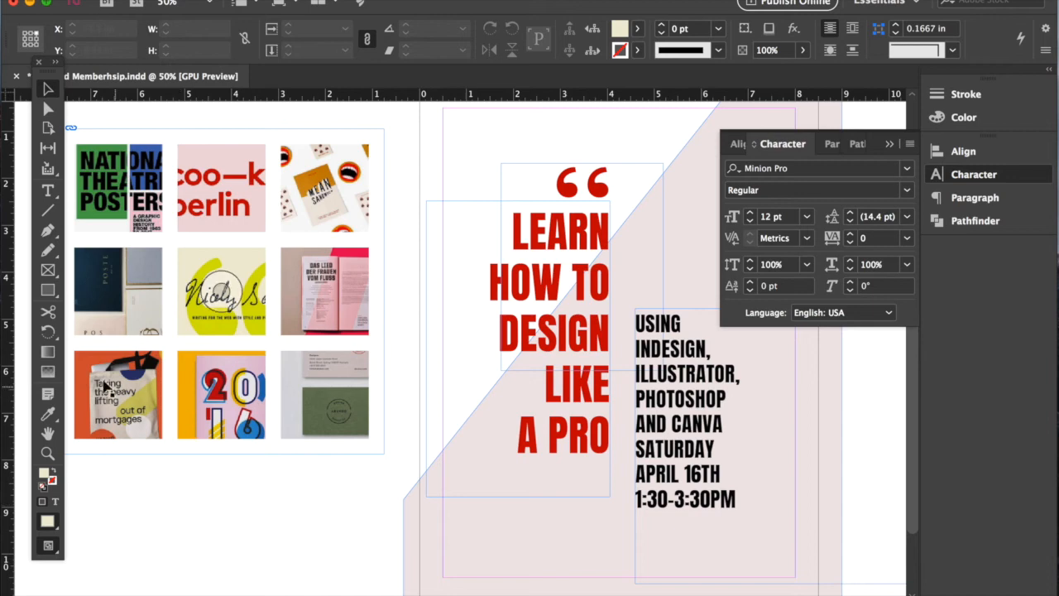
- Sample the red from the cook berlin reference image and draw a thin rectangle about 1.3 by 0.12 in beneath PRO
{"action": "left_click", "coordinate": [48, 416]}
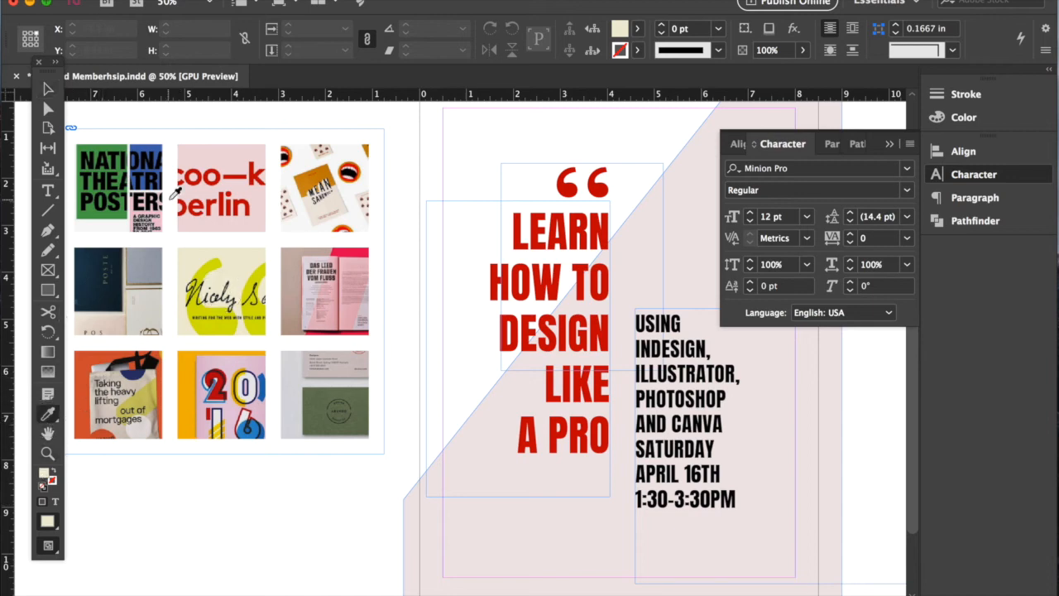
{"action": "left_click", "coordinate": [207, 175]}
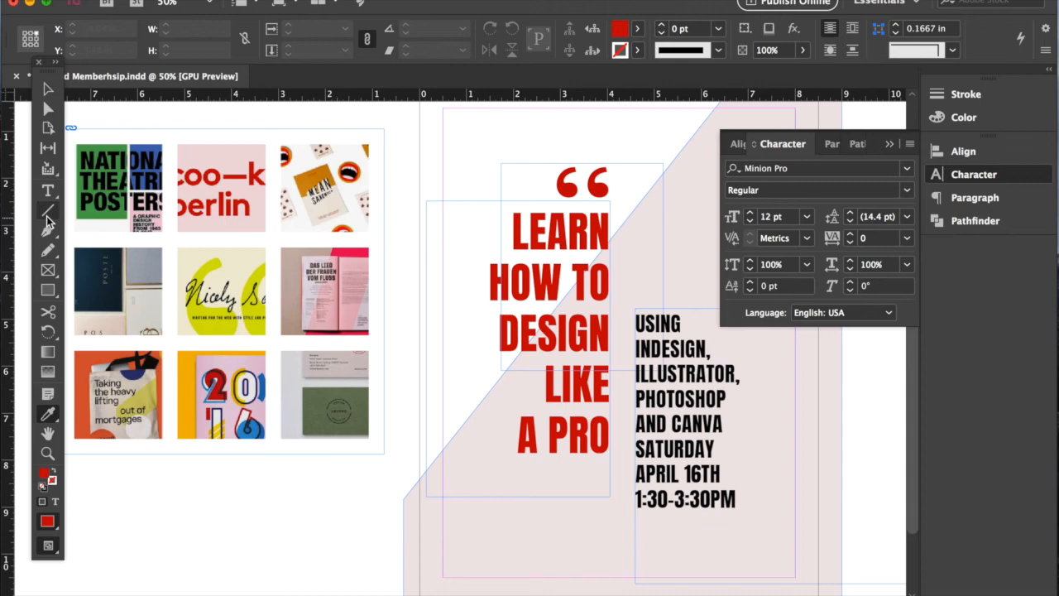
{"action": "left_click", "coordinate": [48, 290]}
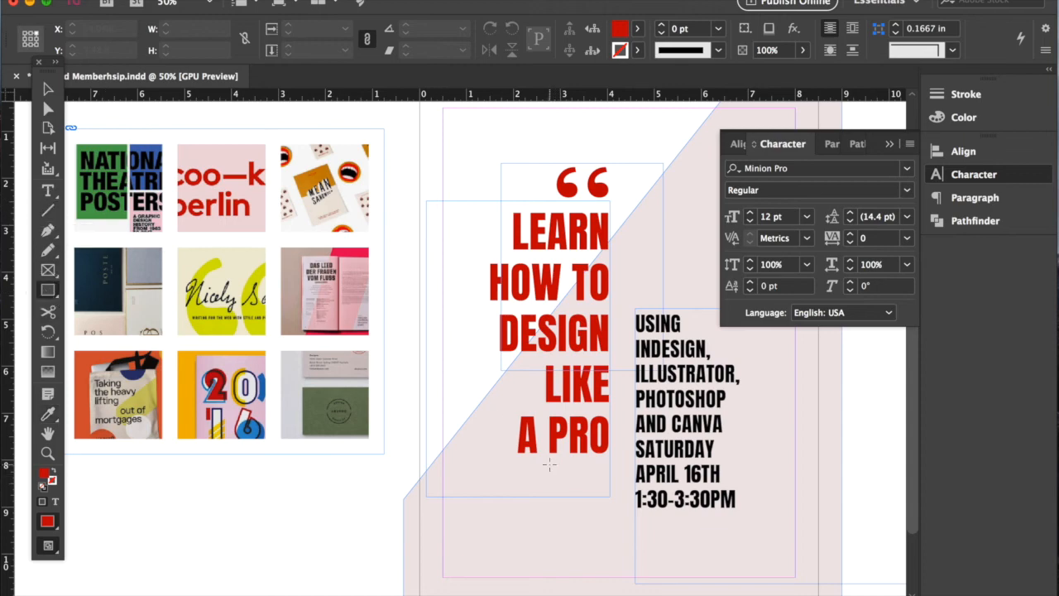
{"action": "left_click_drag", "start_coordinate": [549, 467], "coordinate": [606, 473]}
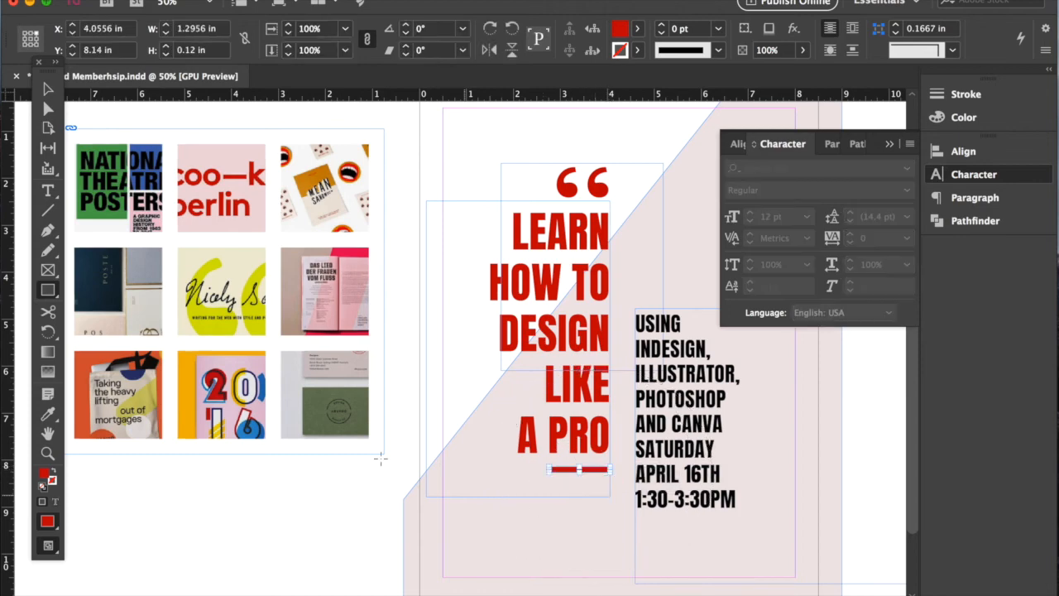
{"action": "left_click", "coordinate": [48, 89]}
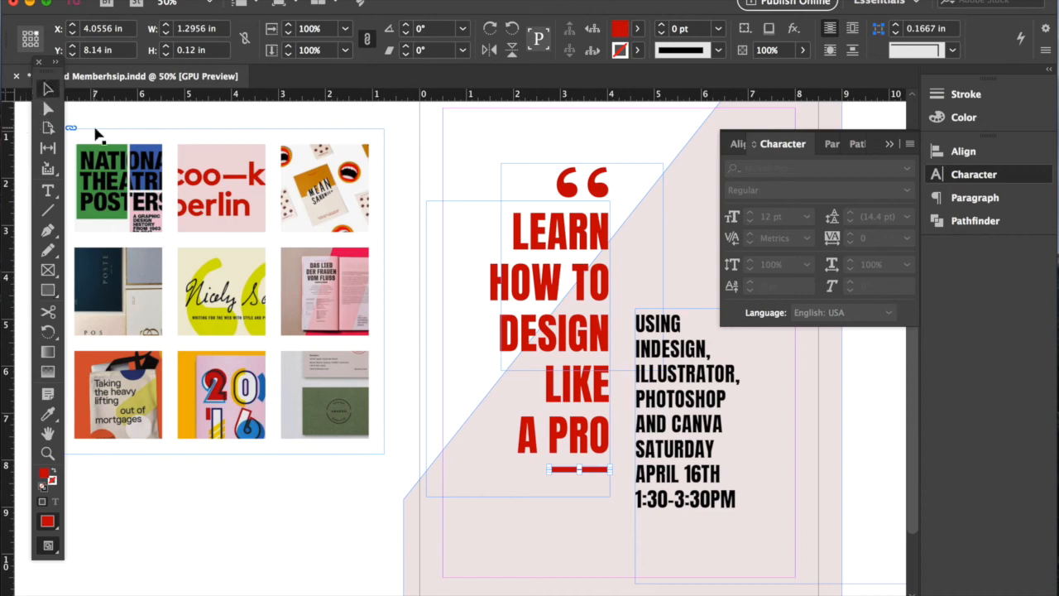
{"action": "left_click", "coordinate": [319, 534]}
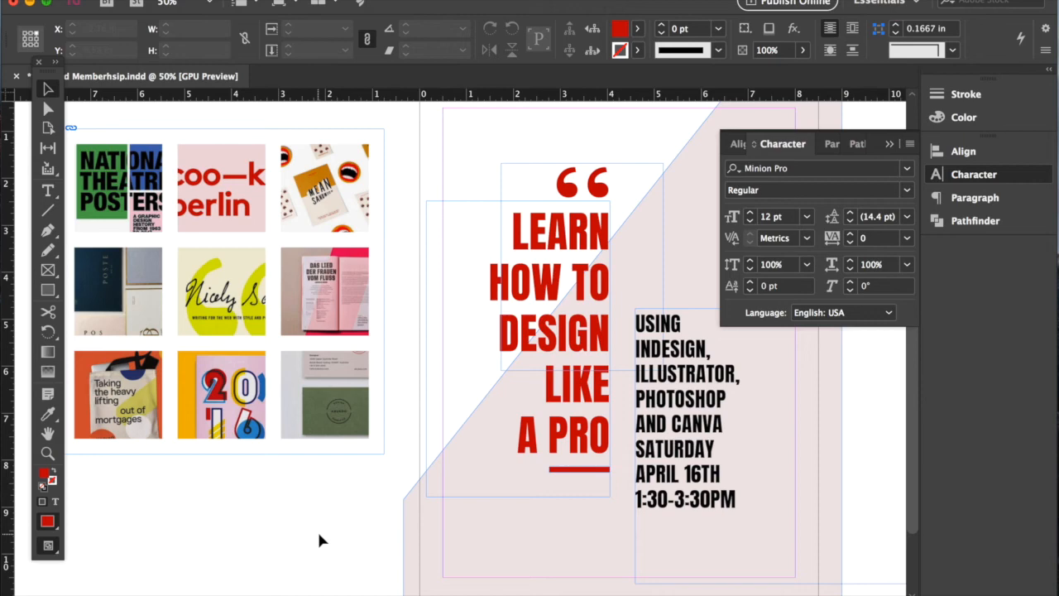
- Nudge the red underline beneath PRO slightly down and check the flyer in the clean page preview
{"action": "left_click", "coordinate": [589, 470]}
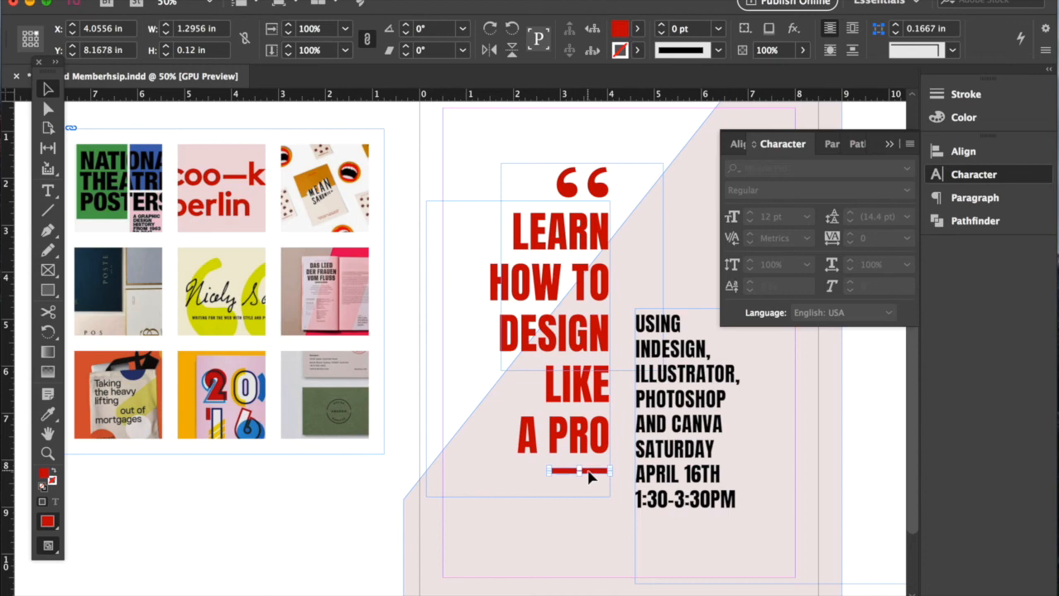
{"action": "left_click", "coordinate": [307, 553]}
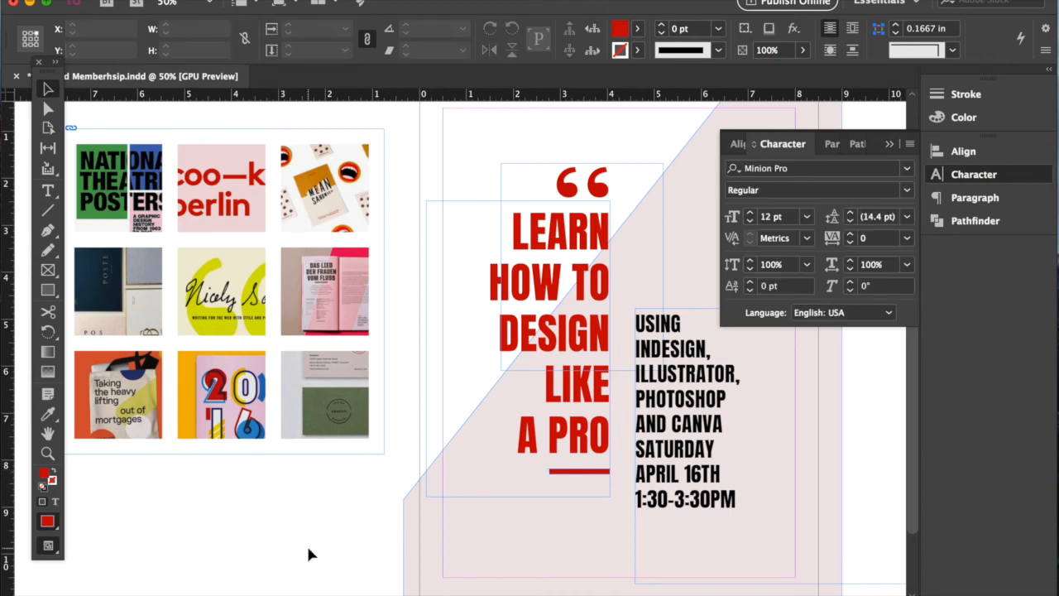
{"action": "key", "text": "super+minus"}
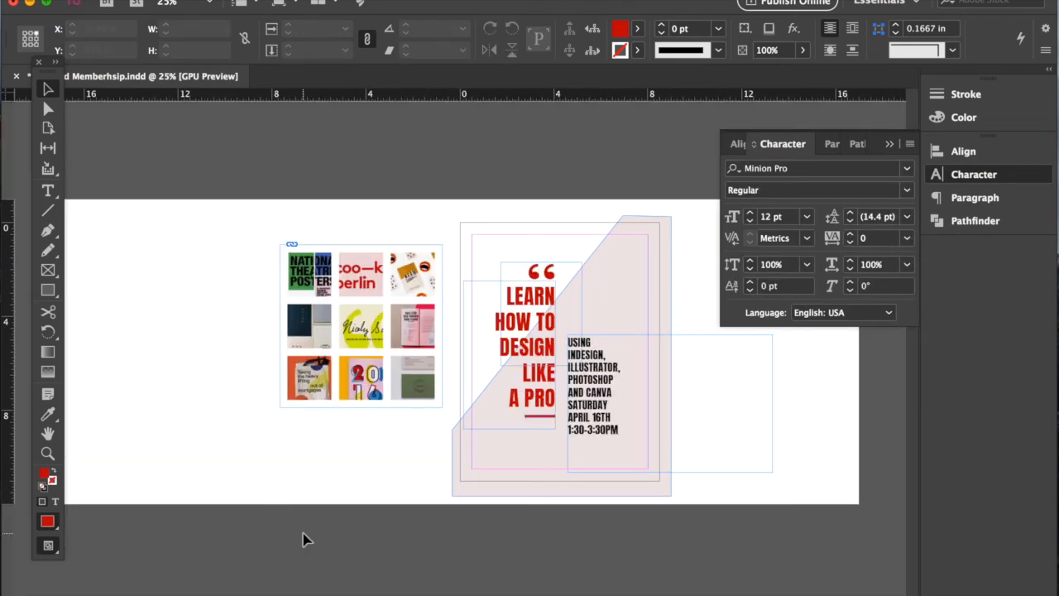
{"action": "key", "text": "w"}
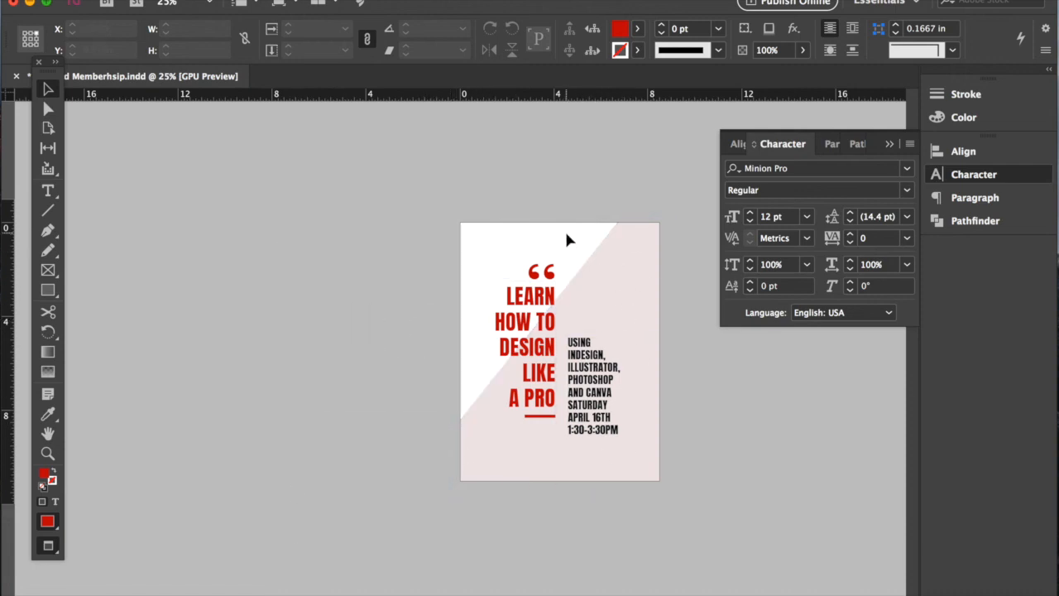
{"action": "key", "text": "super+equal"}
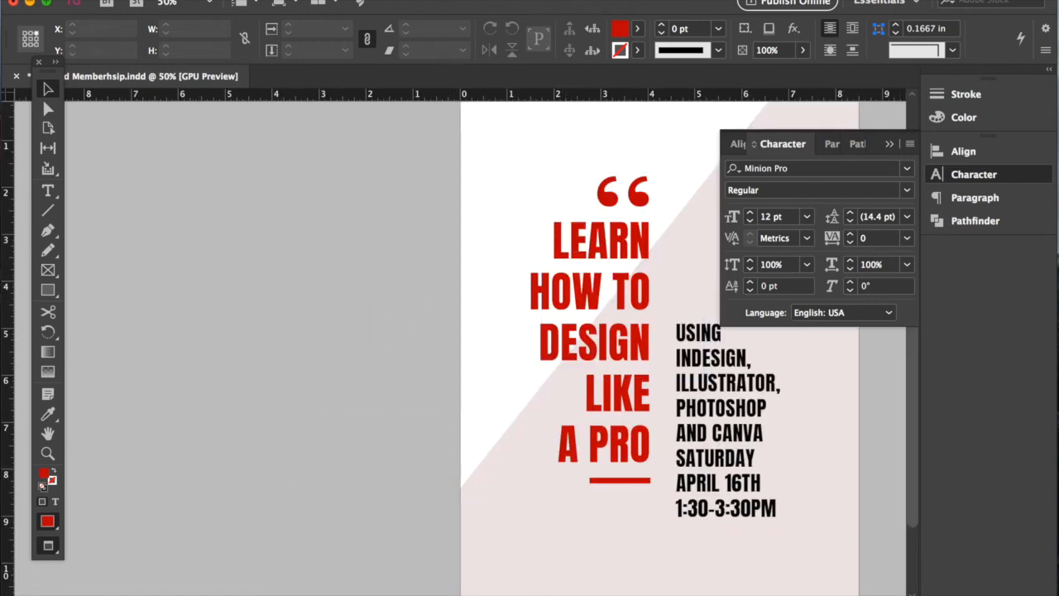
- Show the document's pages list and select page 1
{"action": "left_click", "coordinate": [446, 1]}
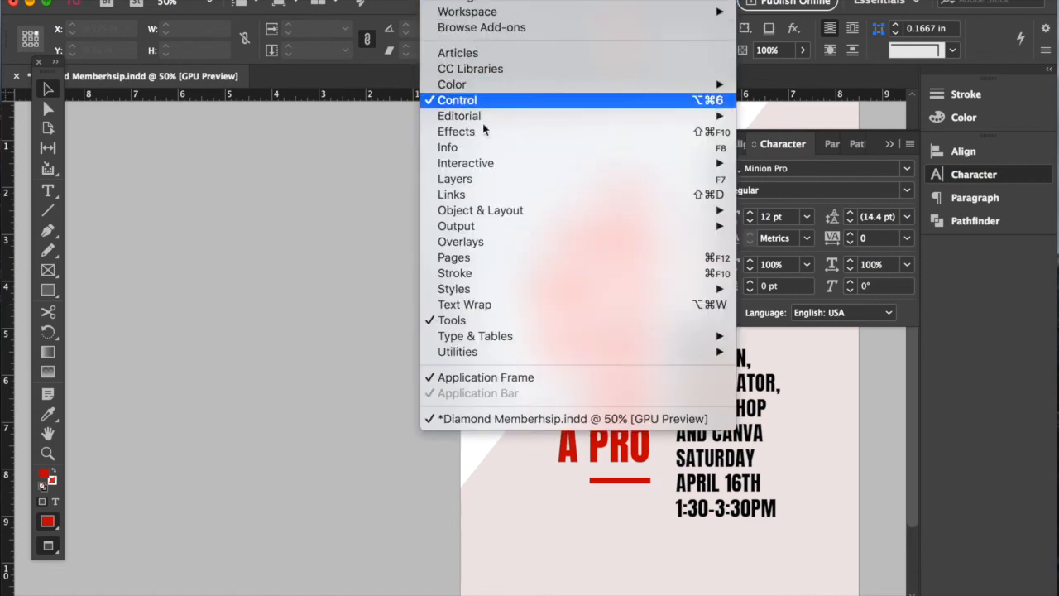
{"action": "left_click", "coordinate": [486, 257]}
{"action": "left_click", "coordinate": [721, 214]}
- Duplicate the spread of page 1, look over the copy, and undo the duplication
{"action": "right_click", "coordinate": [721, 214]}
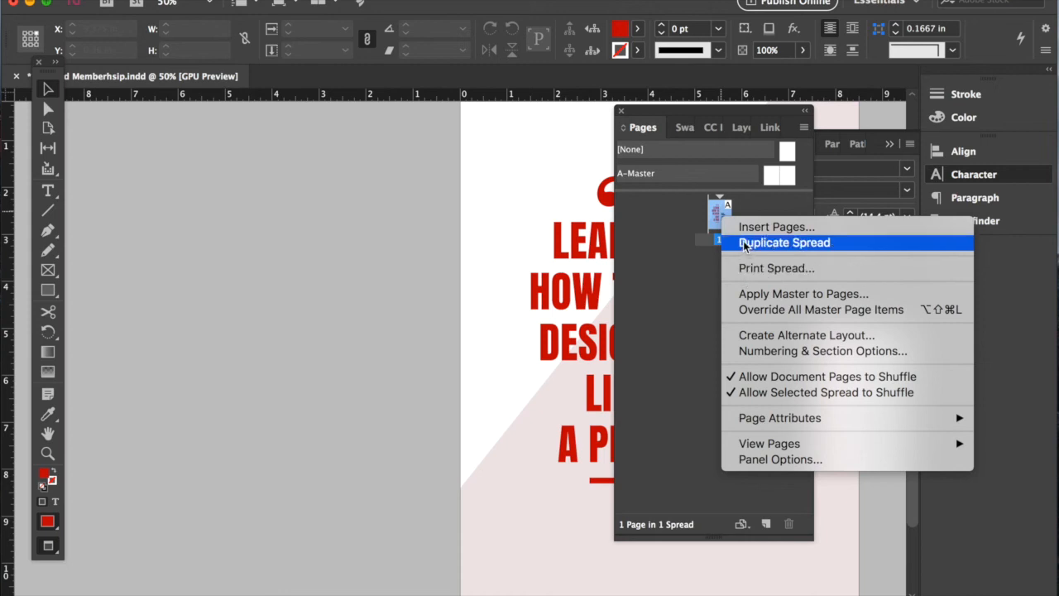
{"action": "left_click", "coordinate": [741, 242]}
{"action": "key", "text": "super+minus"}
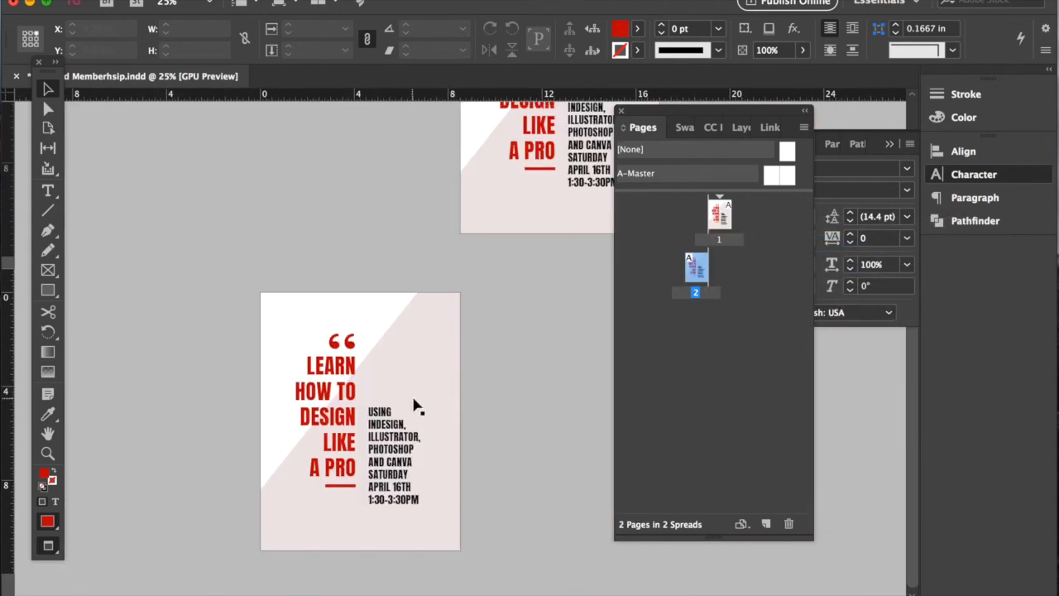
{"action": "scroll", "coordinate": [413, 398], "scroll_direction": "up", "scroll_amount": 3}
{"action": "scroll", "coordinate": [414, 400], "scroll_direction": "down", "scroll_amount": 3}
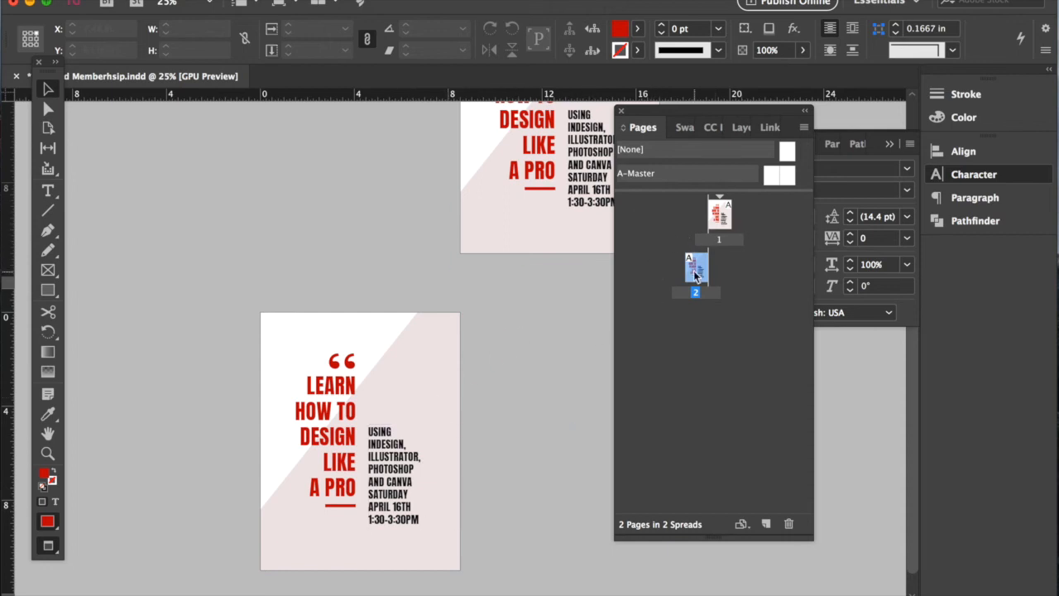
{"action": "key", "text": "super+z"}
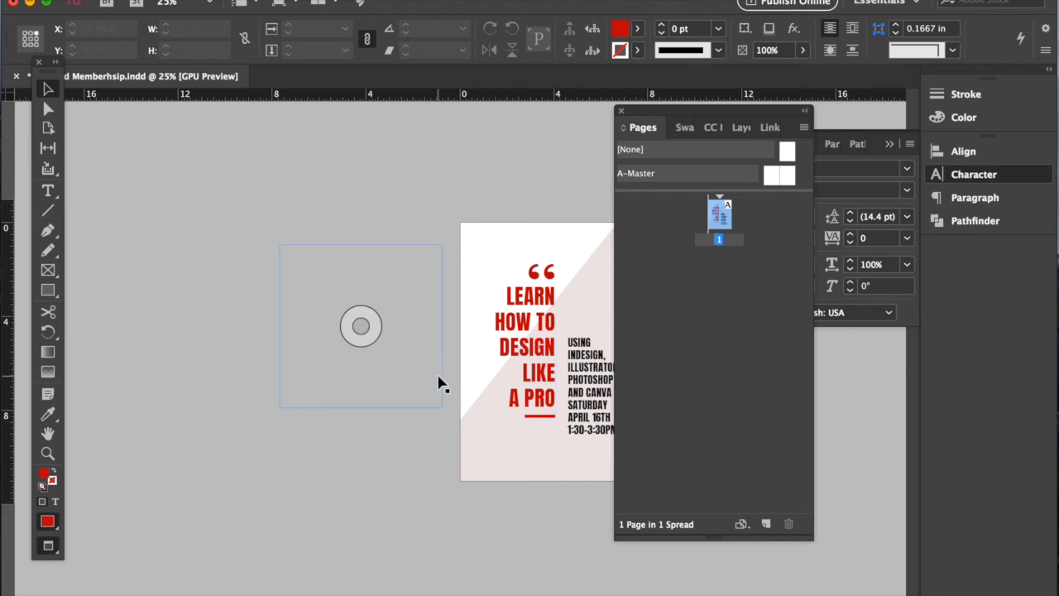
- Copy the pale pink diagonal background shape onto A-Master and position it over the spread's right-hand page
{"action": "left_click", "coordinate": [591, 268]}
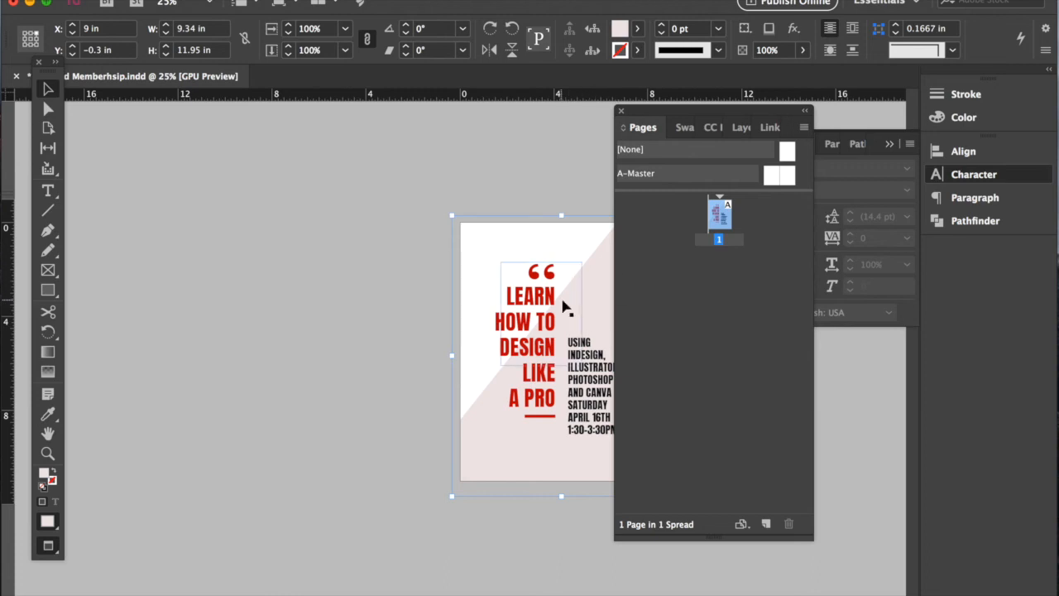
{"action": "double_click", "coordinate": [785, 177]}
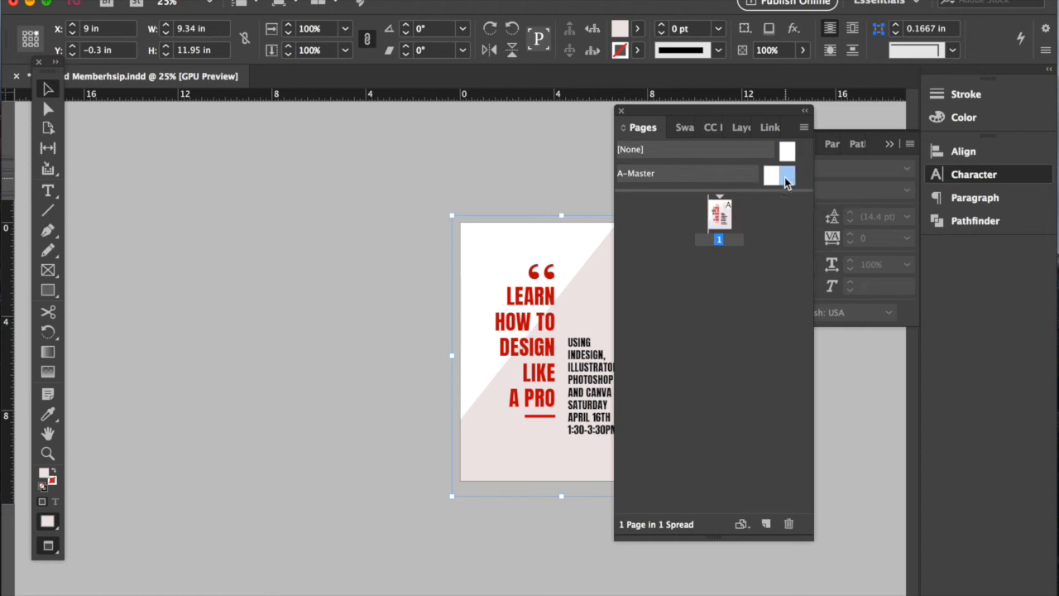
{"action": "left_click", "coordinate": [510, 310]}
{"action": "left_click_drag", "start_coordinate": [397, 414], "coordinate": [508, 419]}
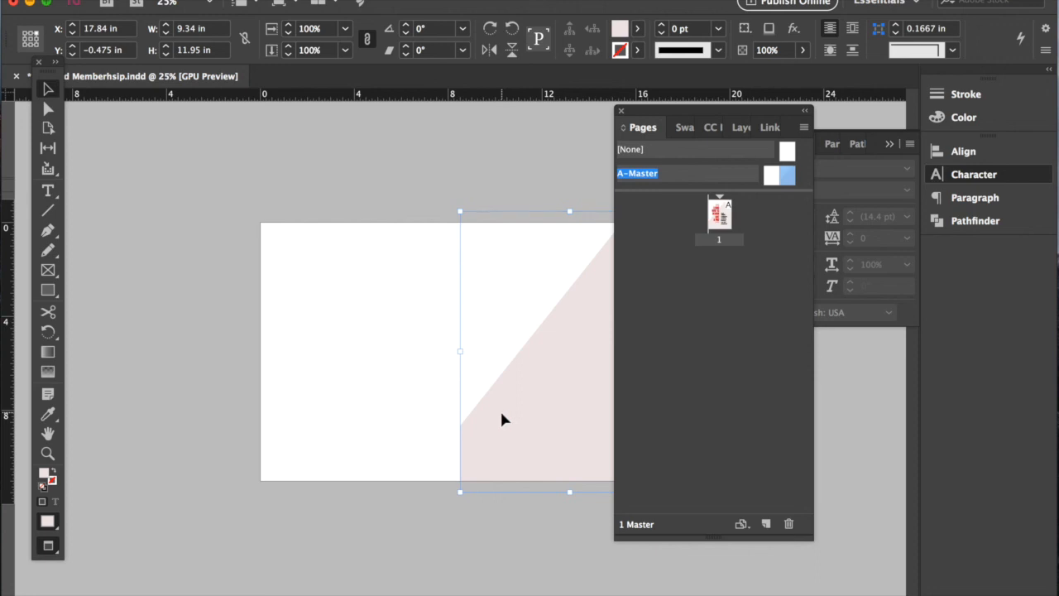
{"action": "mouse_move", "coordinate": [765, 116]}
{"action": "left_mouse_down"}
{"action": "mouse_move", "coordinate": [875, 130]}
{"action": "mouse_move", "coordinate": [868, 99]}
{"action": "left_mouse_up"}
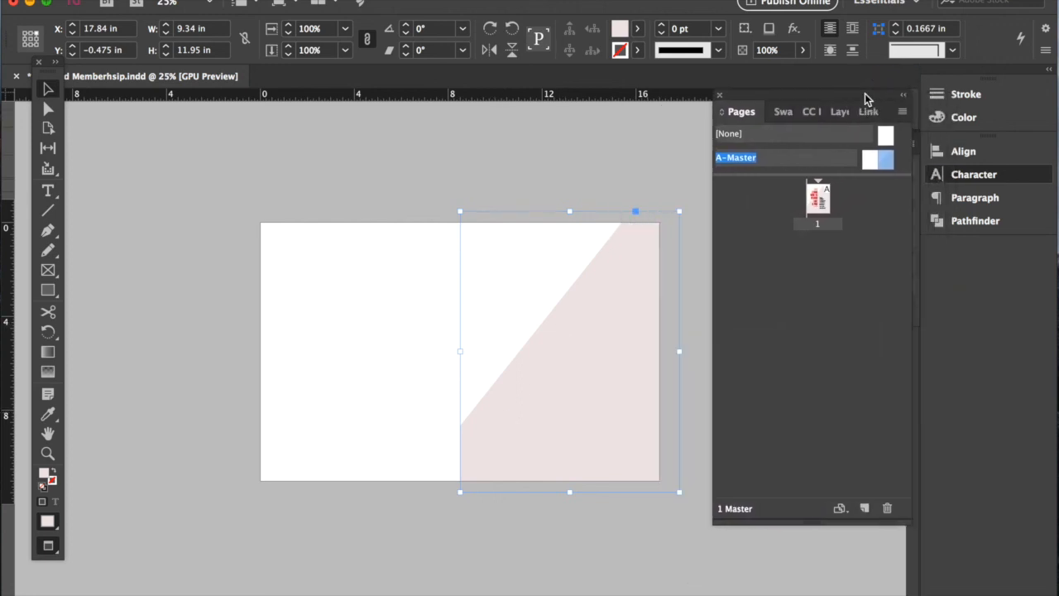
- Return to page 1 and insert 2 pages after it based on A-Master
{"action": "double_click", "coordinate": [819, 198]}
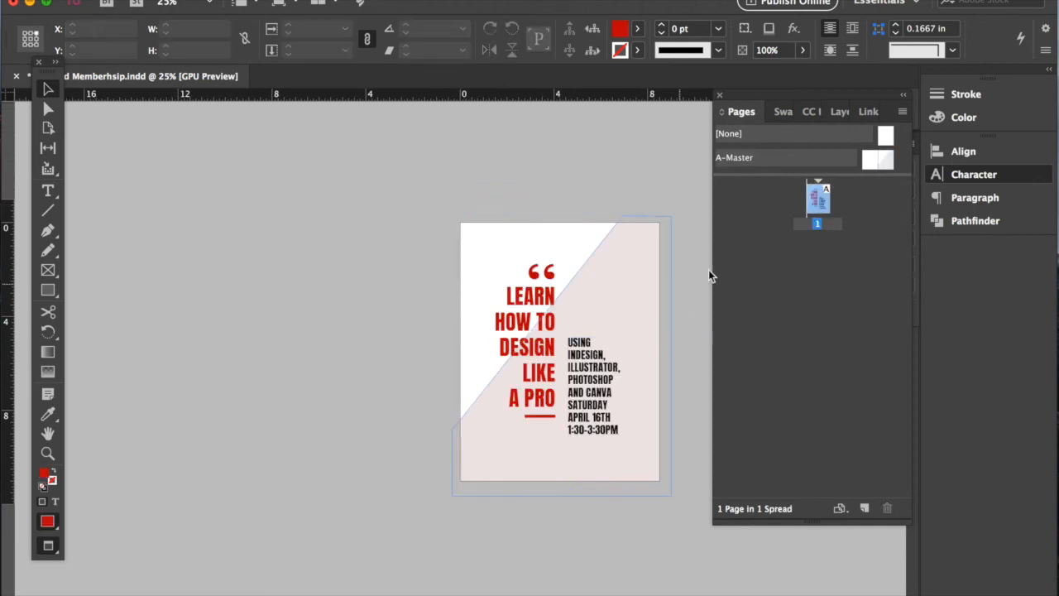
{"action": "right_click", "coordinate": [813, 205]}
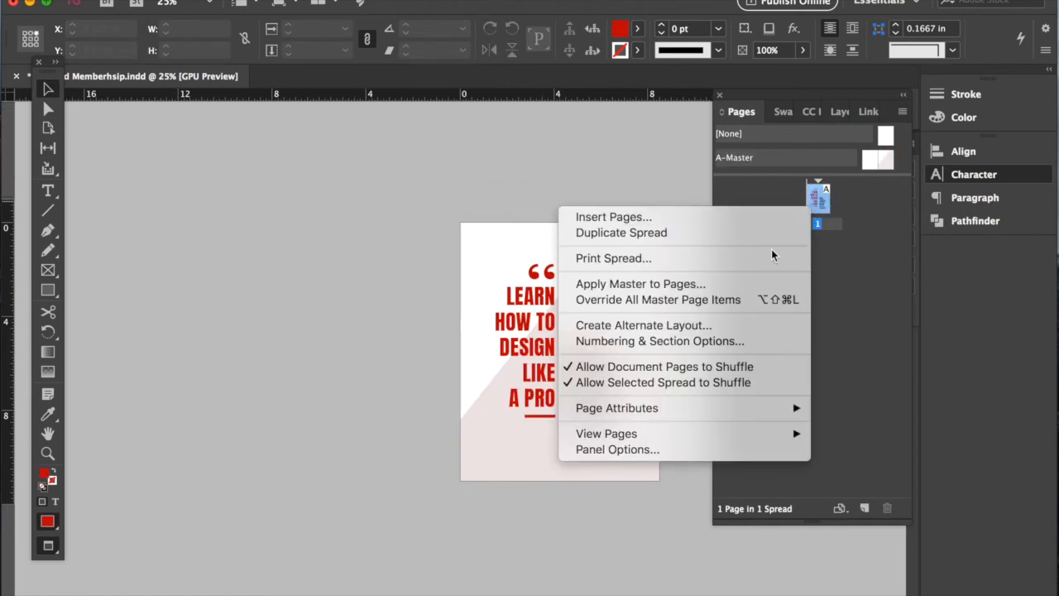
{"action": "left_click", "coordinate": [730, 219]}
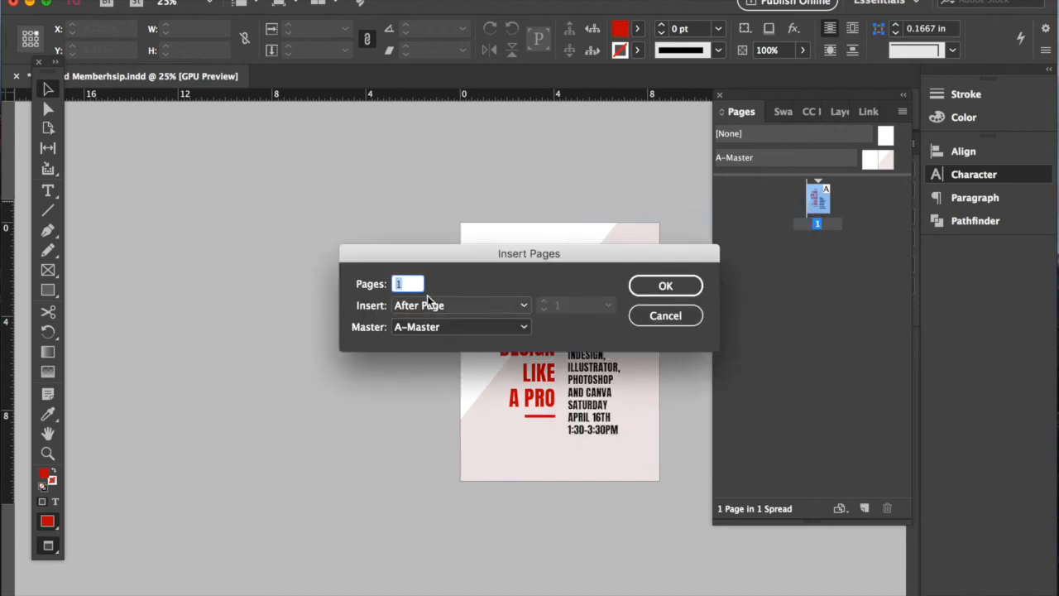
{"action": "type", "text": "2"}
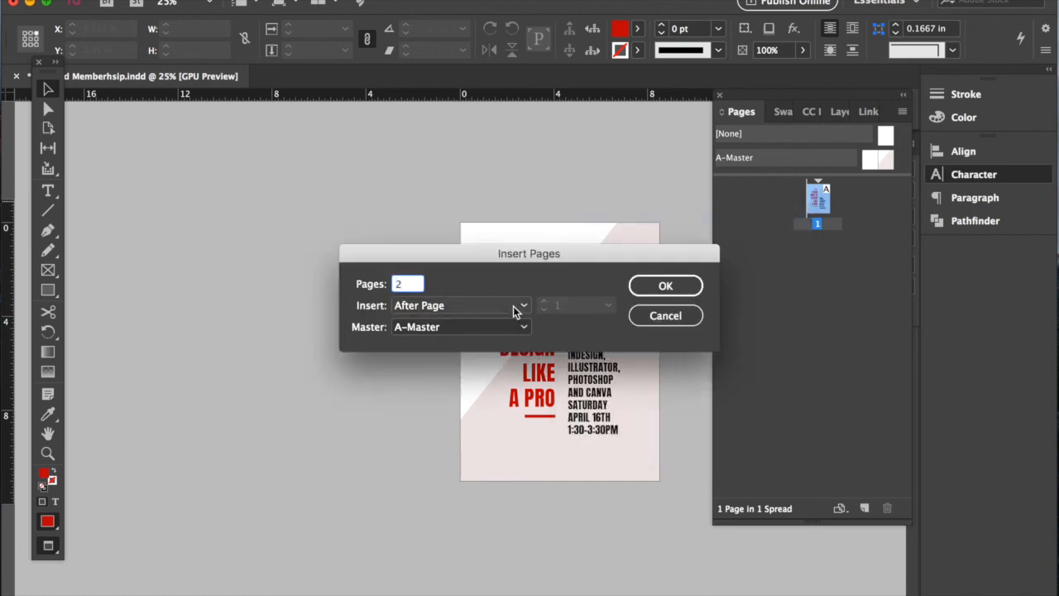
{"action": "left_click", "coordinate": [633, 287]}
- Try selecting the master background shape on page 3, and undo the page insertion
{"action": "left_click_drag", "start_coordinate": [555, 402], "coordinate": [643, 492]}
{"action": "left_click_drag", "start_coordinate": [518, 395], "coordinate": [557, 407]}
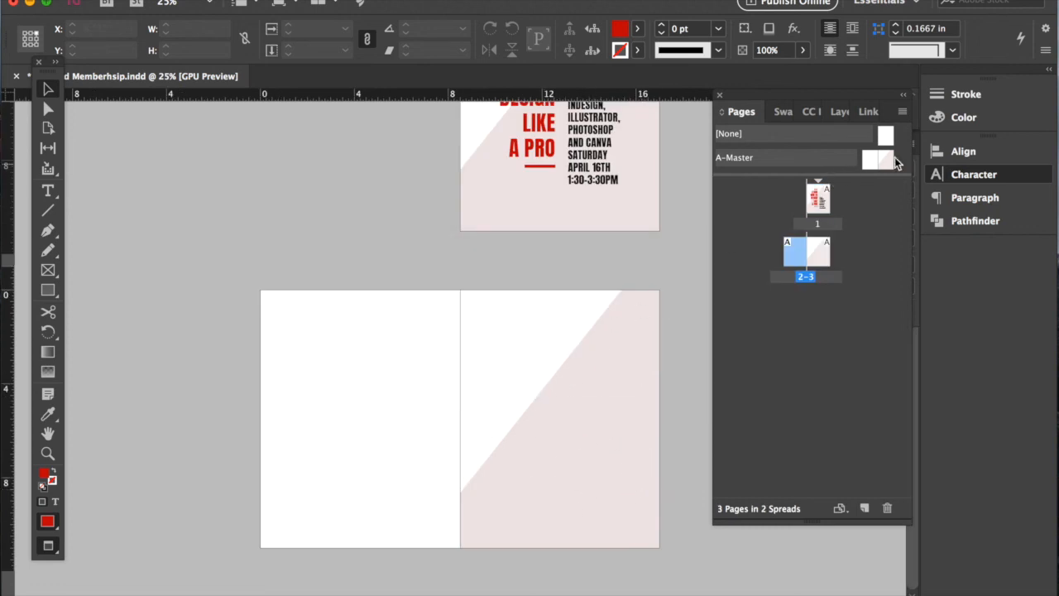
{"action": "left_click", "coordinate": [527, 386]}
{"action": "left_click_drag", "start_coordinate": [629, 461], "coordinate": [577, 459]}
{"action": "left_click", "coordinate": [515, 385]}
{"action": "scroll", "coordinate": [606, 436], "scroll_direction": "up", "scroll_amount": 3}
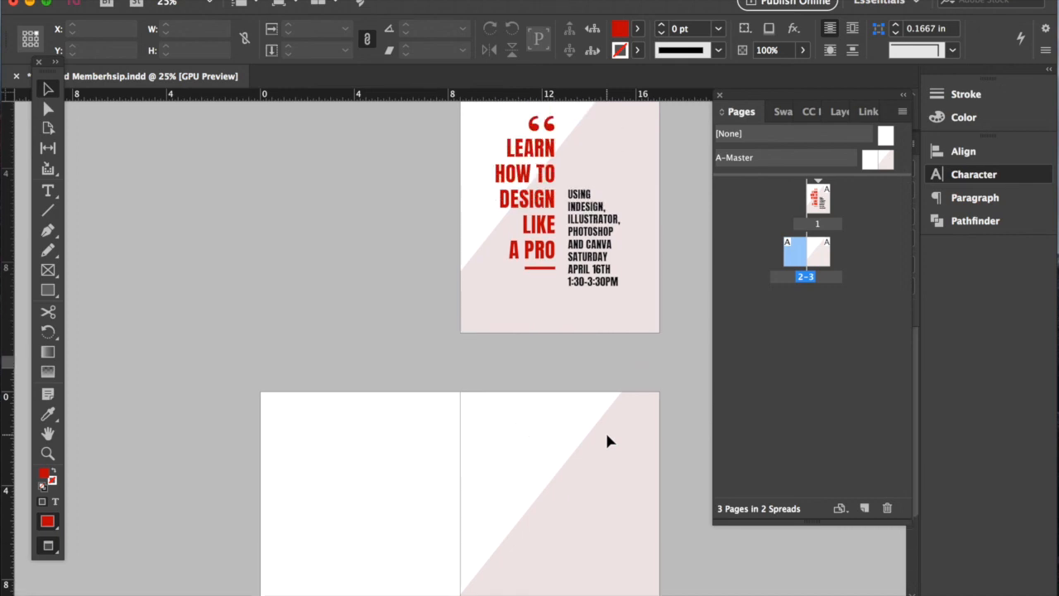
{"action": "key", "text": "super+z"}
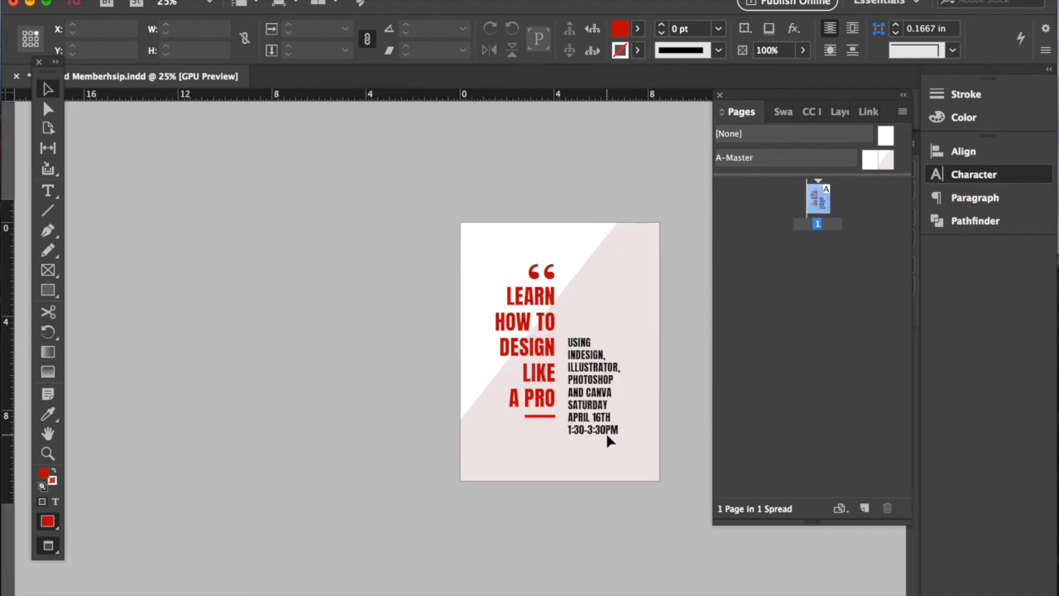
- Examine the flyer up close, turn off Preview mode, and compare the layout with the moodboard images beside the page
{"action": "key", "text": "super+equal"}
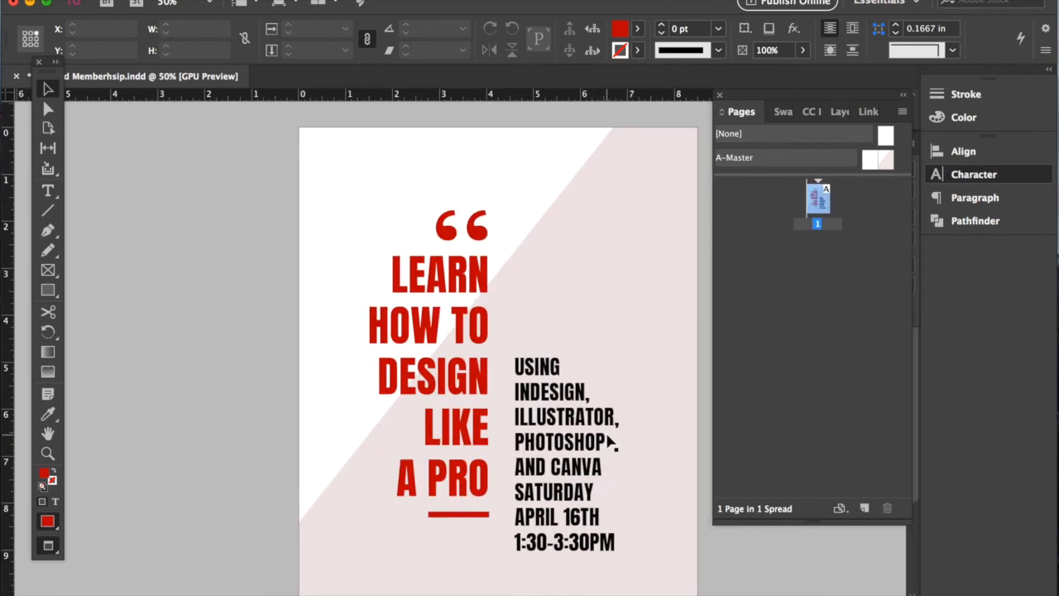
{"action": "scroll", "coordinate": [607, 442], "scroll_direction": "down", "scroll_amount": 3}
{"action": "scroll", "coordinate": [608, 443], "scroll_direction": "up", "scroll_amount": 3}
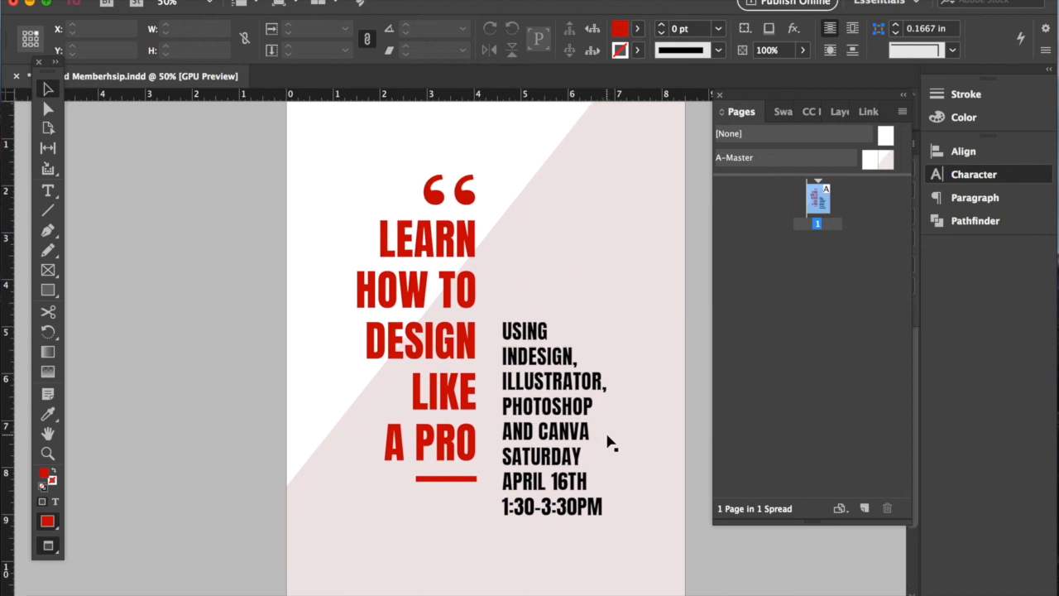
{"action": "key", "text": "super+minus"}
{"action": "key", "text": "super+equal"}
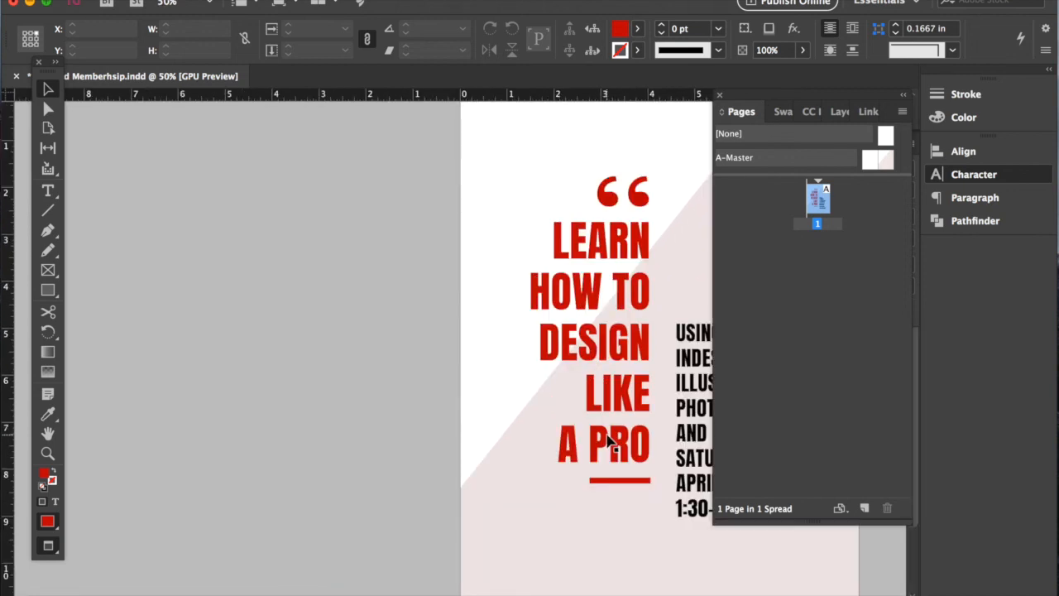
{"action": "scroll", "coordinate": [608, 442], "scroll_direction": "right", "scroll_amount": 5}
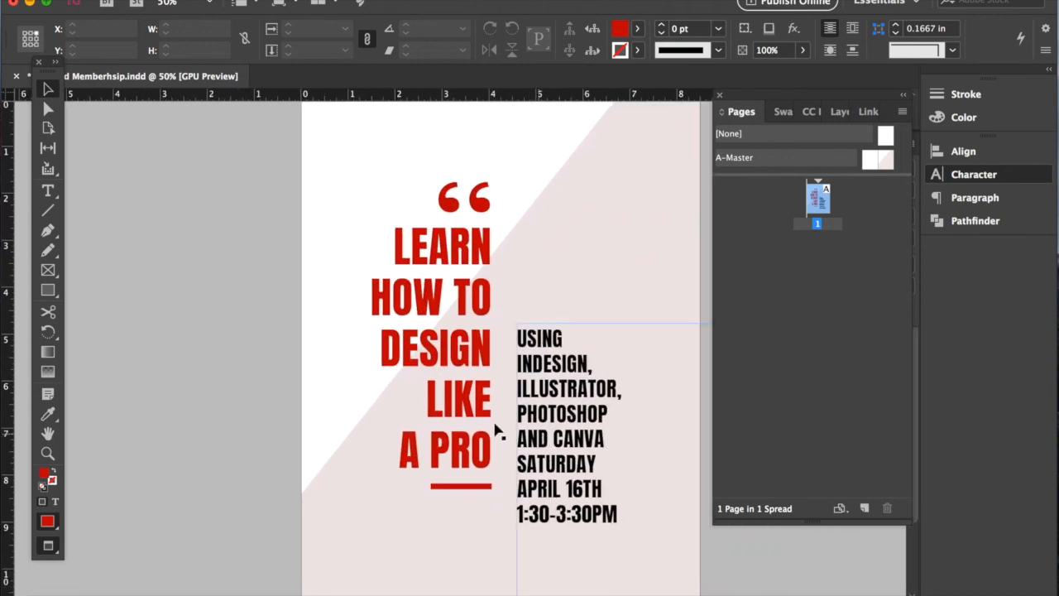
{"action": "key", "text": "w"}
{"action": "scroll", "coordinate": [488, 426], "scroll_direction": "left", "scroll_amount": 4}
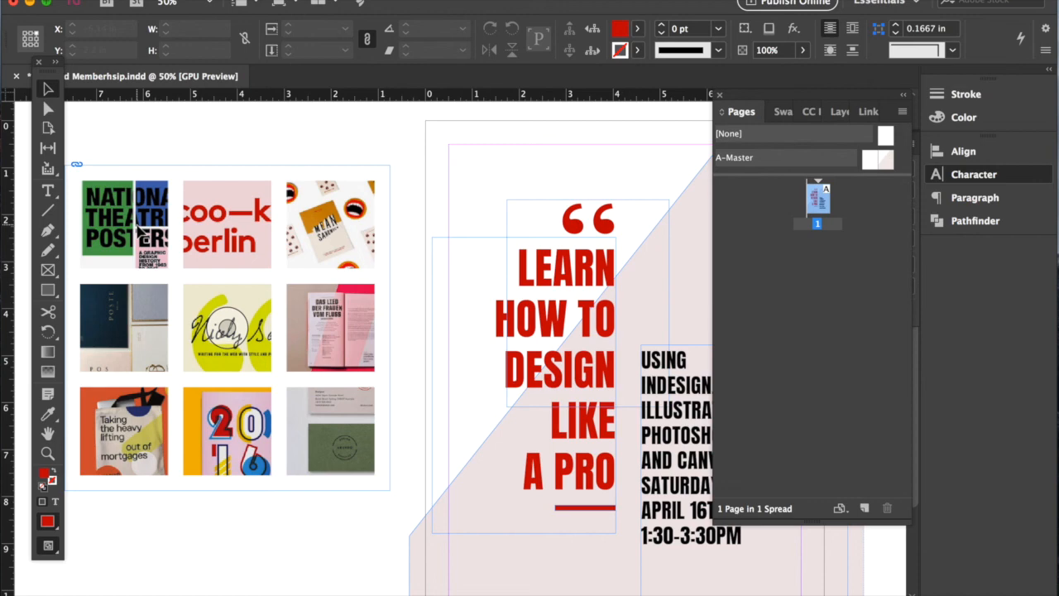
{"action": "scroll", "coordinate": [141, 232], "scroll_direction": "right", "scroll_amount": 2}
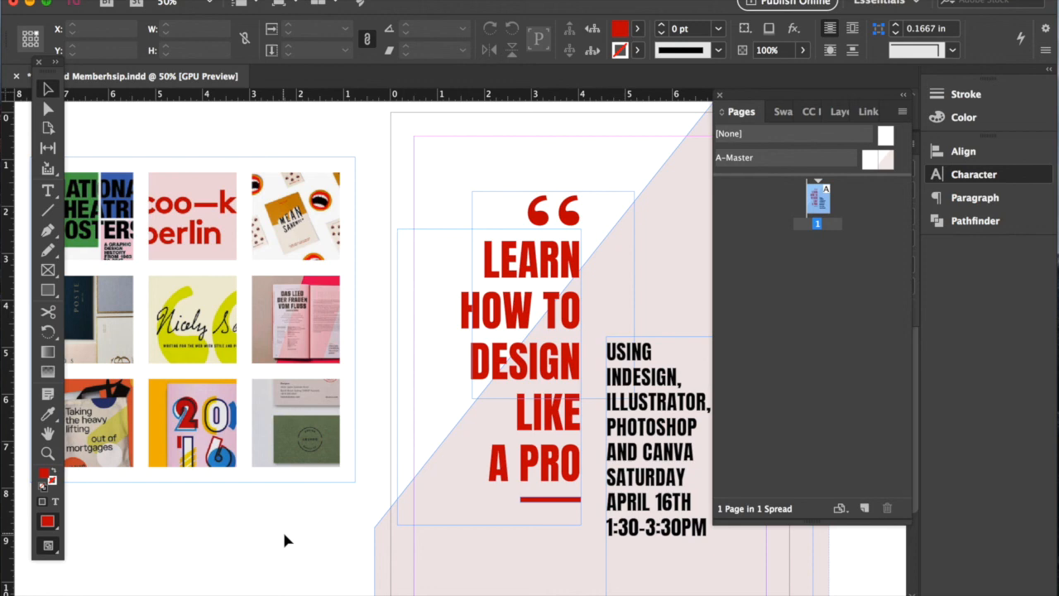
{"action": "scroll", "coordinate": [269, 547], "scroll_direction": "right", "scroll_amount": 2}
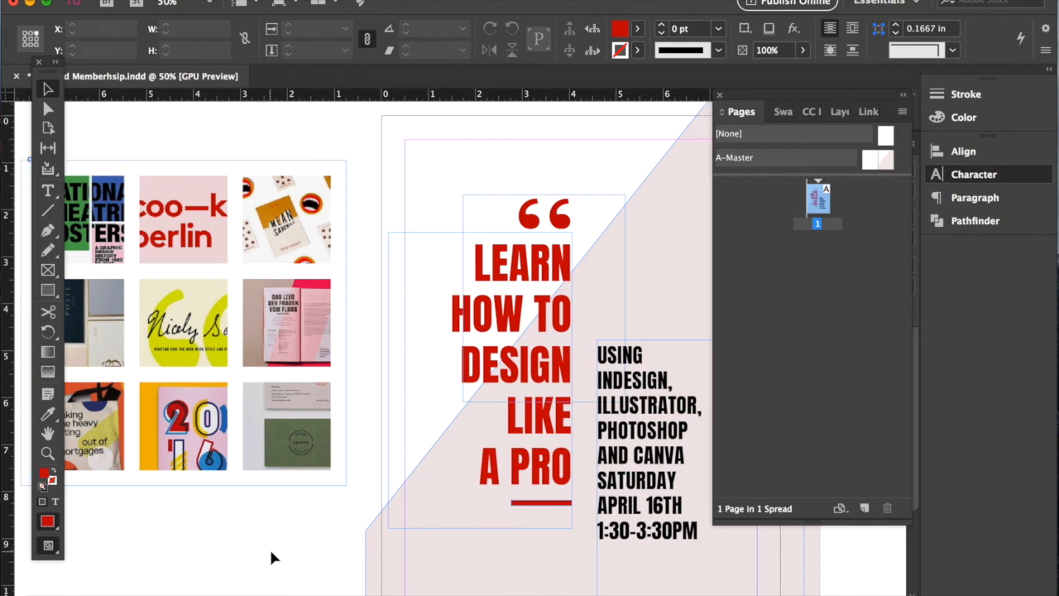
{"action": "scroll", "coordinate": [270, 550], "scroll_direction": "right", "scroll_amount": 1}
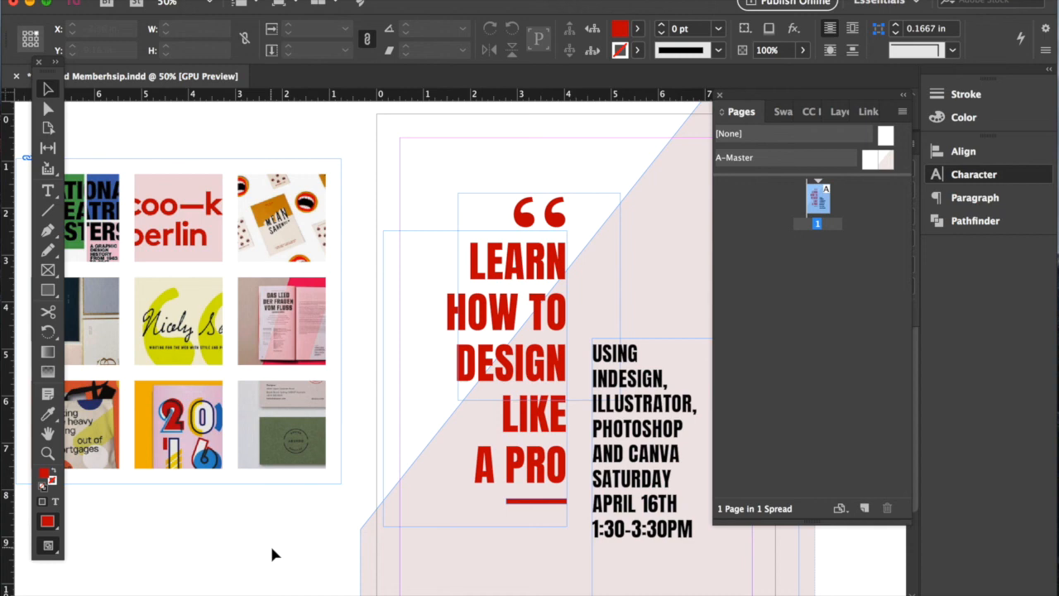
{"action": "key", "text": "super+minus"}
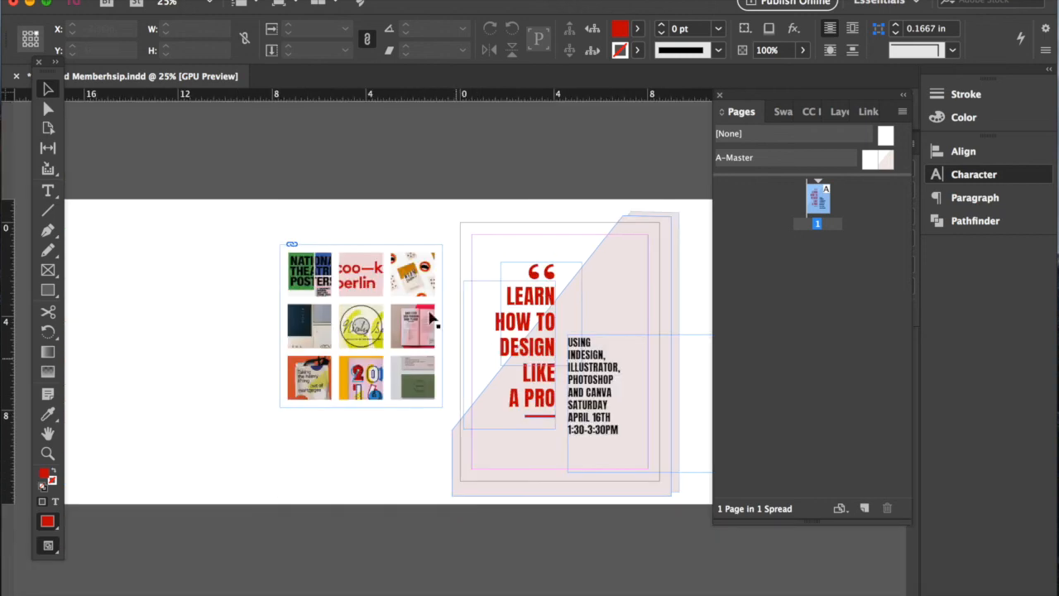
- Save the flyer to the Desktop as "Diamond Membership" in the InDesign CS4 or later (IDML) format
{"action": "left_click", "coordinate": [139, 1]}
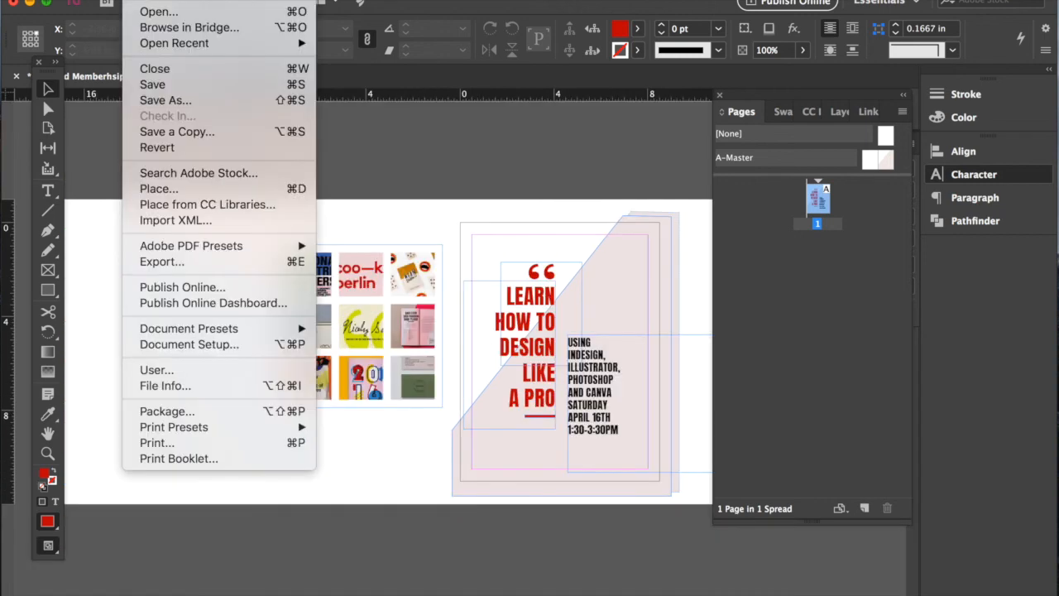
{"action": "left_click", "coordinate": [161, 103]}
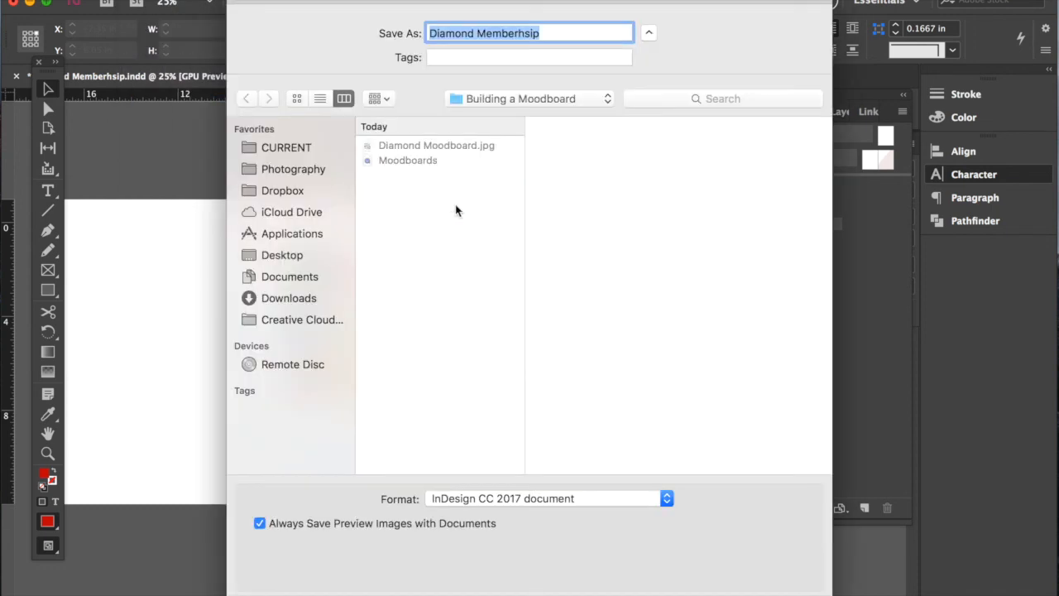
{"action": "left_click", "coordinate": [285, 255]}
{"action": "left_click", "coordinate": [502, 501]}
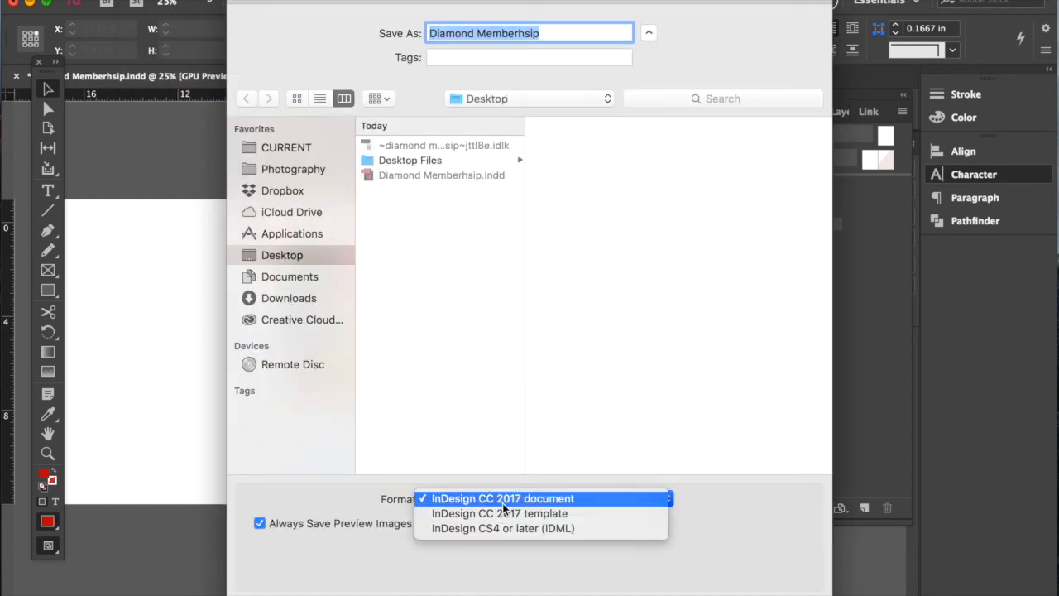
{"action": "left_click", "coordinate": [562, 528]}
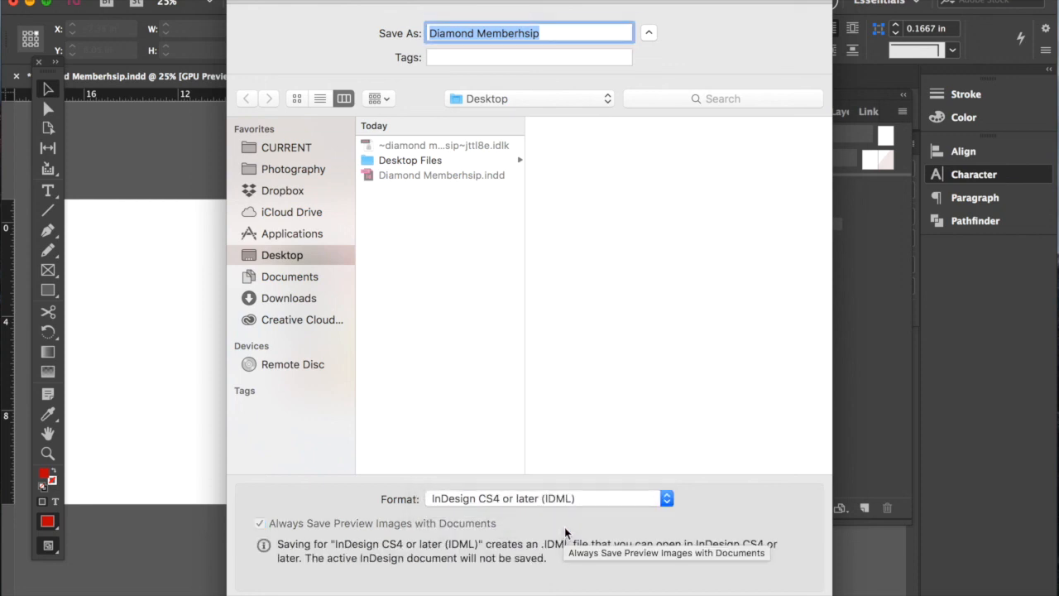
{"action": "left_click", "coordinate": [542, 33]}
{"action": "left_click_drag", "start_coordinate": [540, 33], "coordinate": [519, 31]}
{"action": "type", "text": "ship"}
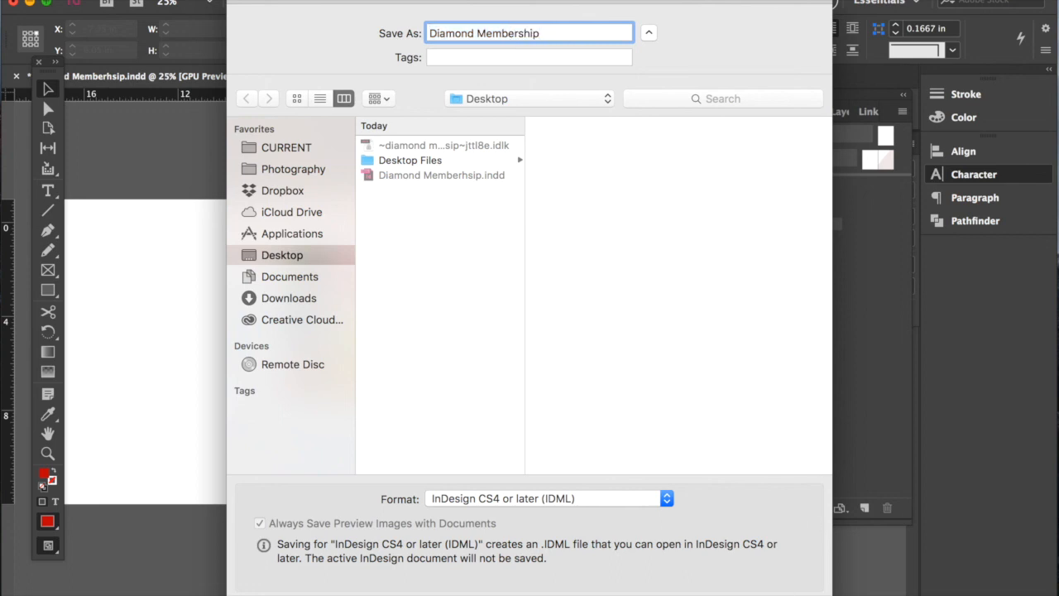
{"action": "key", "text": "Return"}
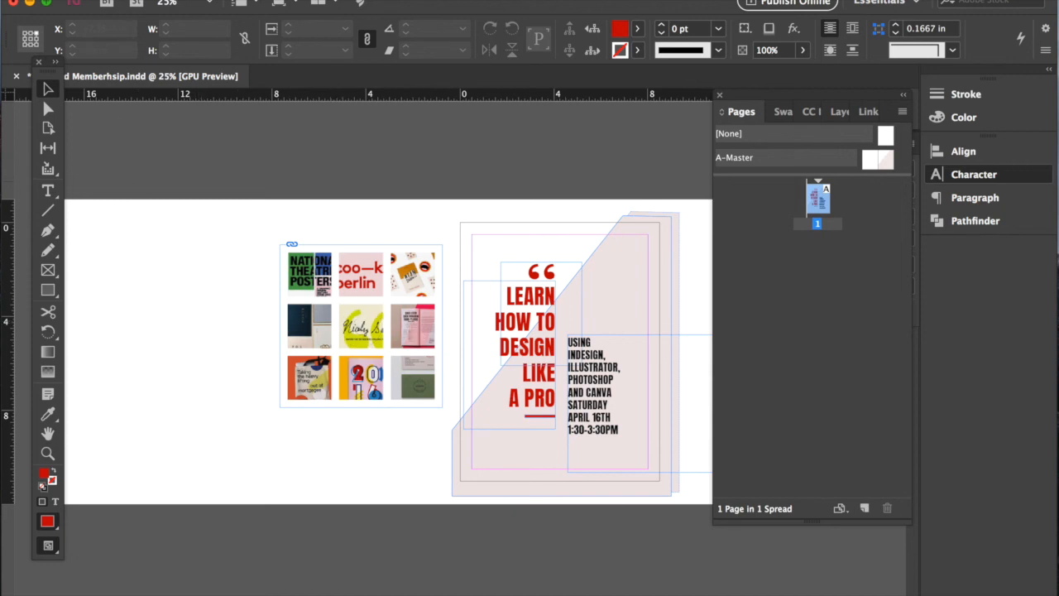
- Export all pages of the flyer to the Desktop as an Adobe PDF (Print) file named "Diamond Memberhsip" using the High Quality Print settings
{"action": "left_click", "coordinate": [131, 0]}
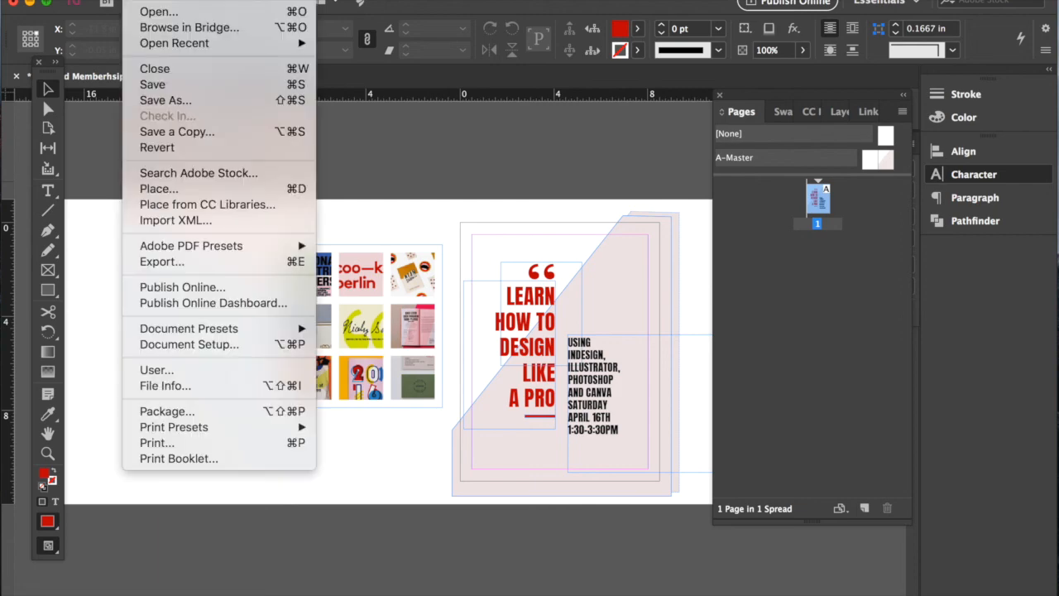
{"action": "left_click", "coordinate": [193, 269]}
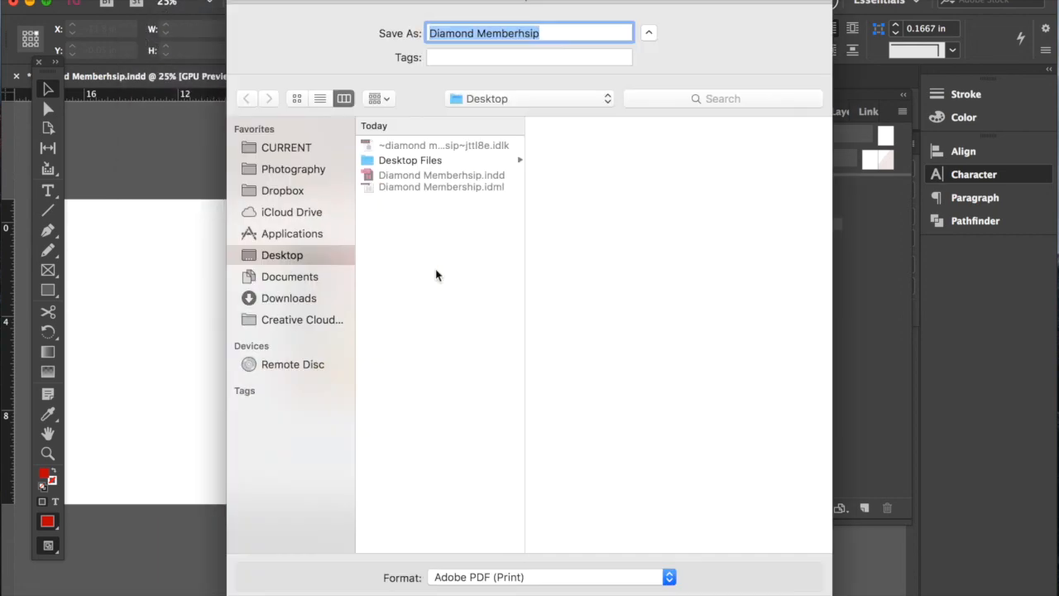
{"action": "left_click", "coordinate": [481, 578]}
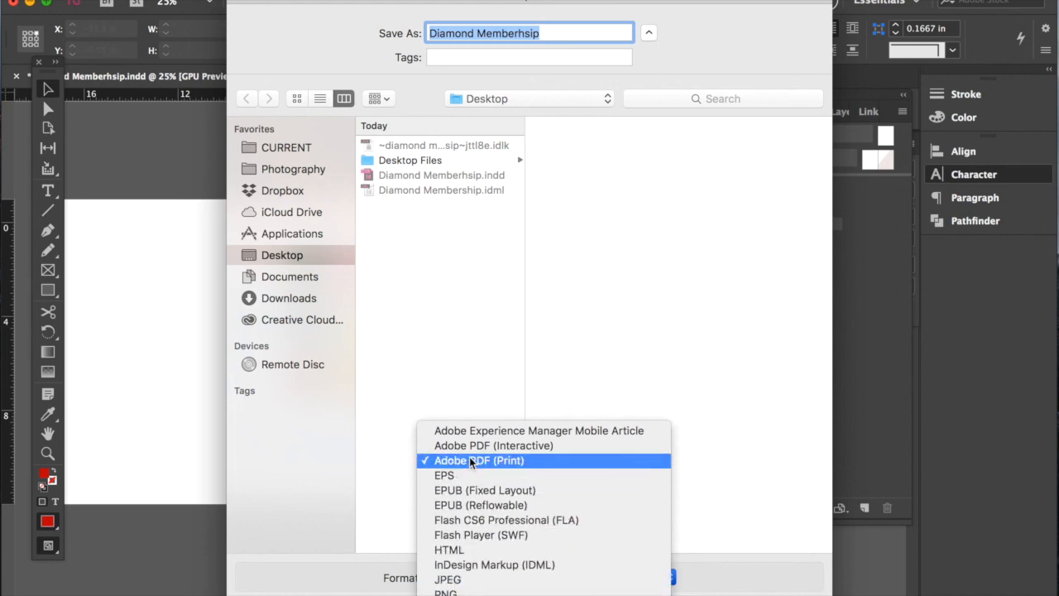
{"action": "left_click", "coordinate": [539, 460]}
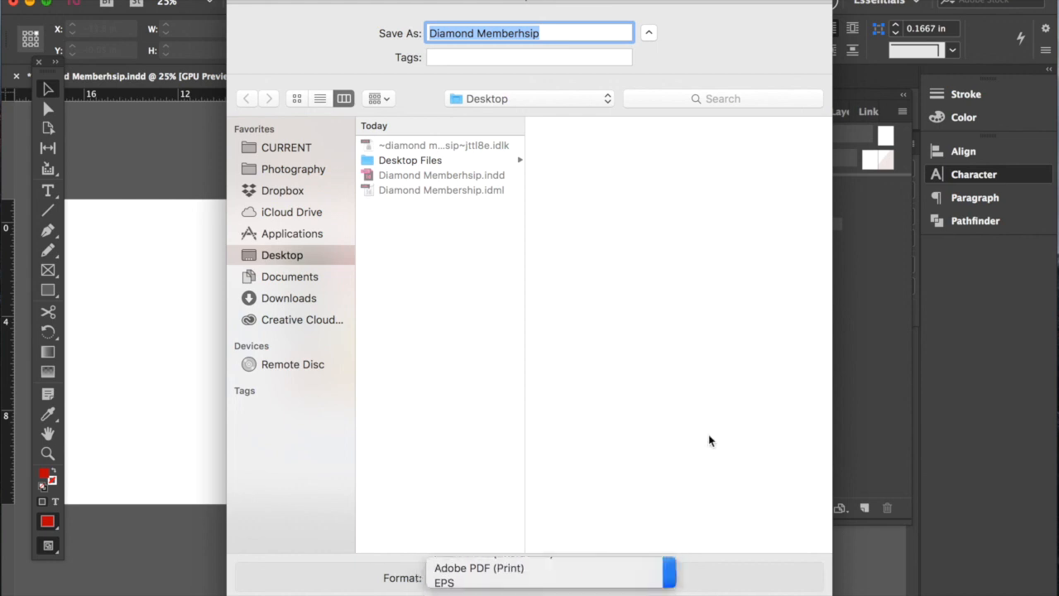
{"action": "key", "text": "Return"}
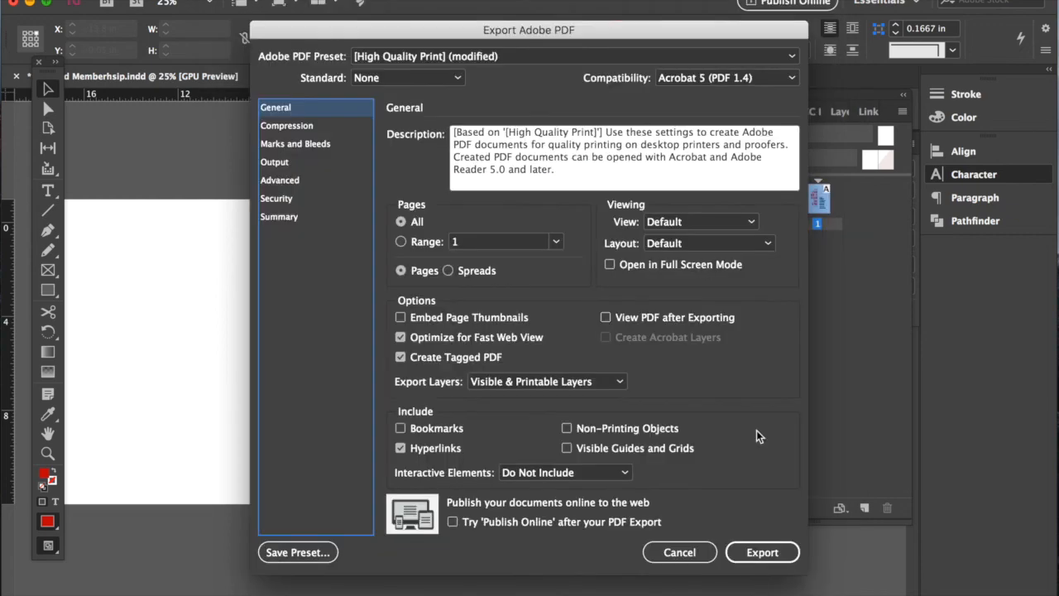
{"action": "left_click", "coordinate": [761, 549]}
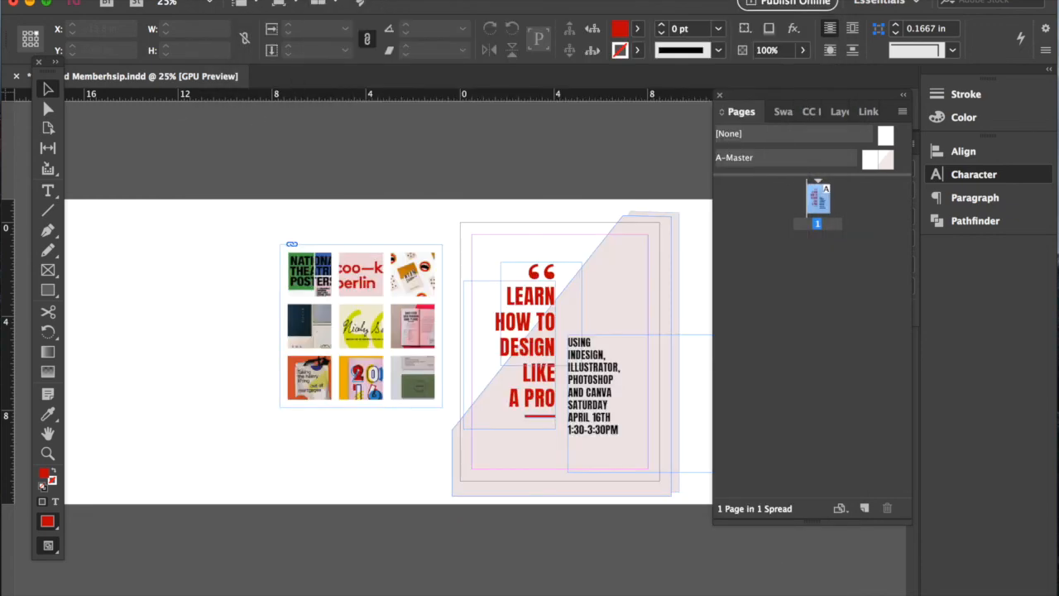
- Export all pages of the flyer to the Desktop as a JPEG named "Diamond Memberhsip" with Medium quality, 72 ppi and RGB
{"action": "left_click", "coordinate": [139, 0]}
{"action": "left_click", "coordinate": [201, 261]}
{"action": "left_click", "coordinate": [493, 576]}
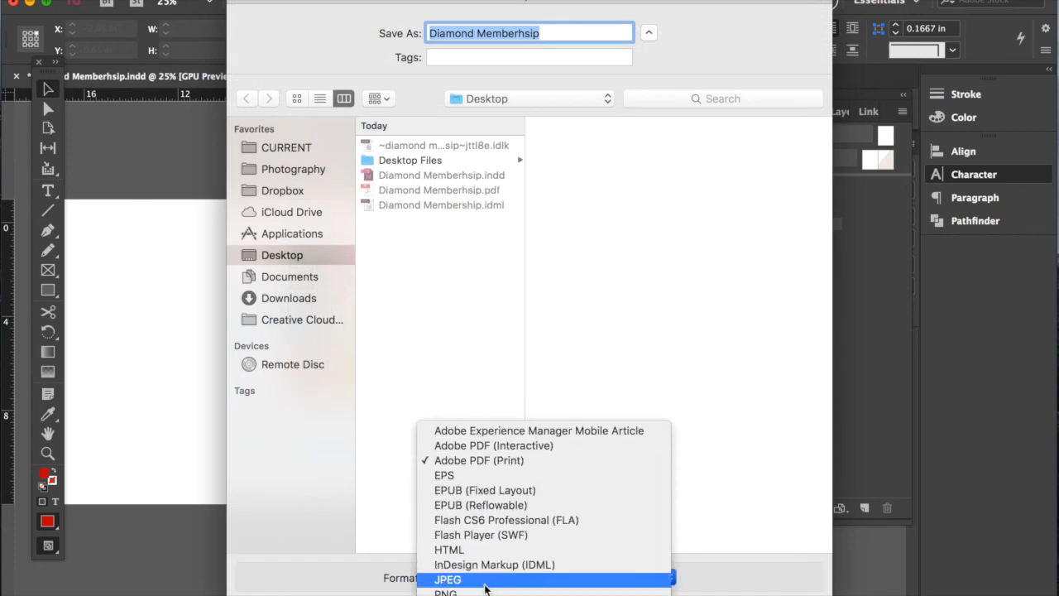
{"action": "left_click", "coordinate": [490, 577]}
{"action": "key", "text": "Return"}
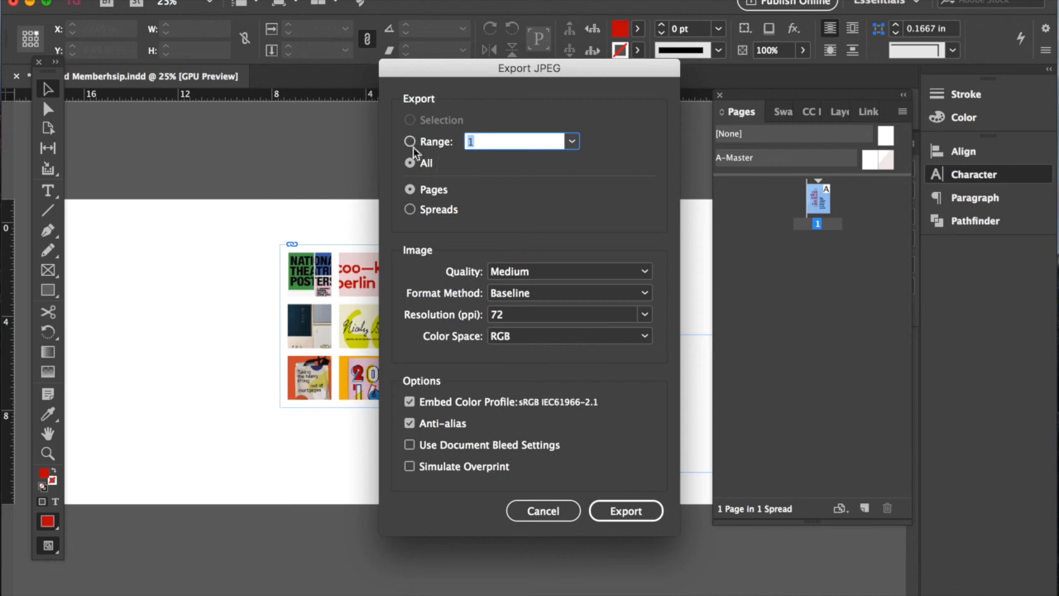
{"action": "left_click", "coordinate": [501, 279]}
{"action": "left_click", "coordinate": [523, 237]}
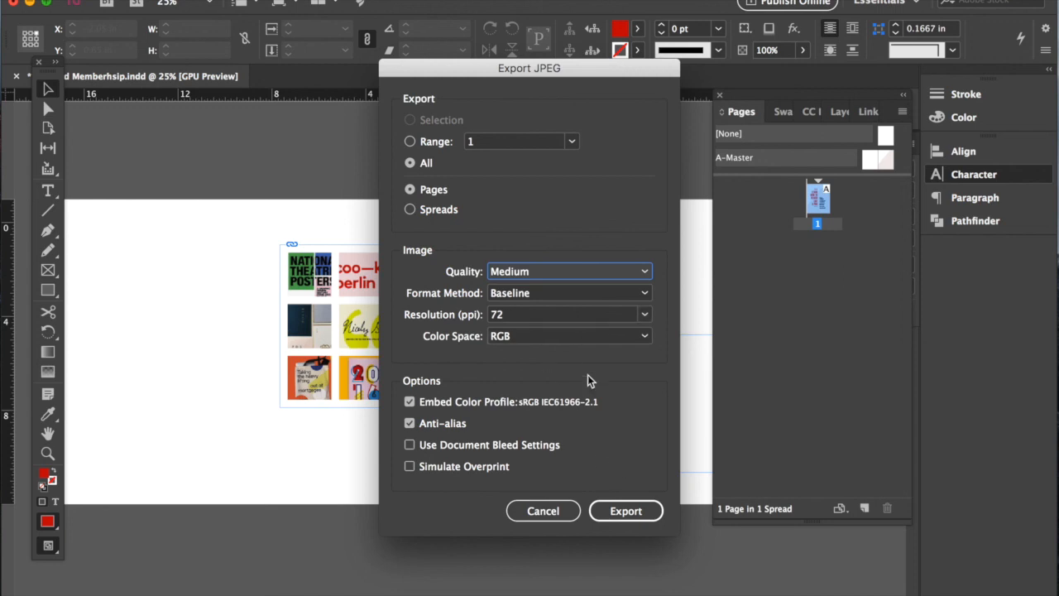
{"action": "left_click", "coordinate": [625, 512]}
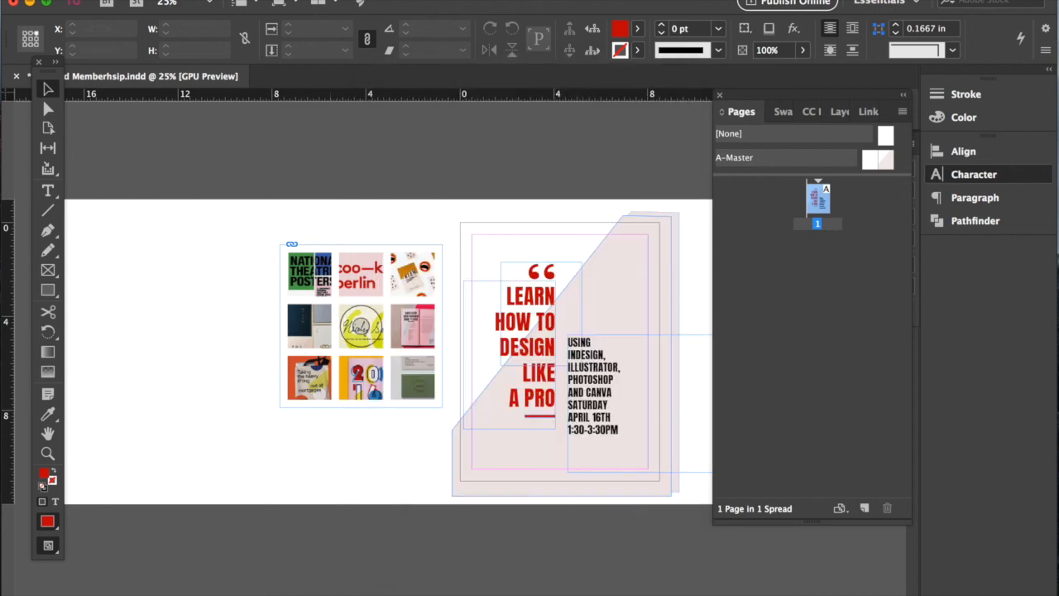
- Switch to Finder, preview the exported JPG and PDF and check the IDML file on the Desktop, and return to InDesign
{"action": "left_click", "coordinate": [124, 581]}
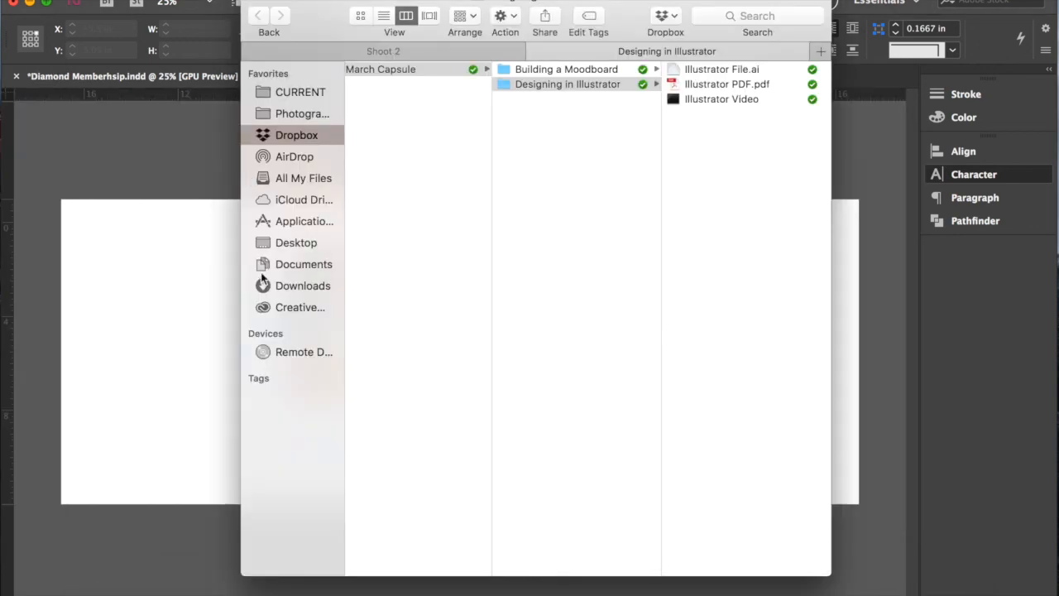
{"action": "left_click", "coordinate": [290, 241]}
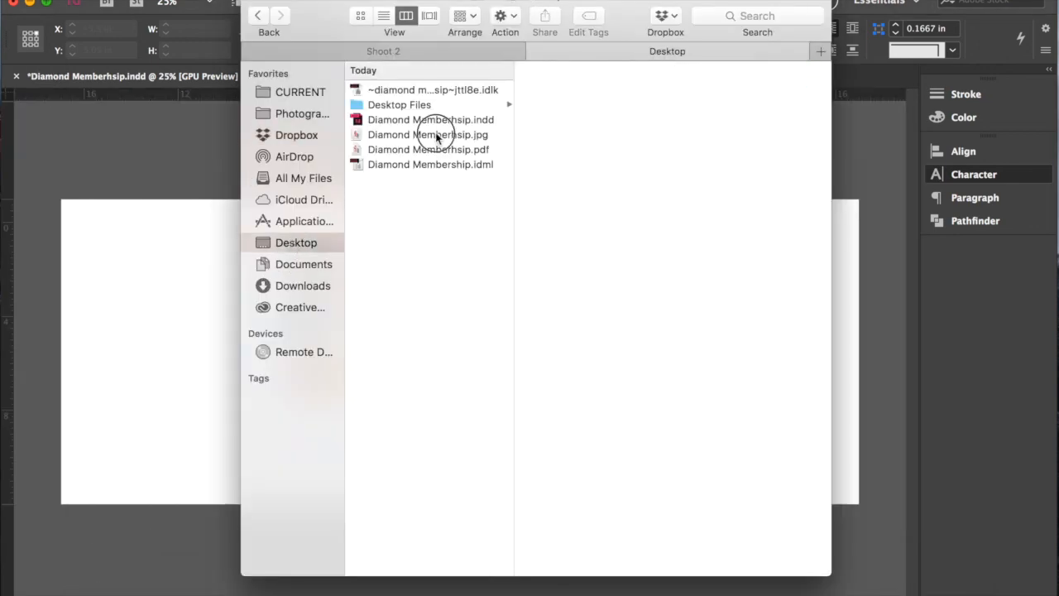
{"action": "left_click", "coordinate": [436, 133]}
{"action": "key", "text": "space"}
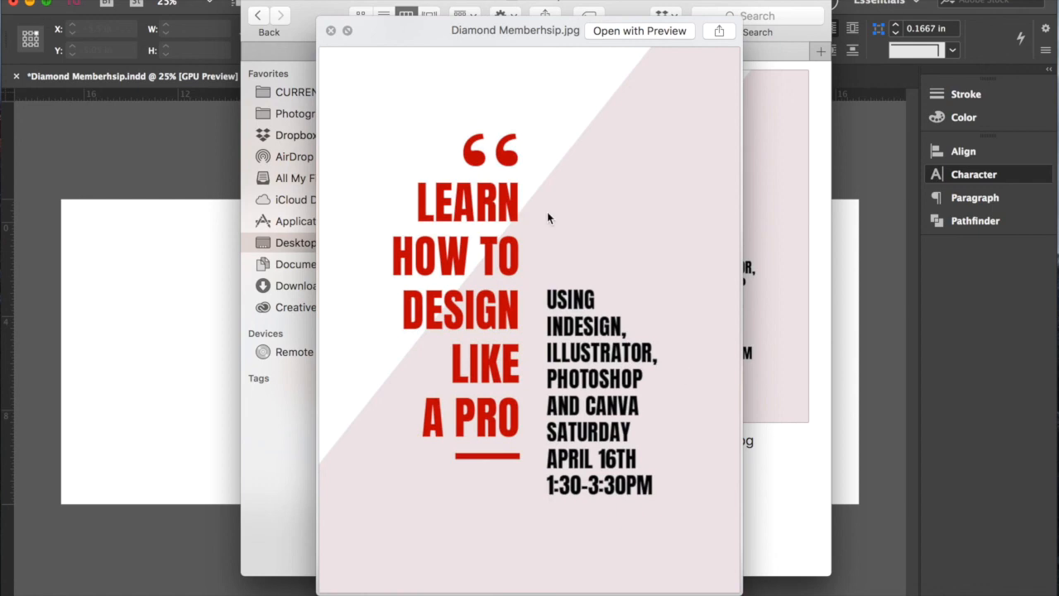
{"action": "key", "text": "Down"}
{"action": "key", "text": "Up"}
{"action": "key", "text": "Down"}
{"action": "key", "text": "space"}
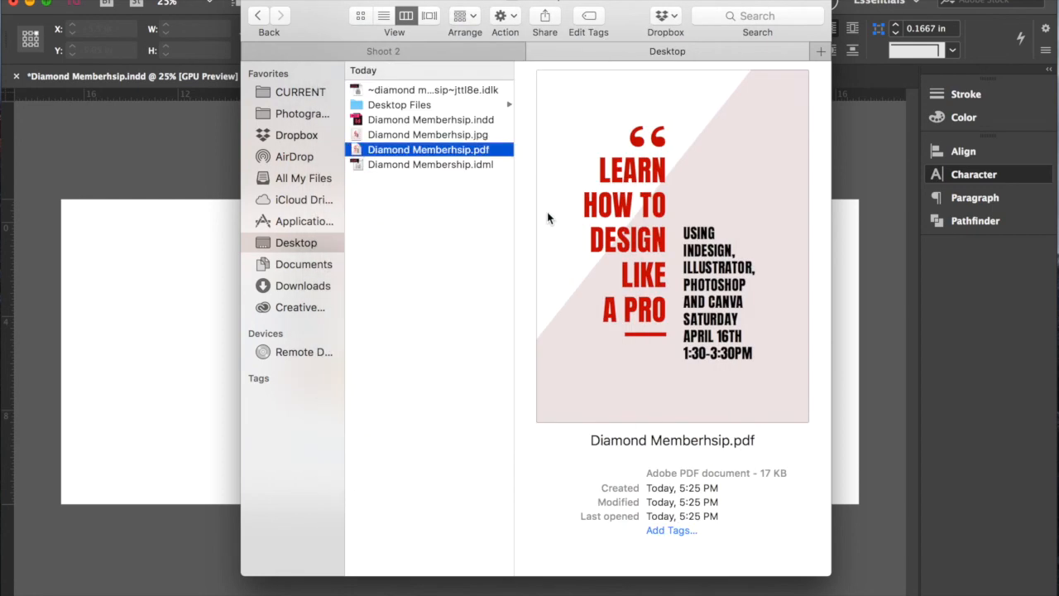
{"action": "left_click", "coordinate": [442, 165]}
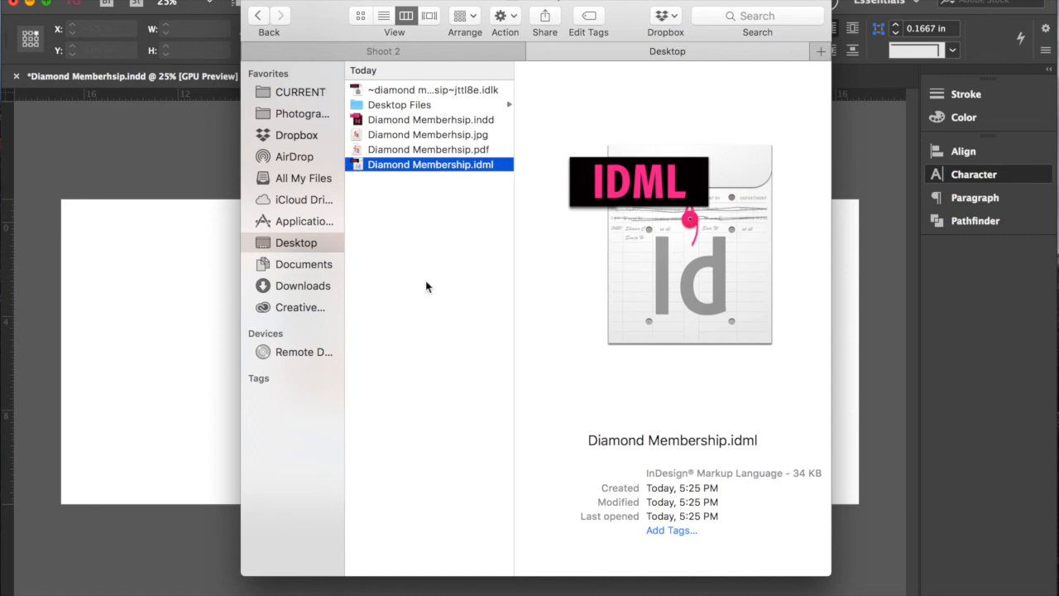
{"action": "left_click", "coordinate": [170, 206]}
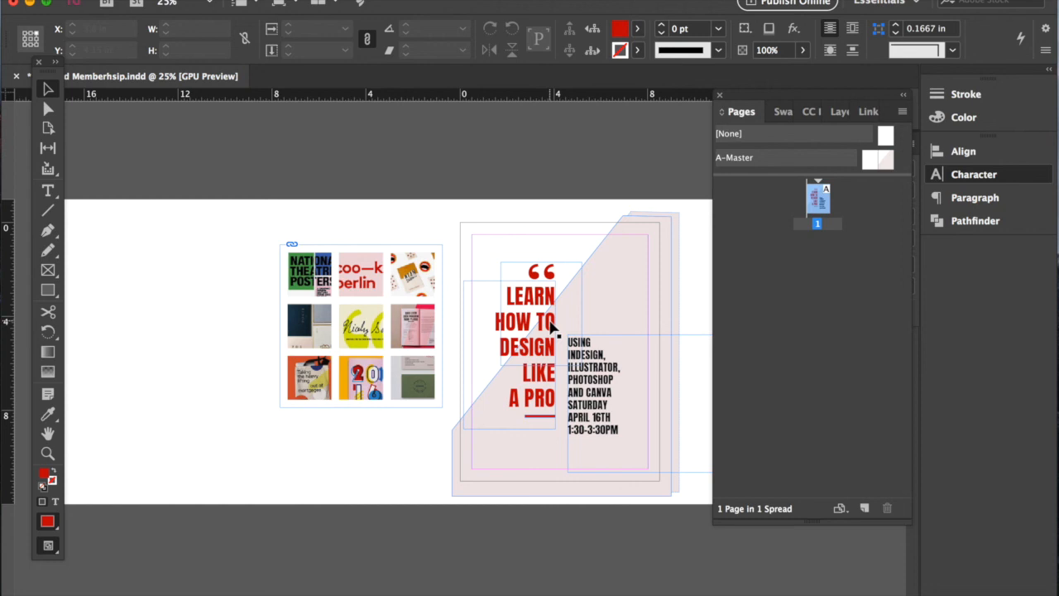
{"action": "left_click", "coordinate": [369, 277]}
{"action": "left_click", "coordinate": [306, 183]}
{"action": "left_click", "coordinate": [161, 1]}
{"action": "mouse_move", "coordinate": [133, 1]}
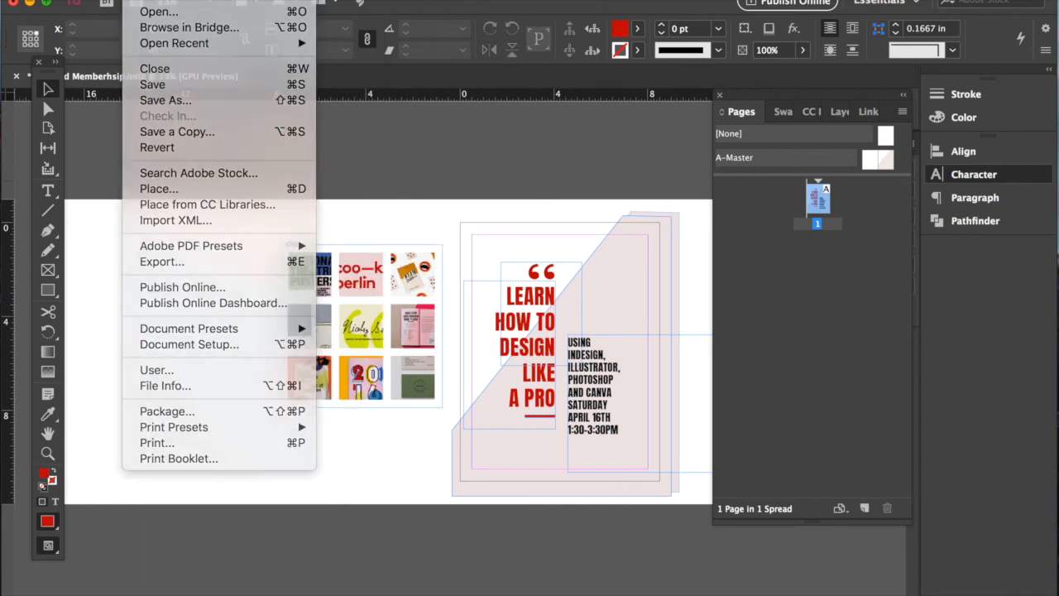
{"action": "key", "text": "Escape"}
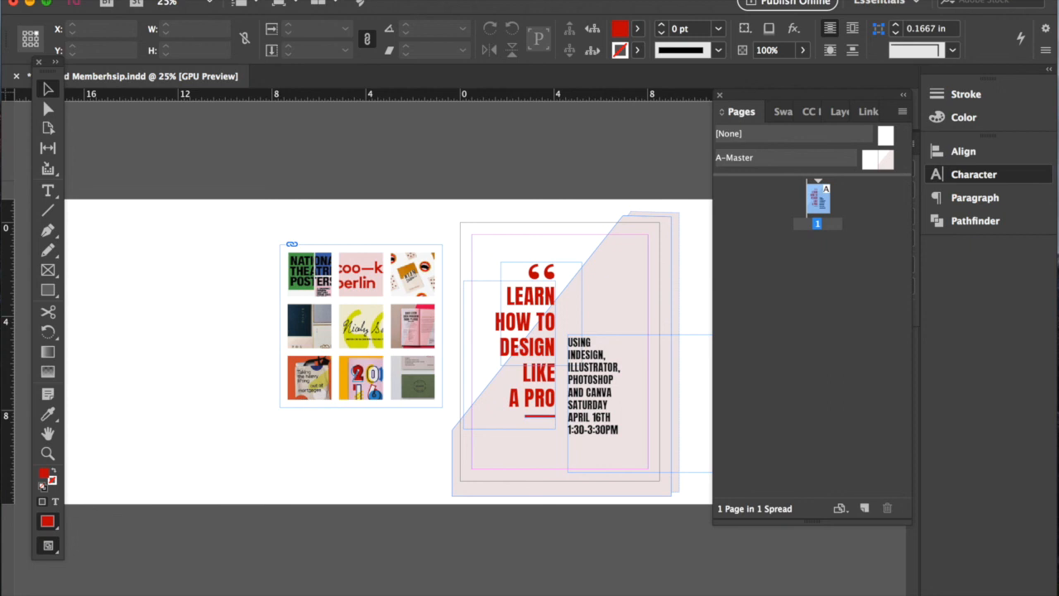
- Start packaging the flyer, save the document, and set the printing instructions filename to "Diamond Membership"
{"action": "left_click", "coordinate": [139, 0]}
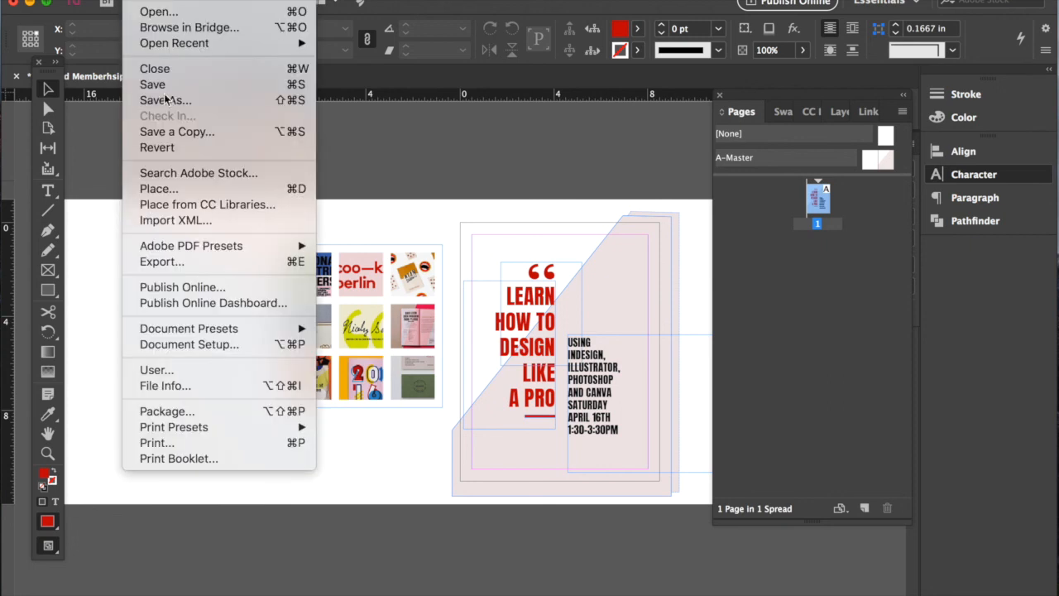
{"action": "left_click", "coordinate": [195, 411]}
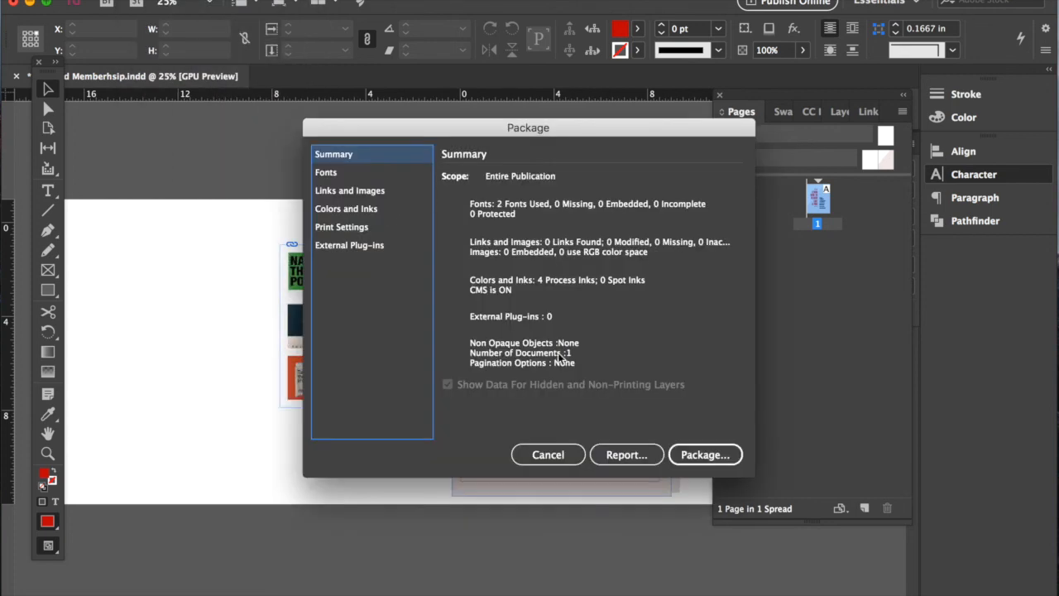
{"action": "left_click", "coordinate": [704, 454]}
{"action": "left_click", "coordinate": [635, 328]}
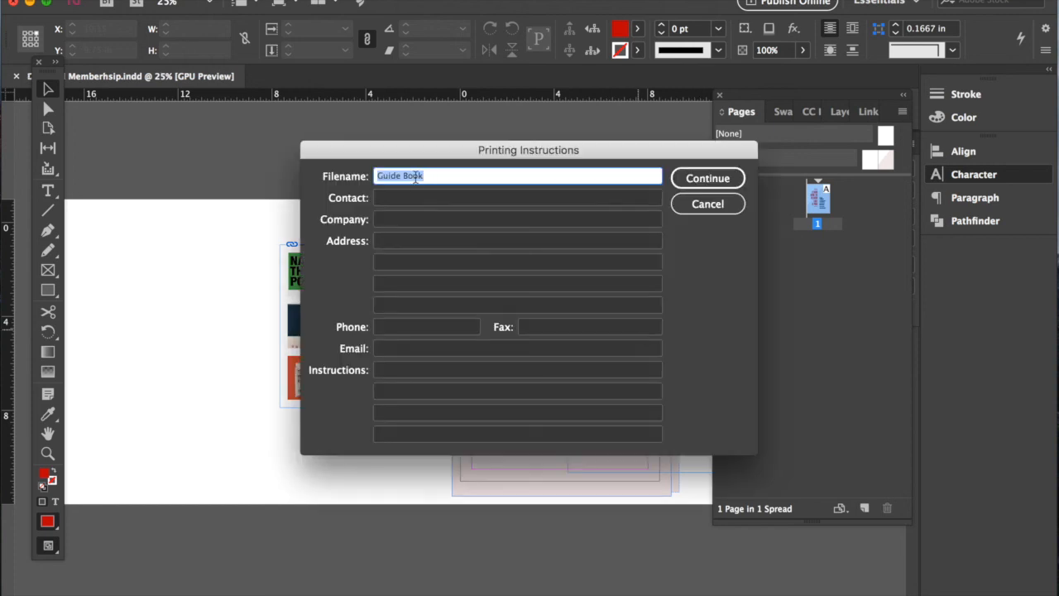
{"action": "type", "text": "Diamond Membership"}
{"action": "left_click", "coordinate": [685, 178]}
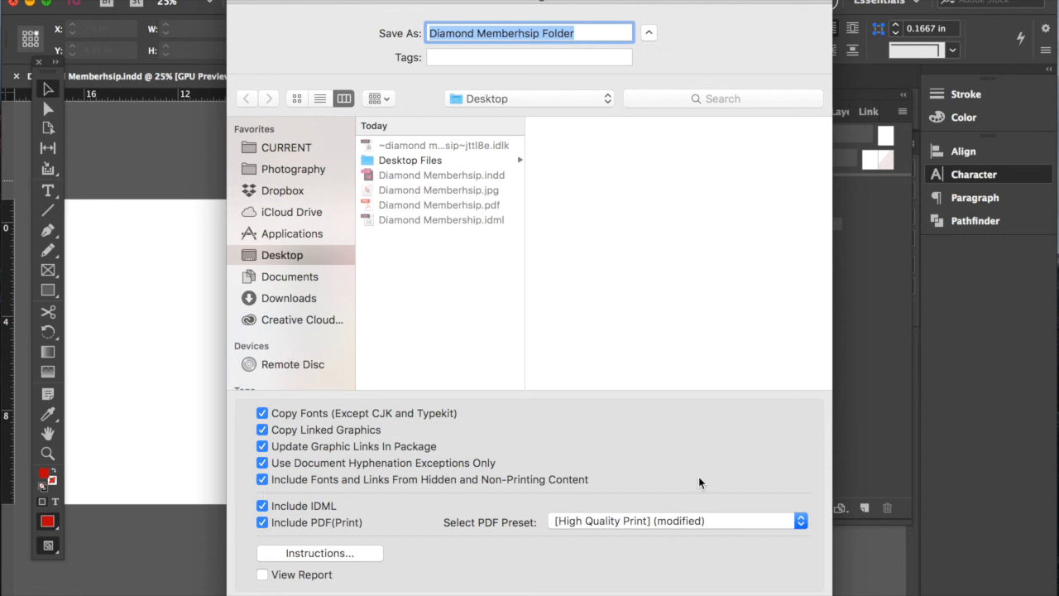
- Create the package on the Desktop as "Diamond Memberhsip Folder" with fonts, linked graphics, IDML and PDF, and permanently dismiss the font licensing warning
{"action": "key", "text": "Return"}
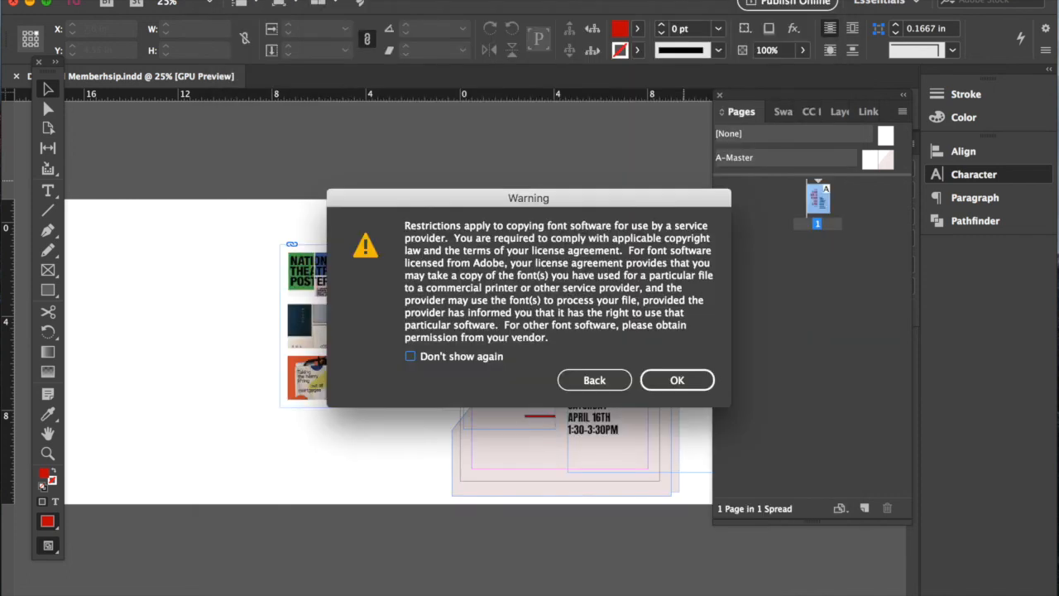
{"action": "left_click", "coordinate": [497, 357]}
{"action": "left_click", "coordinate": [677, 380]}
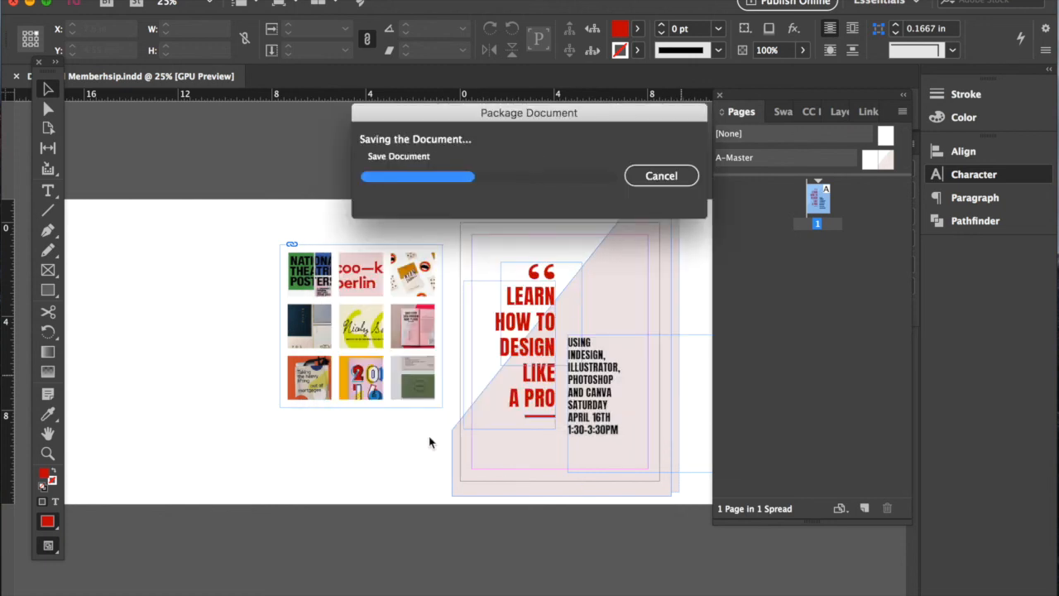
- Switch to Finder and open the Document fonts folder inside the packaged "Diamond Memberhsip Folder" on the Desktop
{"action": "mouse_move", "coordinate": [226, 588]}
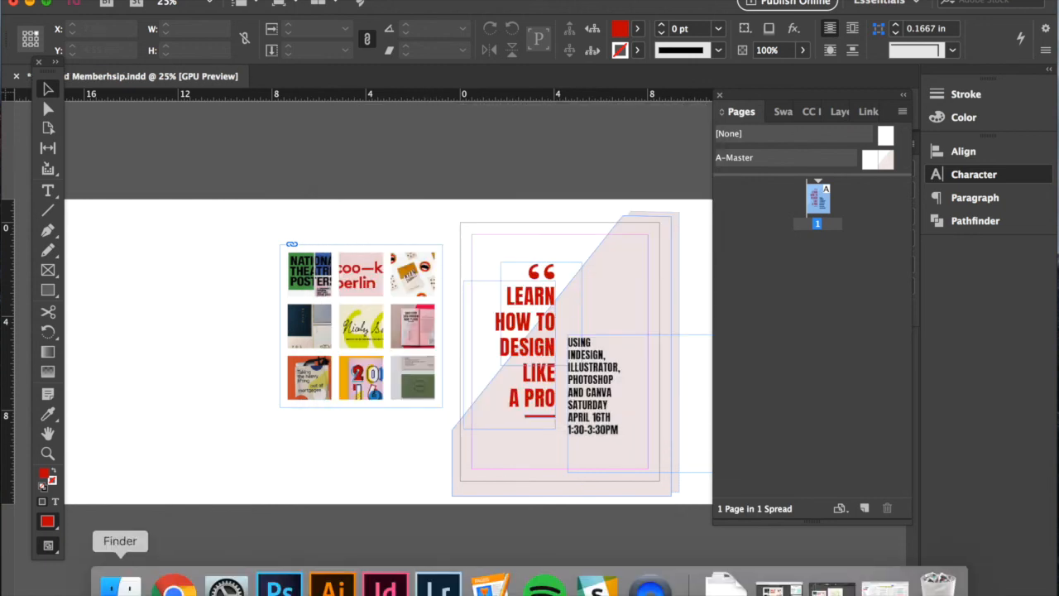
{"action": "left_click", "coordinate": [120, 586]}
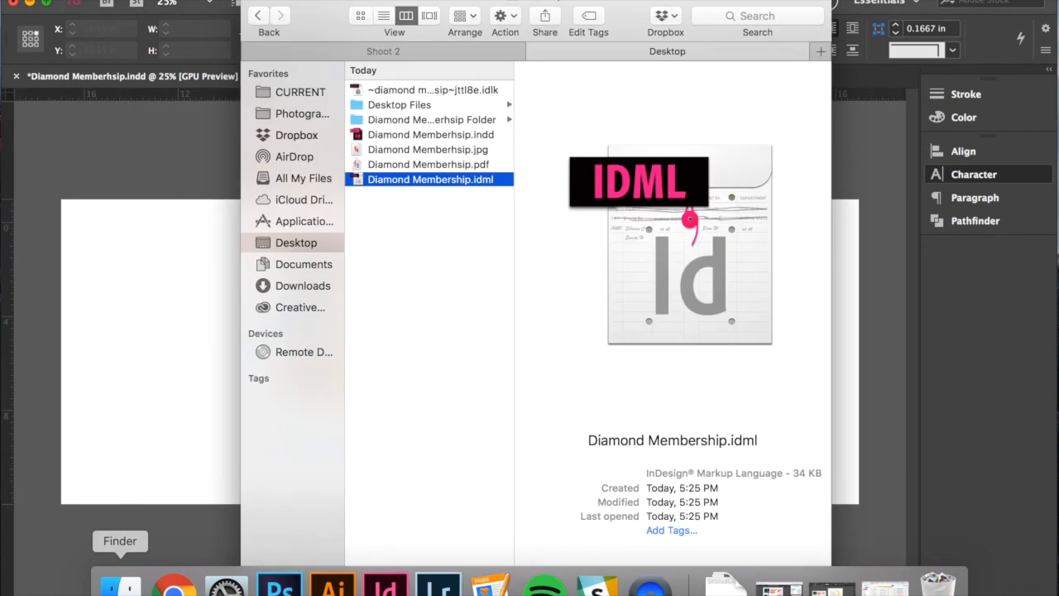
{"action": "left_click", "coordinate": [415, 120]}
{"action": "left_click", "coordinate": [584, 149]}
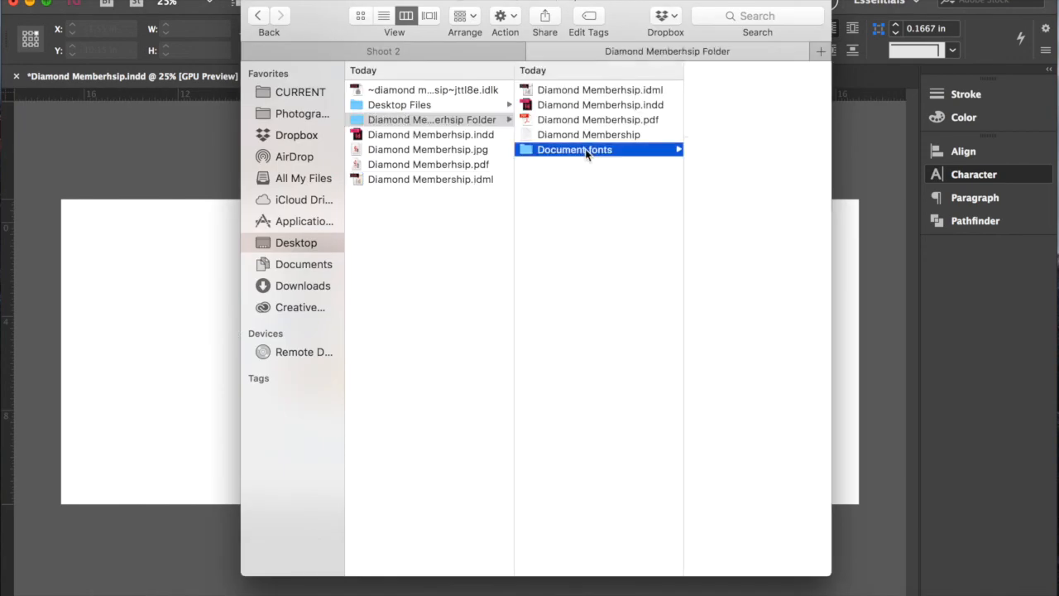
- Preview the packaged BorgiaPro-Bold.otf font, look over the package folder's contents, and return to InDesign
{"action": "left_click", "coordinate": [704, 128]}
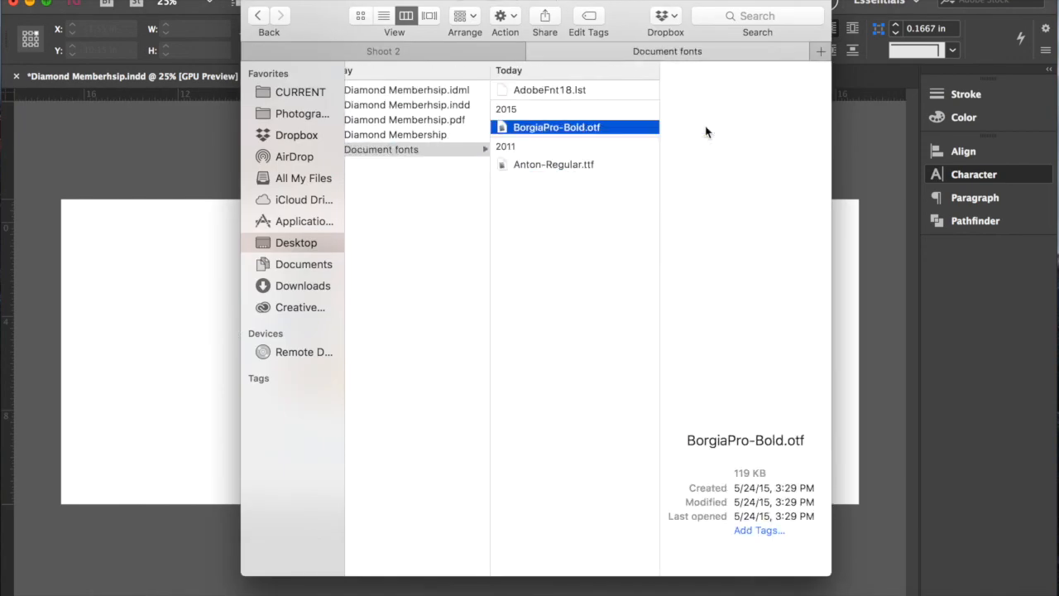
{"action": "key", "text": "space"}
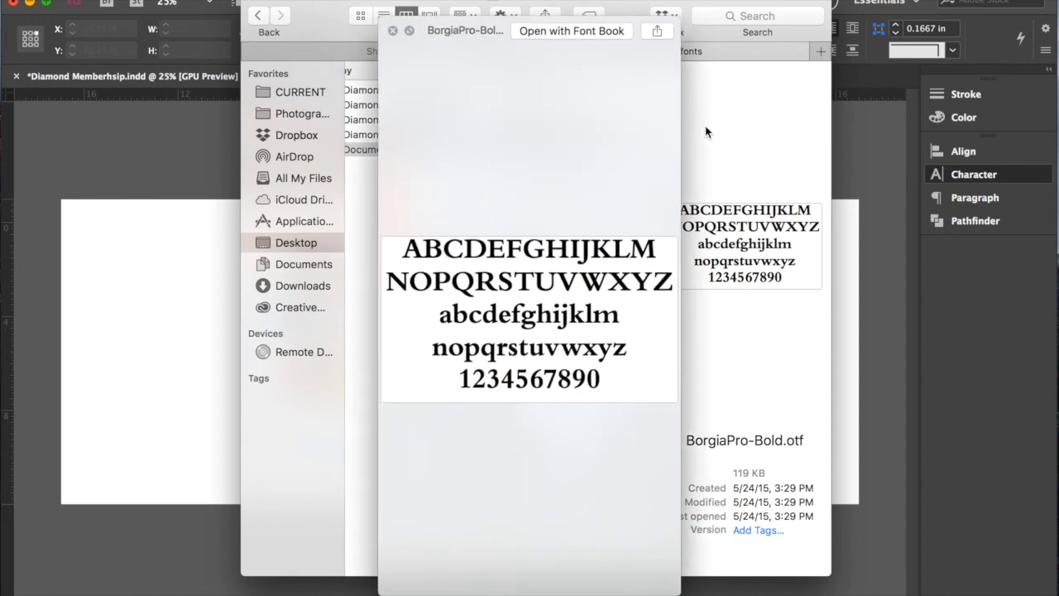
{"action": "key", "text": "Down"}
{"action": "key", "text": "Up"}
{"action": "key", "text": "space"}
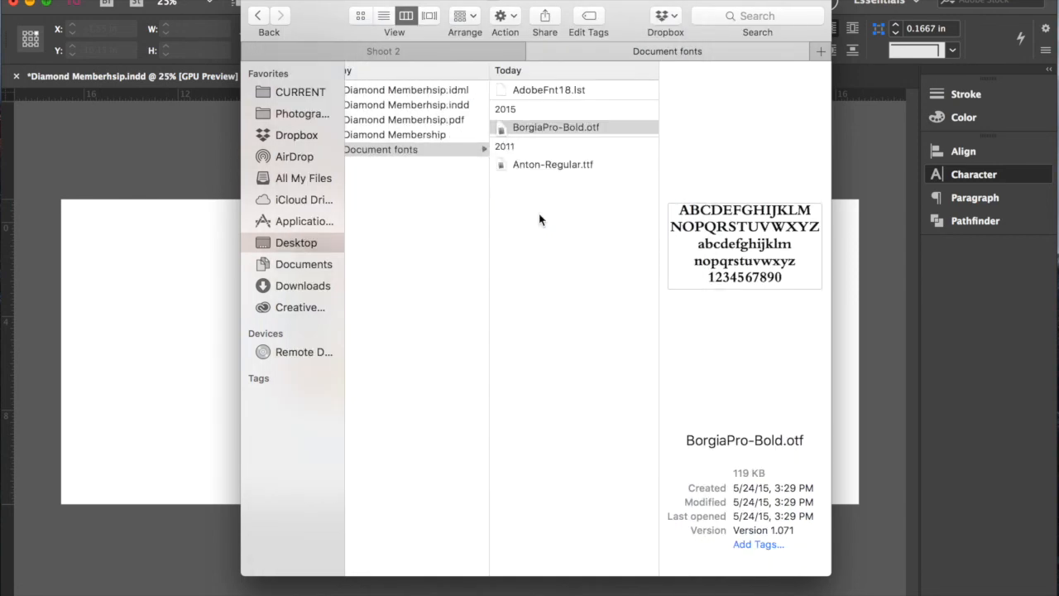
{"action": "scroll", "coordinate": [443, 176], "scroll_direction": "left", "scroll_amount": 5}
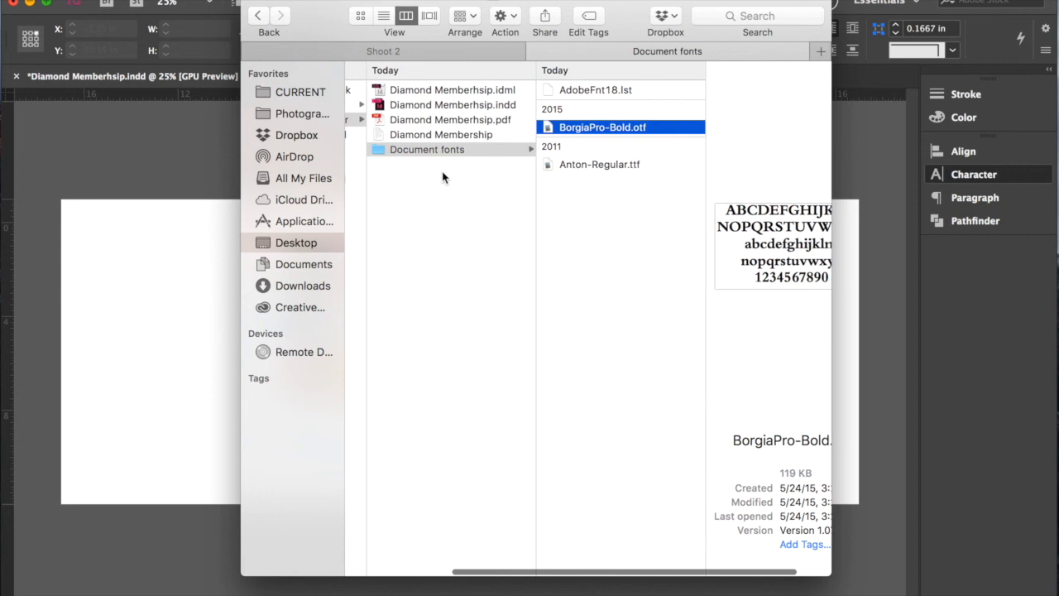
{"action": "scroll", "coordinate": [443, 176], "scroll_direction": "left", "scroll_amount": 4}
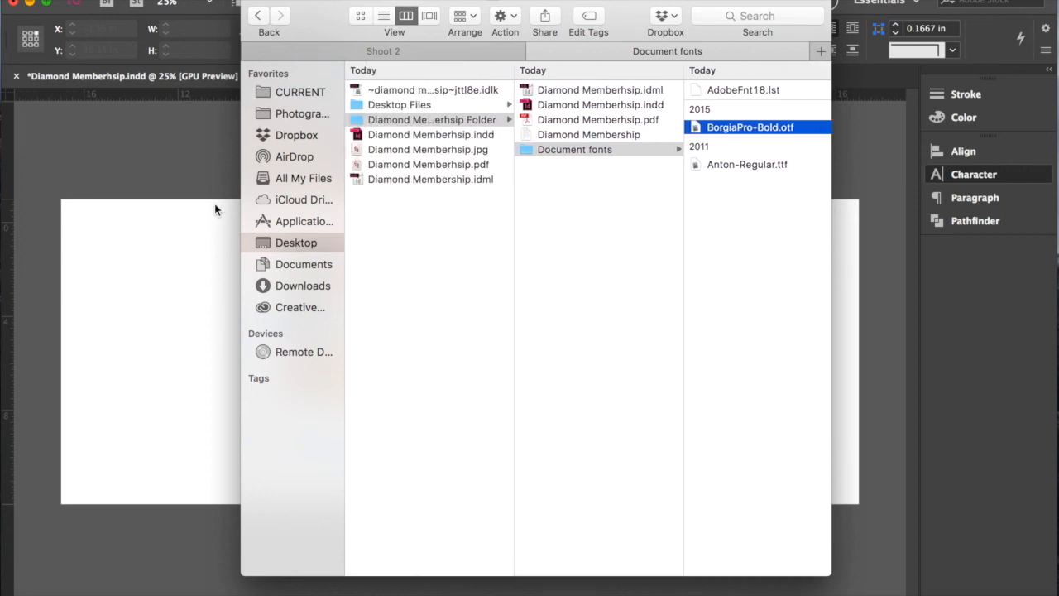
{"action": "left_click", "coordinate": [189, 208]}
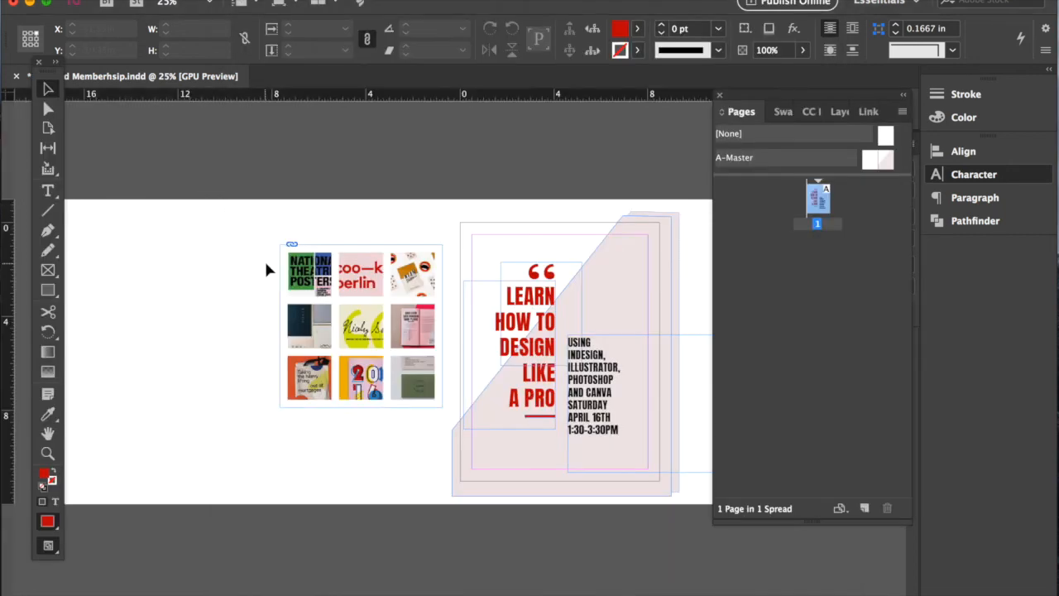